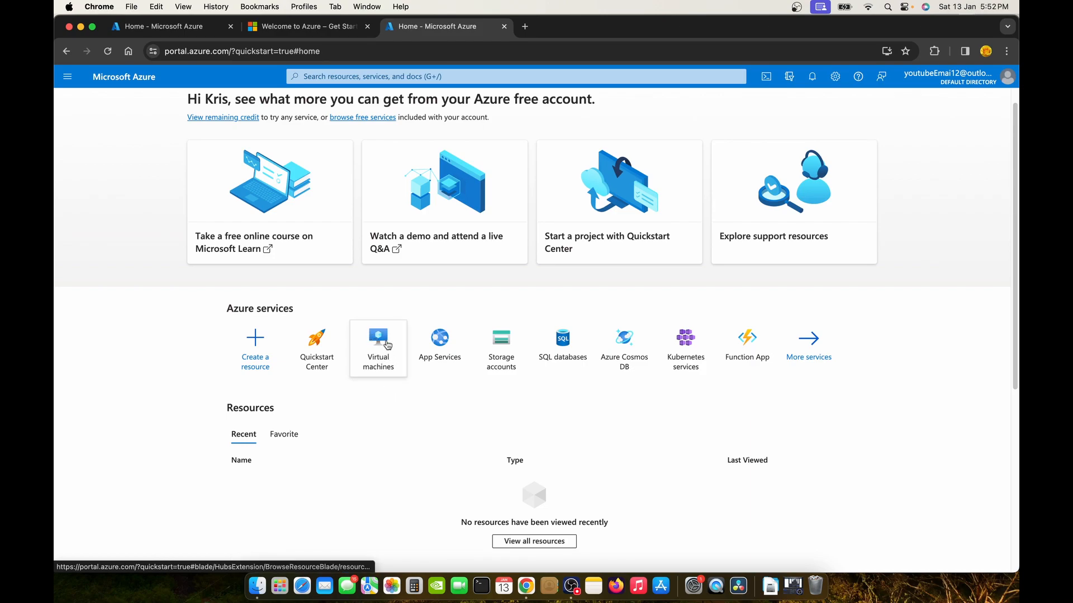
Look over the Azure home page, peek at the Create a resource hub, and return home.
{"action": "mouse_move", "coordinate": [388, 345]}
{"action": "scroll", "coordinate": [414, 308], "scroll_direction": "up", "scroll_amount": 1}
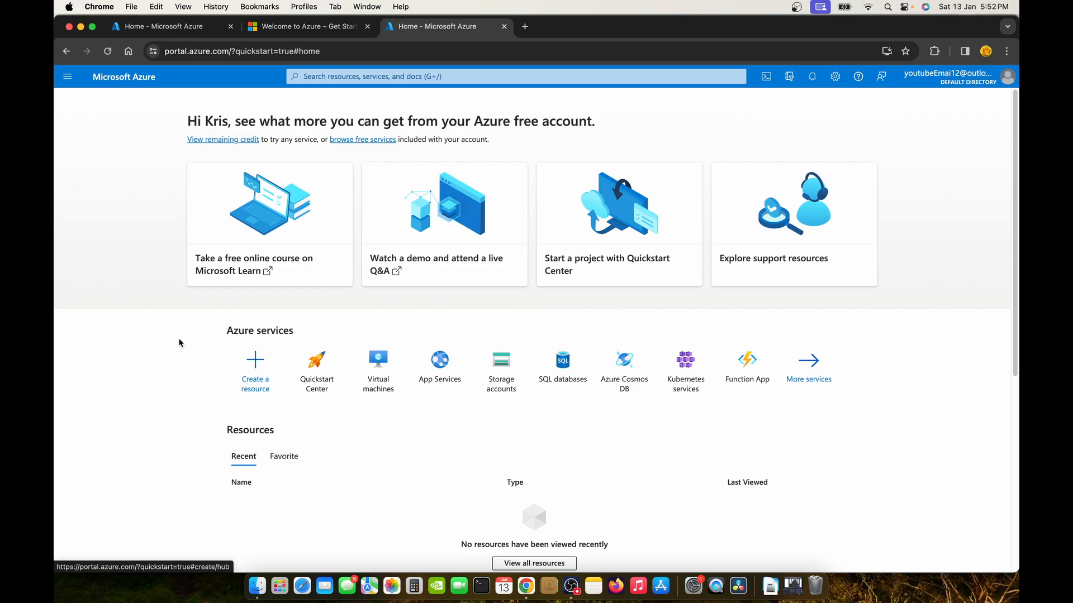
{"action": "scroll", "coordinate": [204, 352], "scroll_direction": "down", "scroll_amount": 5}
{"action": "scroll", "coordinate": [203, 352], "scroll_direction": "up", "scroll_amount": 5}
{"action": "scroll", "coordinate": [203, 352], "scroll_direction": "down", "scroll_amount": 2}
{"action": "scroll", "coordinate": [204, 353], "scroll_direction": "up", "scroll_amount": 2}
{"action": "scroll", "coordinate": [214, 352], "scroll_direction": "down", "scroll_amount": 1}
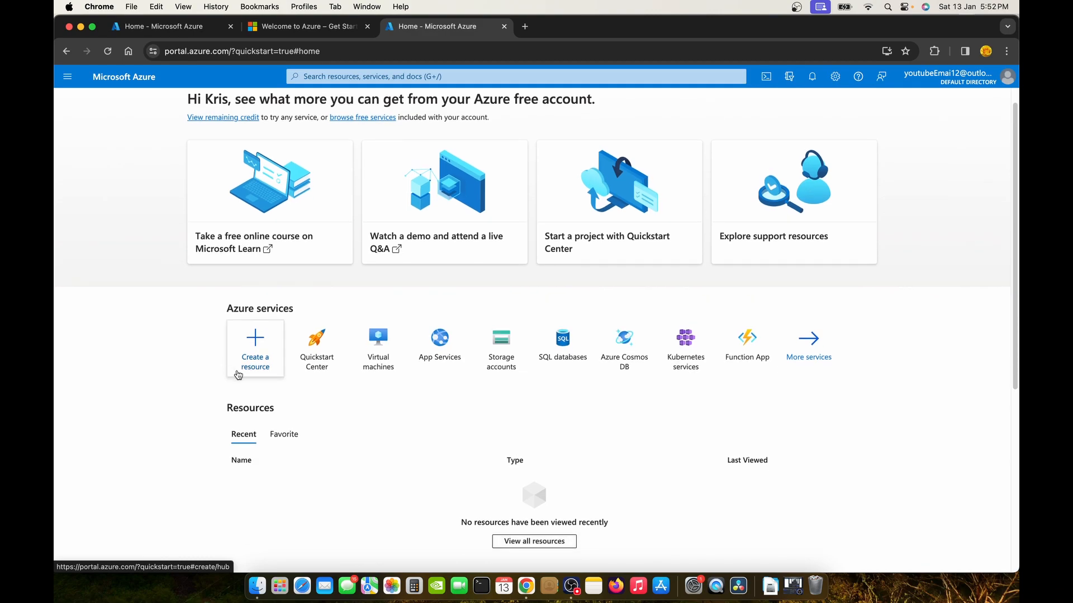
{"action": "left_click", "coordinate": [281, 342]}
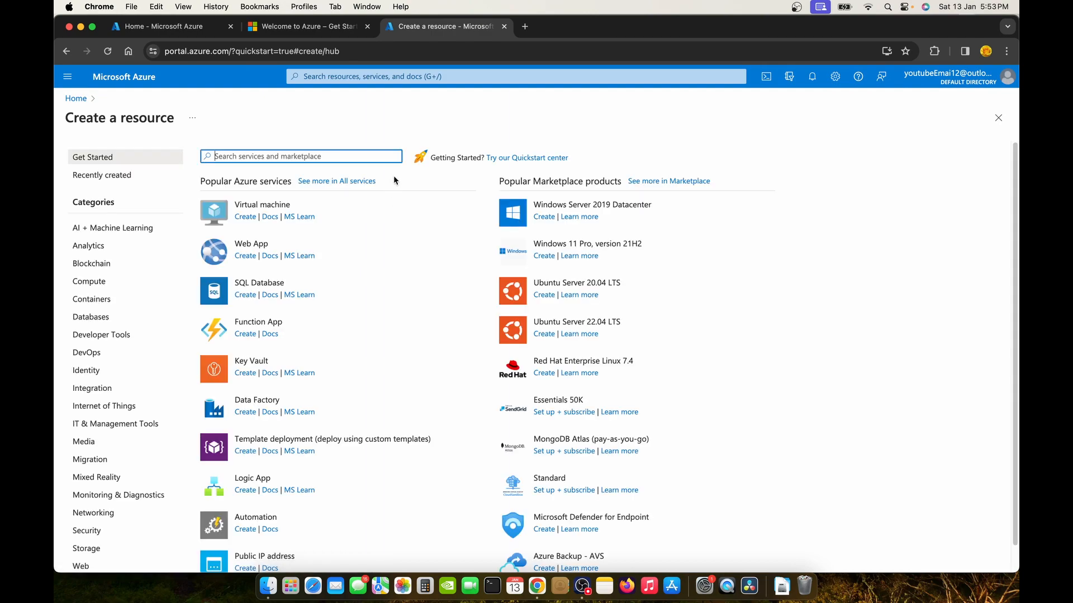
{"action": "left_click", "coordinate": [77, 98]}
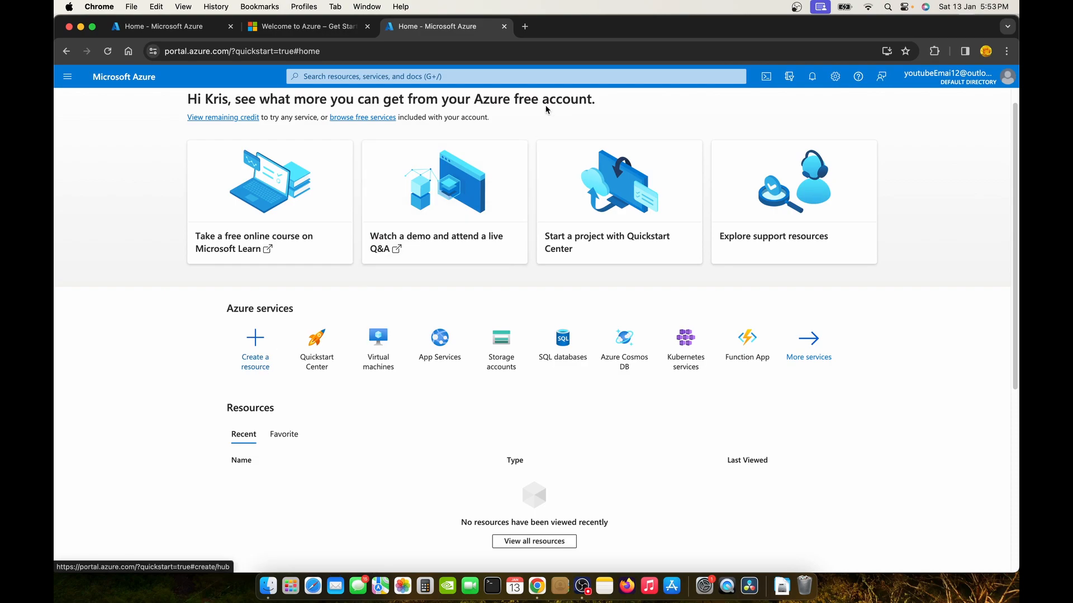
Search 'resou' to reach Resource groups, dismiss the intro tips, and start a new group.
{"action": "left_click", "coordinate": [541, 78]}
{"action": "type", "text": "resour"}
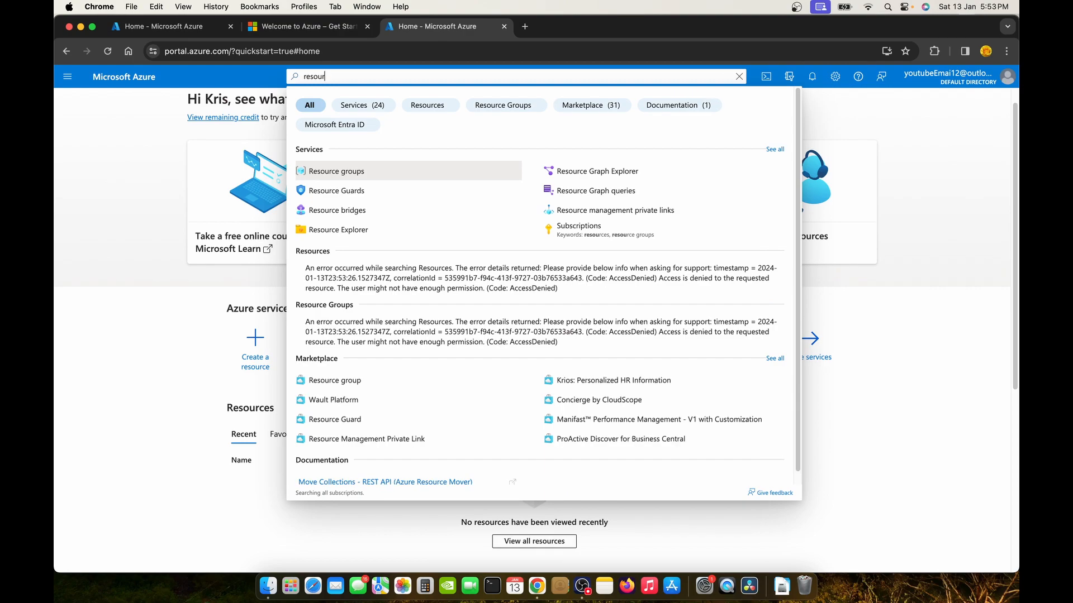
{"action": "left_click", "coordinate": [445, 171]}
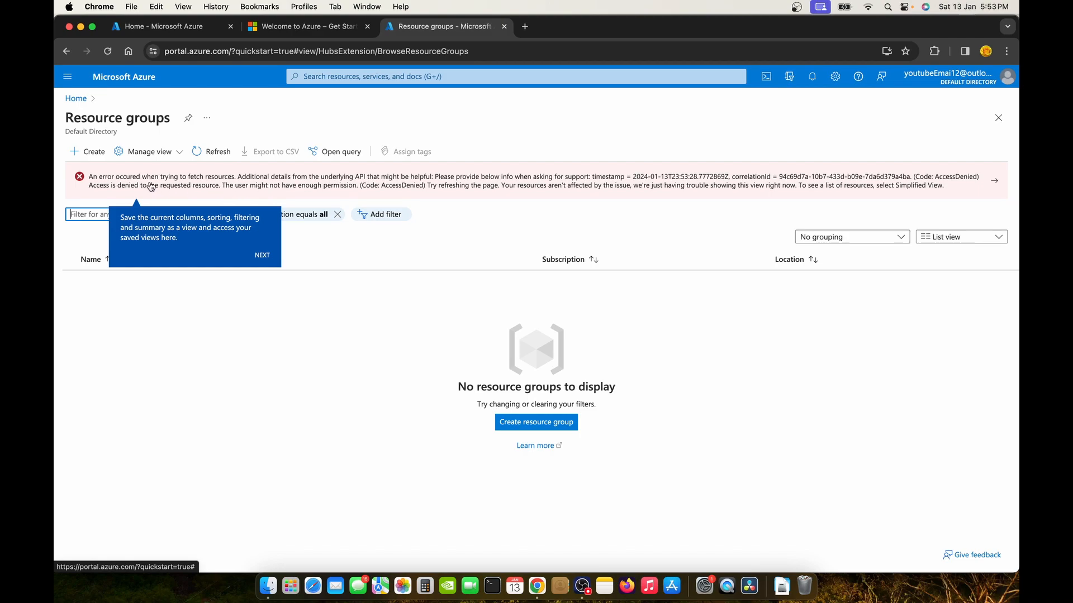
{"action": "left_click", "coordinate": [263, 256]}
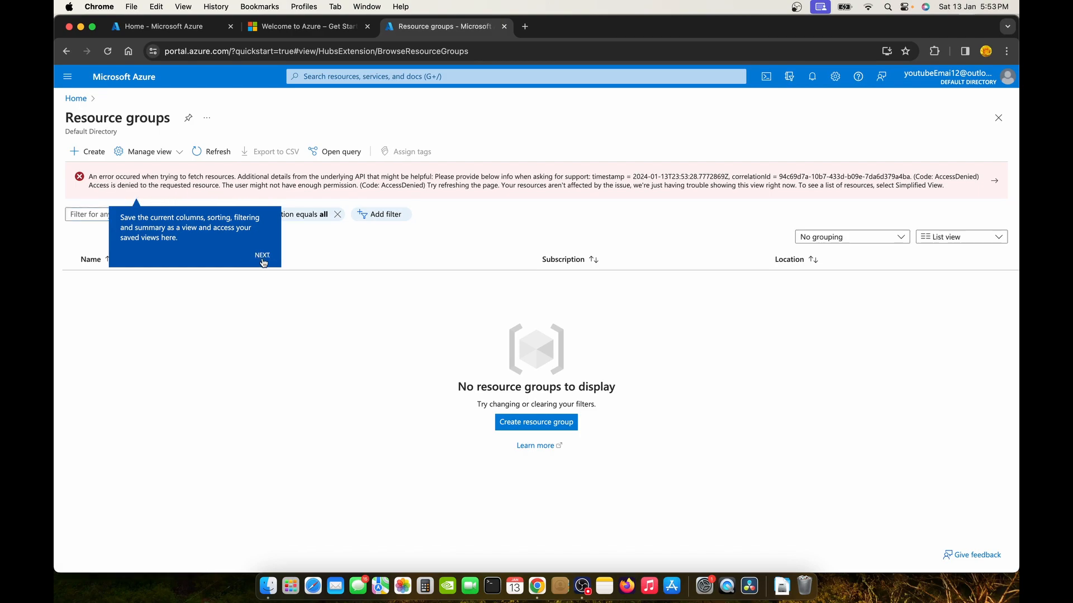
{"action": "left_click", "coordinate": [263, 257]}
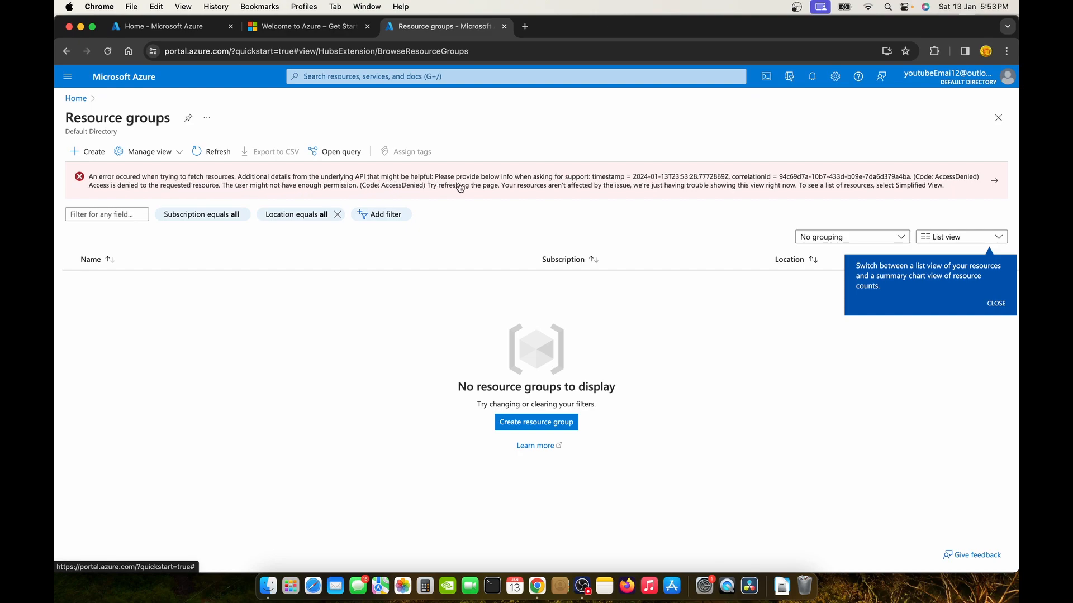
{"action": "left_click", "coordinate": [91, 152]}
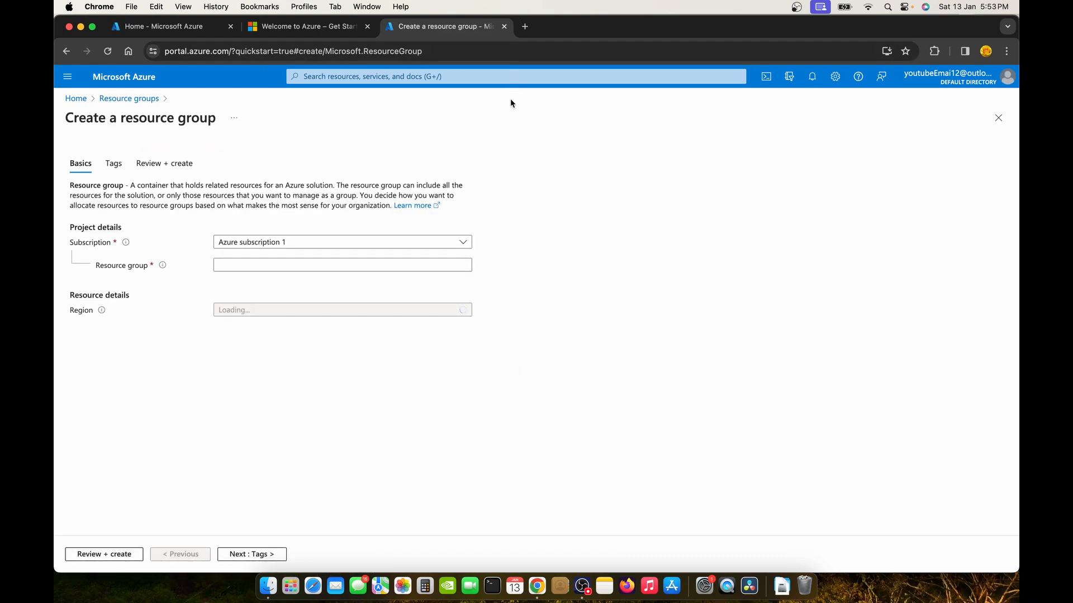
Enter os_ticket as the resource group name.
{"action": "left_click", "coordinate": [350, 268]}
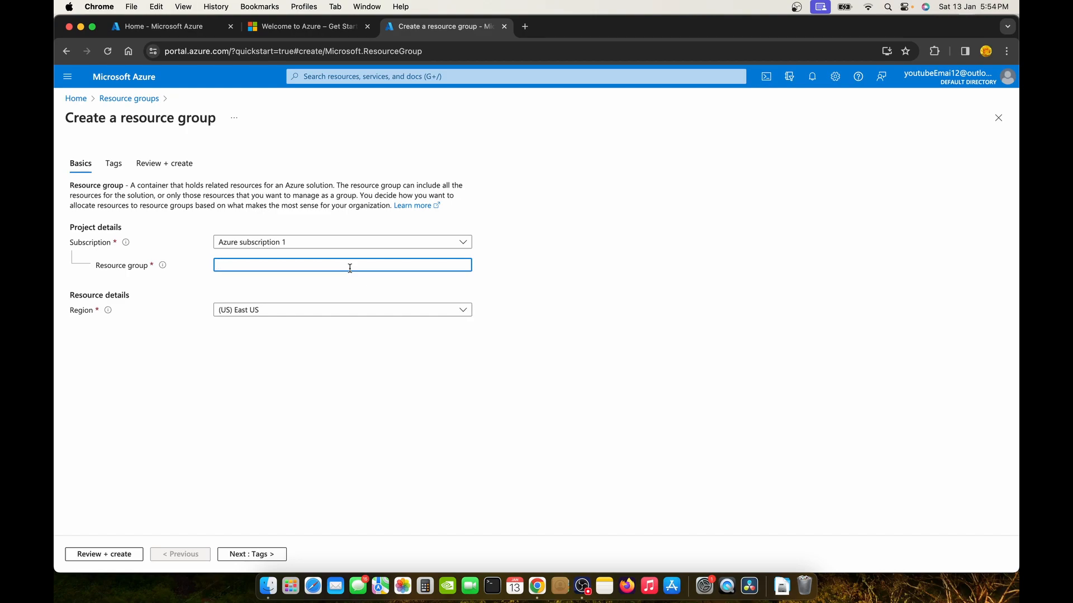
{"action": "type", "text": "os_ticket"}
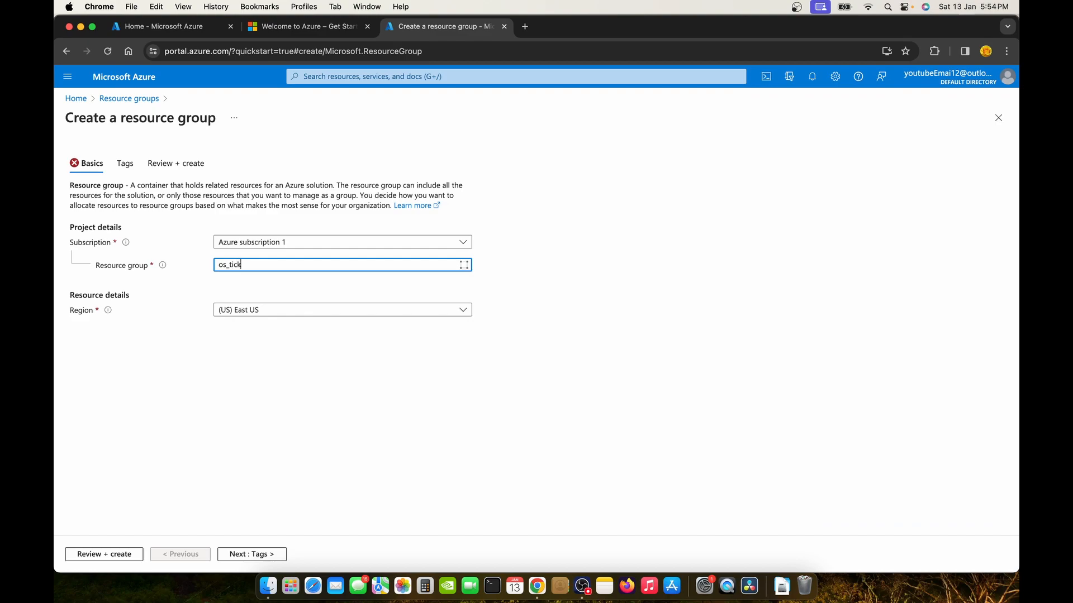
Add a tag with value 'creator' to os_ticket and run Review + create validation.
{"action": "left_click", "coordinate": [264, 555]}
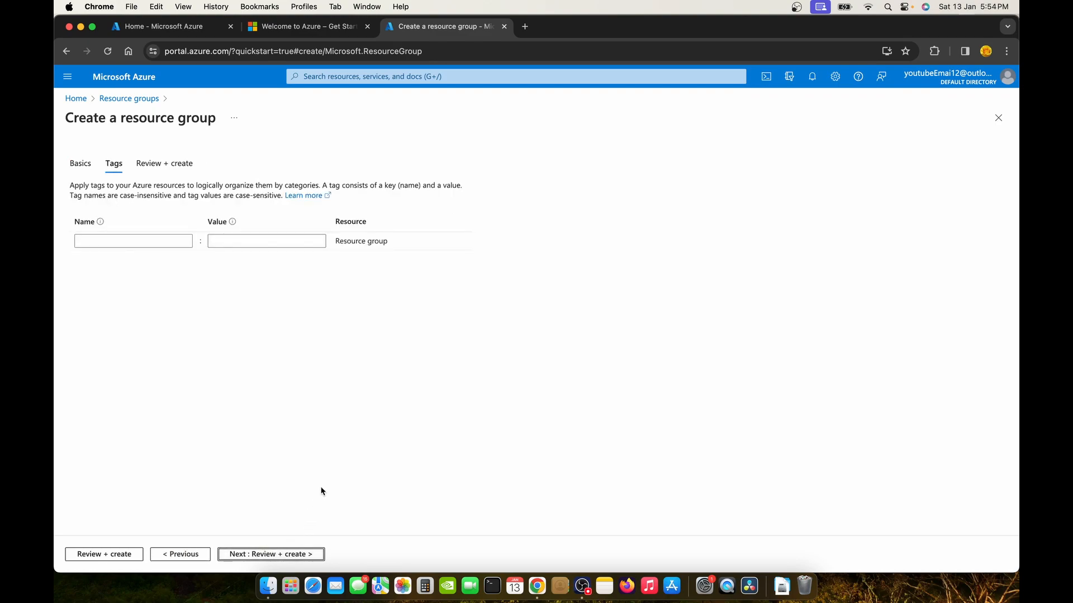
{"action": "left_click", "coordinate": [139, 243]}
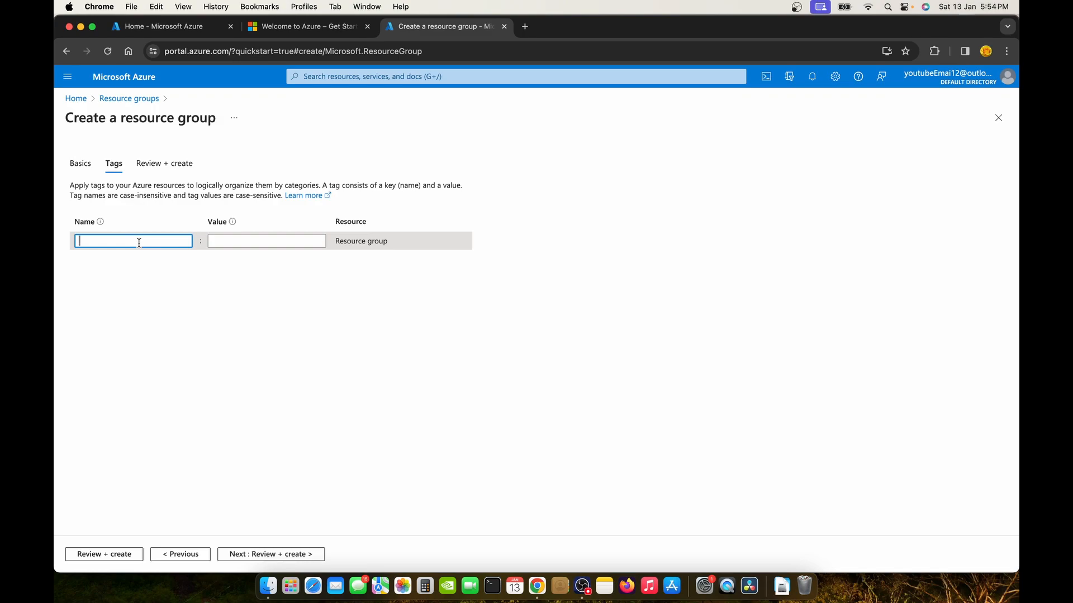
{"action": "type", "text": "kris"}
{"action": "key", "text": "Tab"}
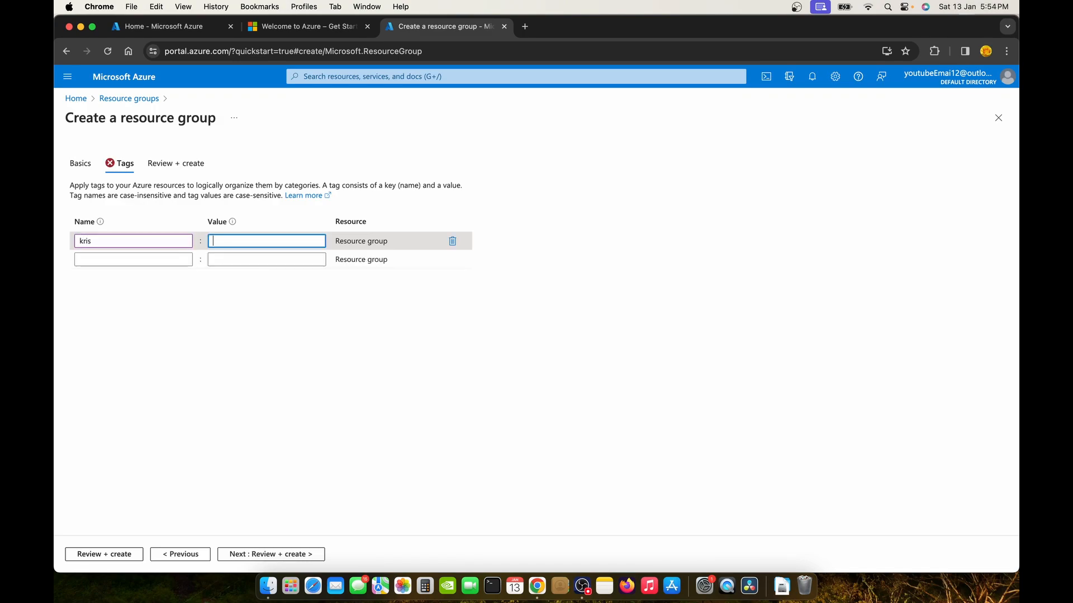
{"action": "type", "text": "x"}
{"action": "key", "text": "BackSpace"}
{"action": "type", "text": "creator"}
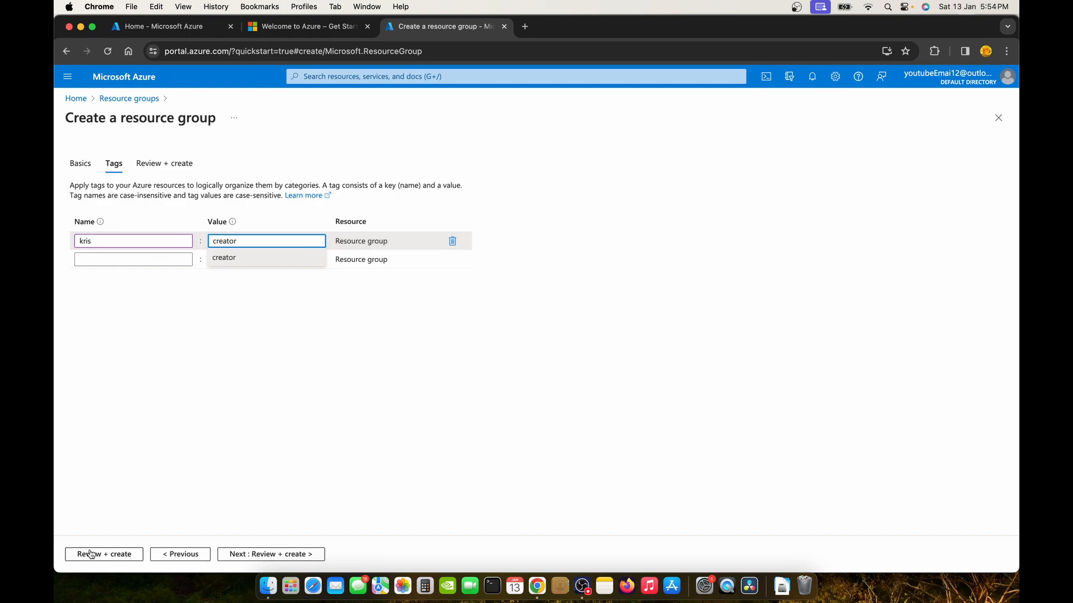
{"action": "left_click", "coordinate": [269, 553]}
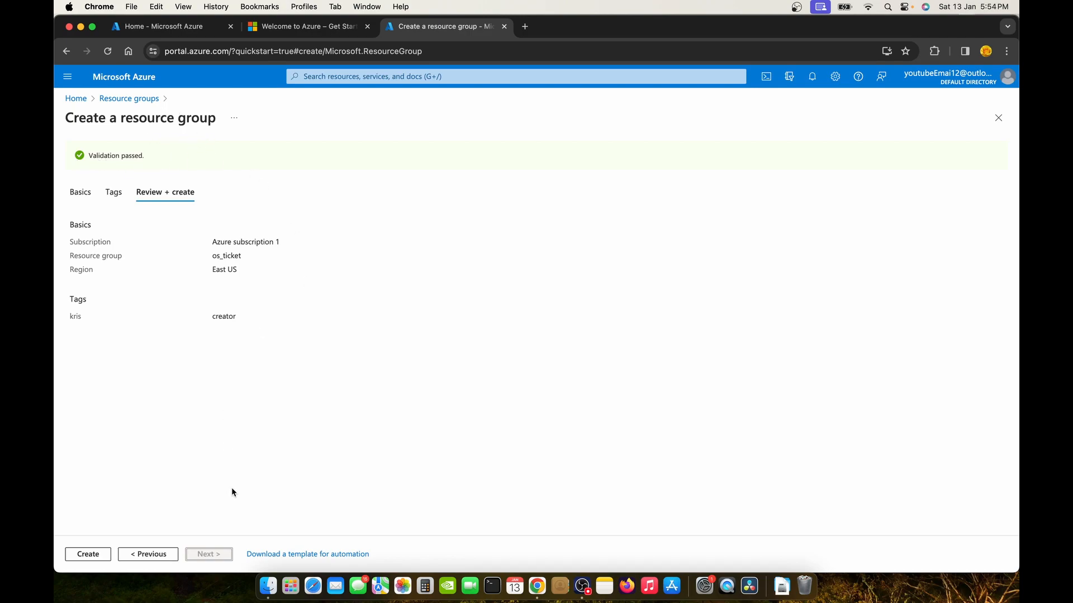
Create the os_ticket resource group, dismiss its notification, and go back to Home.
{"action": "left_click", "coordinate": [94, 555]}
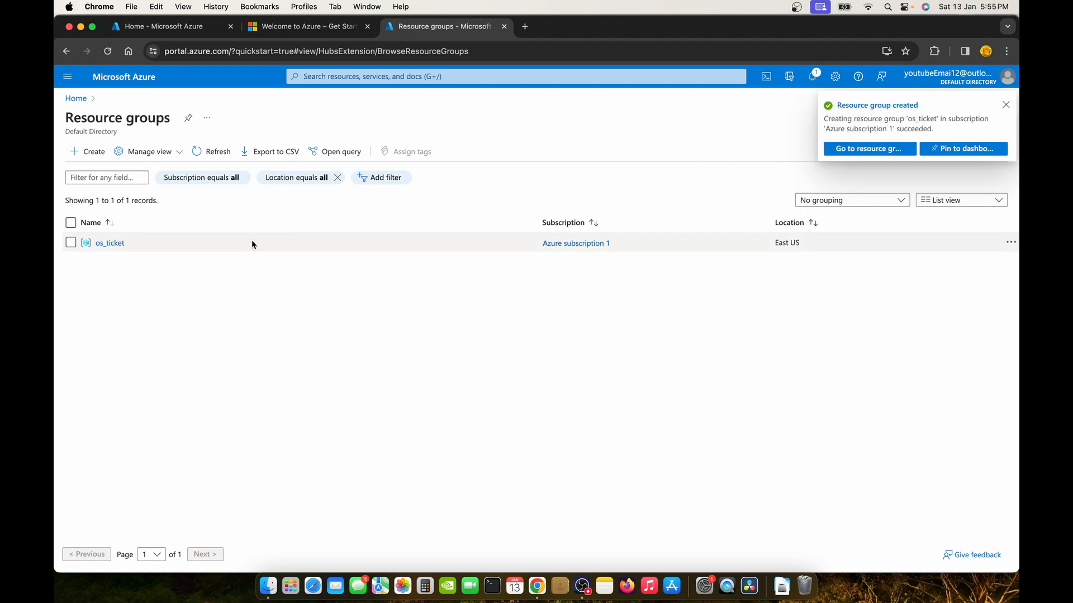
{"action": "left_click", "coordinate": [1006, 106]}
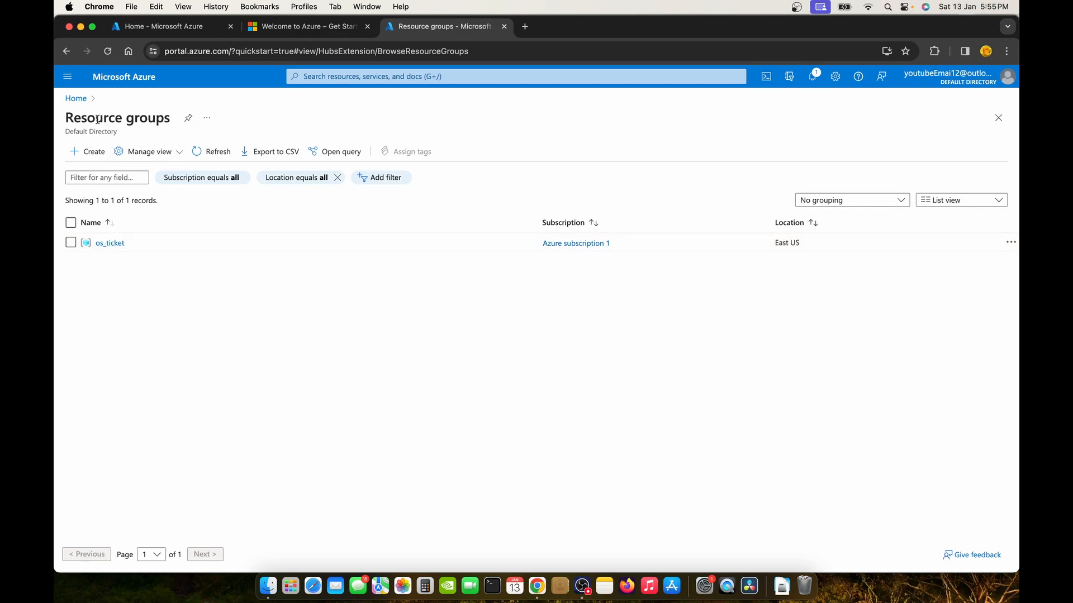
{"action": "left_click", "coordinate": [76, 99]}
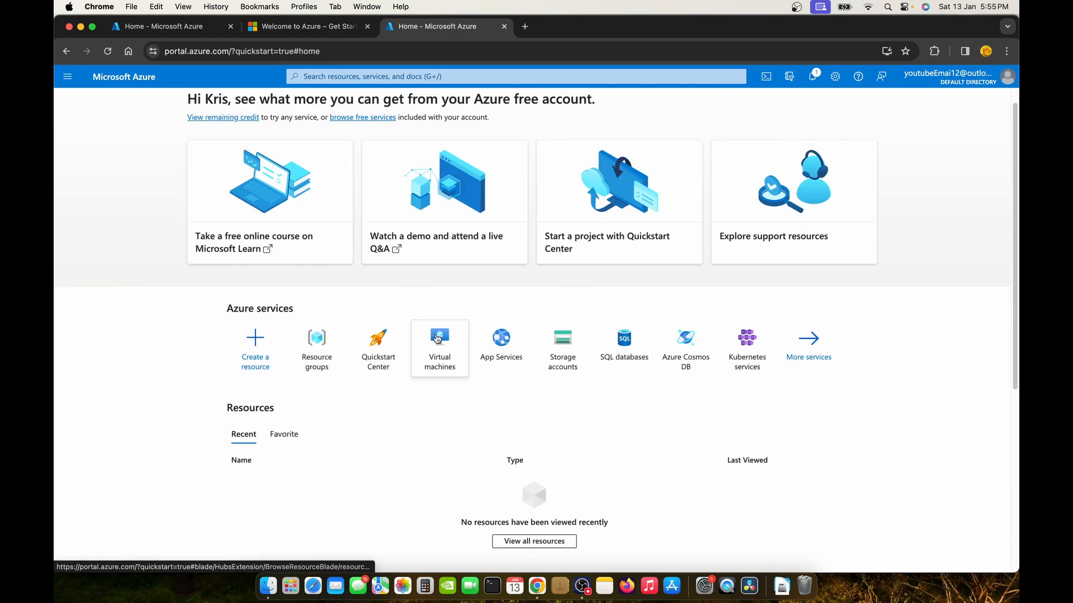
From Virtual machines, start creating a new Azure virtual machine.
{"action": "left_click", "coordinate": [452, 350]}
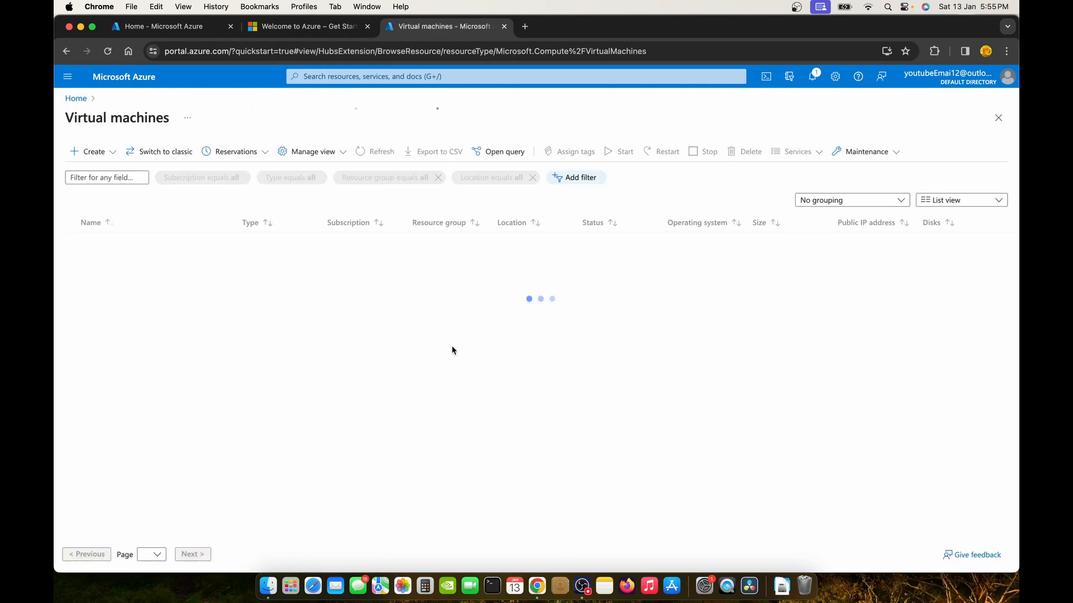
{"action": "left_click", "coordinate": [537, 396]}
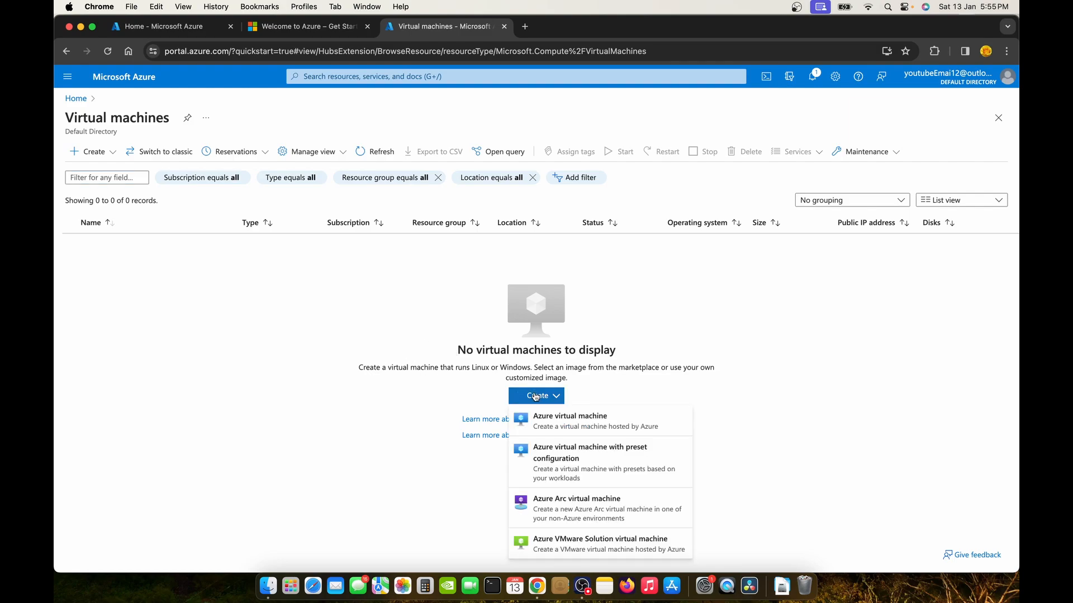
{"action": "left_click", "coordinate": [621, 424]}
{"action": "left_click", "coordinate": [536, 396]}
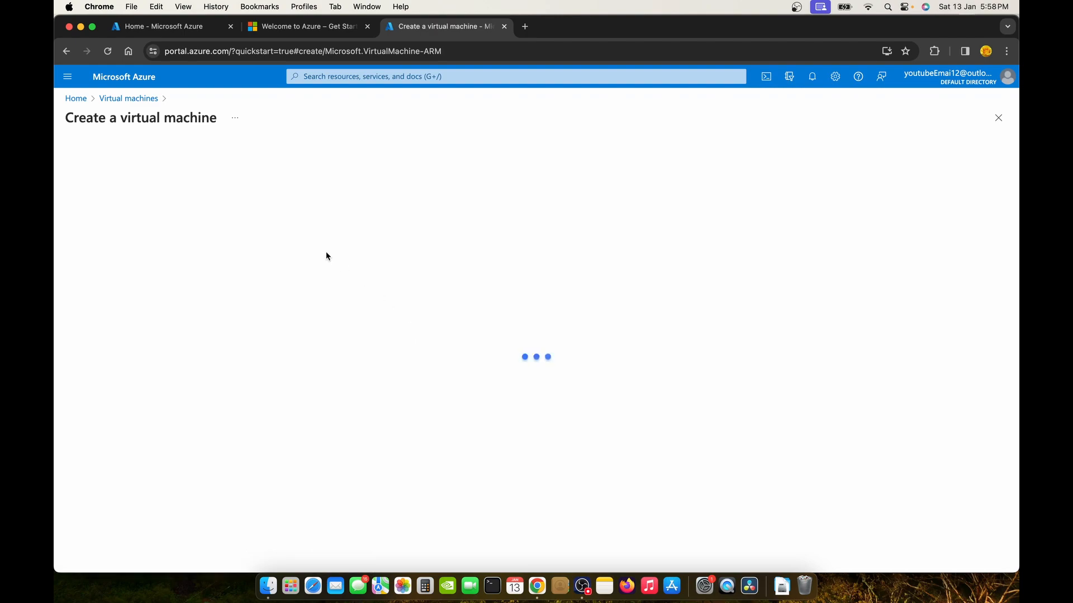
Place the VM in the os_ticket resource group and name it OSTick.
{"action": "scroll", "coordinate": [313, 251], "scroll_direction": "down", "scroll_amount": 3}
{"action": "left_click", "coordinate": [321, 245]}
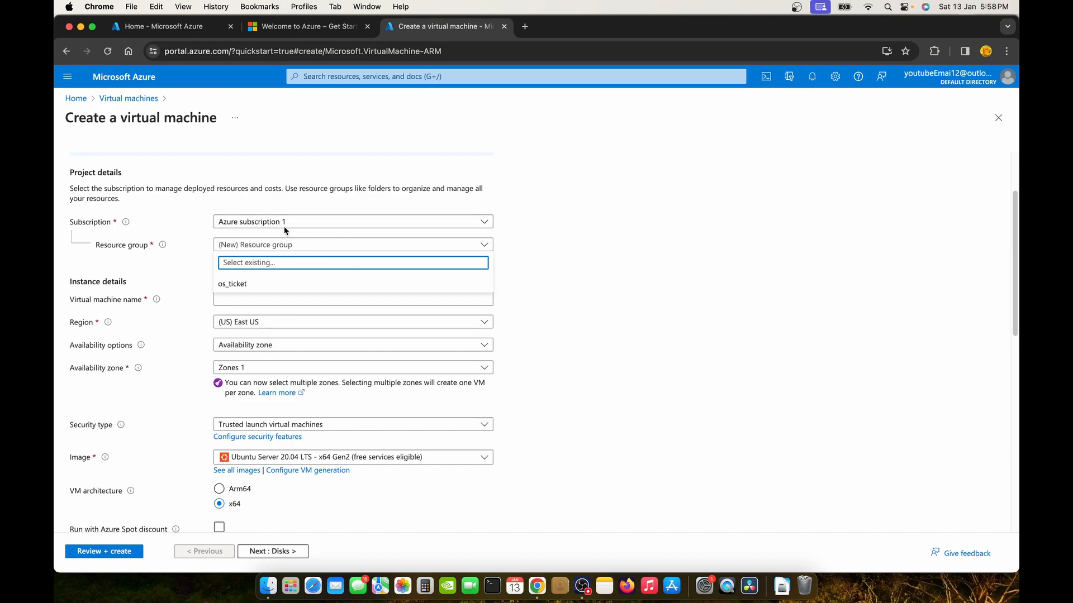
{"action": "left_click", "coordinate": [271, 285]}
{"action": "scroll", "coordinate": [272, 282], "scroll_direction": "down", "scroll_amount": 2}
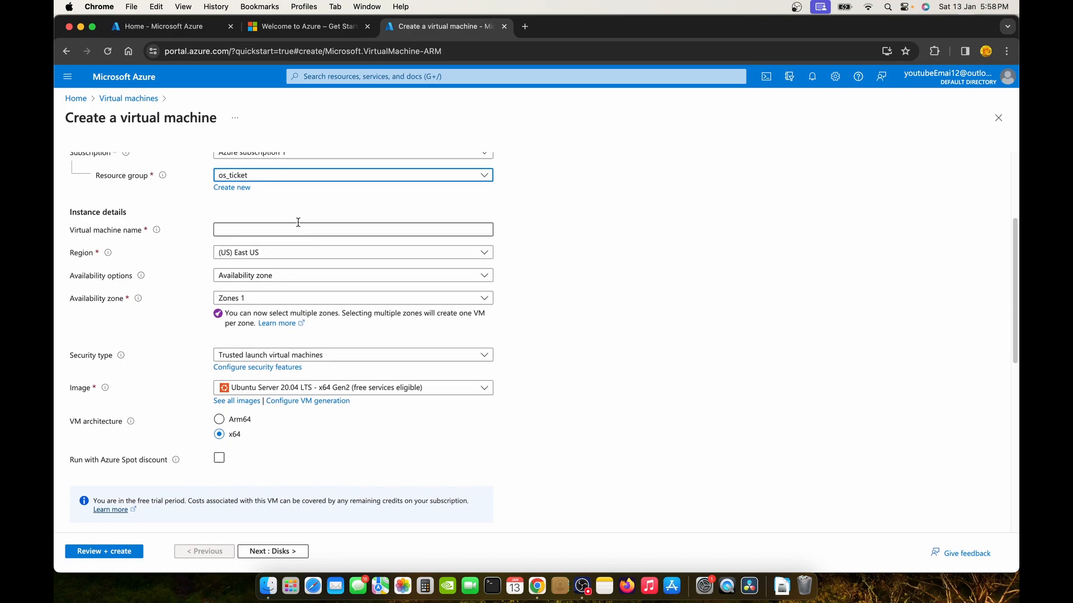
{"action": "left_click", "coordinate": [300, 228]}
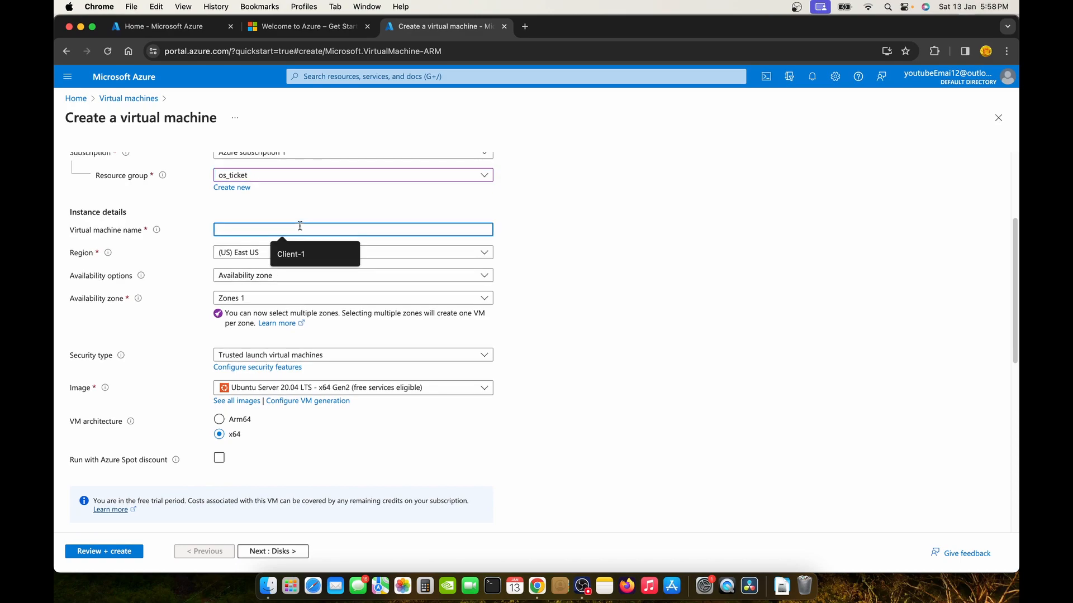
{"action": "type", "text": "O"}
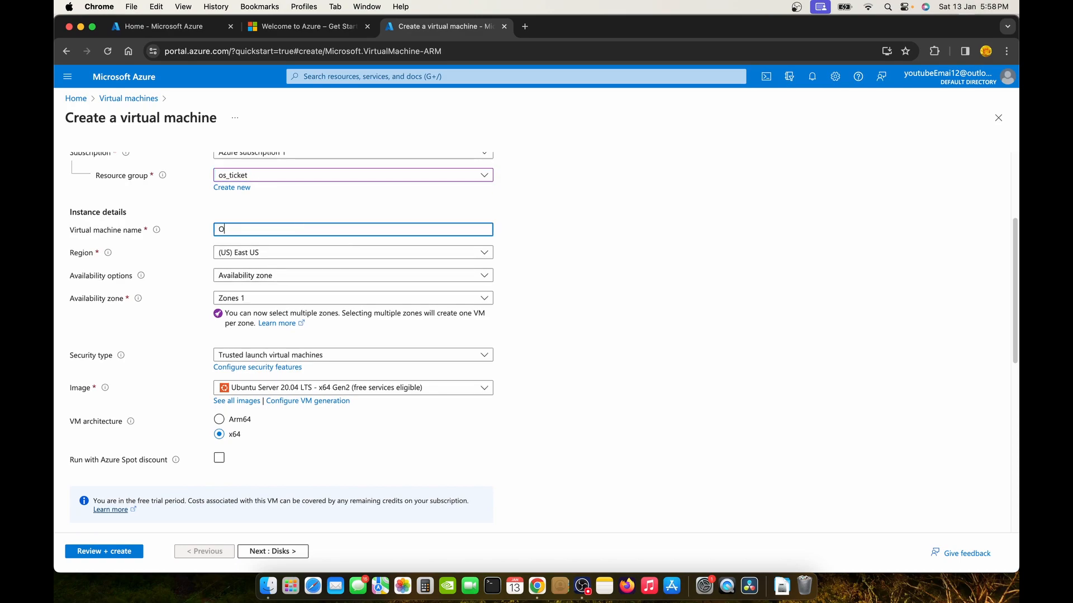
{"action": "type", "text": "STick"}
{"action": "scroll", "coordinate": [484, 289], "scroll_direction": "down", "scroll_amount": 3}
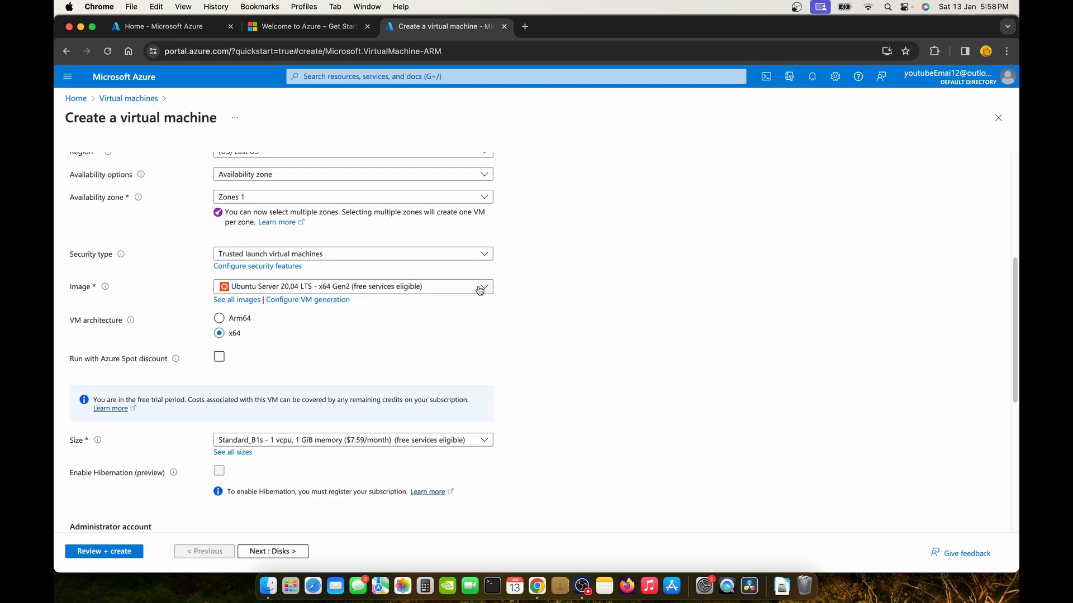
Choose the Windows 10 Pro image and the Standard_D4s_v3 VM size.
{"action": "left_click", "coordinate": [479, 287]}
{"action": "scroll", "coordinate": [342, 491], "scroll_direction": "down", "scroll_amount": 1}
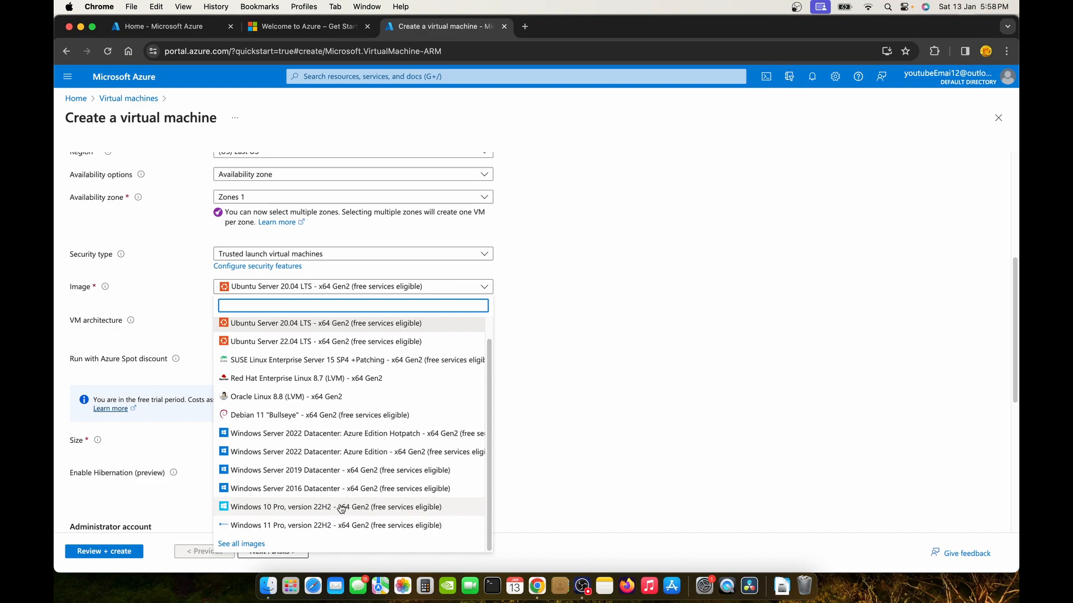
{"action": "left_click", "coordinate": [341, 507]}
{"action": "scroll", "coordinate": [326, 366], "scroll_direction": "down", "scroll_amount": 2}
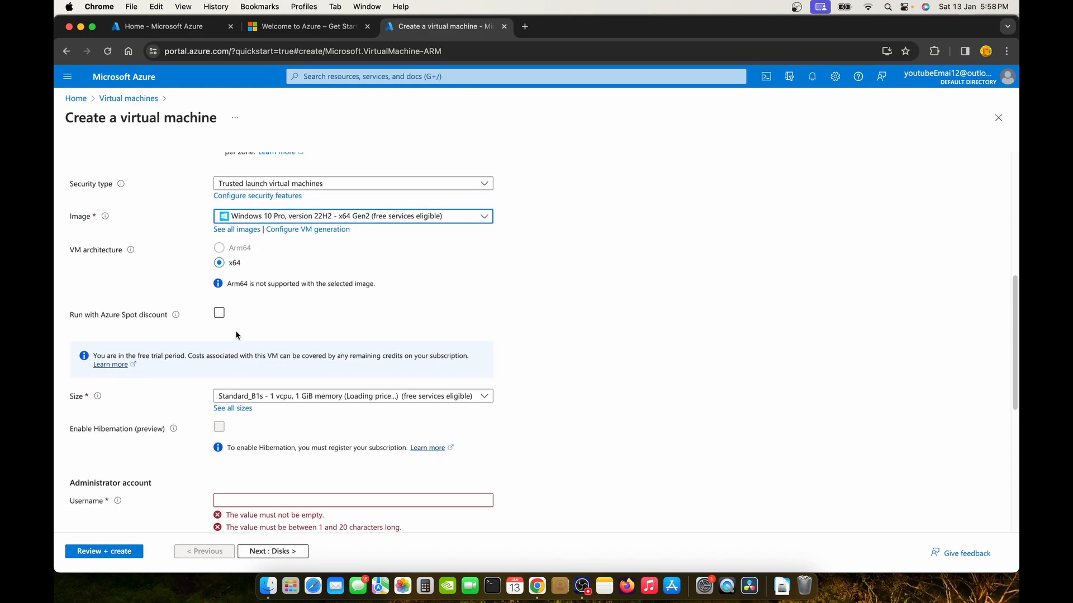
{"action": "scroll", "coordinate": [236, 334], "scroll_direction": "down", "scroll_amount": 3}
{"action": "left_click", "coordinate": [333, 296]}
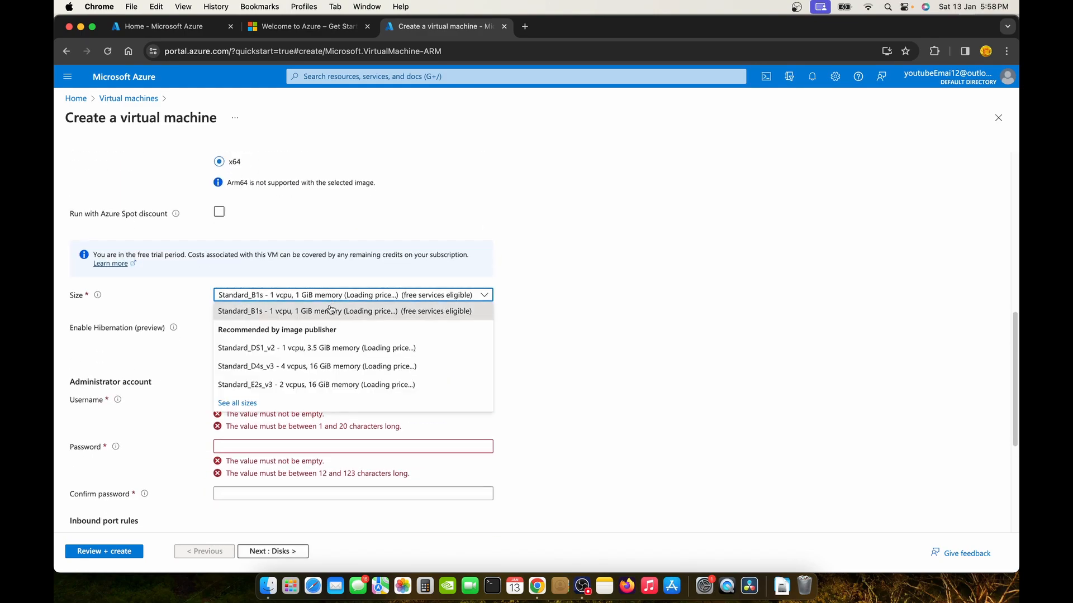
{"action": "left_click", "coordinate": [325, 384]}
{"action": "scroll", "coordinate": [324, 348], "scroll_direction": "down", "scroll_amount": 6}
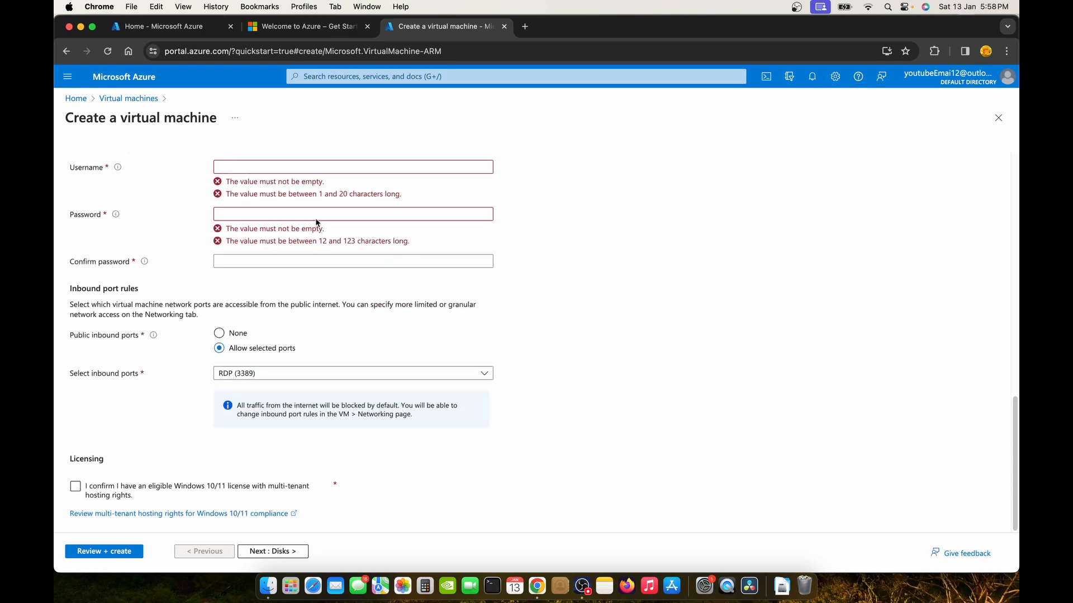
{"action": "scroll", "coordinate": [318, 225], "scroll_direction": "up", "scroll_amount": 1}
{"action": "left_click_drag", "start_coordinate": [155, 173], "coordinate": [85, 168]}
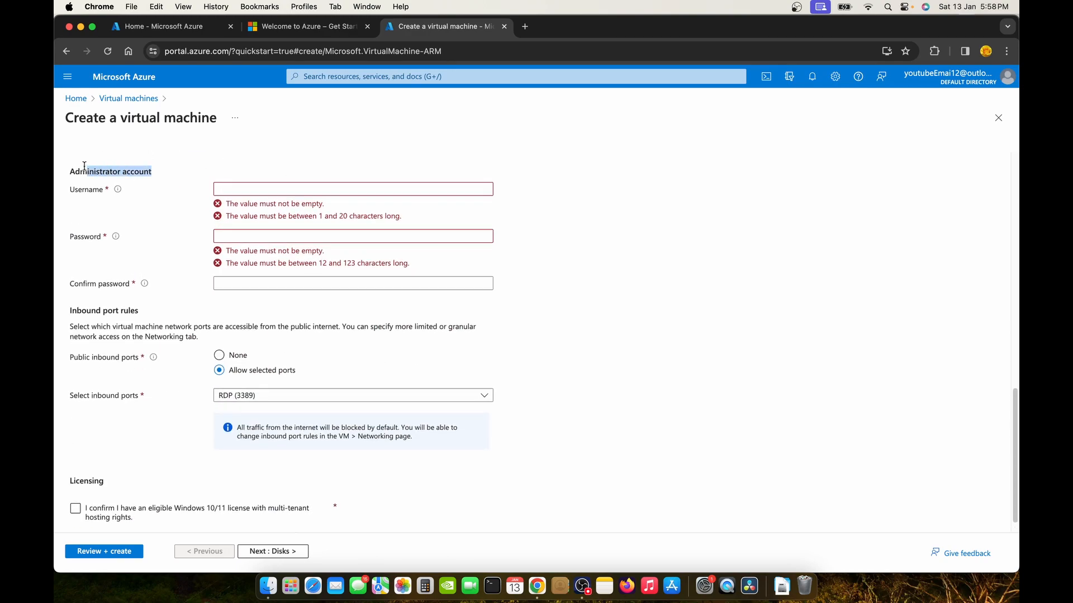
Fill in the administrator username and password, confirm the Windows licence, and advance to Networking.
{"action": "left_click", "coordinate": [249, 185]}
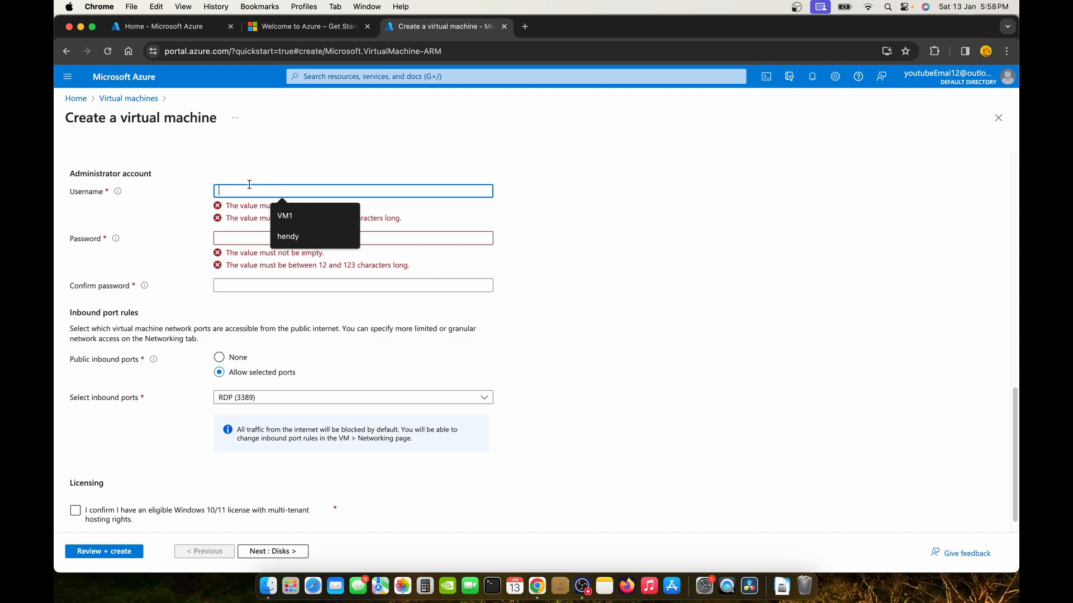
{"action": "left_click", "coordinate": [293, 237]}
{"action": "left_click", "coordinate": [299, 238]}
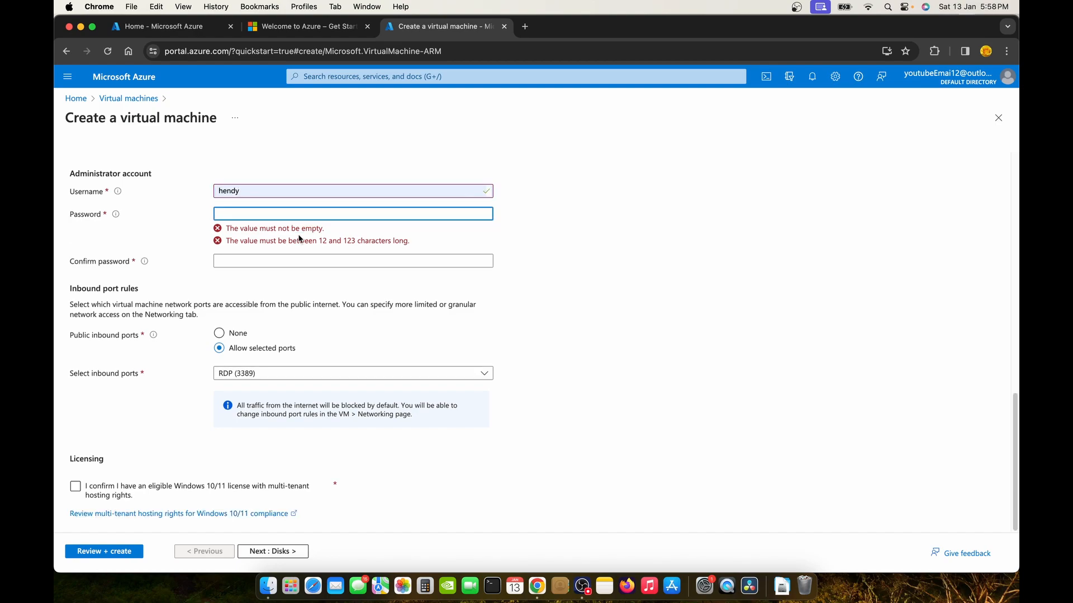
{"action": "type", "text": "•••••••••••"}
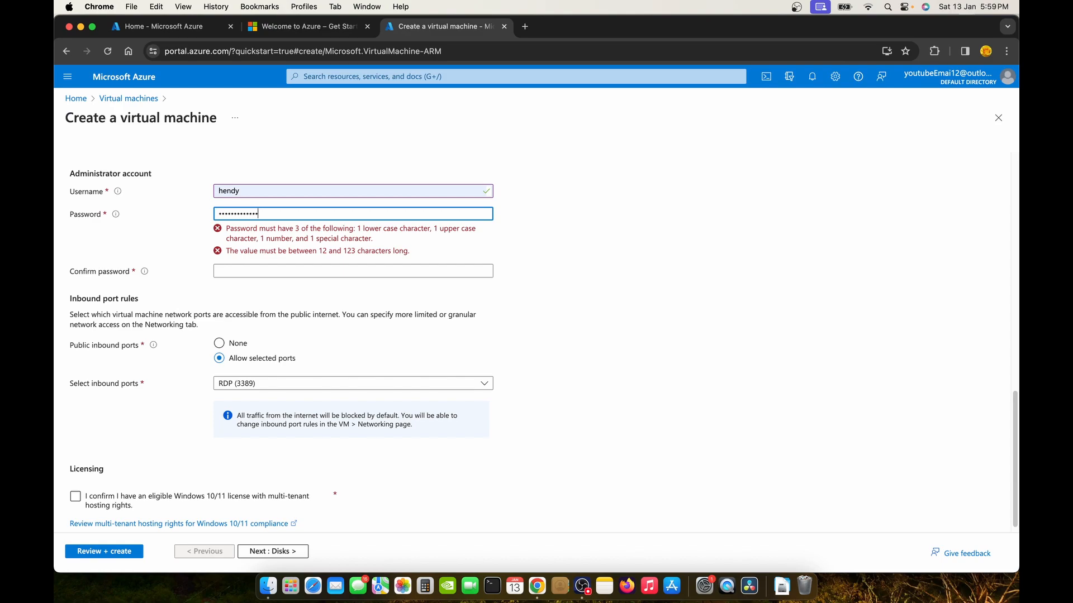
{"action": "left_click", "coordinate": [329, 264]}
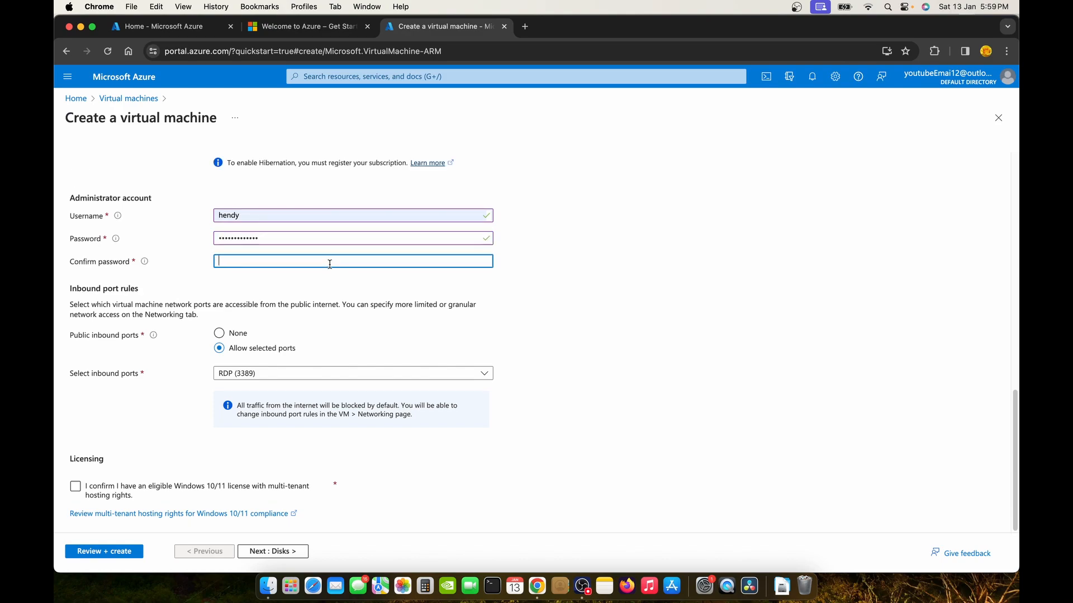
{"action": "type", "text": "•••••••••••••"}
{"action": "left_click", "coordinate": [538, 287]}
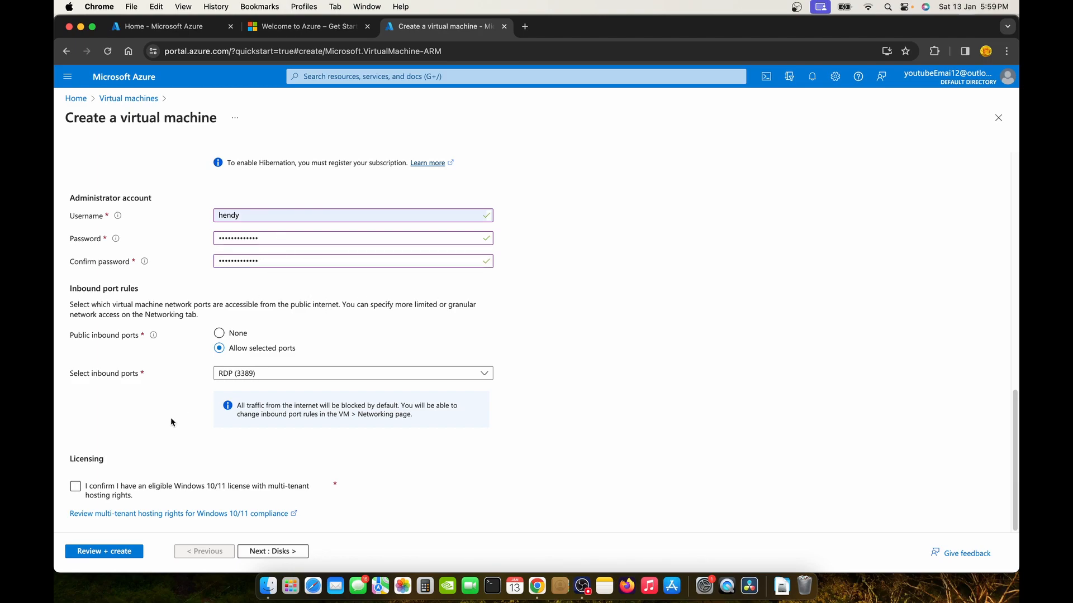
{"action": "left_click", "coordinate": [76, 487]}
{"action": "left_click", "coordinate": [272, 562]}
{"action": "left_click", "coordinate": [275, 556]}
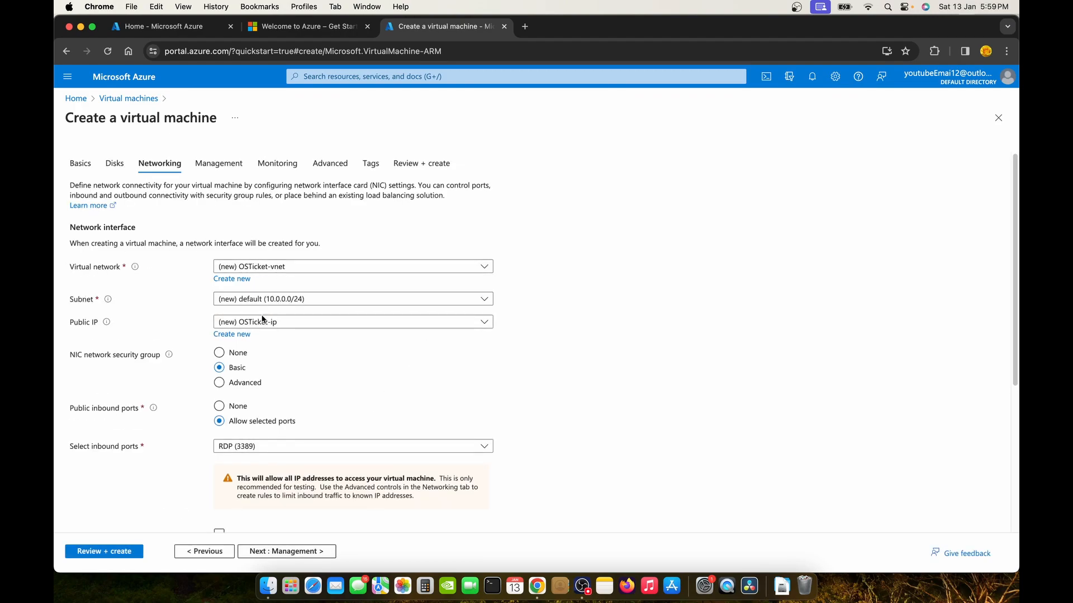
Keep the new OSTicket-vnet network and skip ahead past Management, Monitoring and Advanced to Tags.
{"action": "left_click", "coordinate": [320, 267]}
{"action": "left_click", "coordinate": [298, 305]}
{"action": "left_click", "coordinate": [285, 551]}
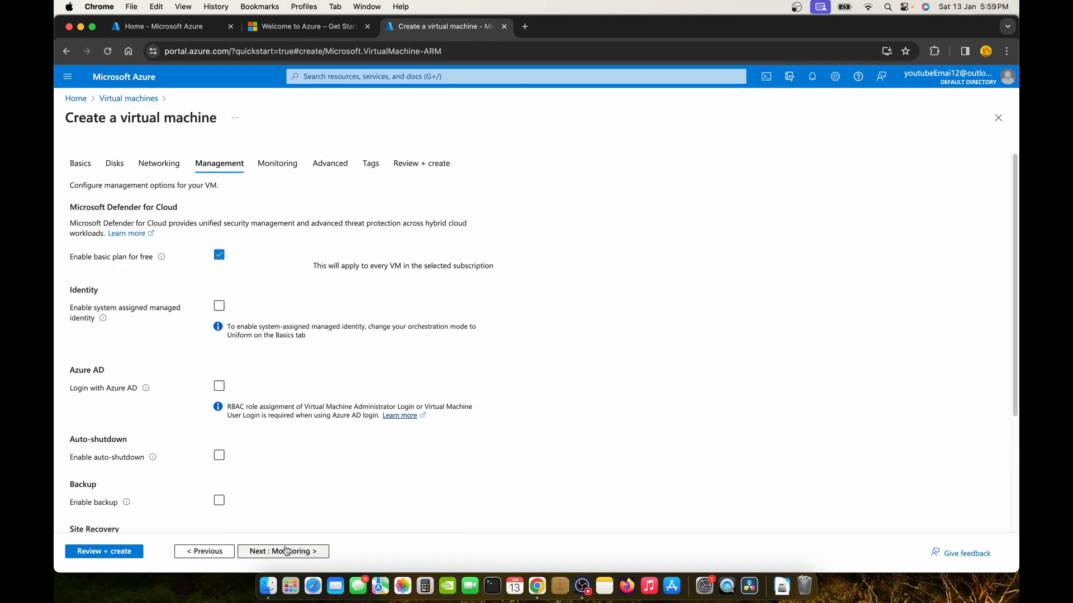
{"action": "left_click", "coordinate": [286, 551]}
{"action": "left_click", "coordinate": [286, 552]}
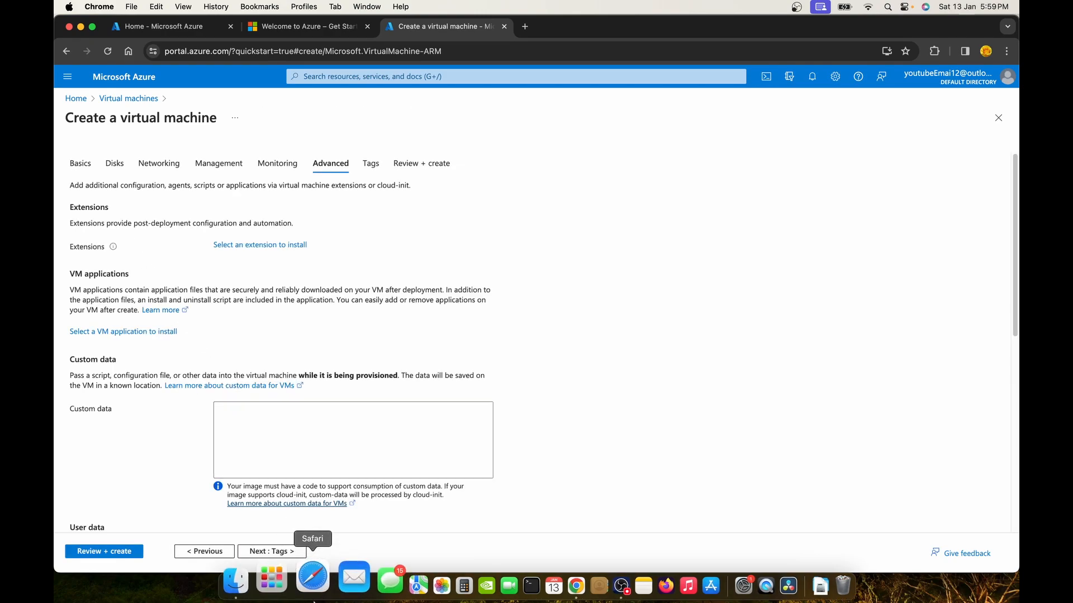
{"action": "left_click", "coordinate": [256, 550]}
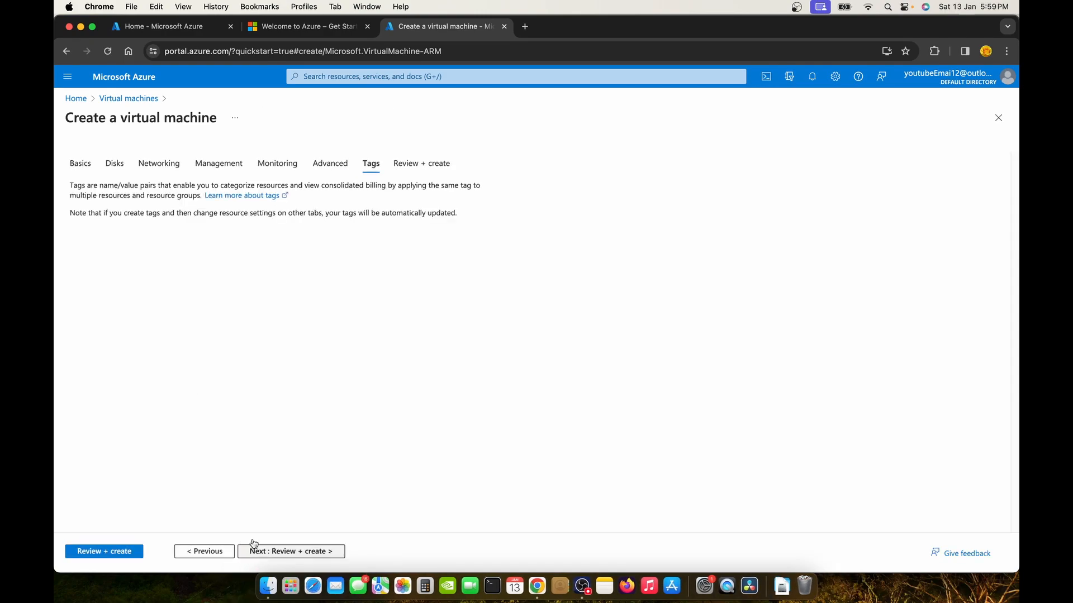
Add the tag vm with value vmOS and go to Review + create.
{"action": "left_click", "coordinate": [140, 254]}
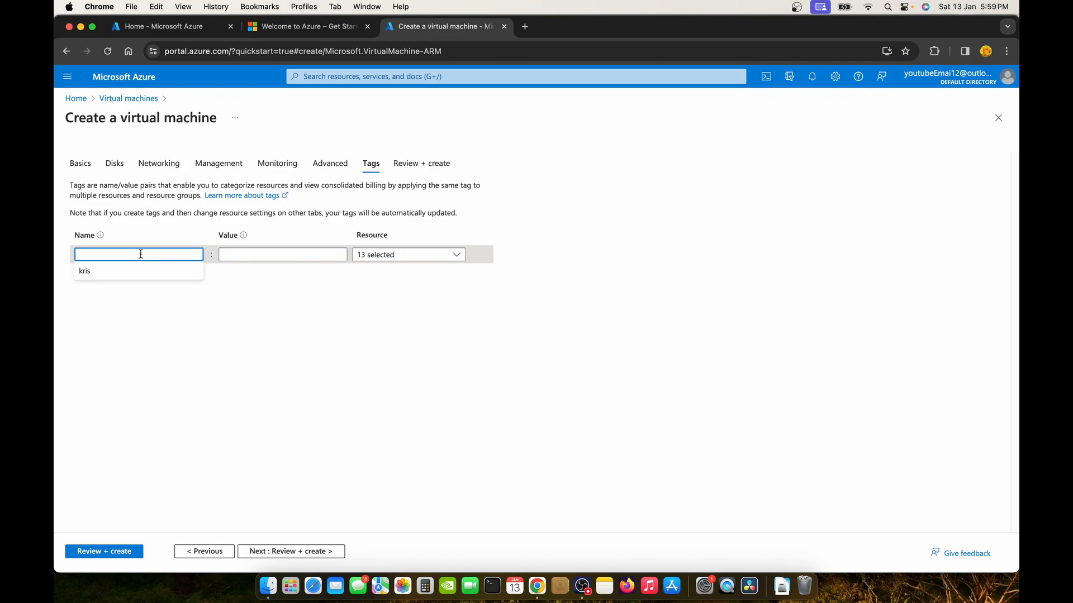
{"action": "type", "text": "vm"}
{"action": "key", "text": "Tab"}
{"action": "type", "text": "vm"}
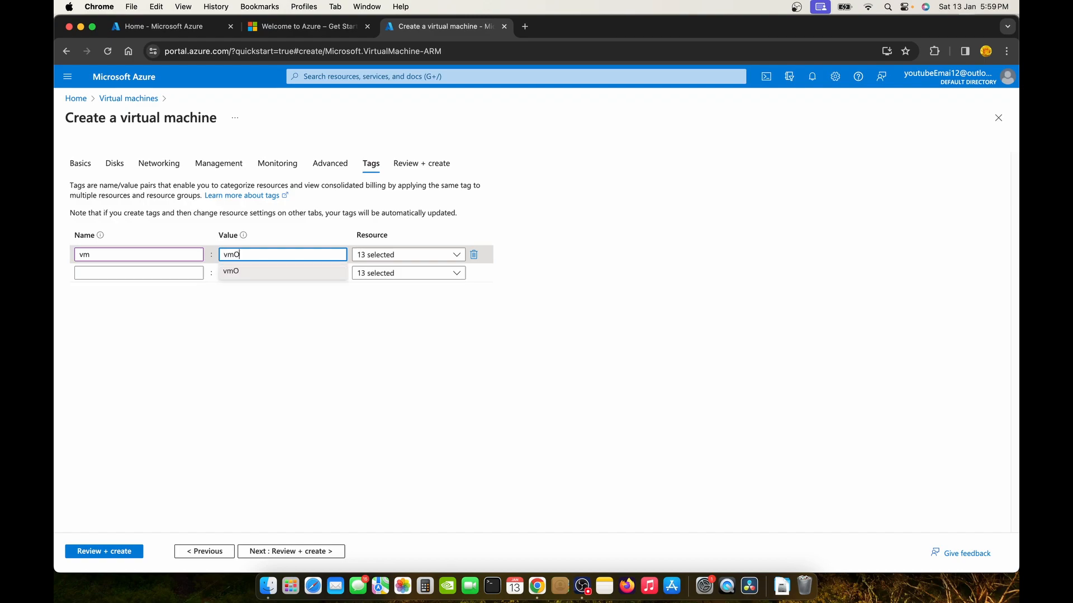
{"action": "left_click", "coordinate": [290, 554]}
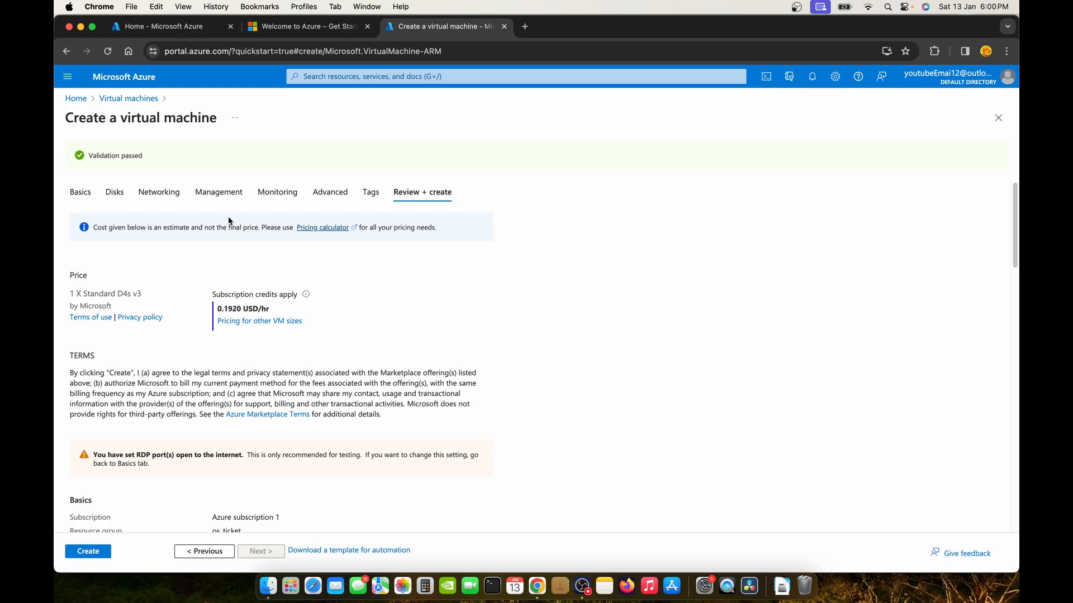
Scroll through the validated OSTicket summary and tags, then create the virtual machine.
{"action": "scroll", "coordinate": [240, 222], "scroll_direction": "down", "scroll_amount": 1}
{"action": "scroll", "coordinate": [226, 289], "scroll_direction": "down", "scroll_amount": 15}
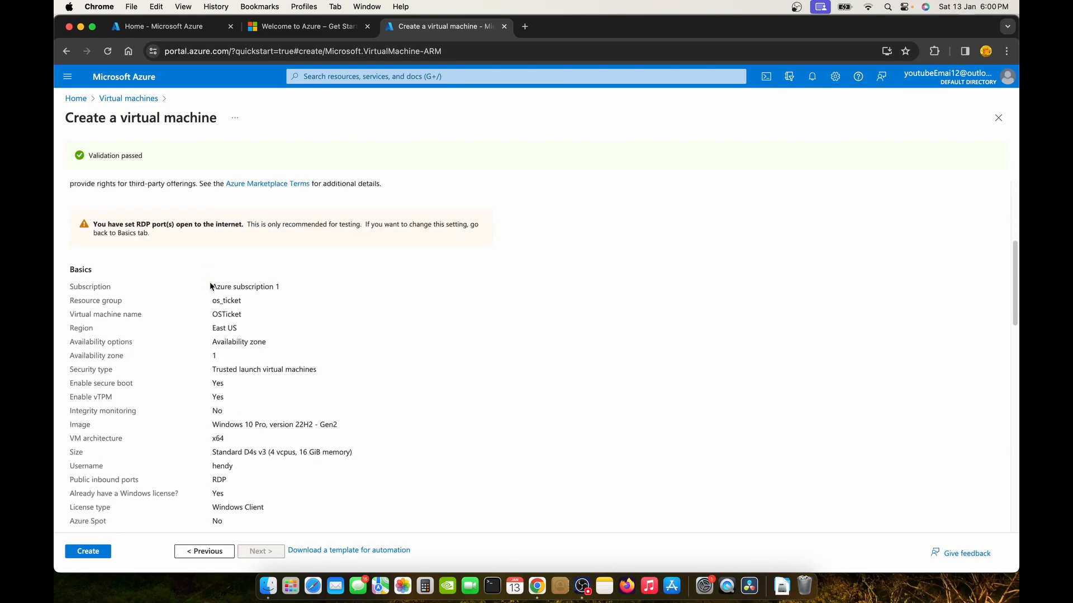
{"action": "scroll", "coordinate": [103, 491], "scroll_direction": "down", "scroll_amount": 3}
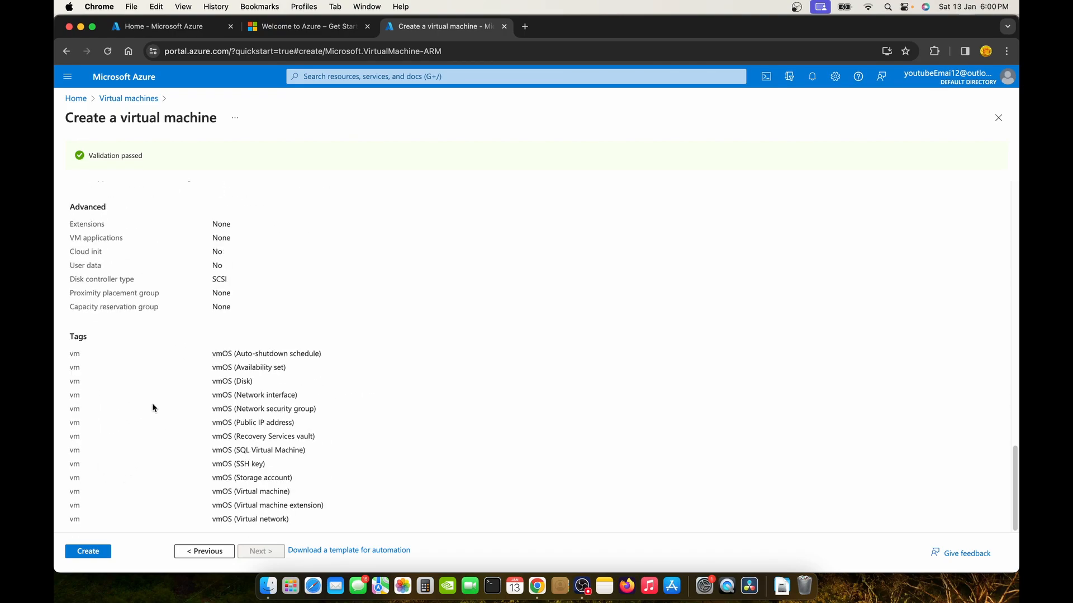
{"action": "left_click", "coordinate": [94, 555]}
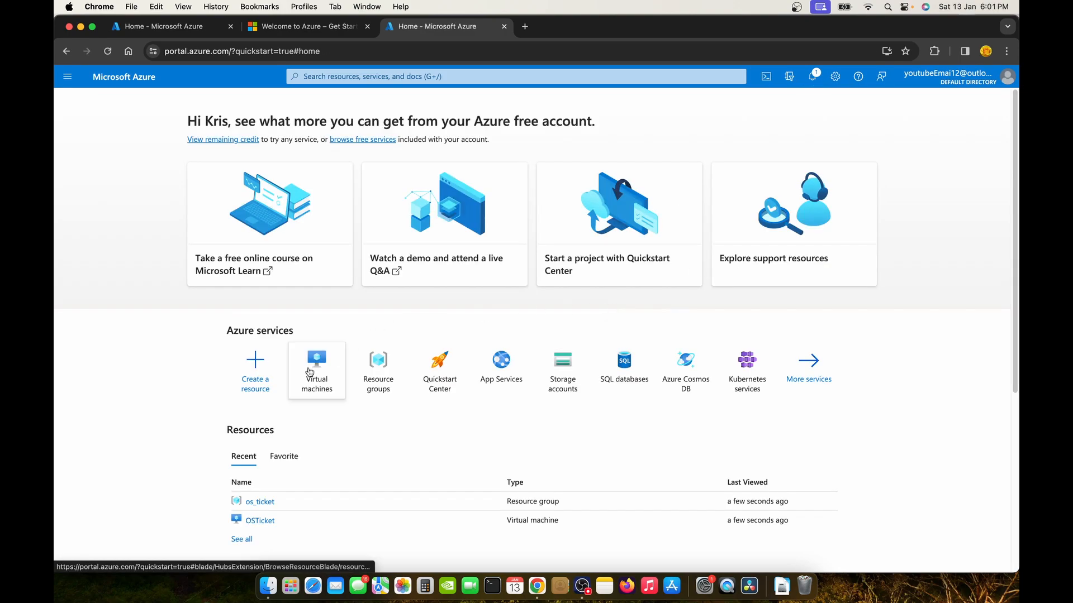
Open the Virtual machines list and highlight the OSTicket VM's East US location.
{"action": "left_click", "coordinate": [313, 366]}
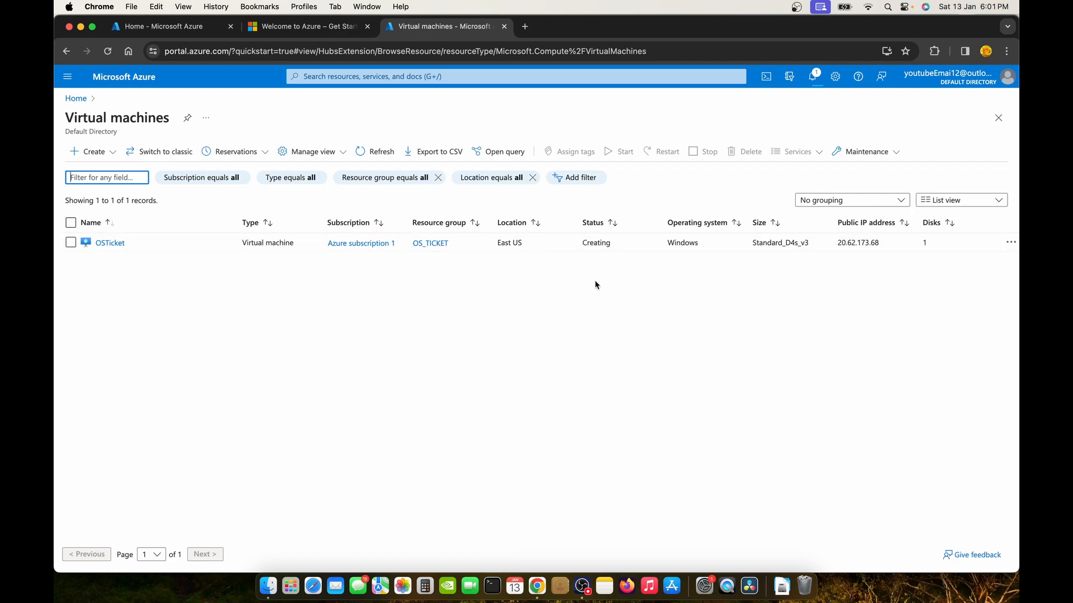
{"action": "double_click", "coordinate": [588, 223]}
{"action": "left_click_drag", "start_coordinate": [528, 242], "coordinate": [496, 242]}
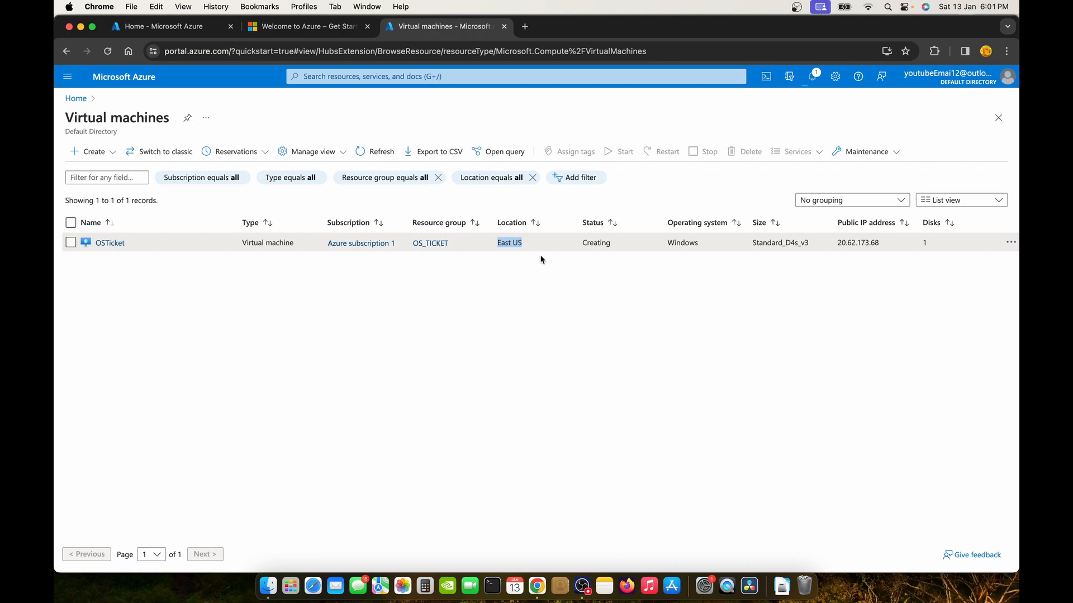
Search the App Store for 'microsoft remote', then return to the Azure Virtual machines page.
{"action": "left_click", "coordinate": [286, 584]}
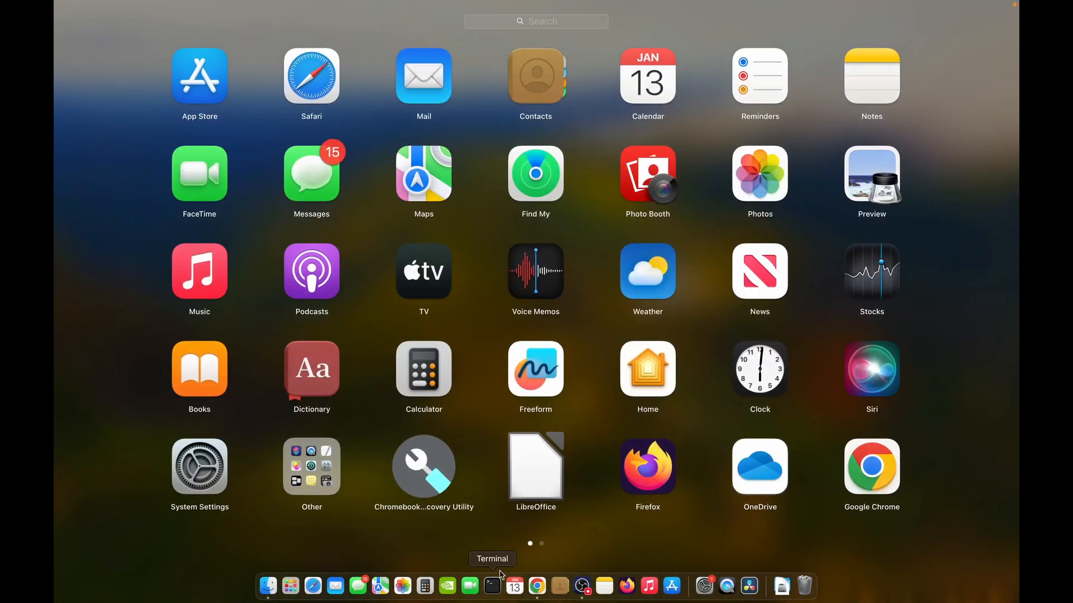
{"action": "scroll", "coordinate": [665, 514], "scroll_direction": "right", "scroll_amount": 3}
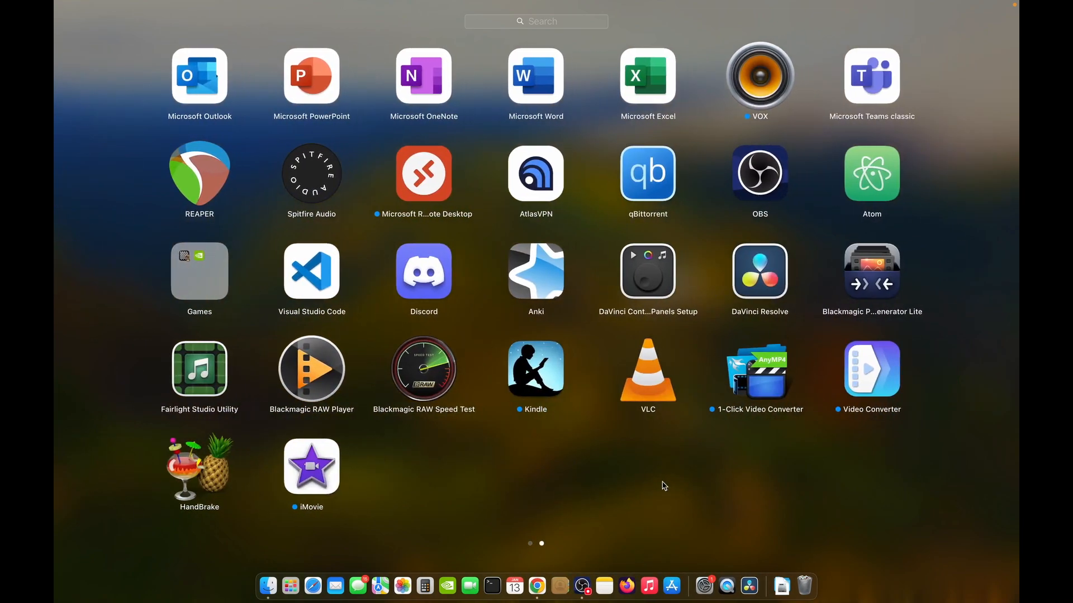
{"action": "left_click", "coordinate": [423, 185]}
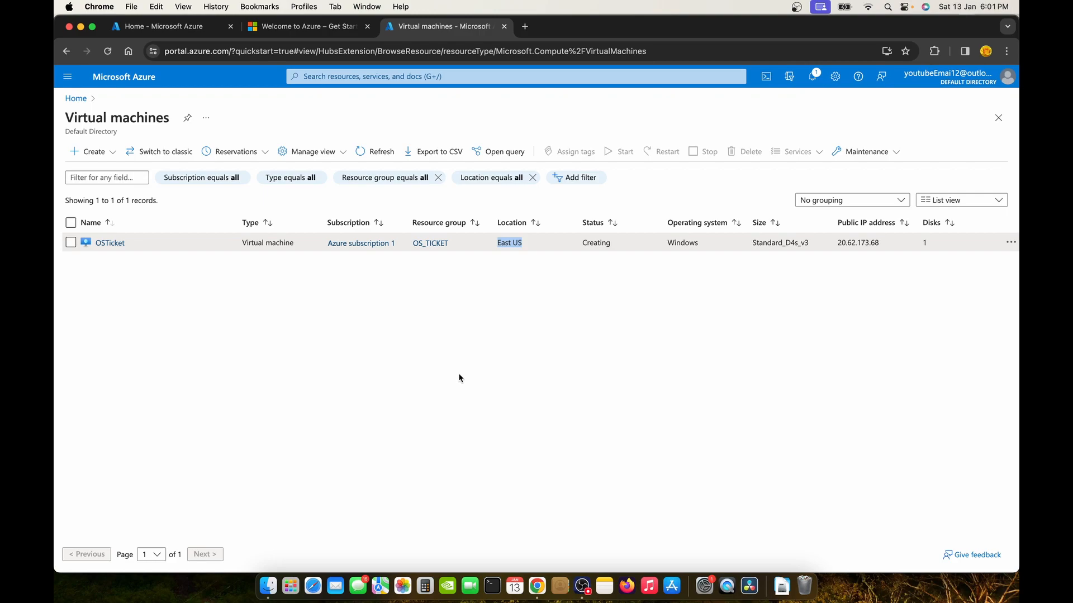
{"action": "left_click", "coordinate": [675, 572]}
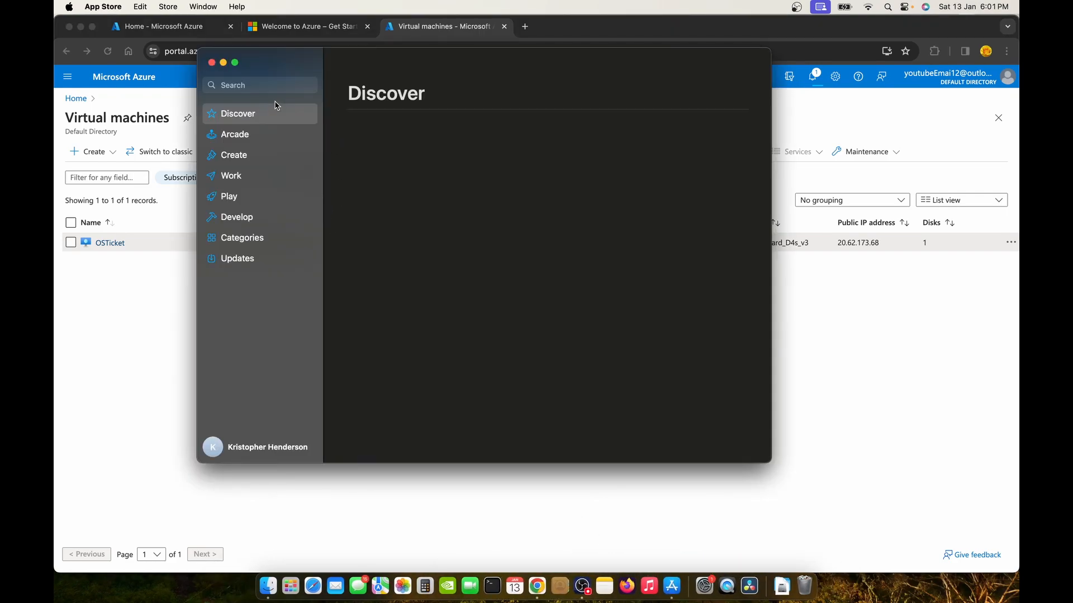
{"action": "left_click", "coordinate": [271, 87]}
{"action": "type", "text": "mic"}
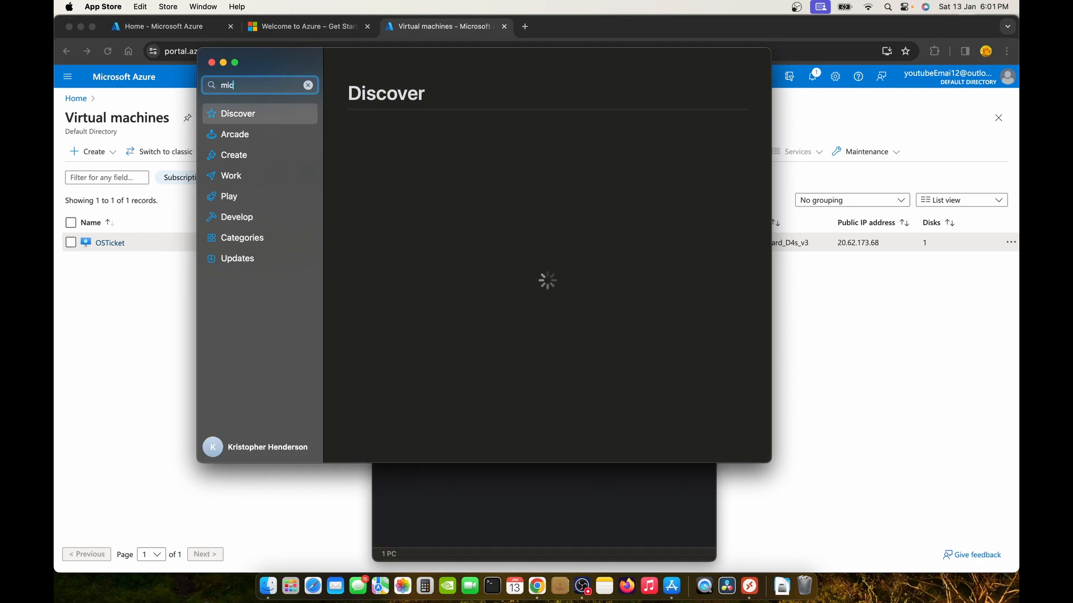
{"action": "type", "text": "rosoft "}
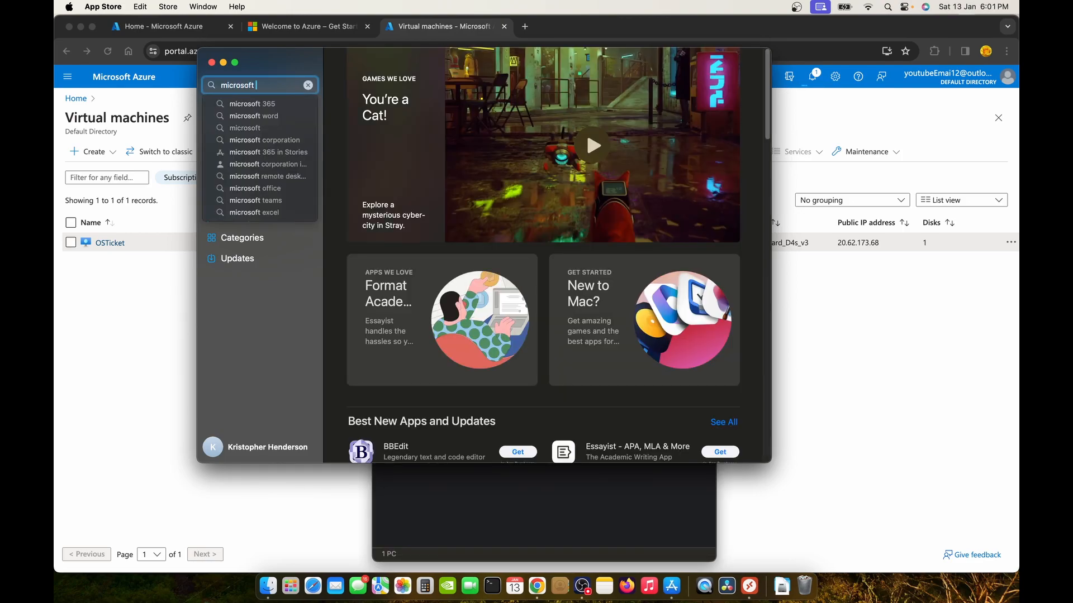
{"action": "type", "text": "remo"}
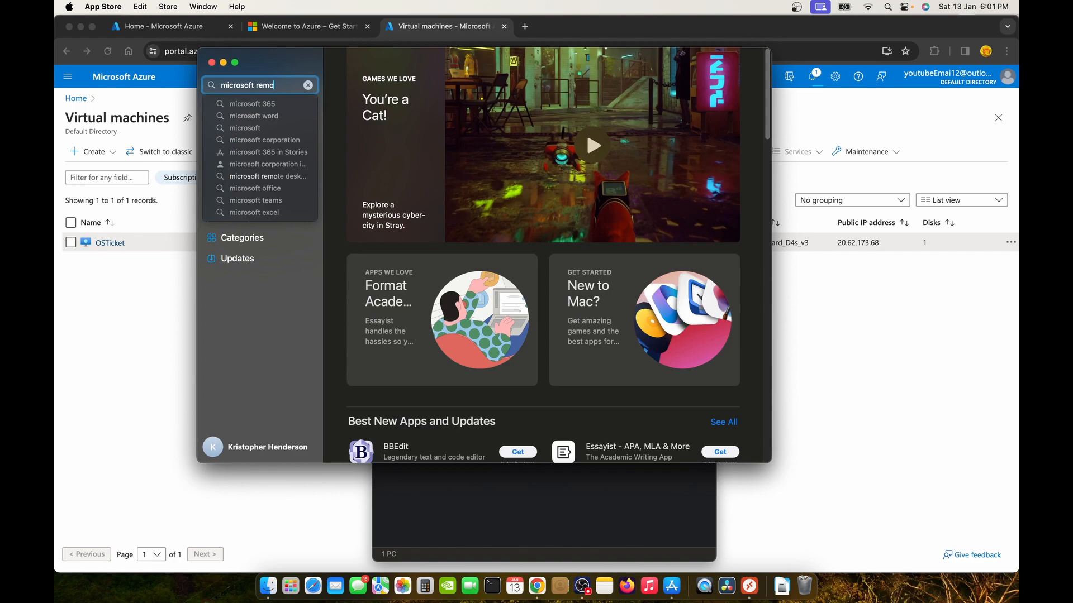
{"action": "type", "text": "te"}
{"action": "key", "text": "Return"}
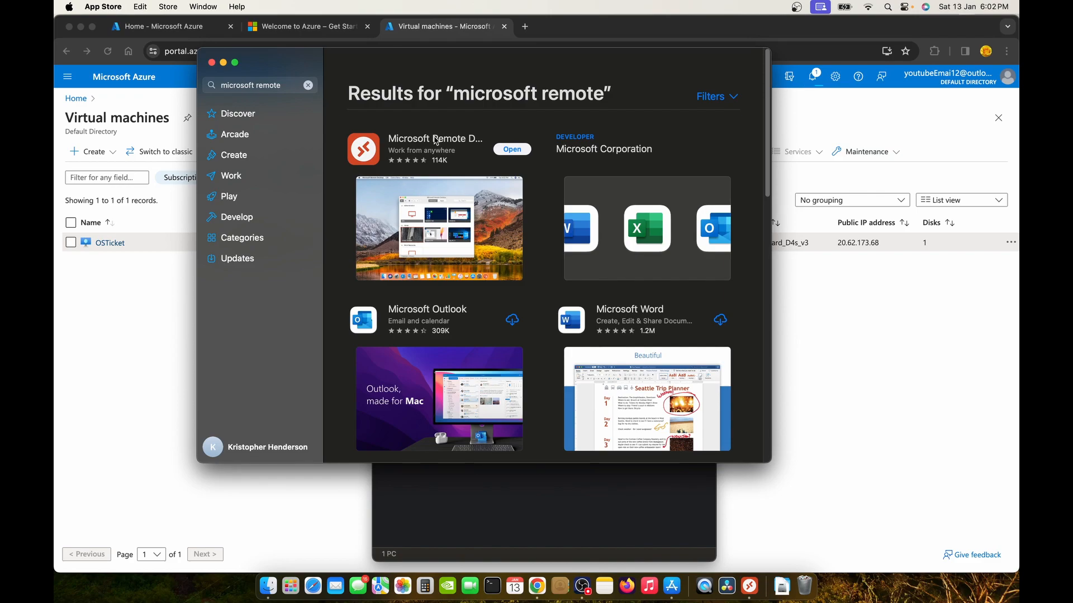
{"action": "left_click", "coordinate": [212, 62]}
{"action": "left_click", "coordinate": [212, 63]}
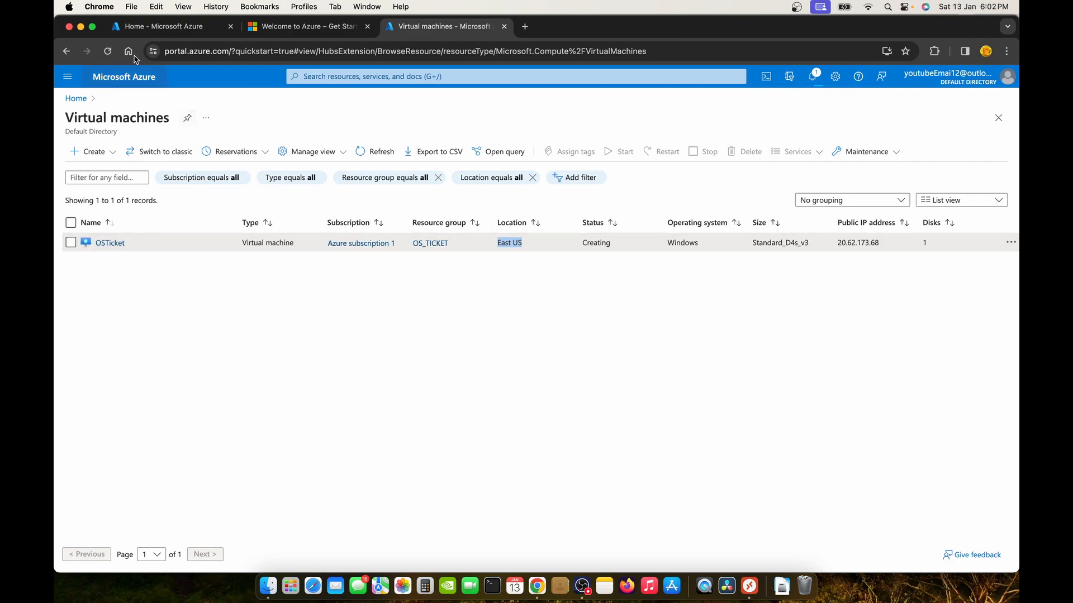
Refresh the VM list until OSTicket shows Running, then select its public IP 20.62.173.68.
{"action": "left_click", "coordinate": [112, 54]}
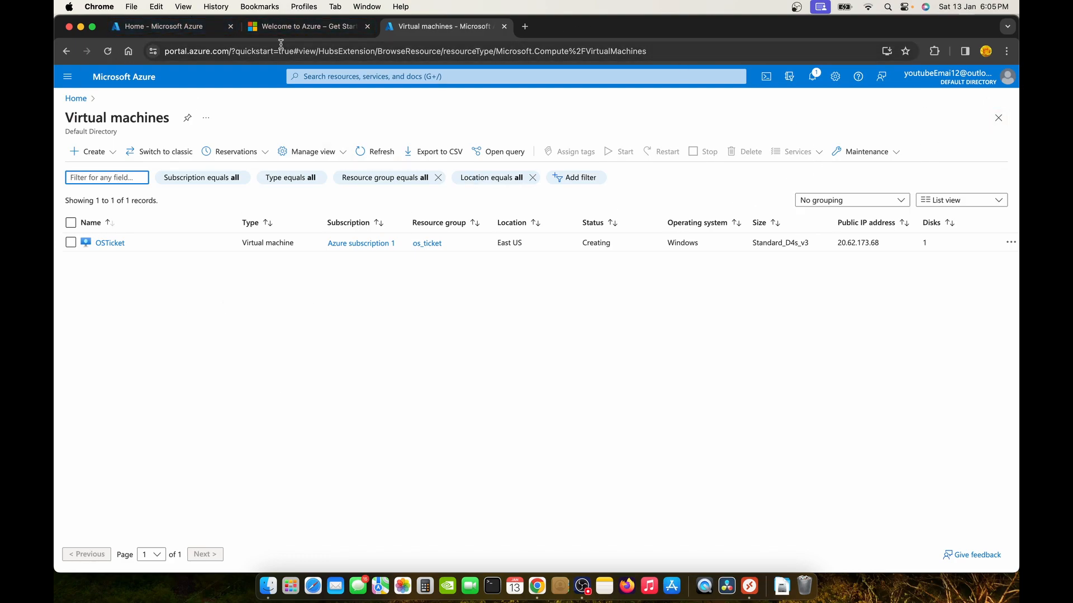
{"action": "left_click", "coordinate": [107, 50]}
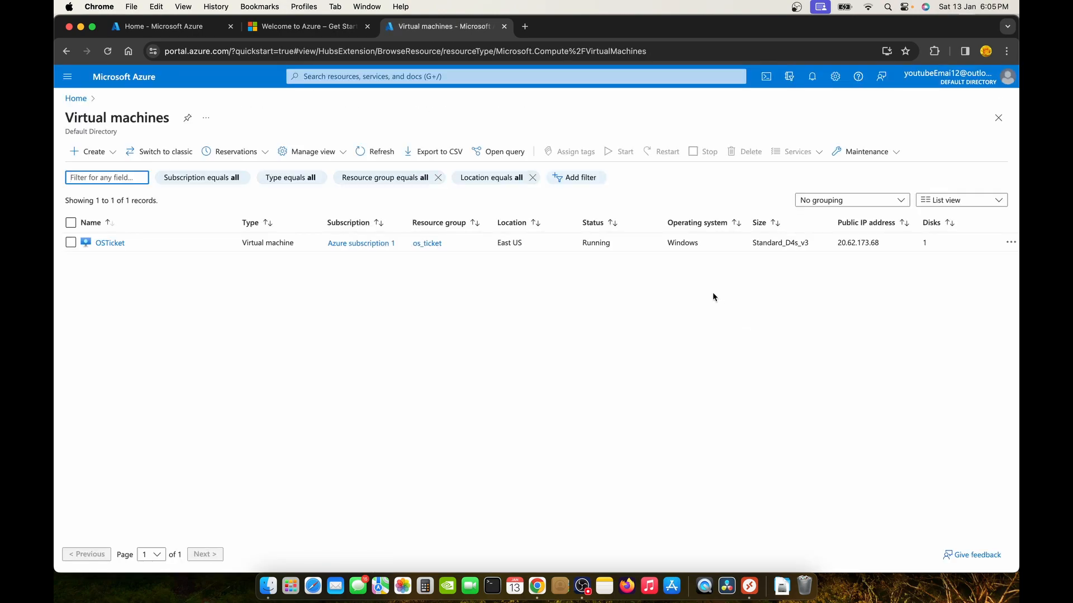
{"action": "left_click_drag", "start_coordinate": [878, 244], "coordinate": [842, 244]}
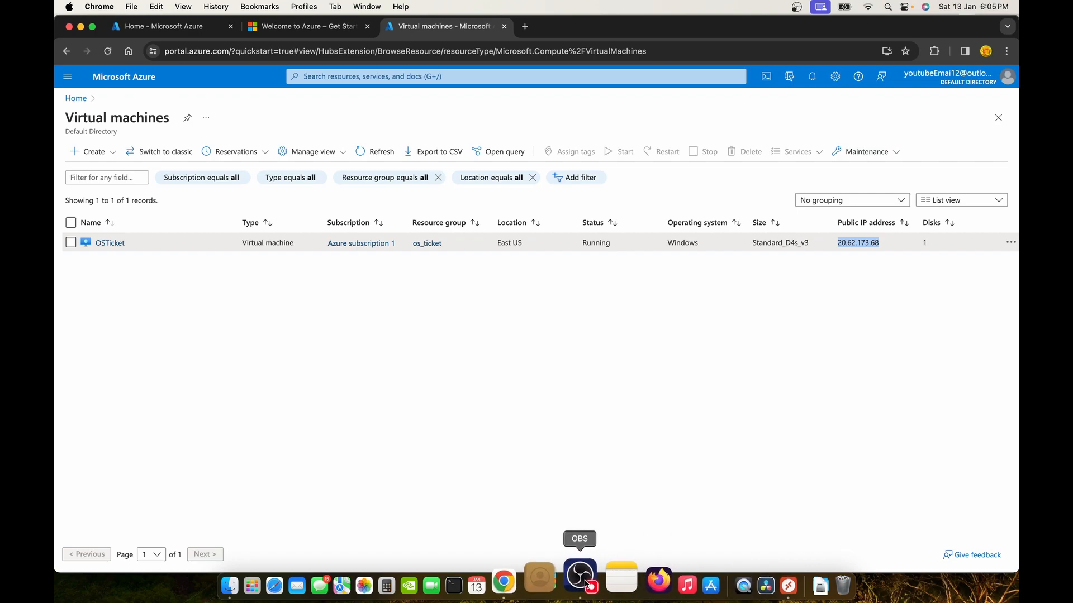
Delete the old 20.14.82.79 PC connection in Remote Desktop.
{"action": "left_click", "coordinate": [744, 581]}
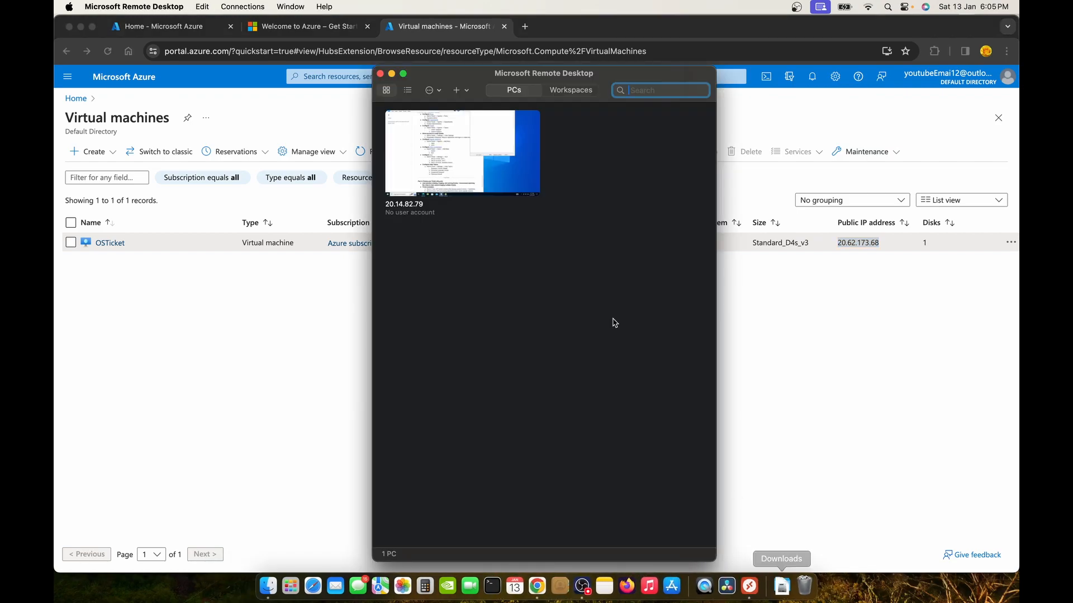
{"action": "left_click", "coordinate": [459, 92]}
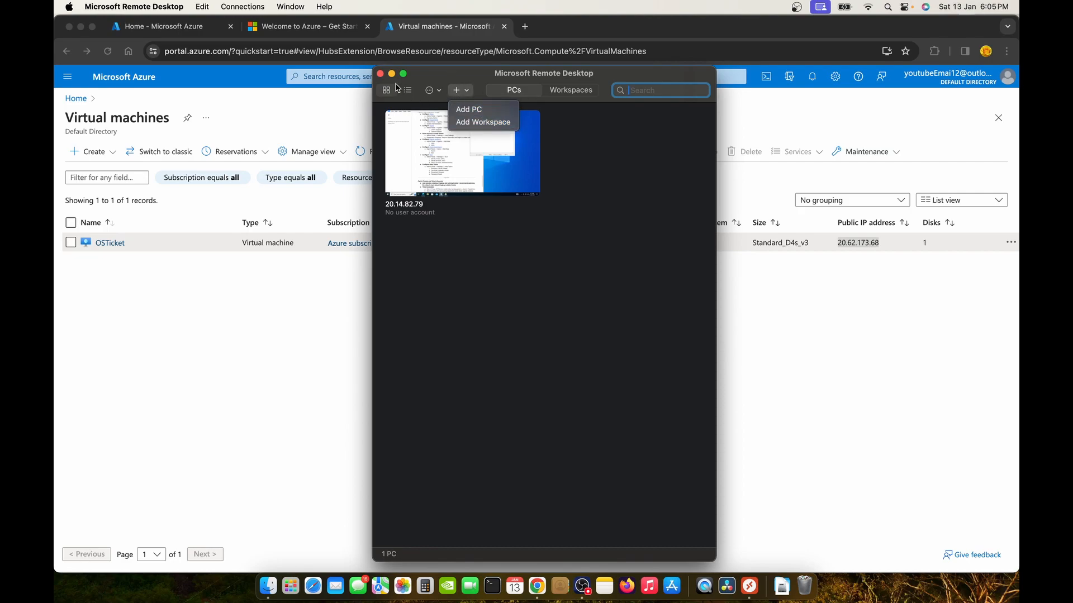
{"action": "left_click", "coordinate": [468, 112]}
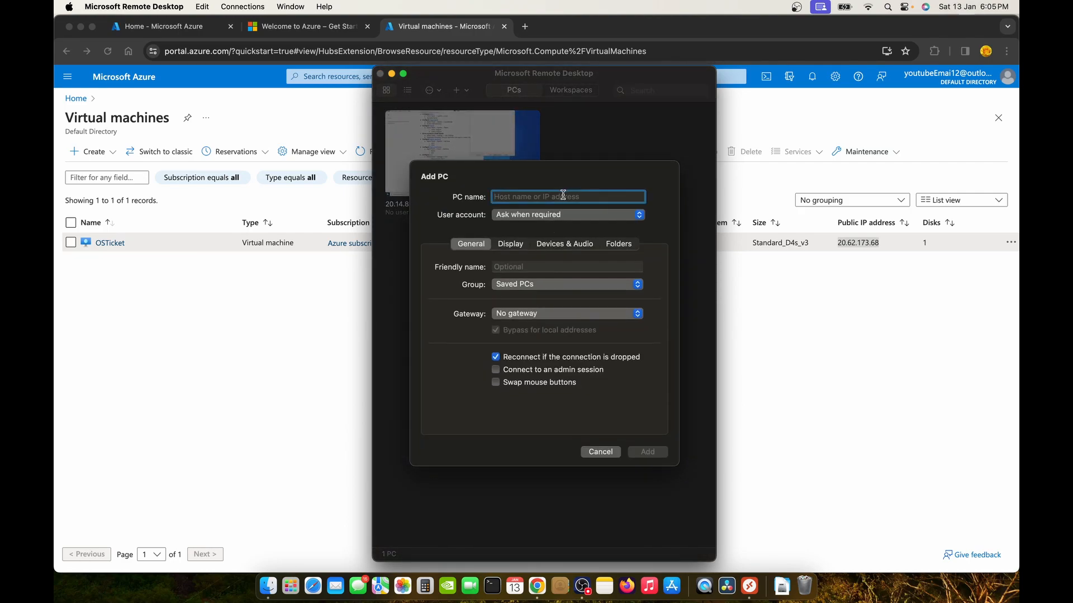
{"action": "left_click", "coordinate": [601, 452]}
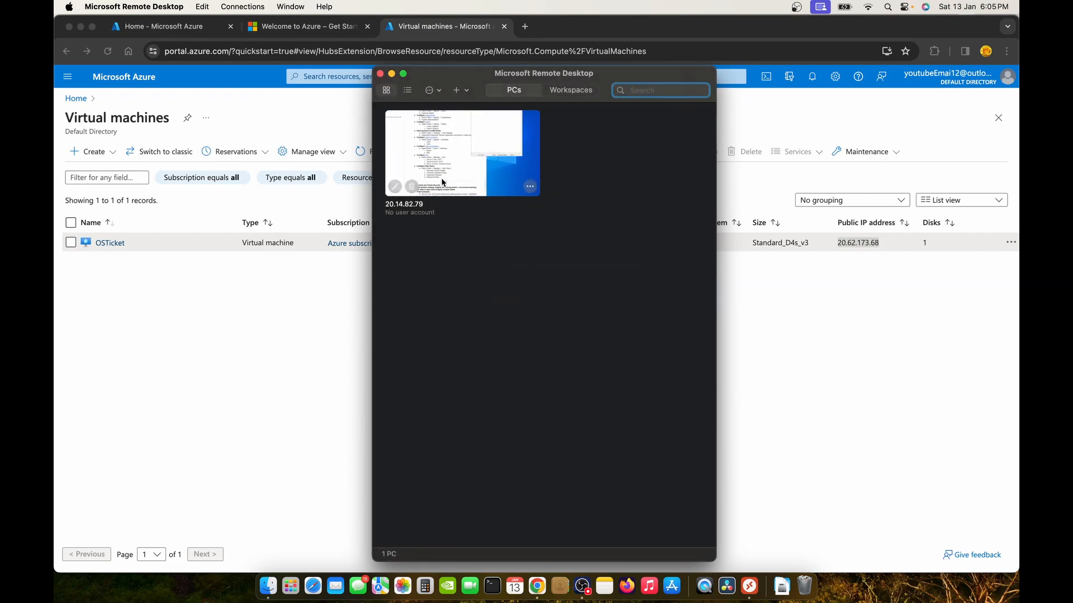
{"action": "left_click", "coordinate": [412, 187]}
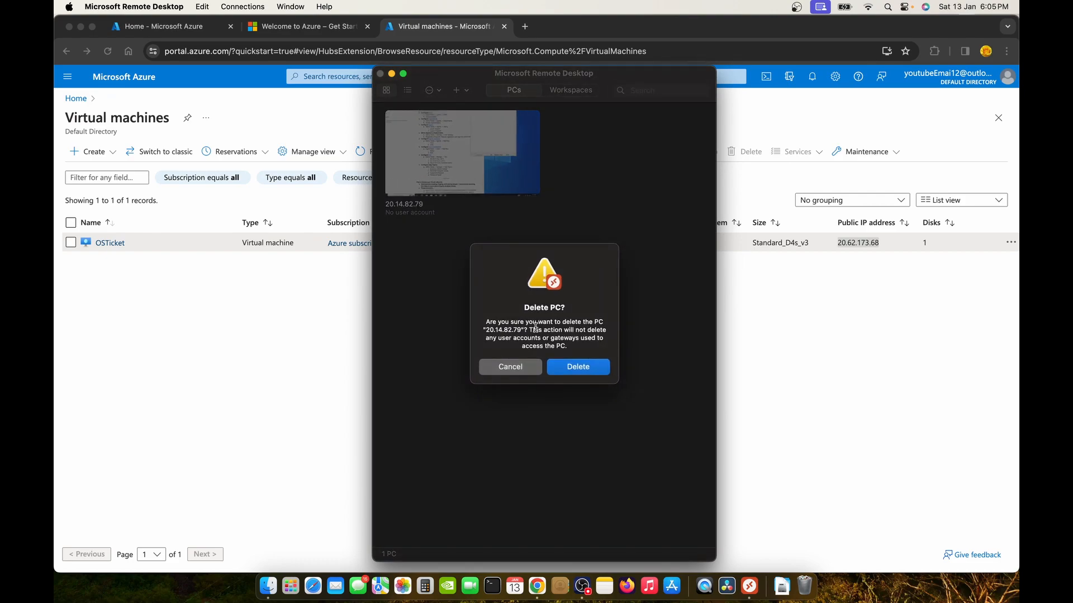
{"action": "left_click", "coordinate": [582, 367]}
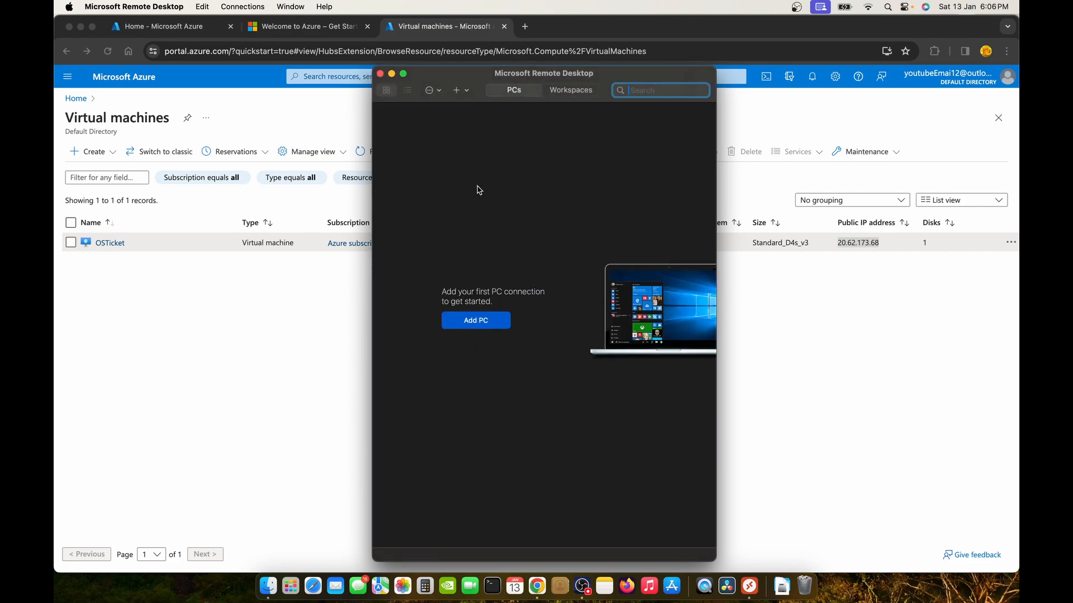
Add a new PC connection for the pasted IP 20.62.173.68 and connect to it.
{"action": "left_click", "coordinate": [476, 327]}
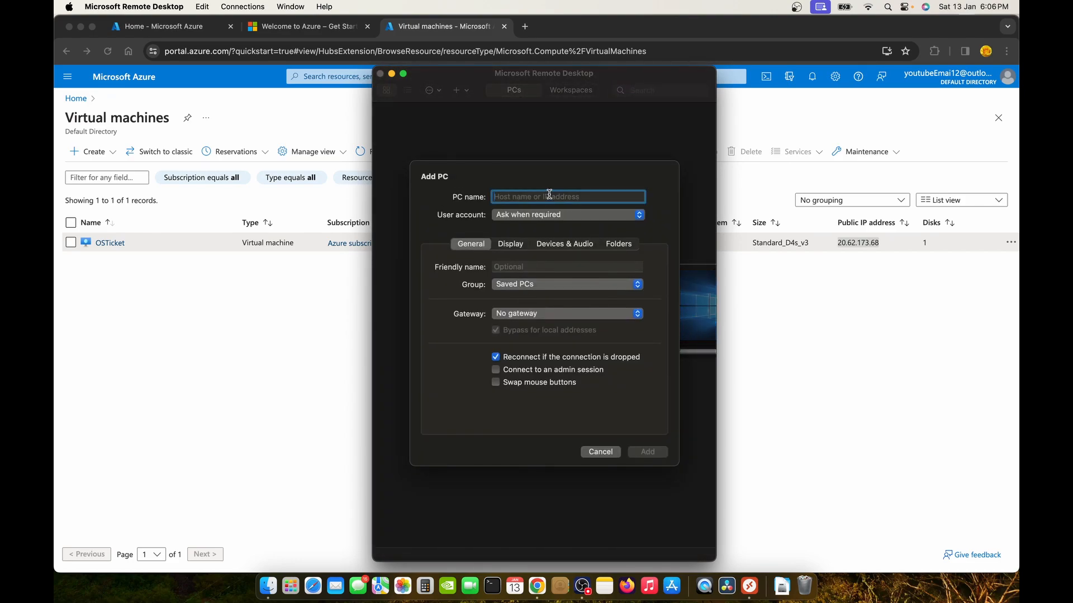
{"action": "type", "text": "20.62.173.68"}
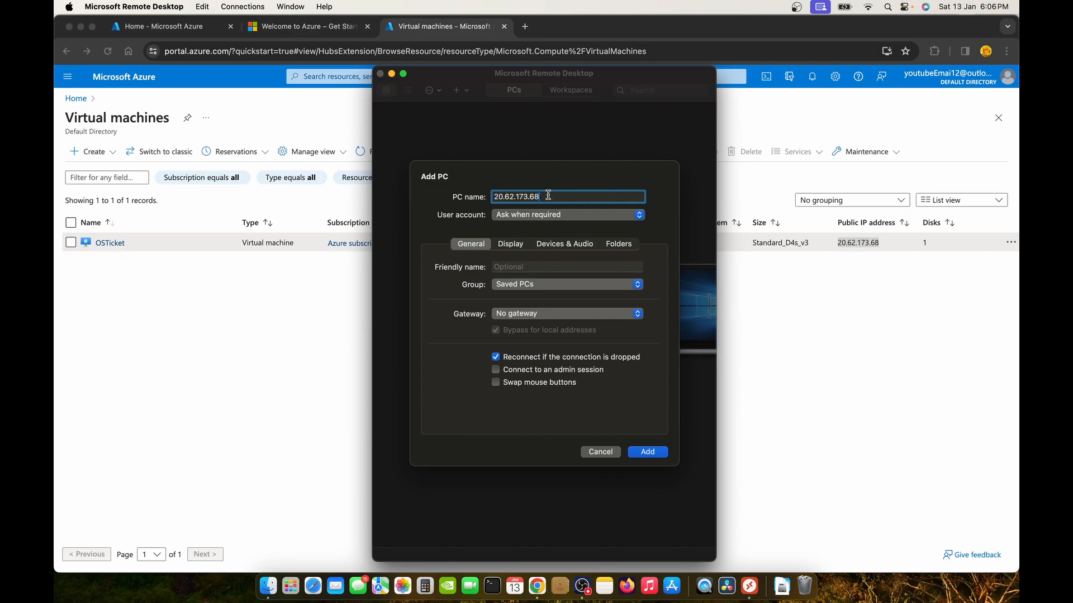
{"action": "left_click", "coordinate": [647, 452]}
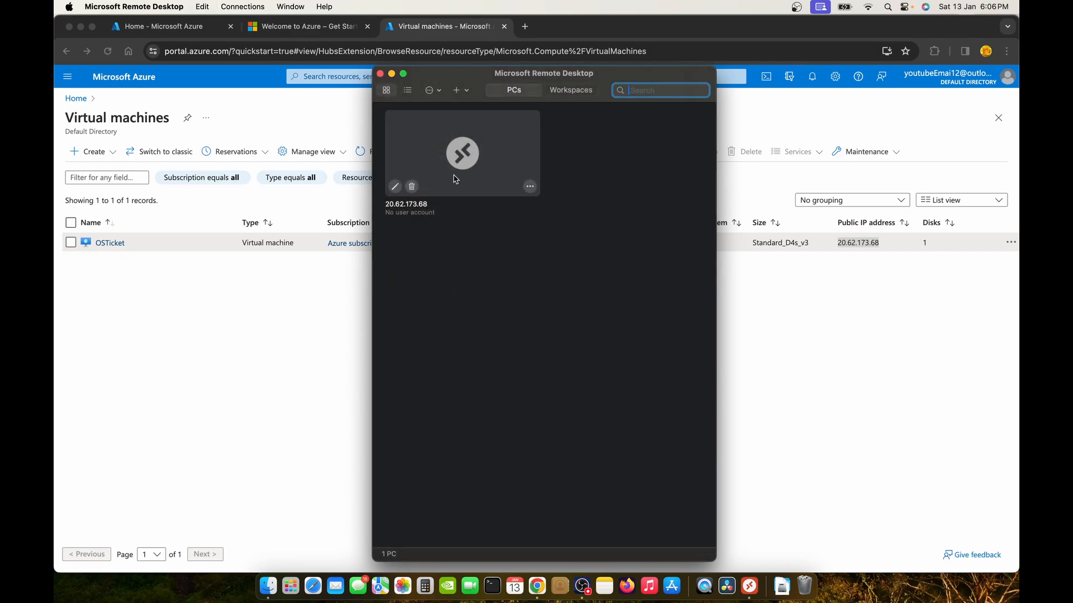
{"action": "double_click", "coordinate": [469, 160]}
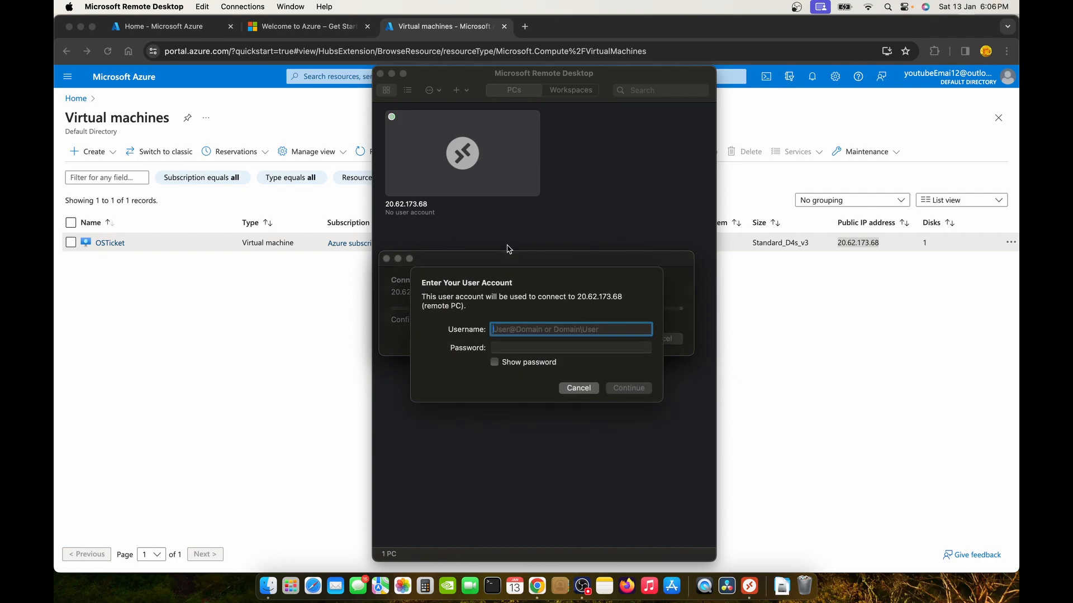
Sign in with the VM account's username and password, accepting the certificate warning.
{"action": "type", "text": "hendy"}
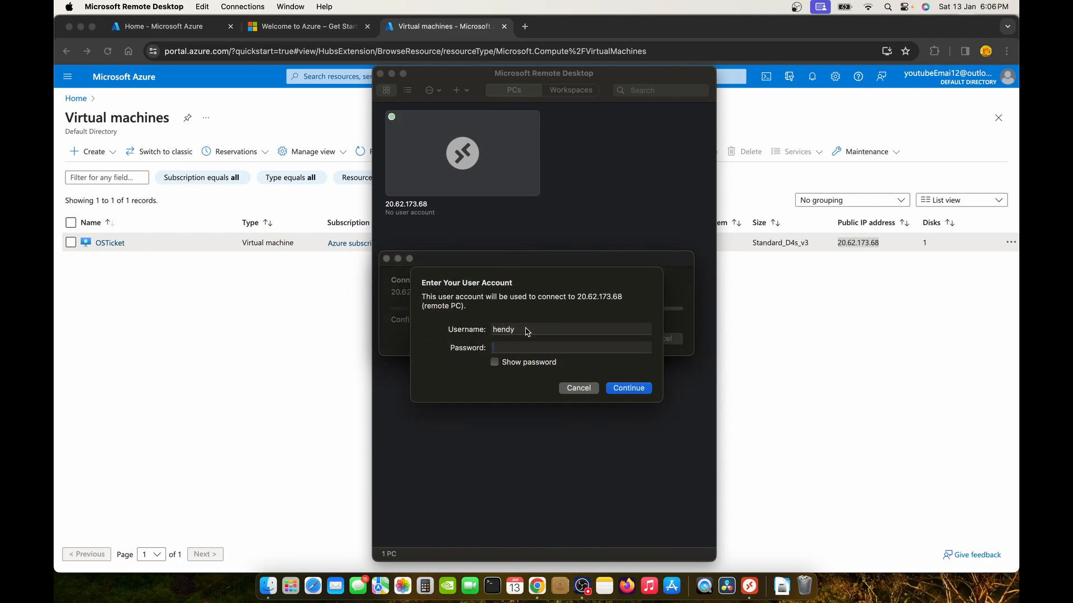
{"action": "key", "text": "Tab"}
{"action": "type", "text": "•••••"}
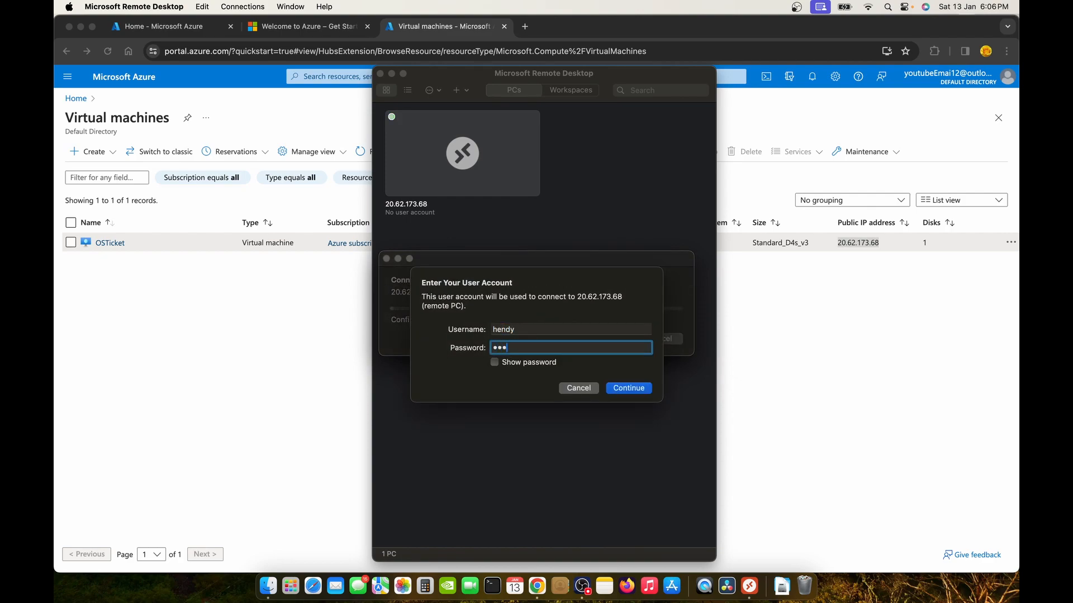
{"action": "type", "text": "••••••••"}
{"action": "key", "text": "Return"}
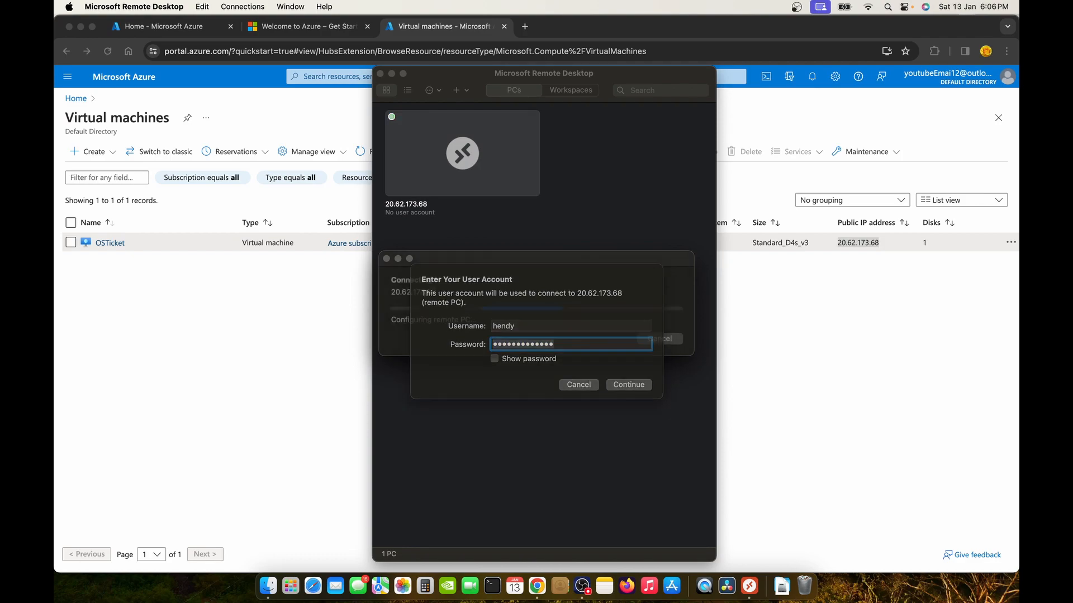
{"action": "left_click", "coordinate": [673, 343]}
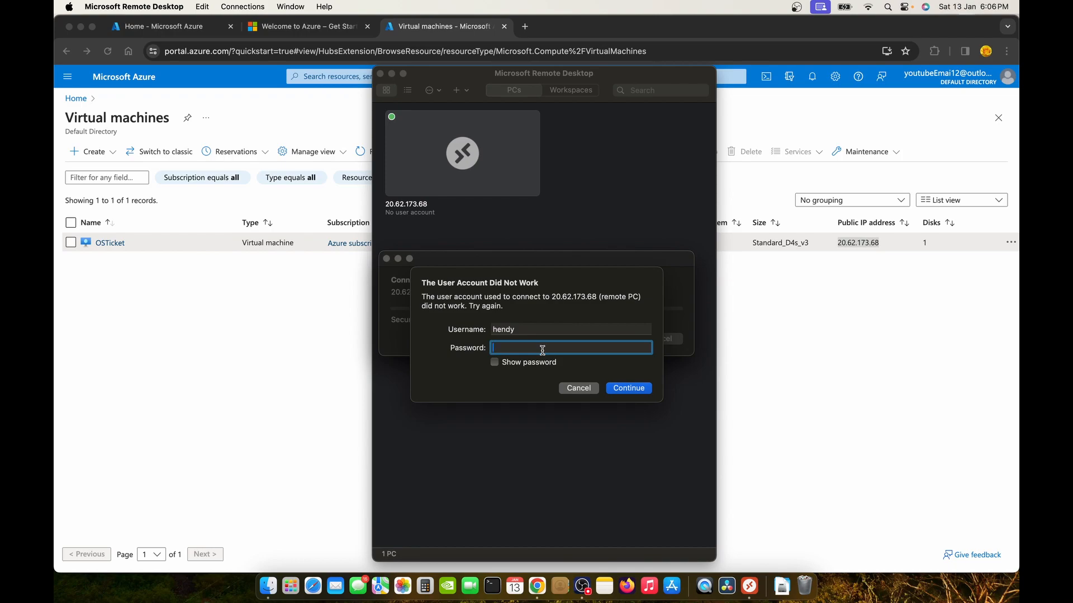
{"action": "type", "text": "•"}
{"action": "key", "text": "Return"}
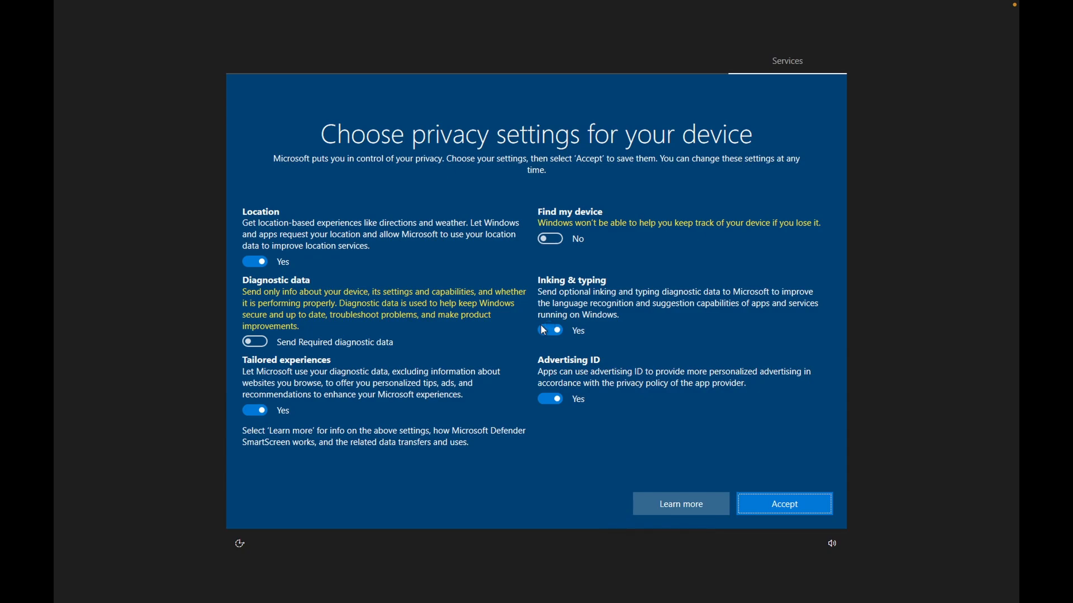
Set Advertising ID, Inking & typing, Location and Tailored experiences to No and accept.
{"action": "left_click", "coordinate": [552, 397]}
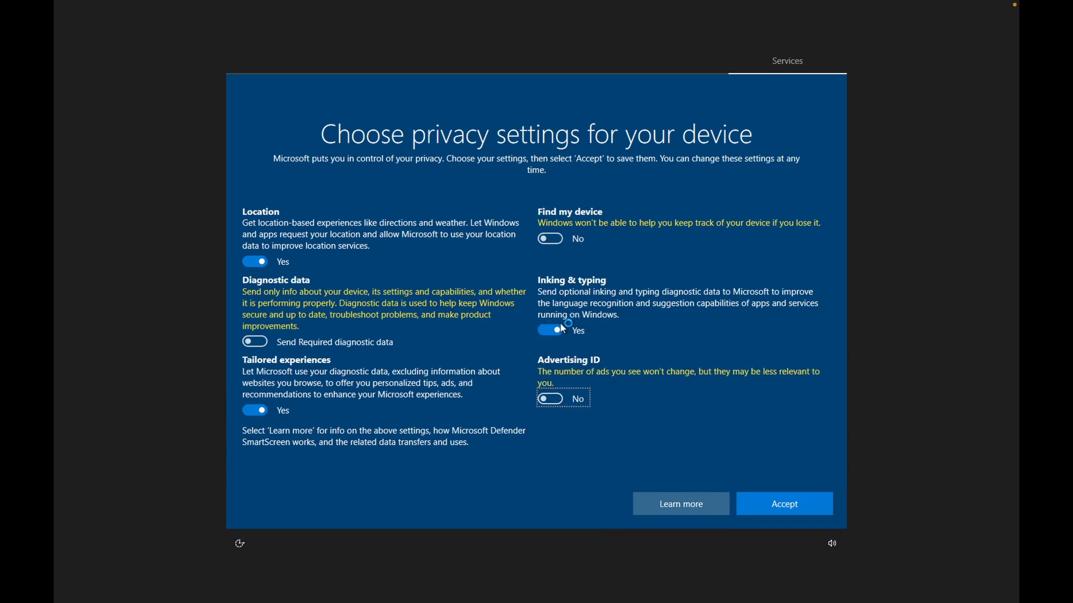
{"action": "left_click", "coordinate": [560, 325]}
{"action": "left_click", "coordinate": [258, 263]}
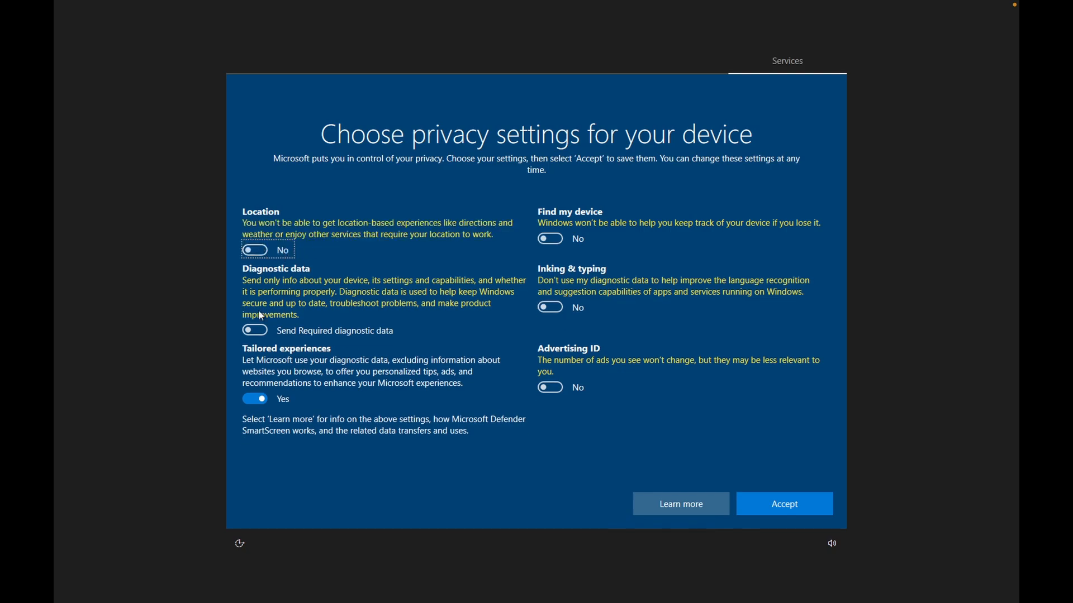
{"action": "left_click", "coordinate": [265, 401]}
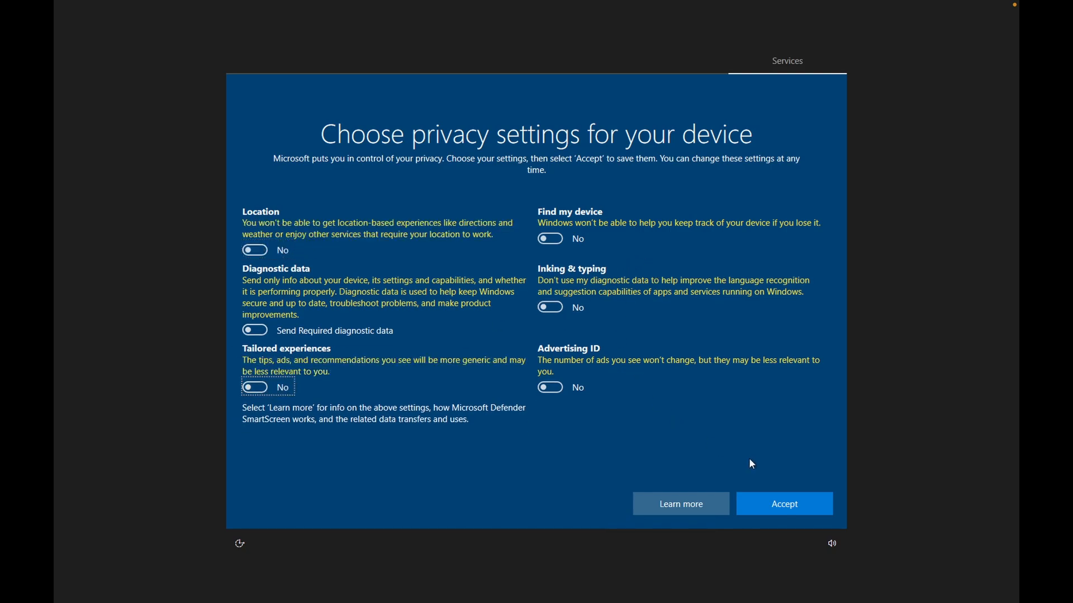
{"action": "left_click", "coordinate": [778, 501]}
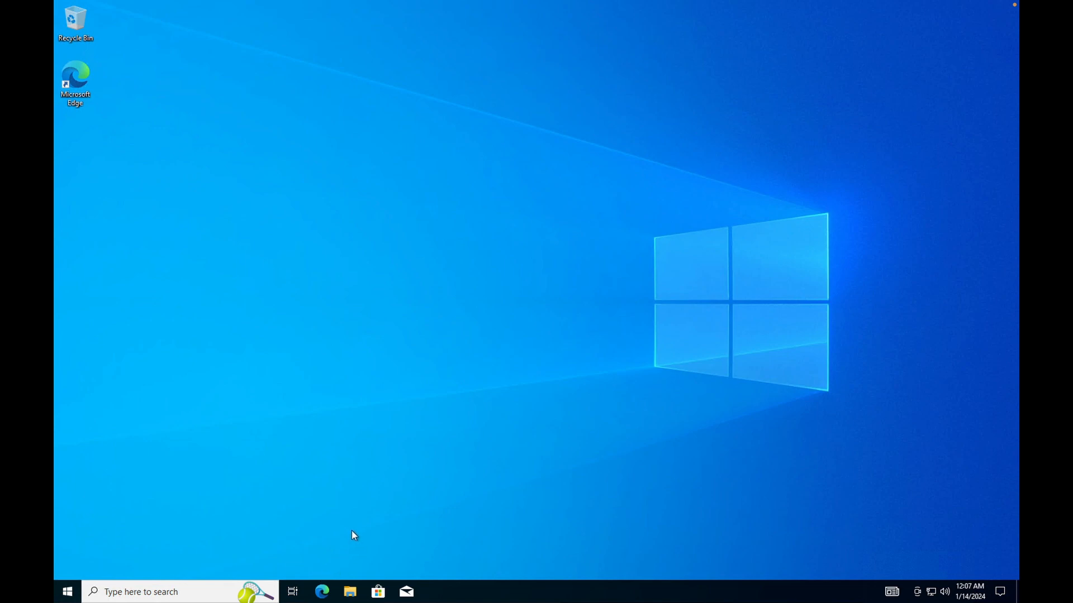
Search 'google drive' in a new Chrome tab and open the Google Drive result.
{"action": "key", "text": "ctrl+Left"}
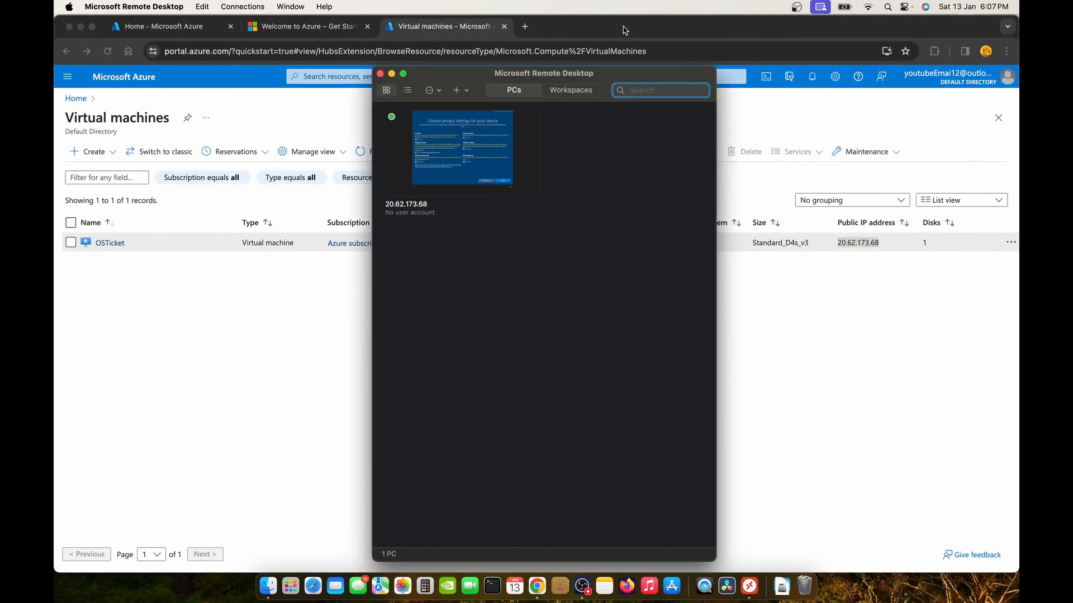
{"action": "left_click", "coordinate": [526, 27]}
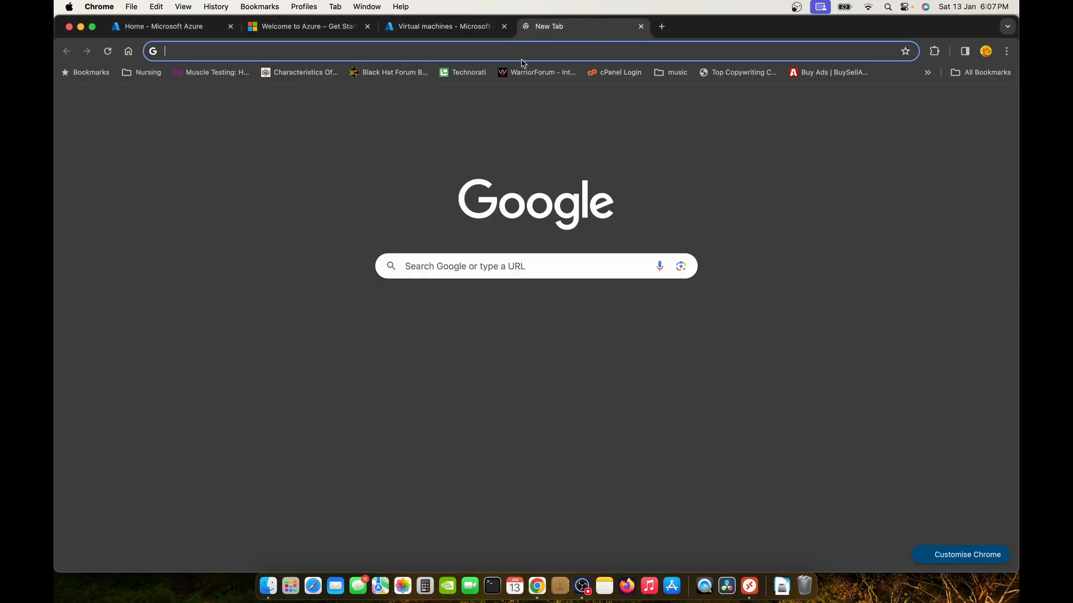
{"action": "type", "text": "google"}
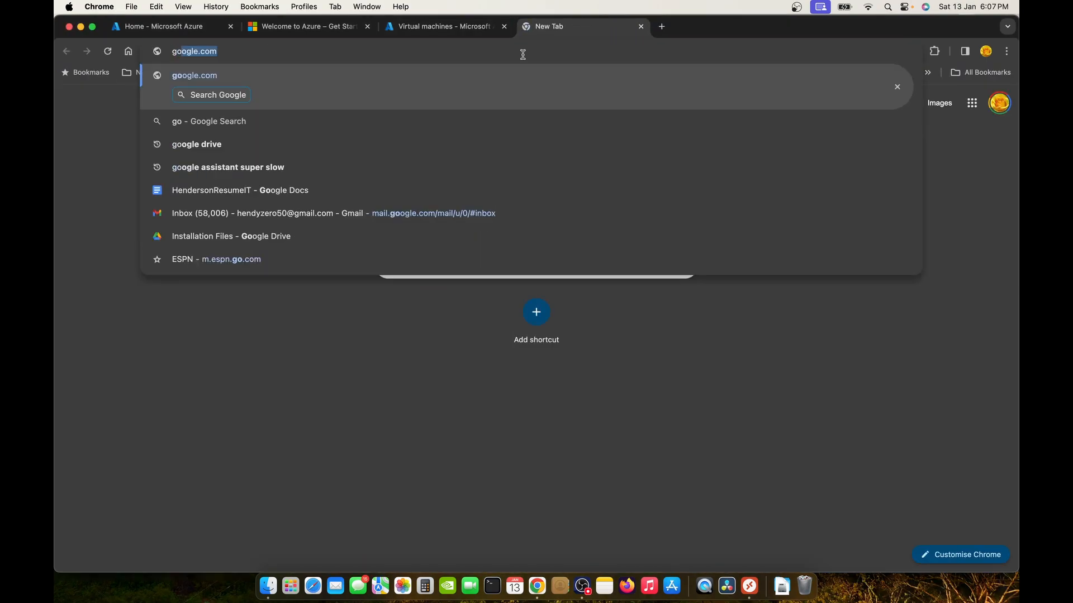
{"action": "key", "text": "BackSpace"}
{"action": "key", "text": "BackSpace"}
{"action": "key", "text": "BackSpace"}
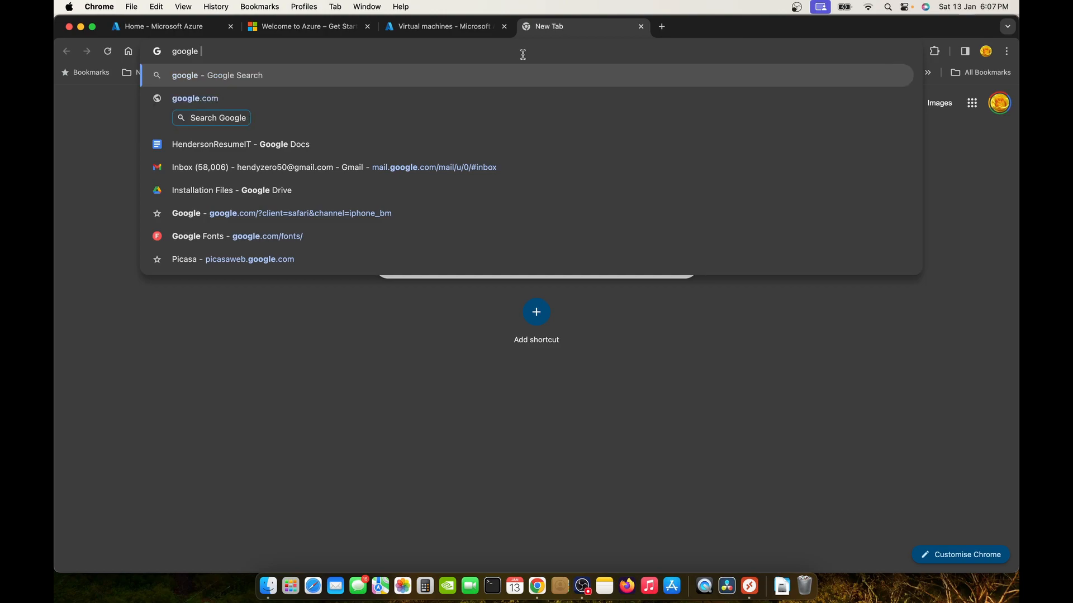
{"action": "type", "text": "le "}
{"action": "type", "text": "drive"}
{"action": "key", "text": "Return"}
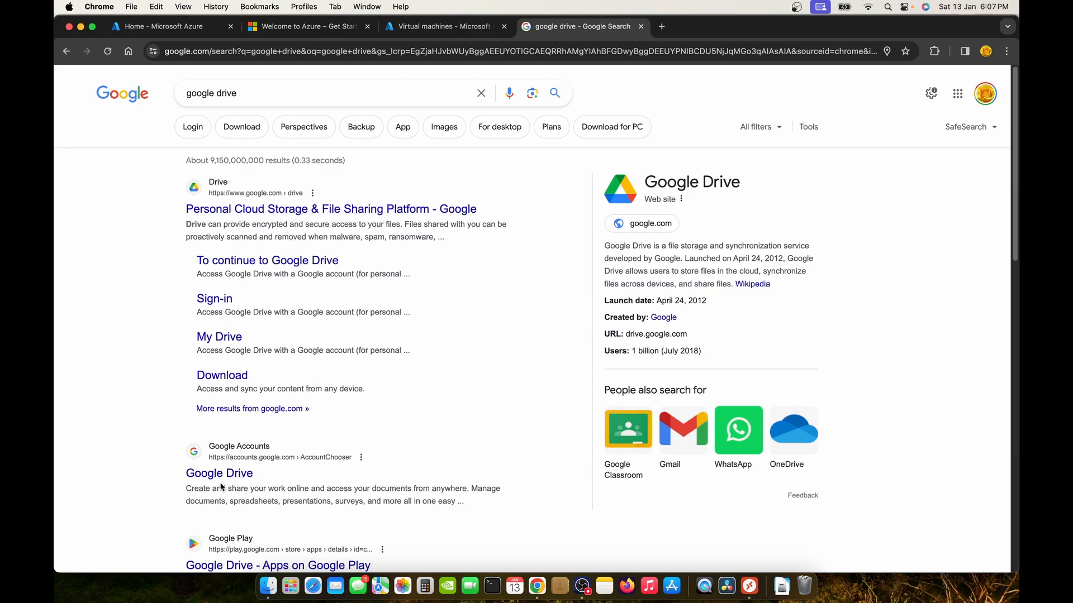
{"action": "left_click", "coordinate": [286, 210]}
Open the OSticket folder from Google Drive home and select its URL in the address bar.
{"action": "left_click", "coordinate": [849, 84]}
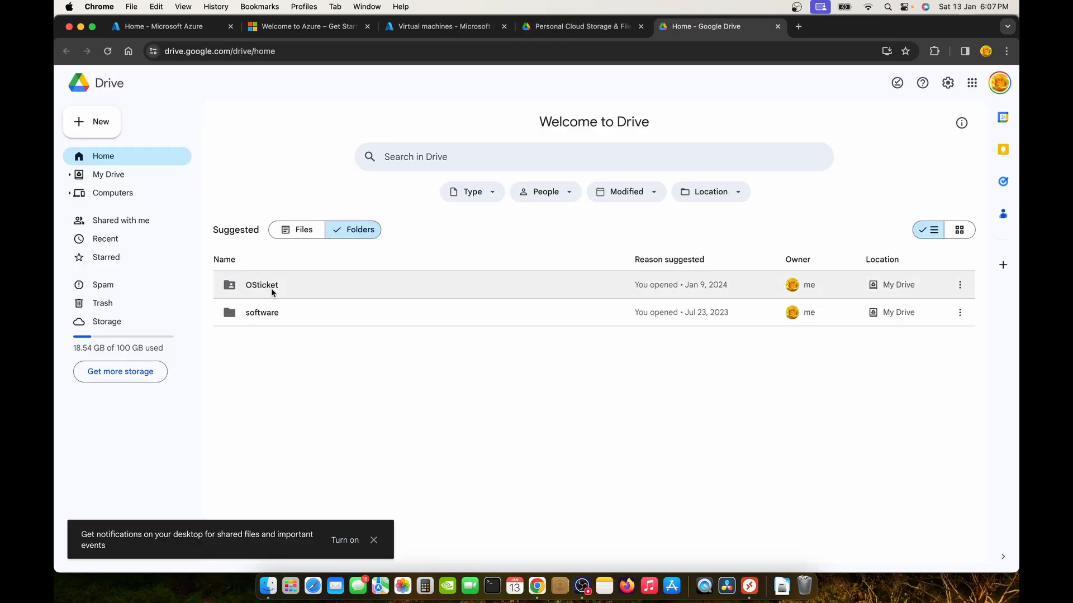
{"action": "left_click", "coordinate": [273, 292]}
{"action": "double_click", "coordinate": [274, 291]}
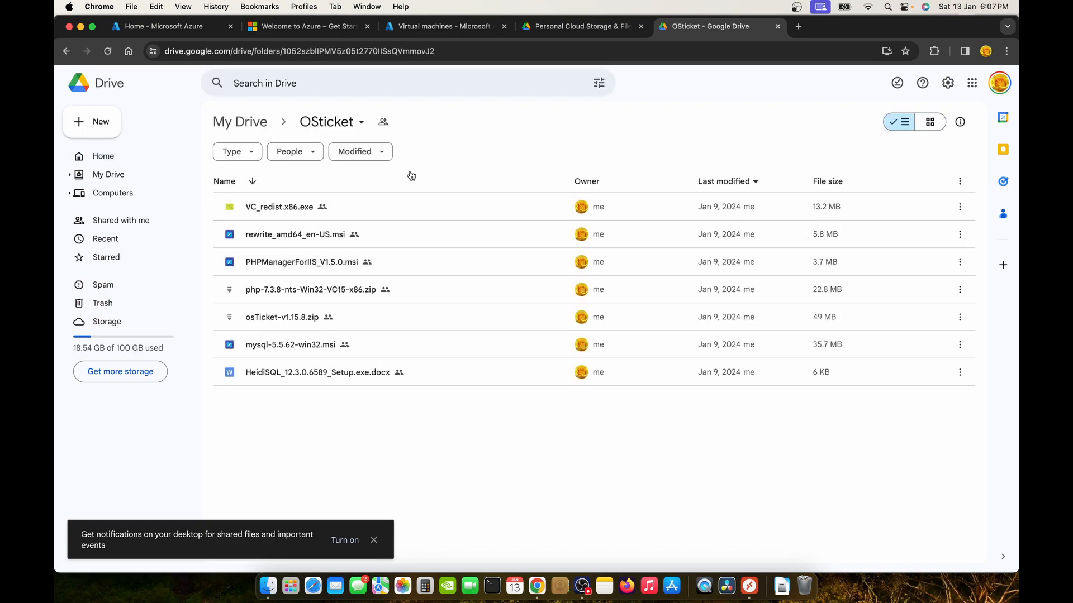
{"action": "left_click", "coordinate": [407, 48]}
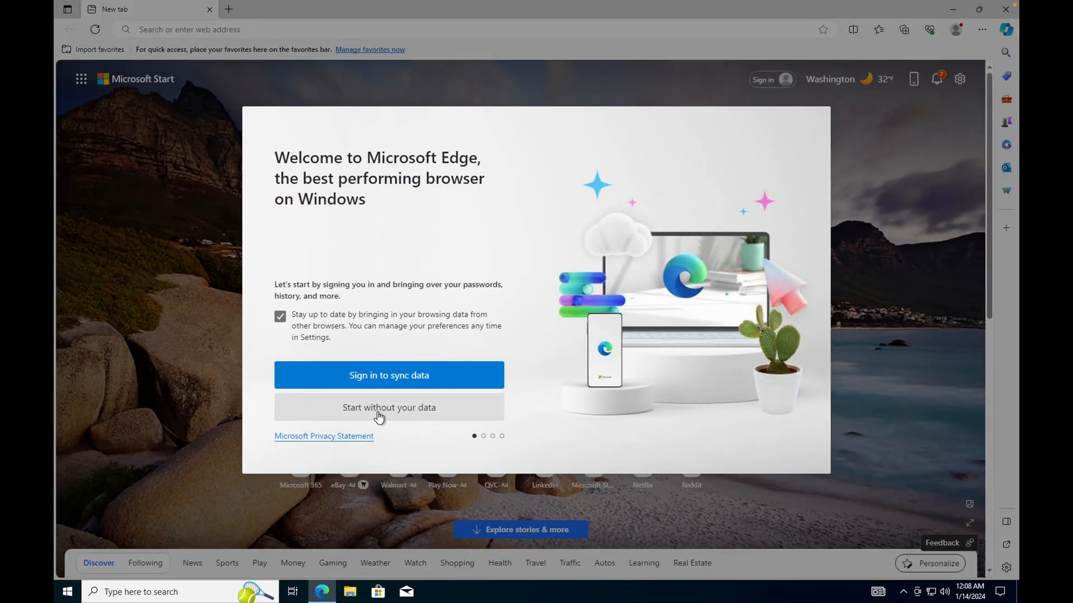
Skip Edge's browsing-data import, dismiss the Chrome and Try Drive prompts, then minimize Edge.
{"action": "left_click", "coordinate": [281, 317]}
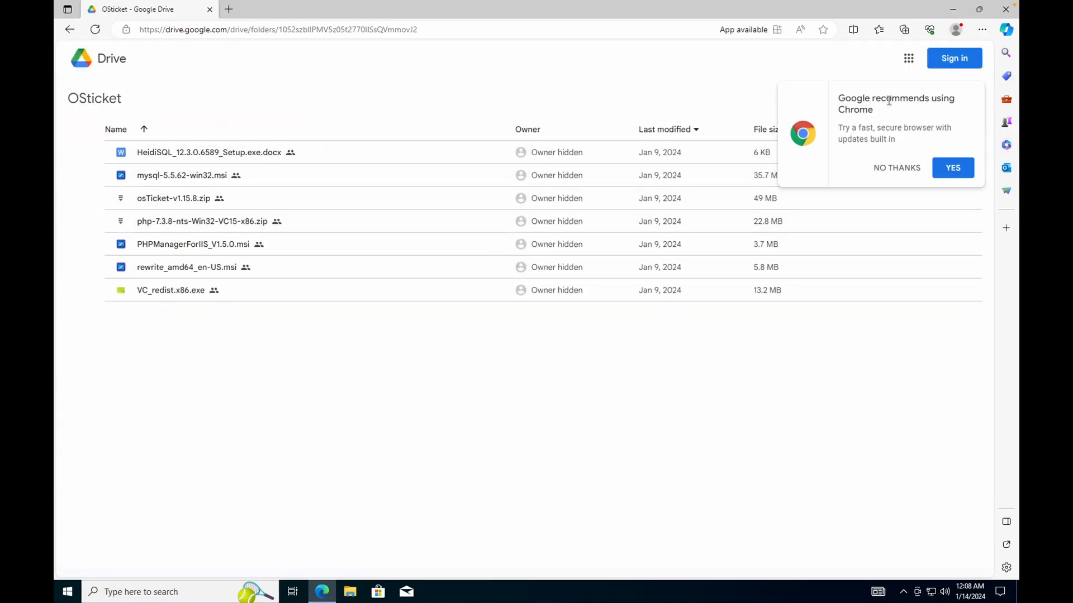
{"action": "left_click", "coordinate": [908, 169]}
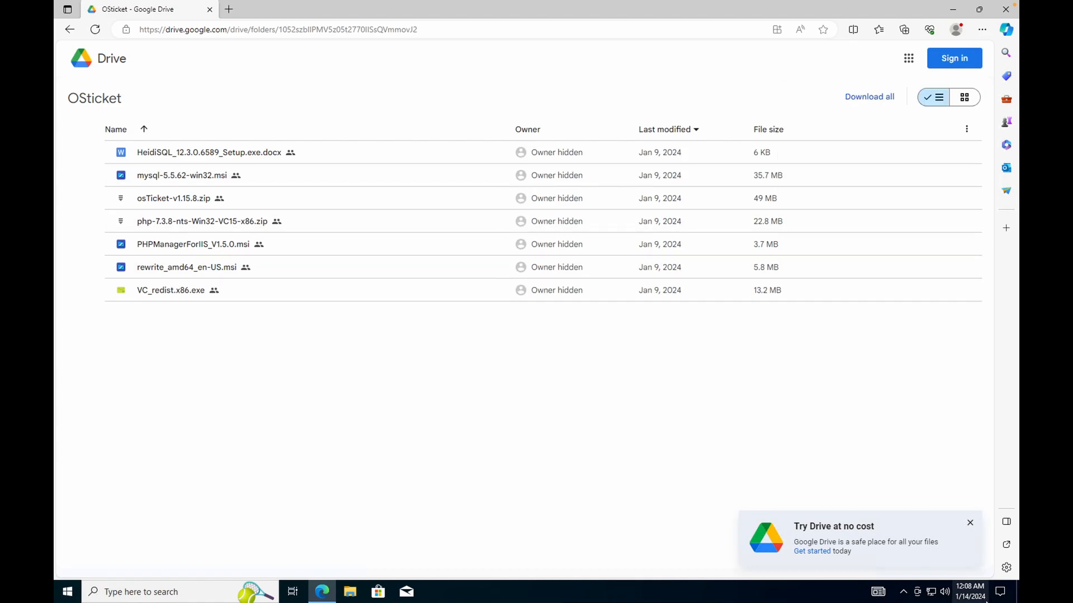
{"action": "left_click", "coordinate": [970, 523]}
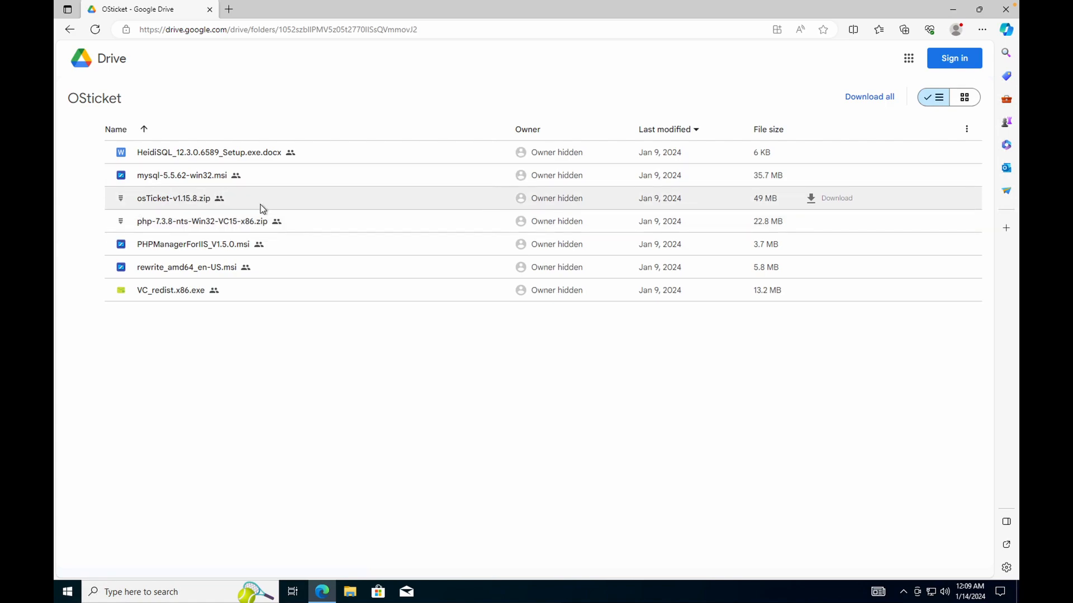
{"action": "left_click", "coordinate": [955, 9]}
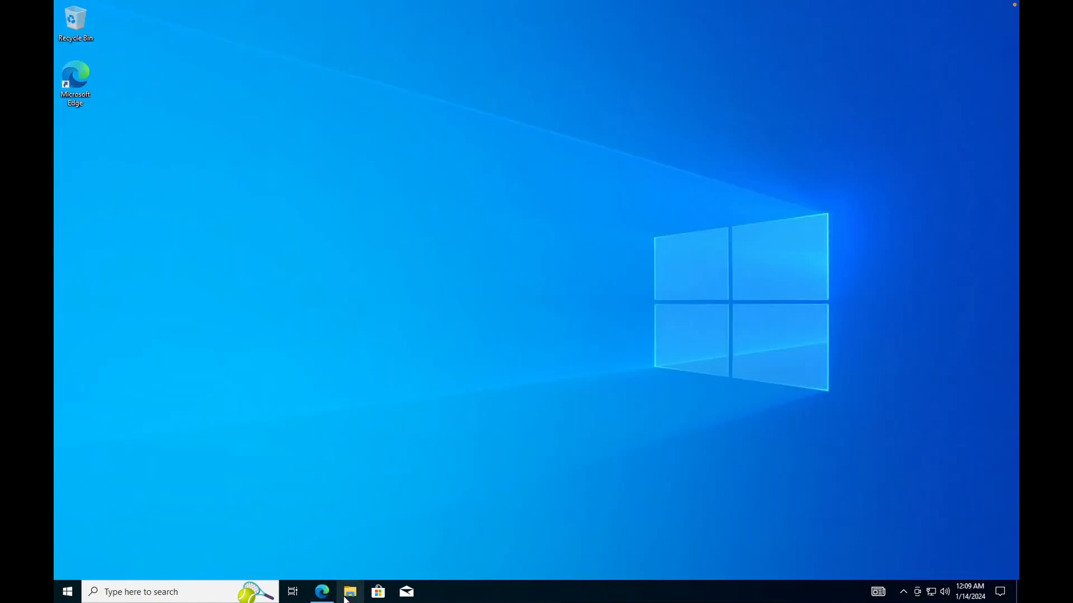
Search 'windows features' from the taskbar and open Turn Windows features on or off.
{"action": "right_click", "coordinate": [204, 376]}
{"action": "left_click", "coordinate": [184, 592]}
{"action": "type", "text": "win"}
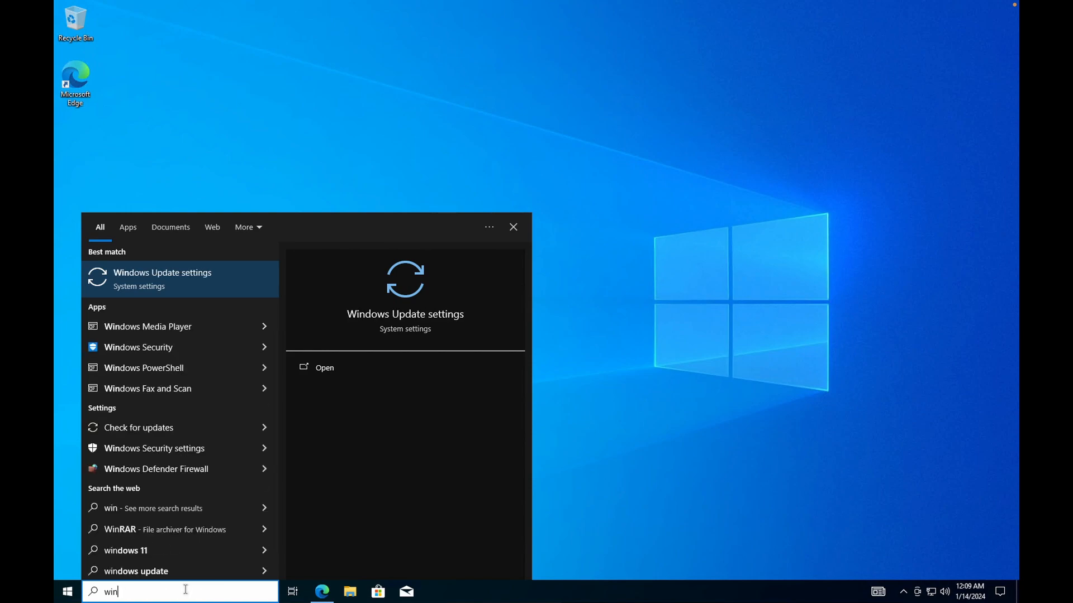
{"action": "type", "text": "ow"}
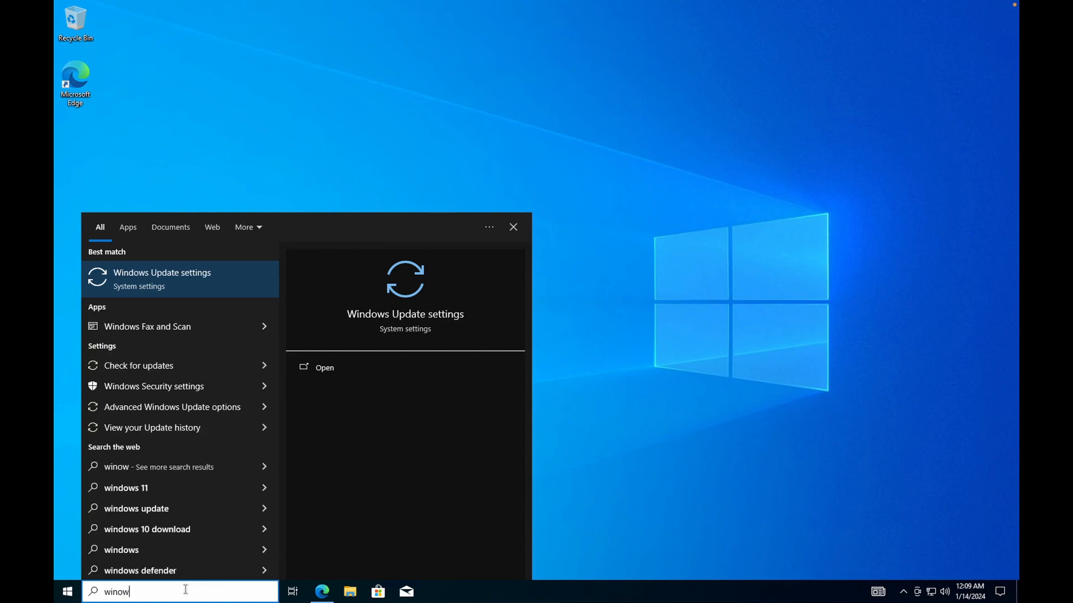
{"action": "key", "text": "BackSpace"}
{"action": "key", "text": "BackSpace"}
{"action": "key", "text": "BackSpace"}
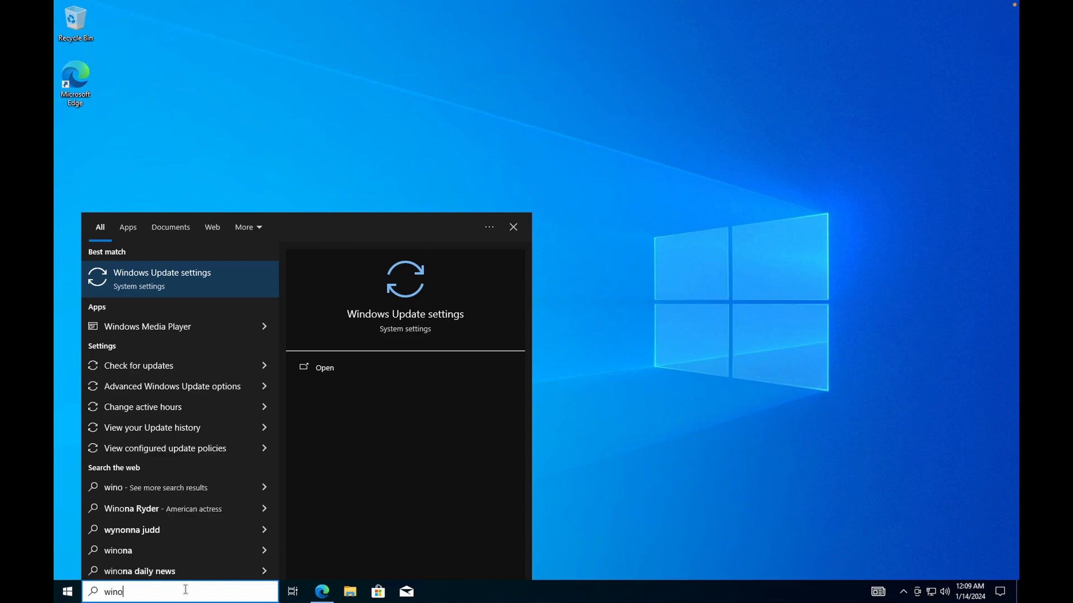
{"action": "type", "text": "ndows de"}
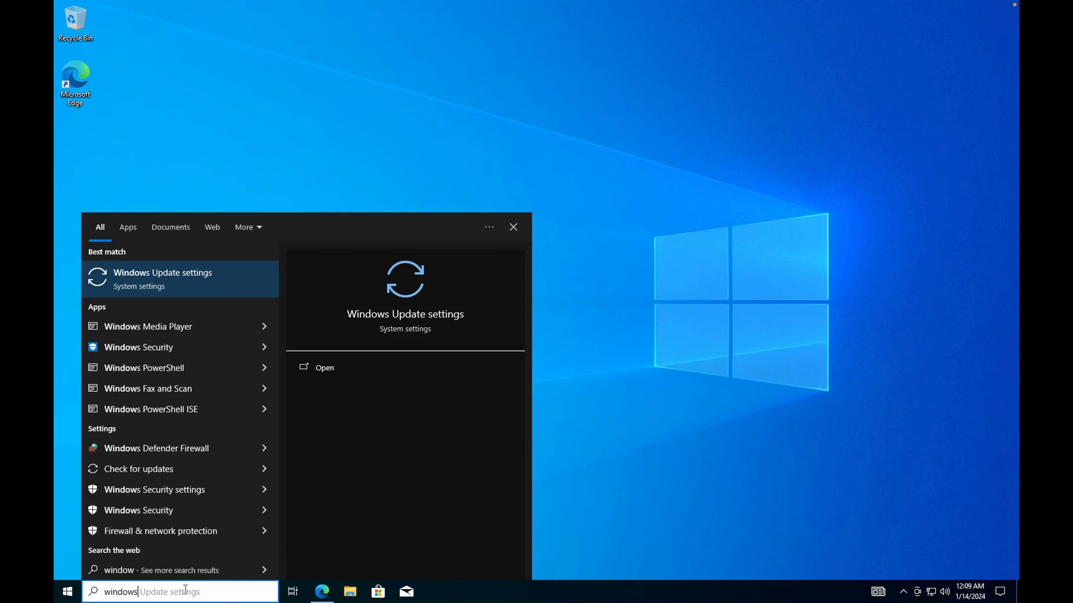
{"action": "key", "text": "BackSpace"}
{"action": "key", "text": "BackSpace"}
{"action": "type", "text": "fe"}
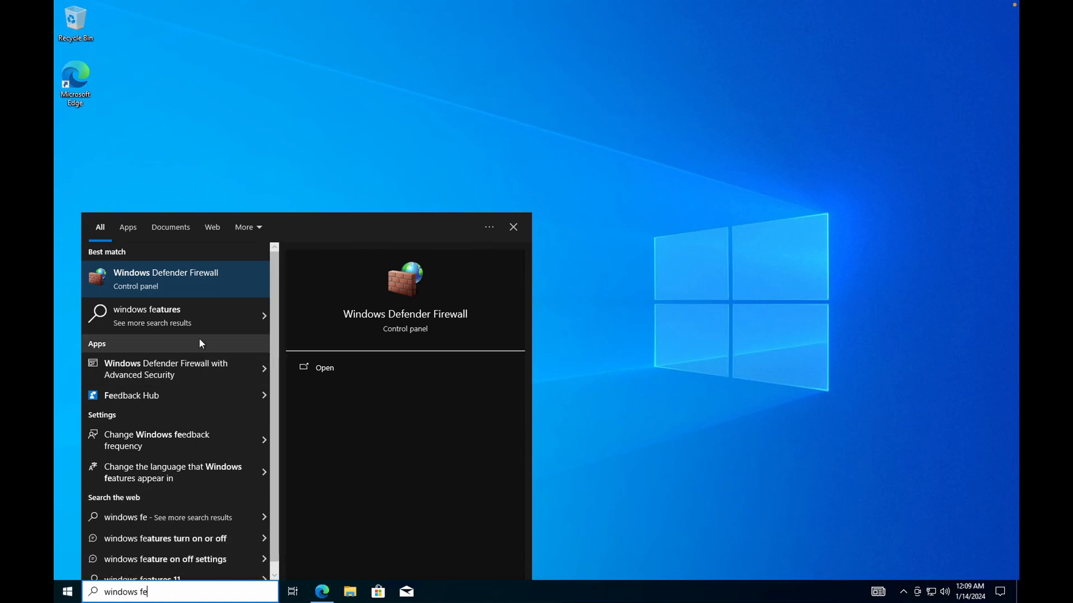
{"action": "left_click", "coordinate": [203, 314]}
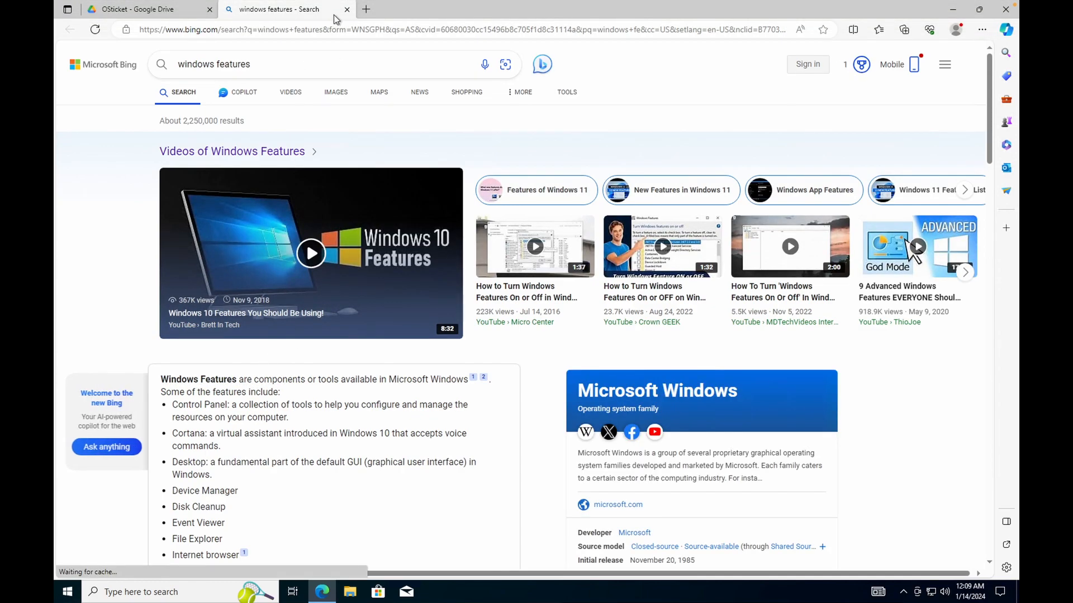
{"action": "left_click", "coordinate": [348, 15]}
{"action": "left_click", "coordinate": [170, 594]}
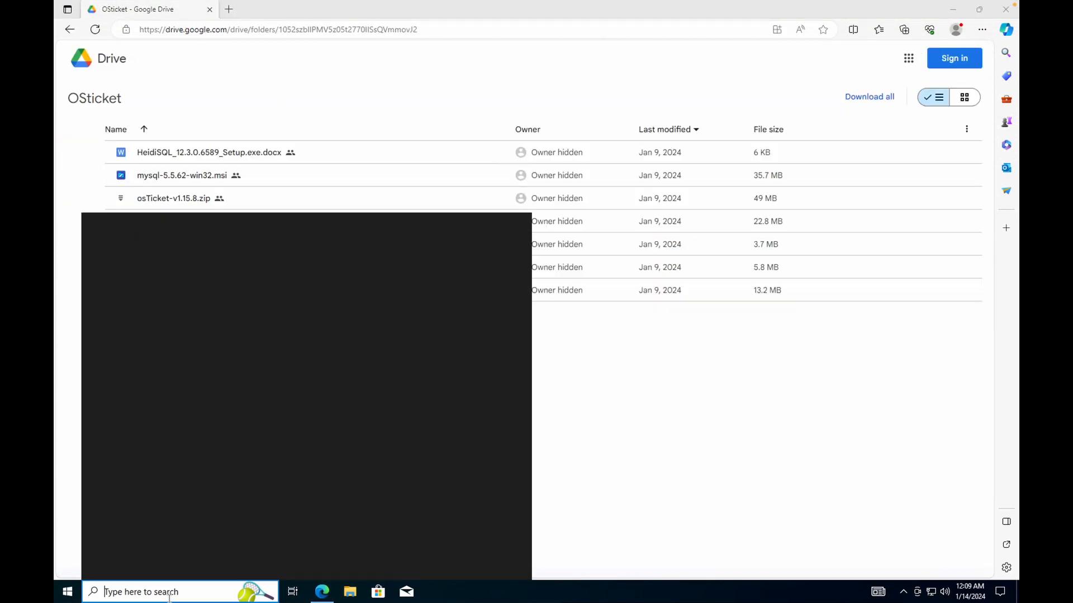
{"action": "type", "text": "windows feature"}
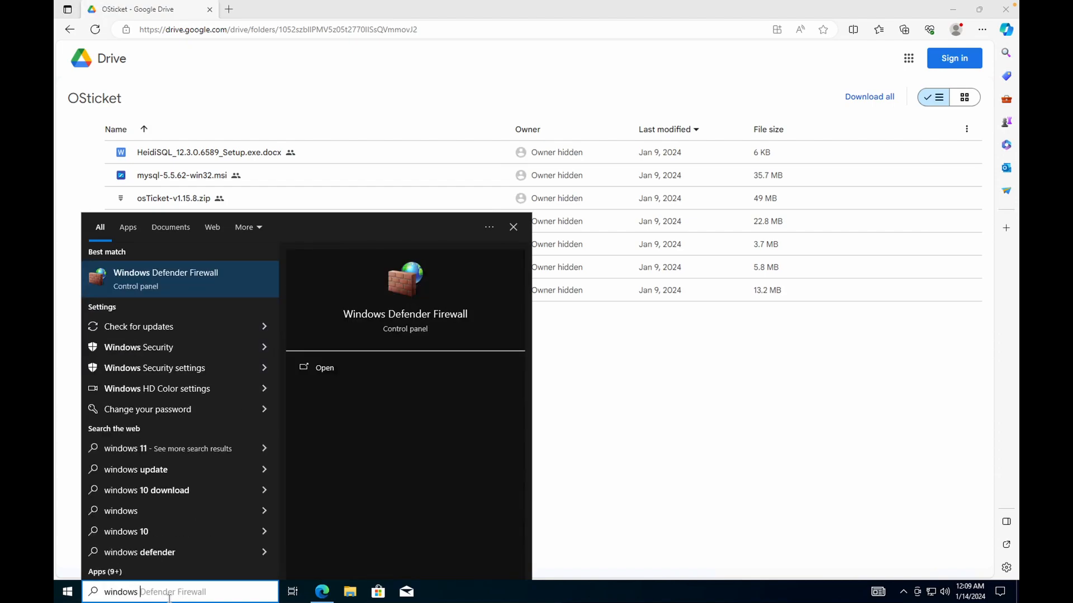
{"action": "type", "text": "s"}
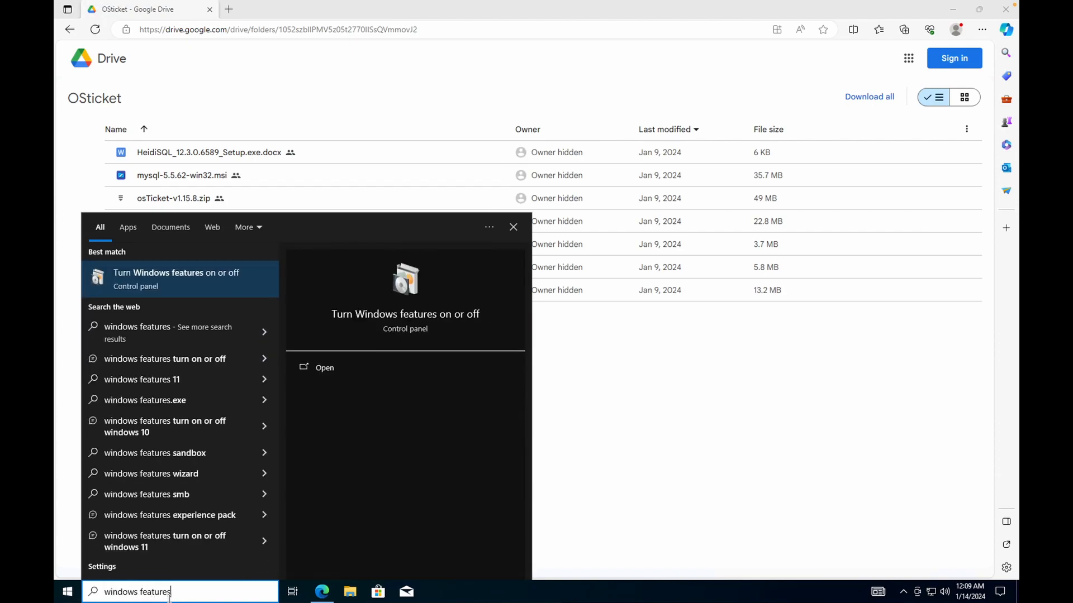
{"action": "key", "text": "Return"}
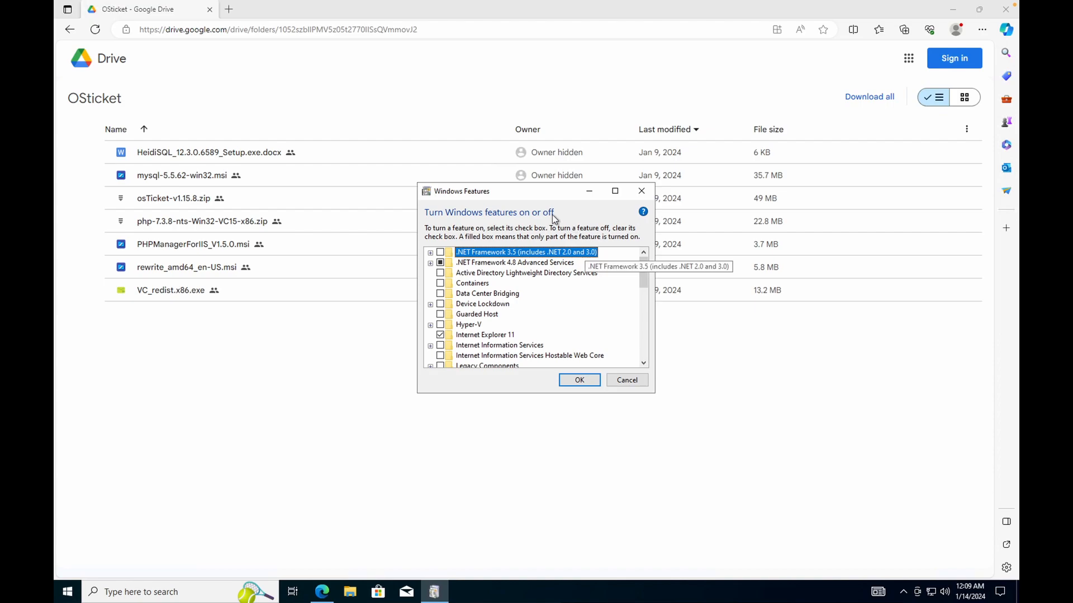
Reposition the Windows Features window and expand Internet Information Services.
{"action": "left_click_drag", "start_coordinate": [548, 193], "coordinate": [500, 222]}
{"action": "left_click", "coordinate": [529, 181]}
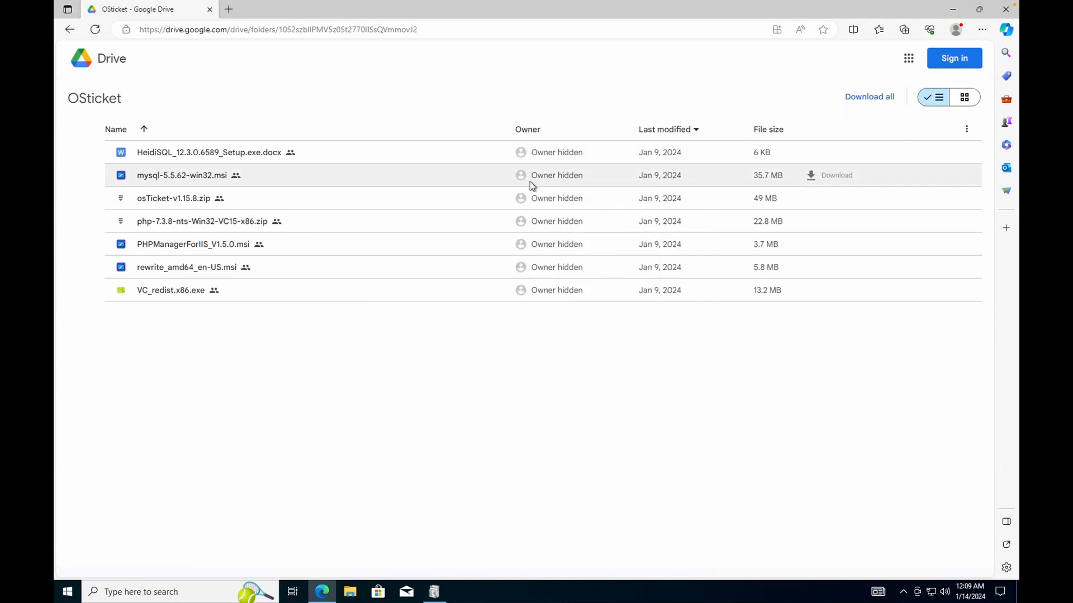
{"action": "left_click", "coordinate": [441, 593]}
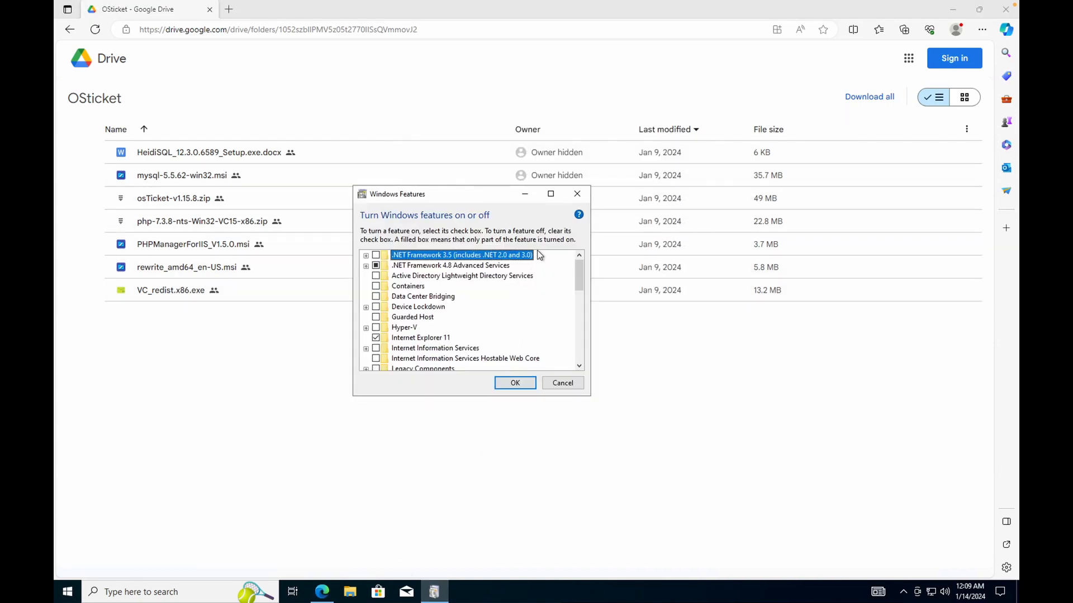
{"action": "left_click_drag", "start_coordinate": [465, 201], "coordinate": [560, 156]}
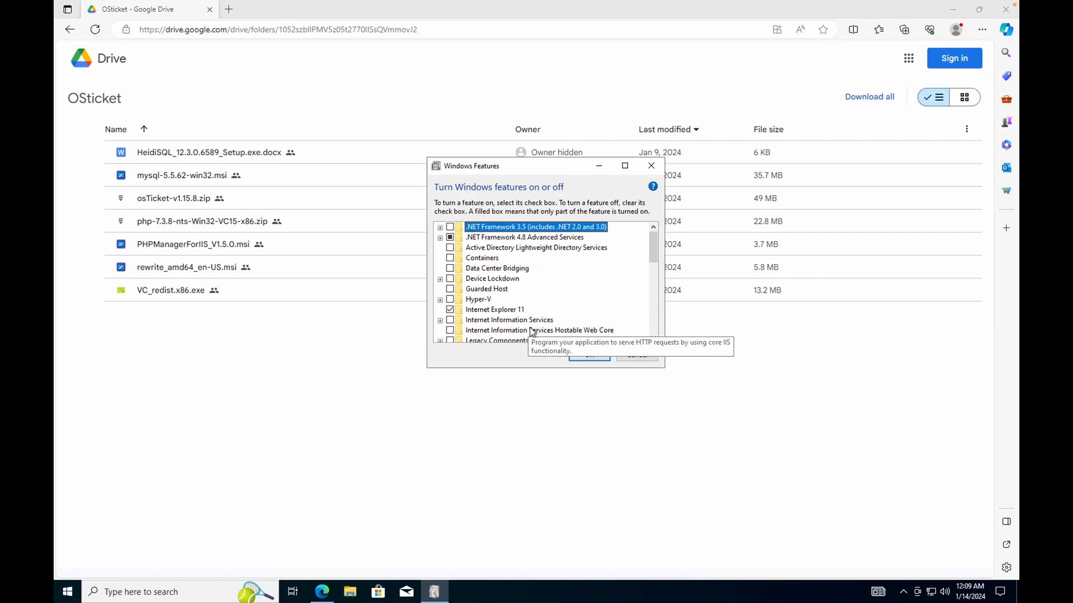
{"action": "left_click", "coordinate": [441, 321]}
{"action": "left_click", "coordinate": [652, 339]}
{"action": "left_click", "coordinate": [652, 338]}
{"action": "left_click", "coordinate": [653, 338]}
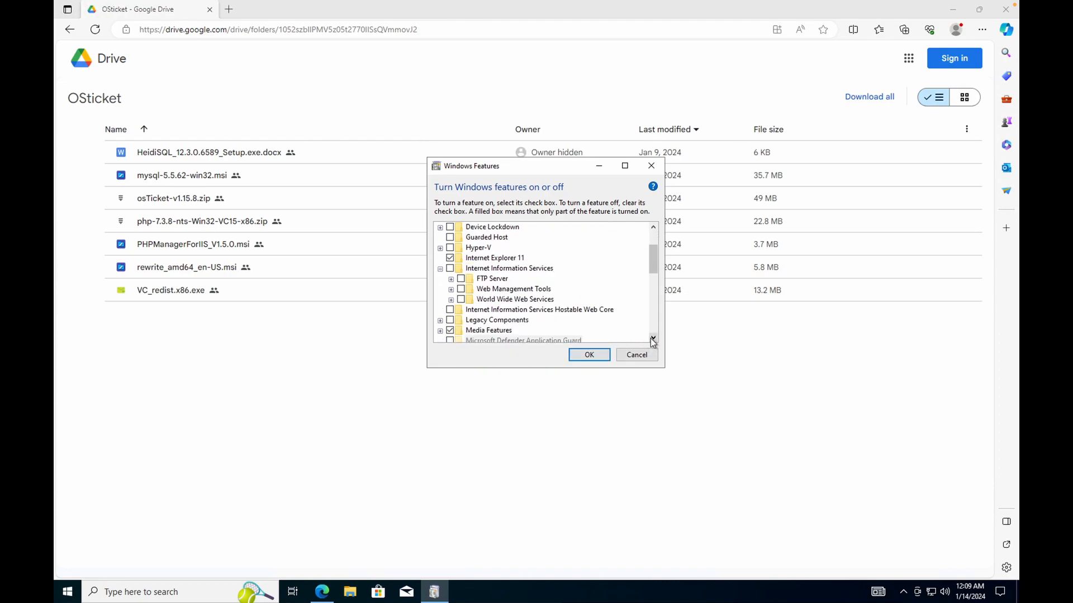
{"action": "left_click", "coordinate": [653, 339]}
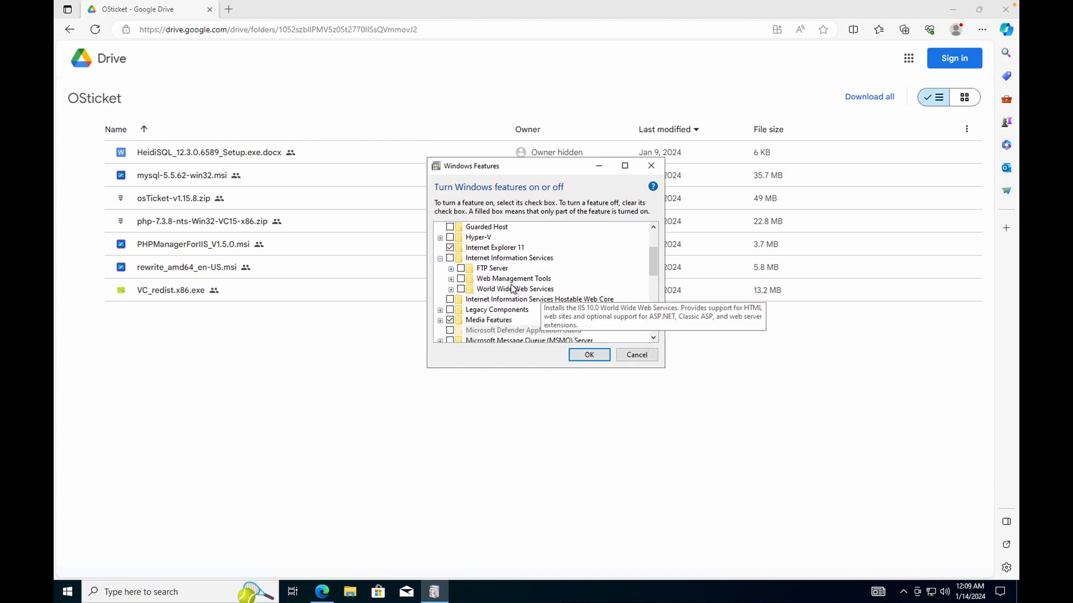
Tick Web Management Tools and expand World Wide Web Services.
{"action": "left_click", "coordinate": [451, 279]}
{"action": "left_click", "coordinate": [450, 280]}
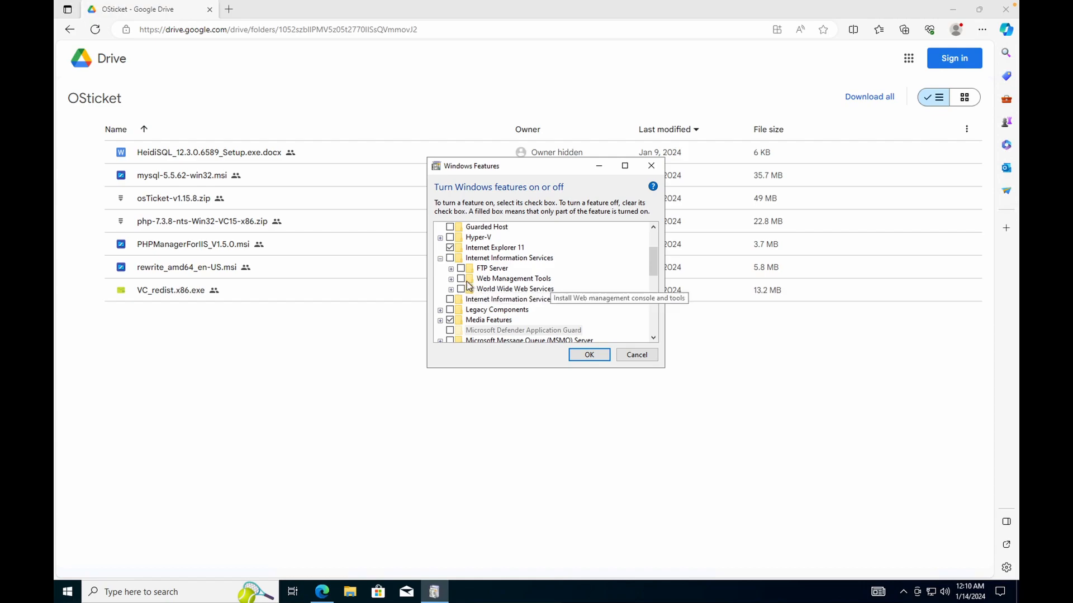
{"action": "left_click", "coordinate": [462, 278]}
{"action": "left_click", "coordinate": [451, 289]}
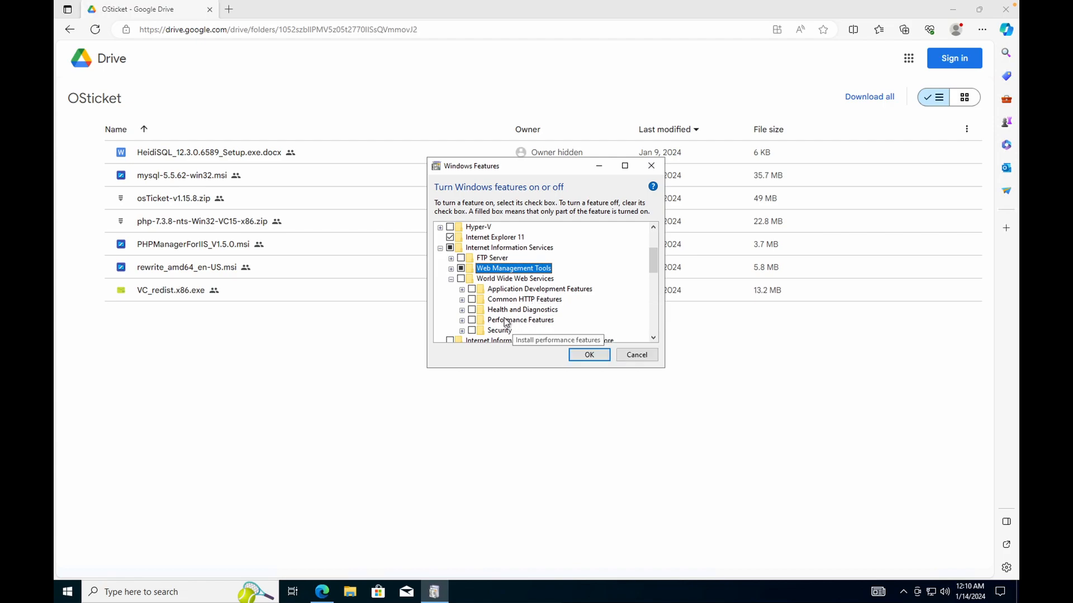
Enable CGI under Application Development Features.
{"action": "left_click", "coordinate": [462, 290]}
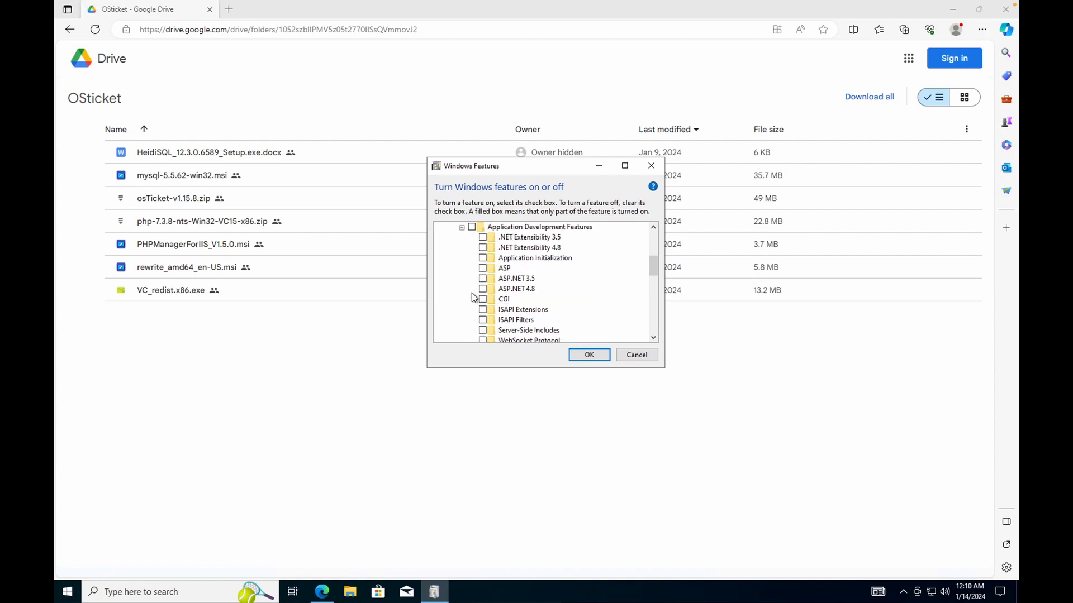
{"action": "scroll", "coordinate": [474, 296], "scroll_direction": "down", "scroll_amount": 1}
{"action": "left_click", "coordinate": [483, 278]}
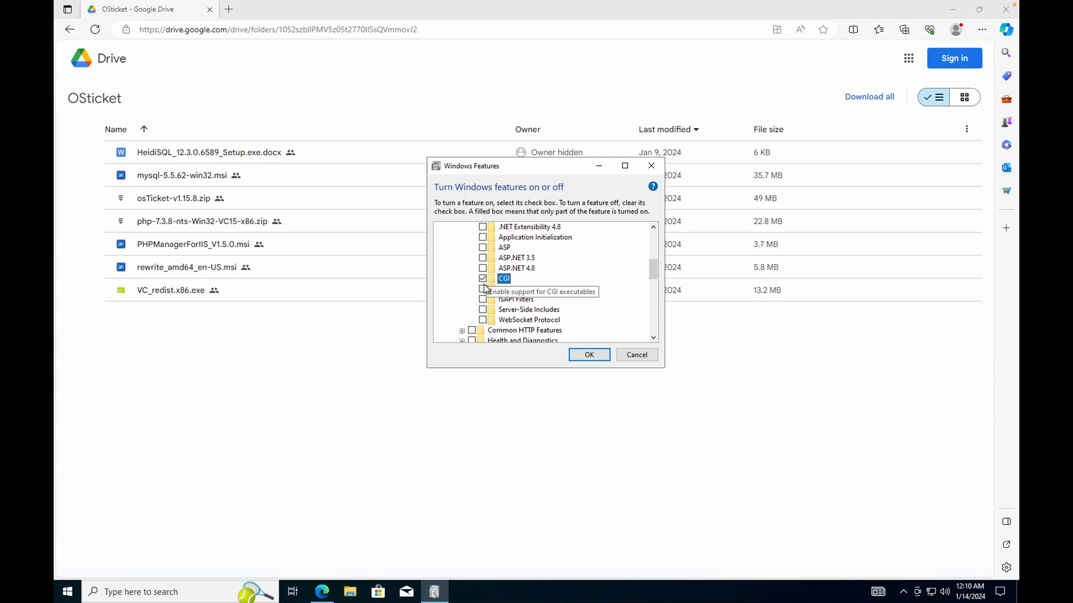
{"action": "scroll", "coordinate": [476, 263], "scroll_direction": "up", "scroll_amount": 1}
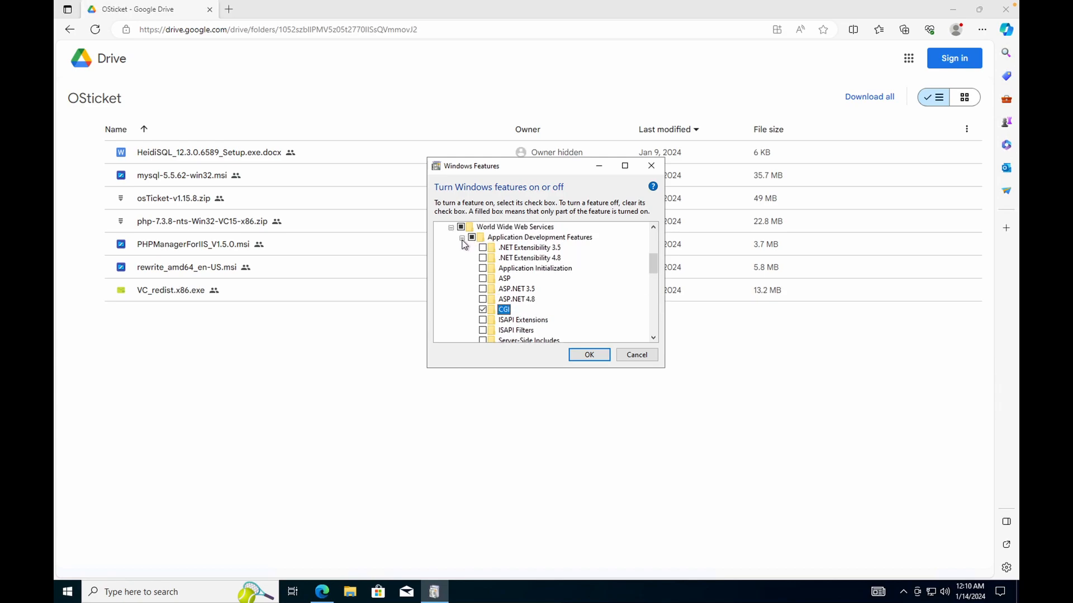
{"action": "left_click", "coordinate": [462, 238]}
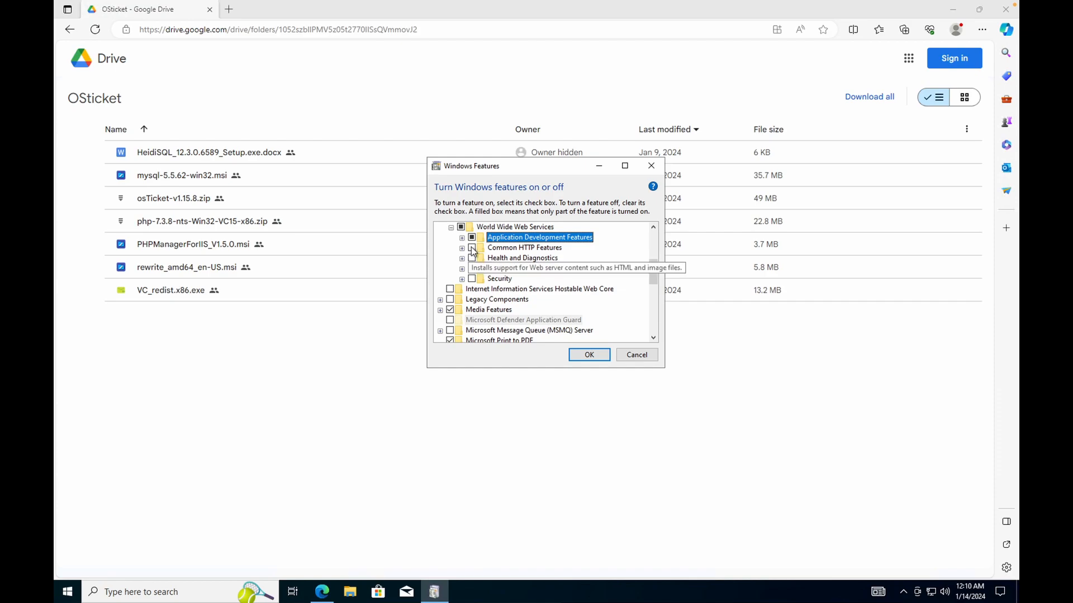
Turn on Common HTTP Features, apply the changes and close the completion notice.
{"action": "left_click", "coordinate": [472, 248]}
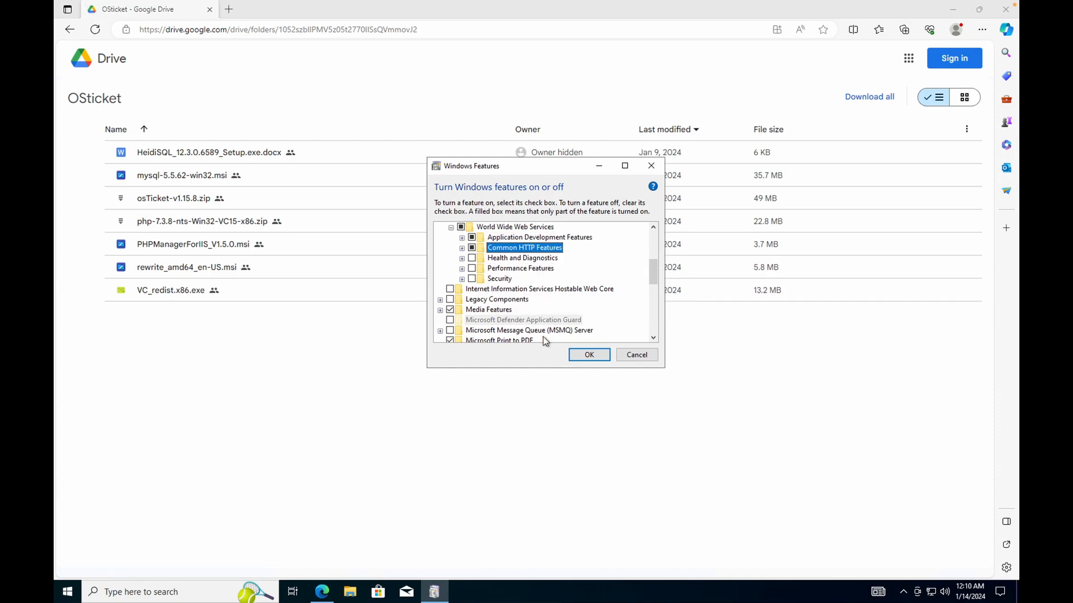
{"action": "left_click", "coordinate": [588, 356]}
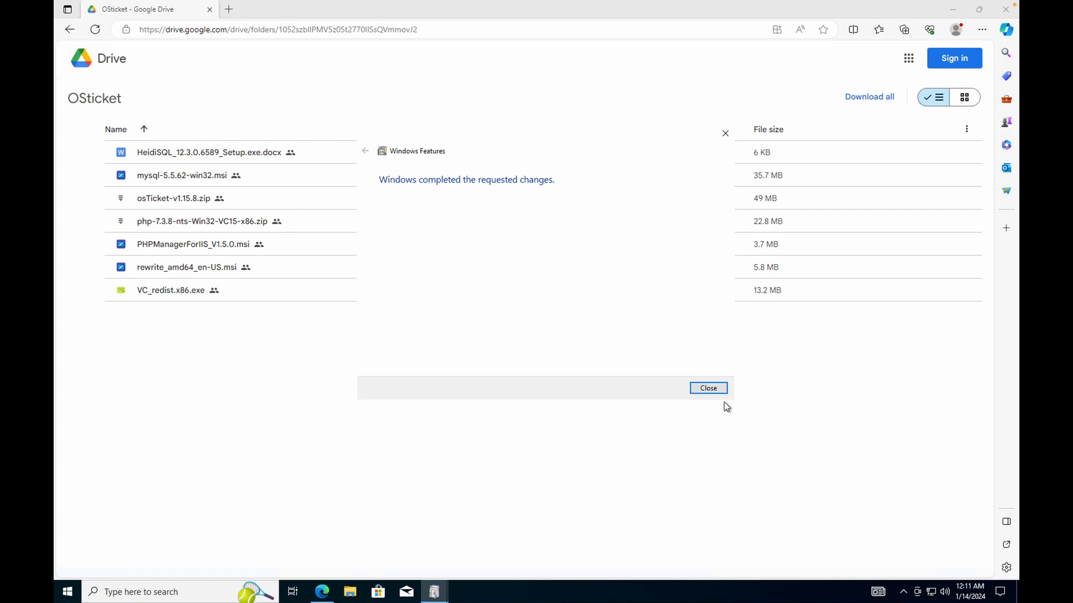
{"action": "left_click", "coordinate": [715, 388]}
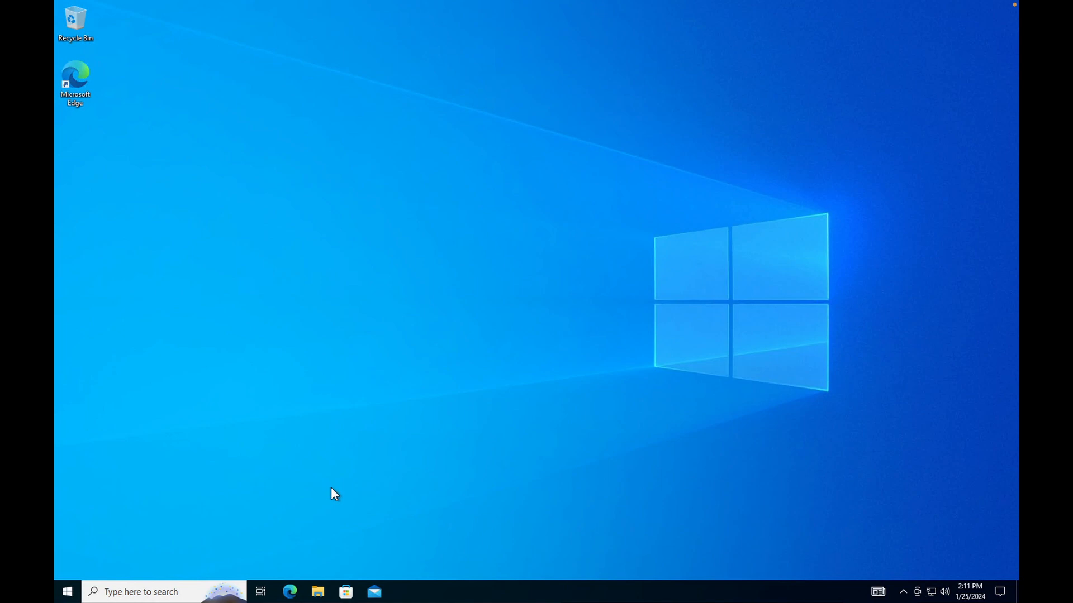
Open Edge maximized and load 127.0.0.1 to show the IIS welcome page.
{"action": "left_click", "coordinate": [290, 592]}
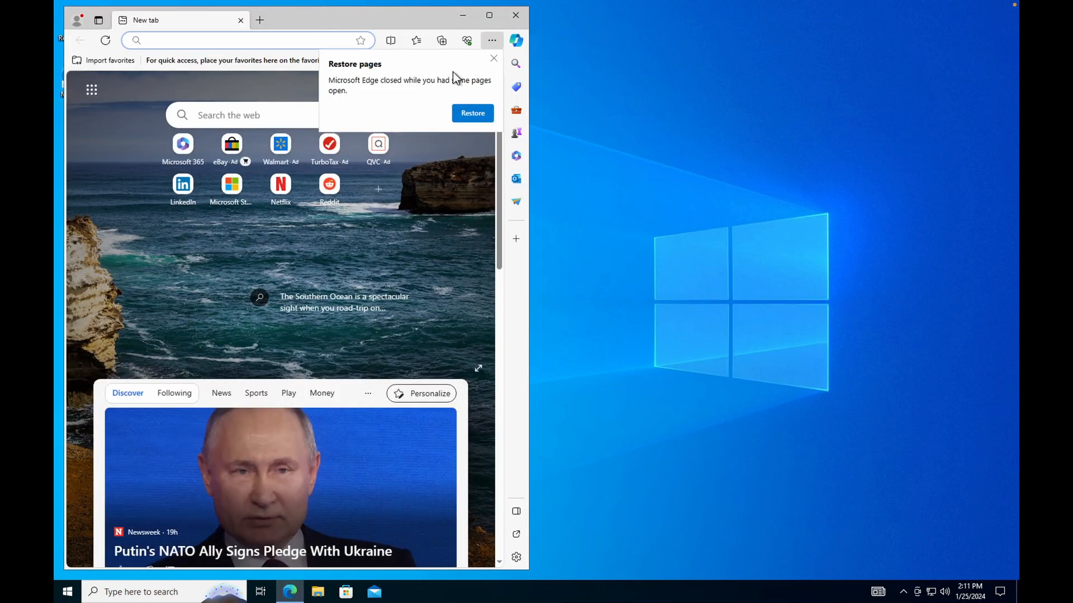
{"action": "double_click", "coordinate": [430, 20]}
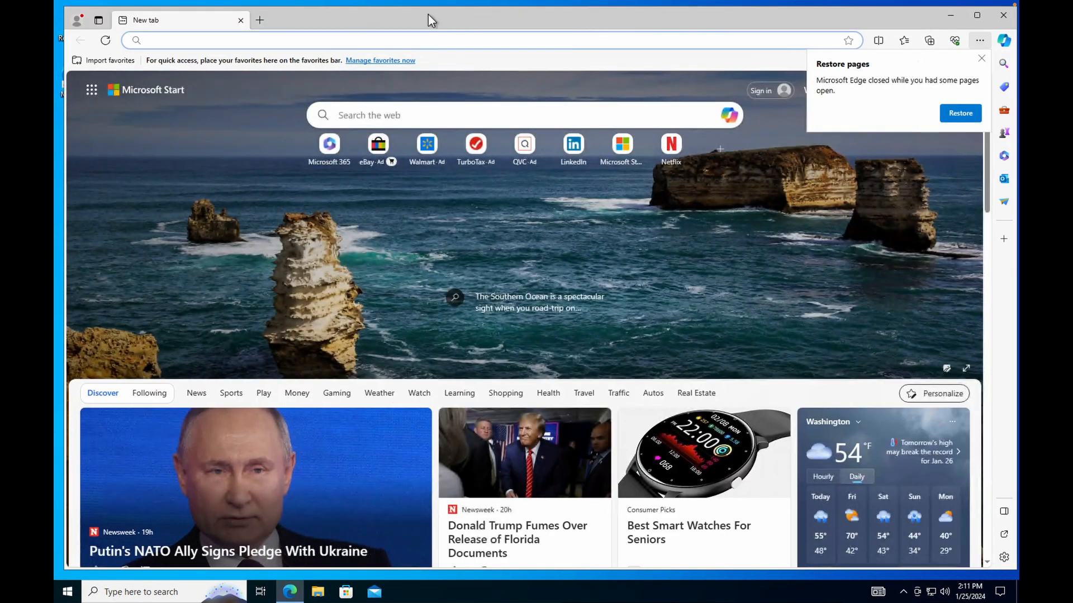
{"action": "left_click", "coordinate": [437, 38]}
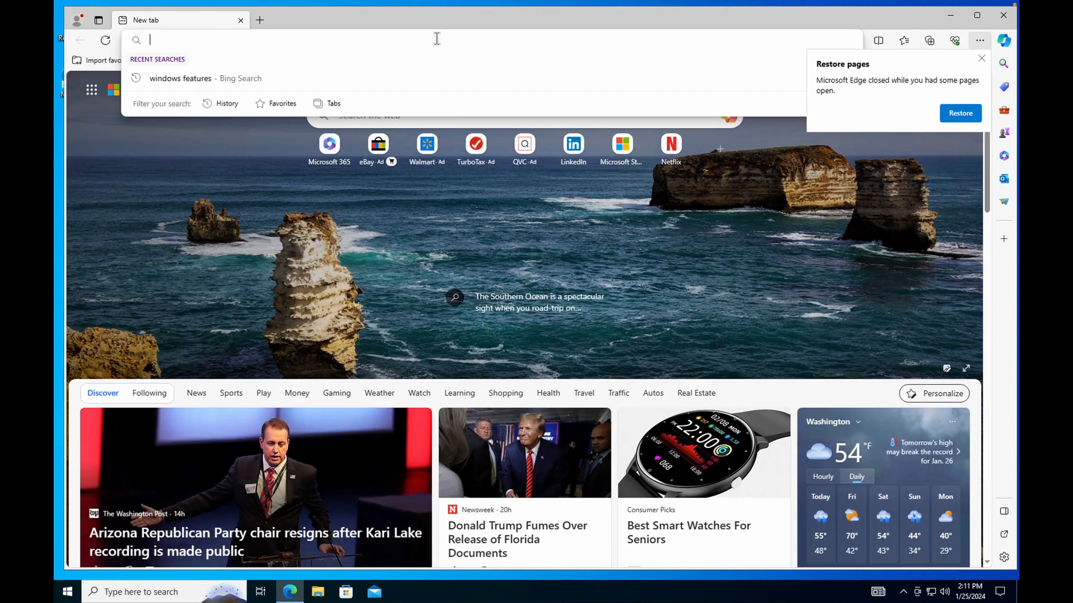
{"action": "type", "text": "127.0."}
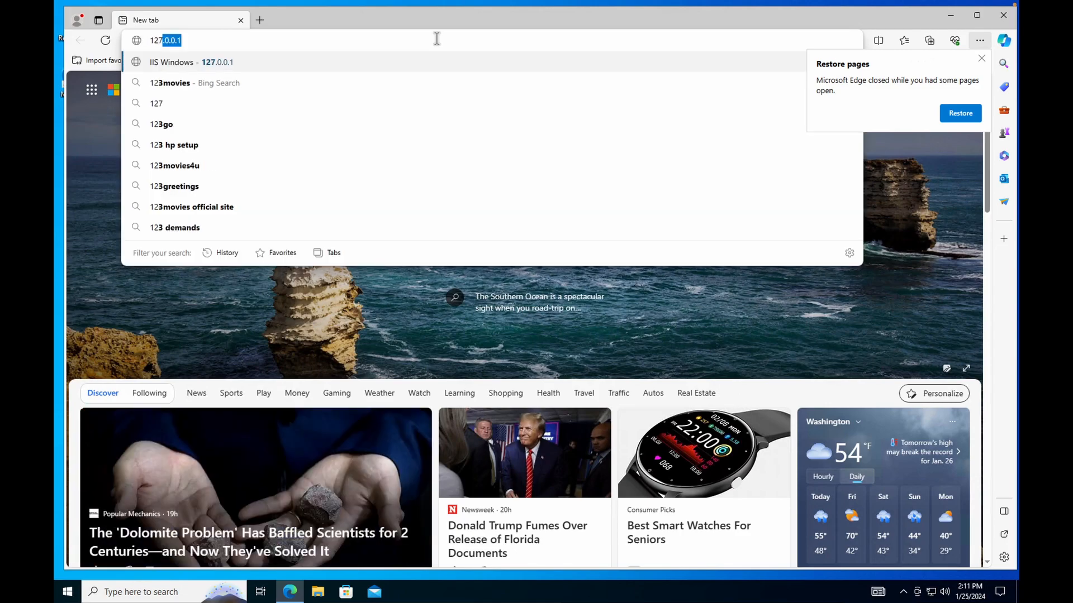
{"action": "type", "text": "0"}
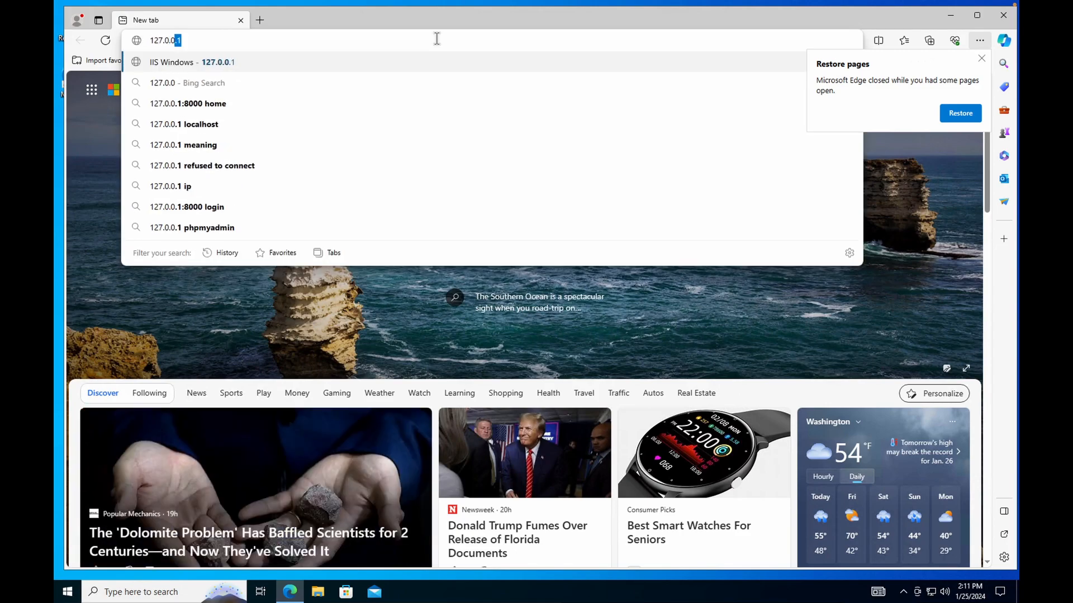
{"action": "type", "text": ".1"}
{"action": "key", "text": "Return"}
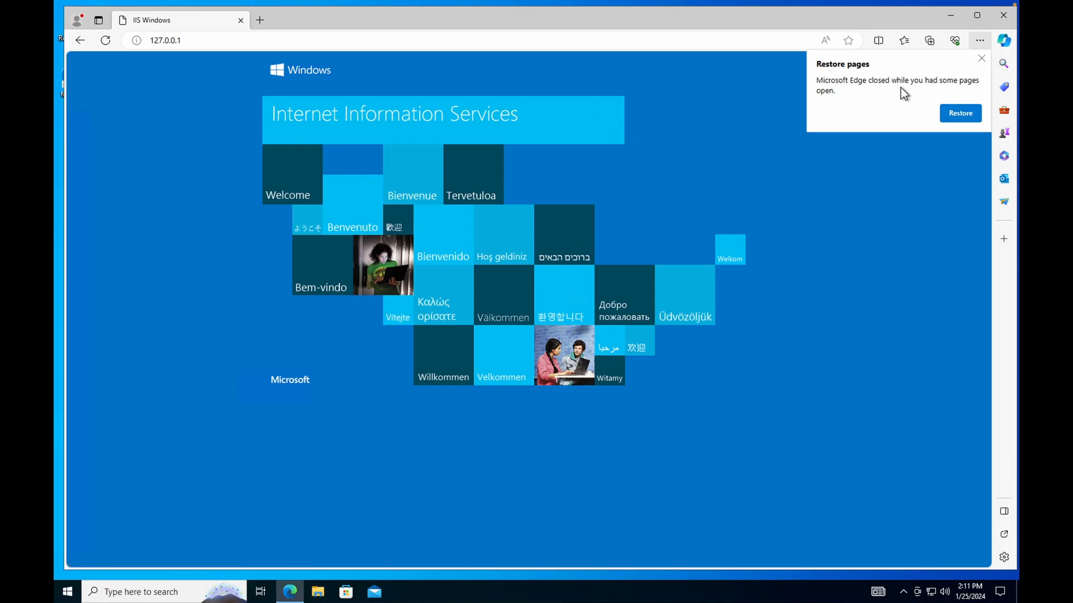
Dismiss the restore-pages prompt, resize the Edge window, then minimize it.
{"action": "left_click", "coordinate": [981, 58]}
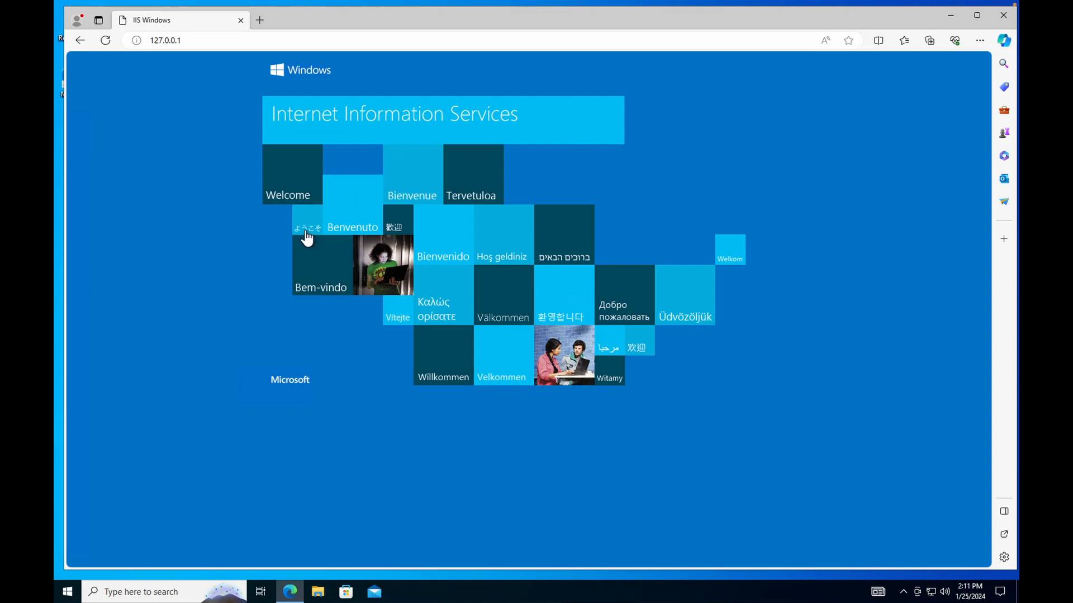
{"action": "left_click_drag", "start_coordinate": [65, 112], "coordinate": [69, 113]}
{"action": "left_click_drag", "start_coordinate": [338, 94], "coordinate": [59, 100]}
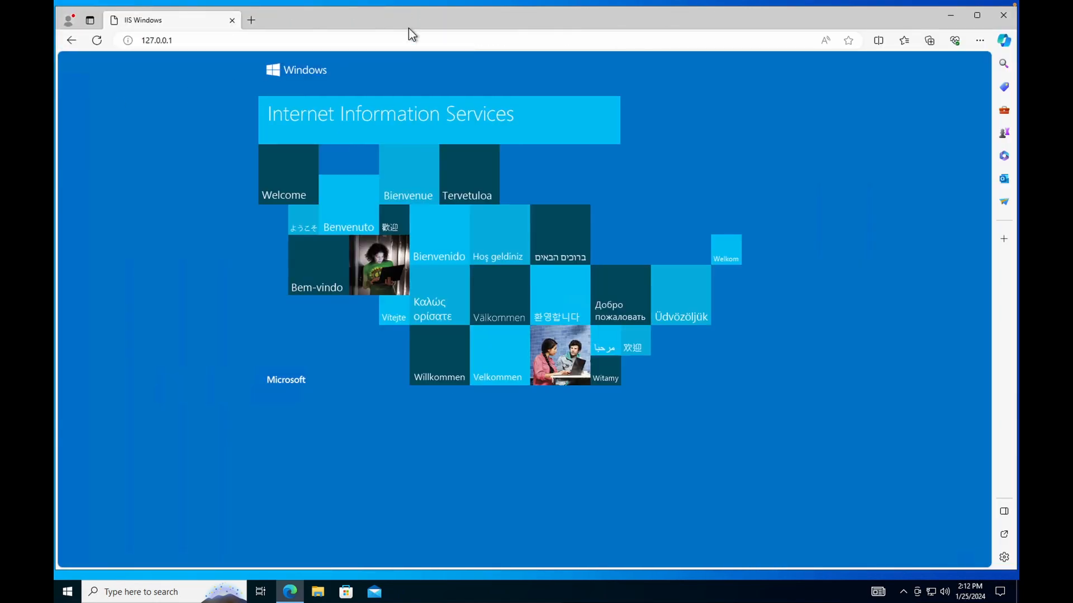
{"action": "left_click_drag", "start_coordinate": [440, 6], "coordinate": [441, 1]}
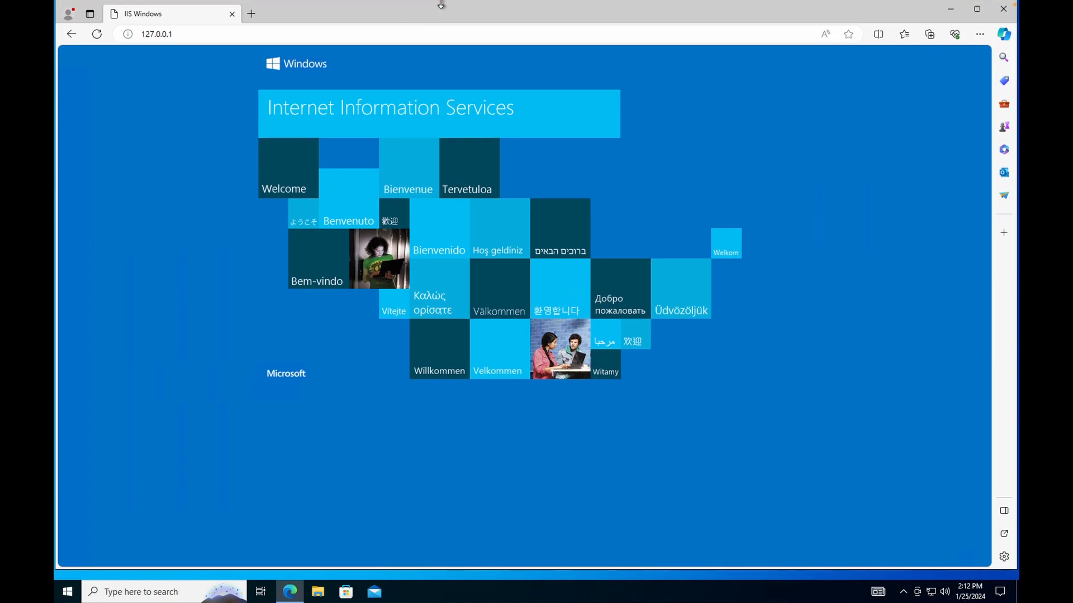
{"action": "left_click", "coordinate": [957, 12]}
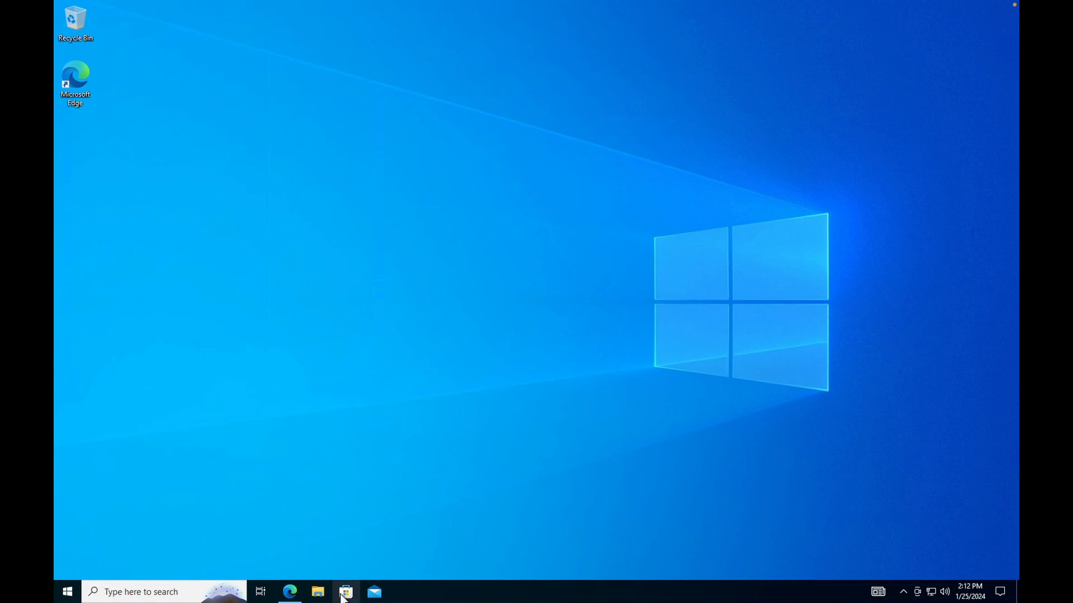
Run PHPManagerForIIS_V1.5.0 from Downloads, accept its licence, and install PHP Manager for IIS.
{"action": "left_click", "coordinate": [318, 591]}
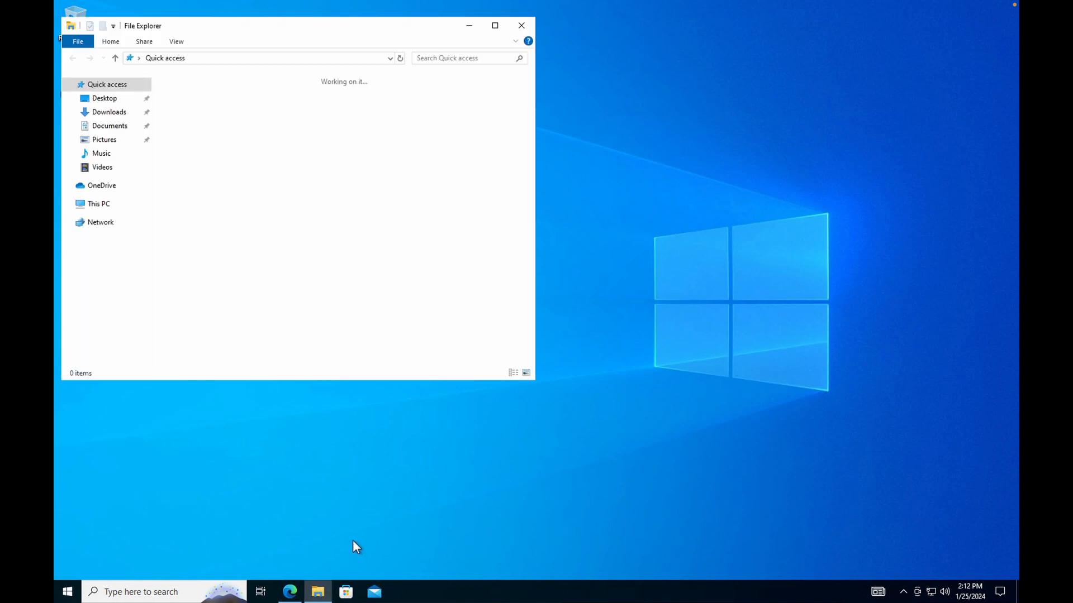
{"action": "left_click", "coordinate": [110, 112]}
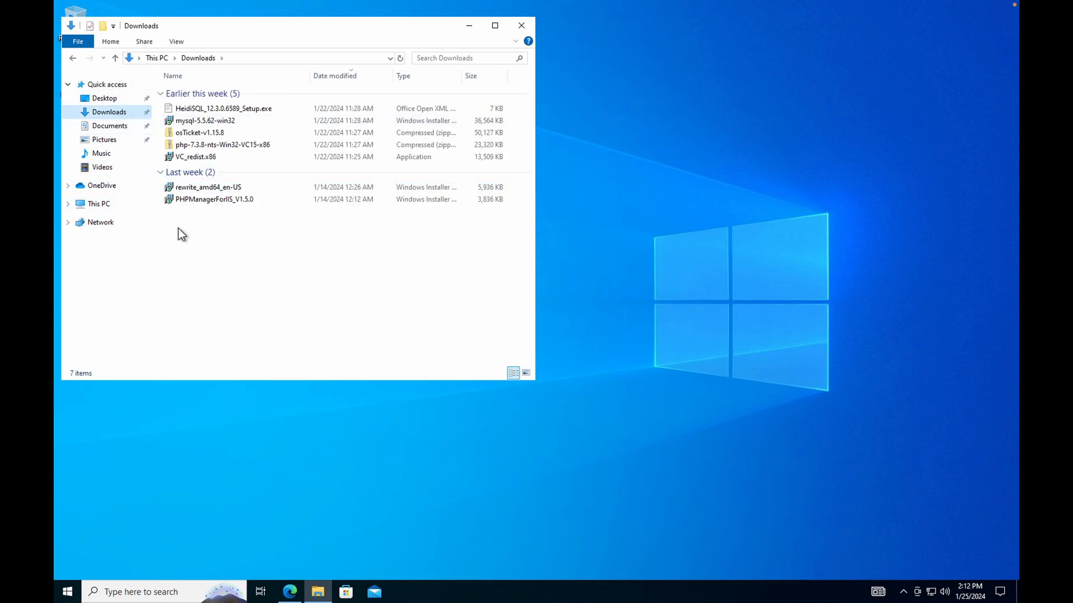
{"action": "double_click", "coordinate": [177, 199]}
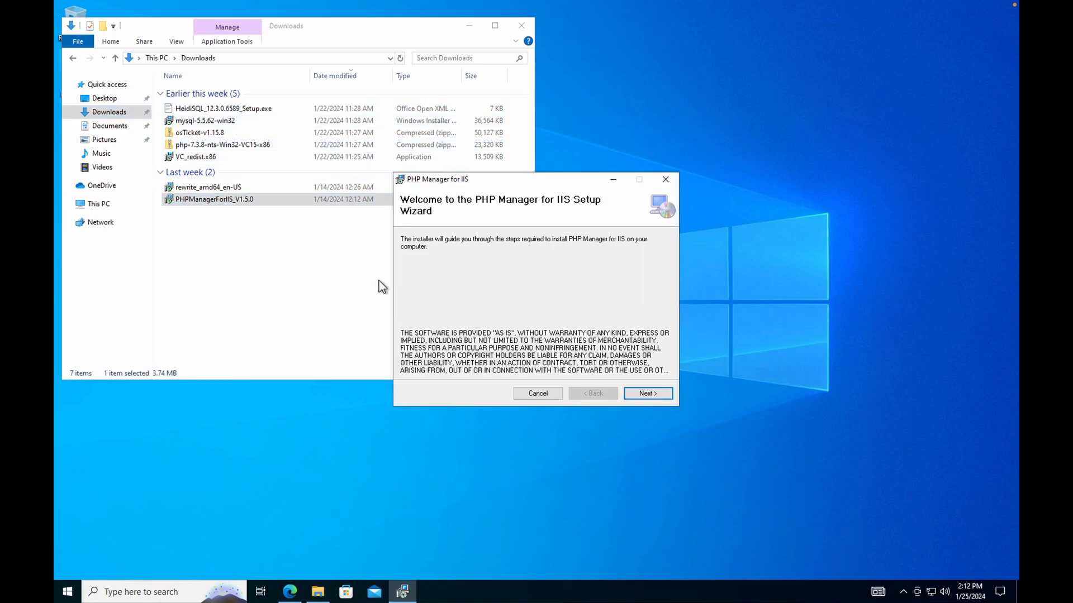
{"action": "left_click", "coordinate": [648, 392]}
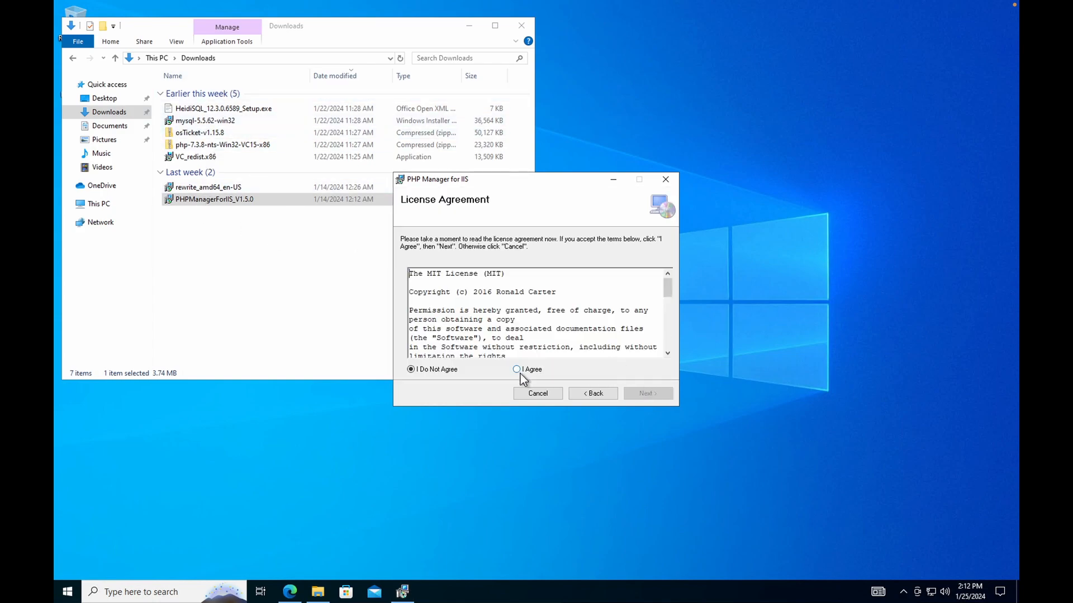
{"action": "left_click", "coordinate": [518, 370]}
{"action": "left_click", "coordinate": [642, 392]}
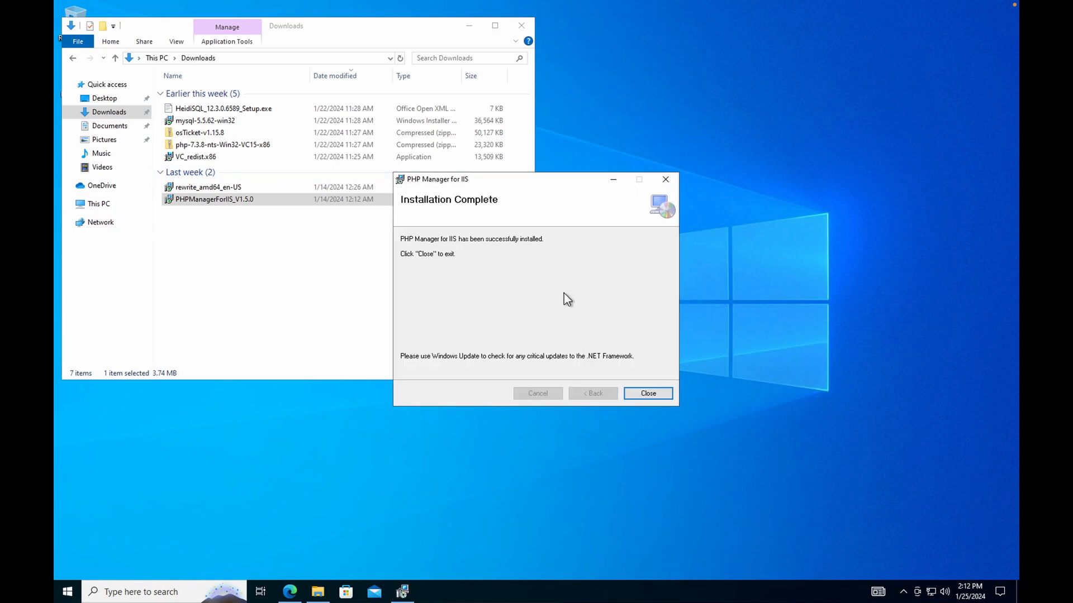
{"action": "left_click", "coordinate": [648, 394]}
{"action": "left_click", "coordinate": [171, 189]}
Install IIS URL Rewrite Module 2 from rewrite_amd64_en-US, accepting the licence terms.
{"action": "double_click", "coordinate": [171, 189]}
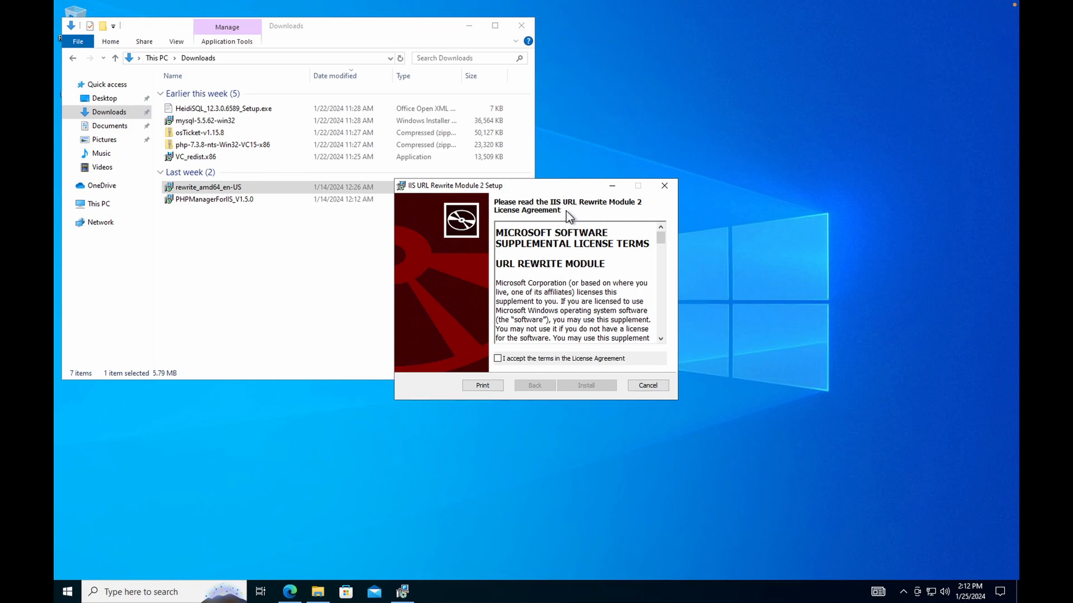
{"action": "left_click", "coordinate": [529, 362]}
{"action": "left_click", "coordinate": [597, 385]}
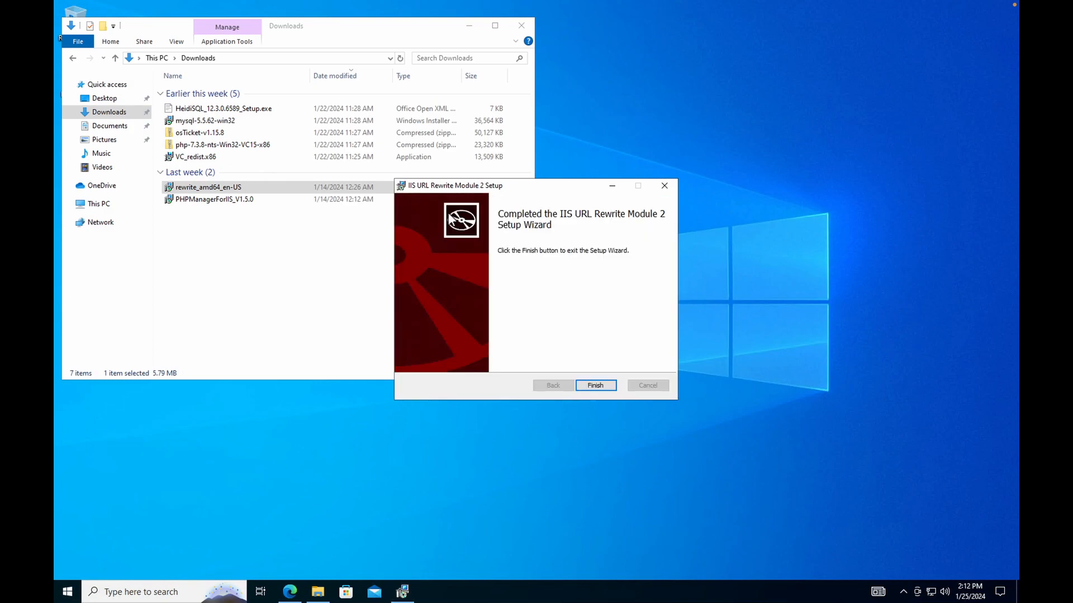
{"action": "left_click", "coordinate": [614, 385]}
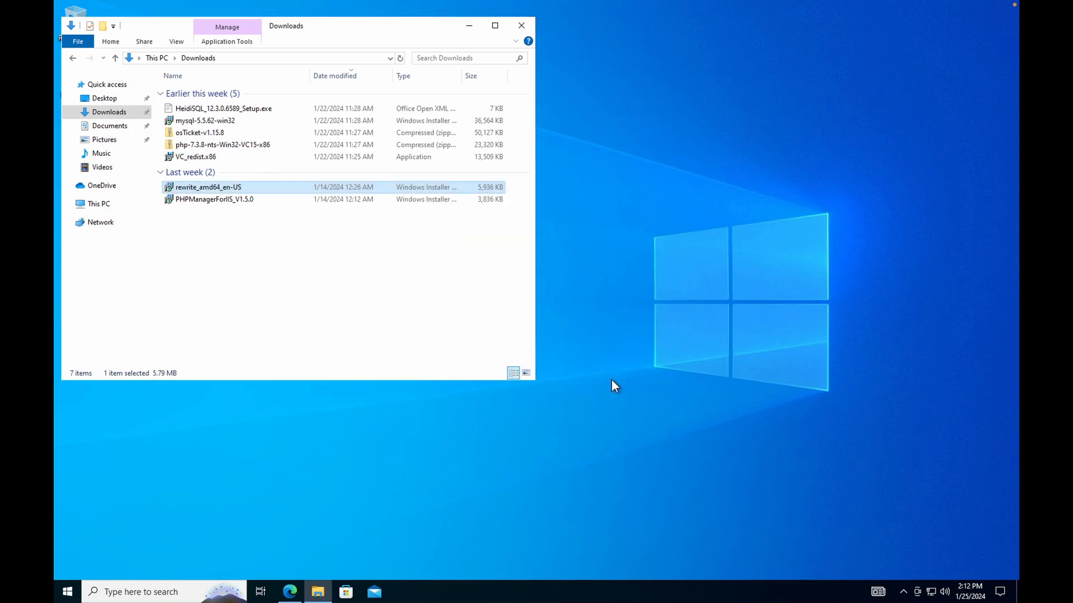
Install the Visual C++ 2015-2022 Redistributable (x86), then launch the mysql-5.5.62-win32 installer.
{"action": "double_click", "coordinate": [173, 158]}
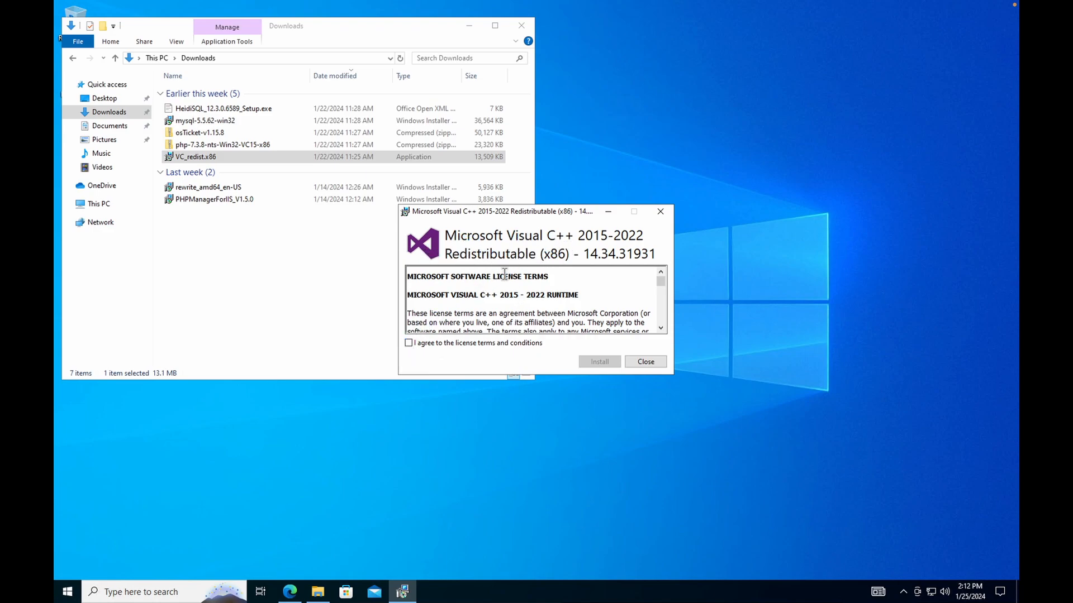
{"action": "left_click", "coordinate": [408, 343]}
{"action": "left_click", "coordinate": [609, 362]}
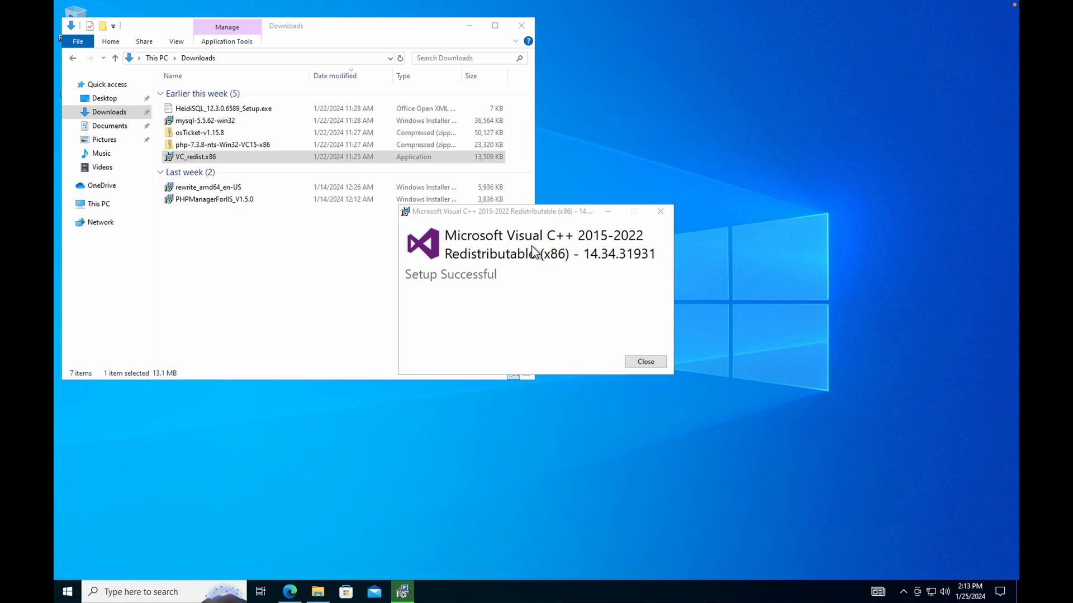
{"action": "left_click", "coordinate": [645, 364]}
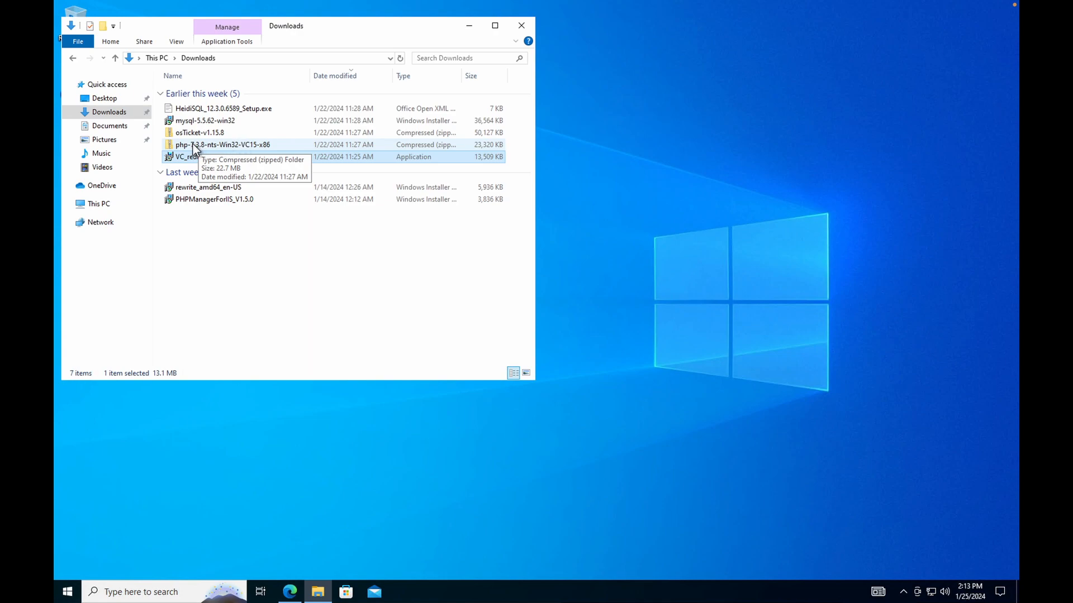
{"action": "double_click", "coordinate": [178, 121]}
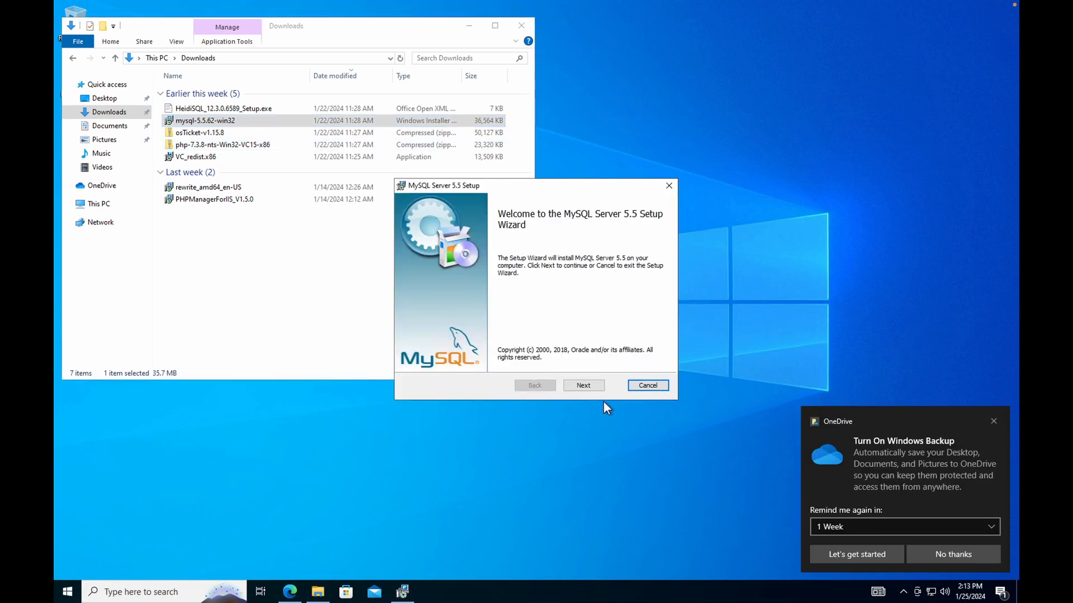
Dismiss the OneDrive notification and cancel the MySQL Server 5.5 Setup wizard without installing.
{"action": "left_click", "coordinate": [994, 419]}
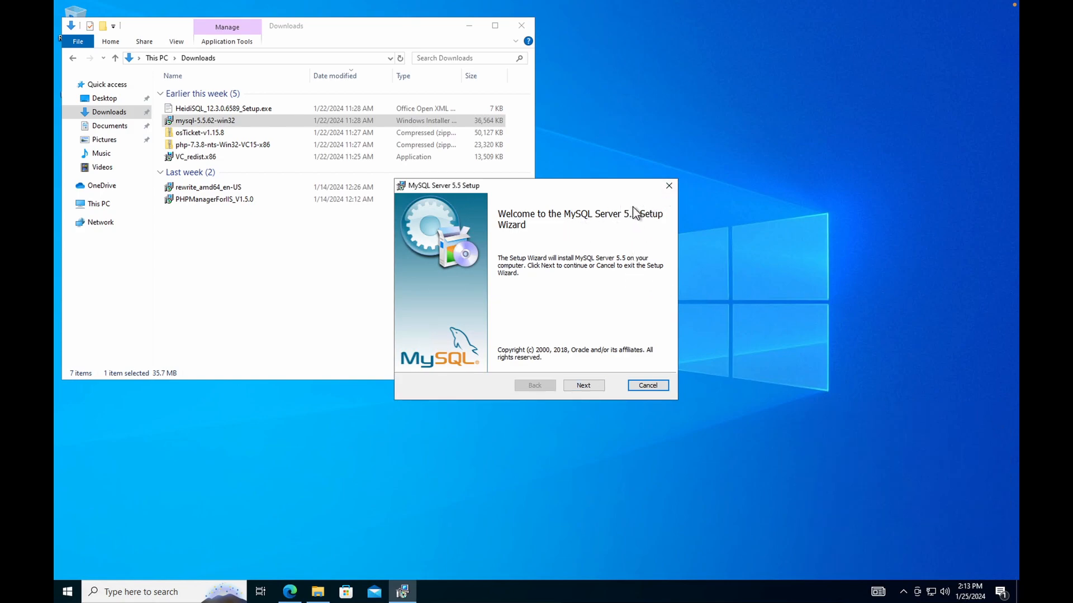
{"action": "left_click", "coordinate": [669, 187]}
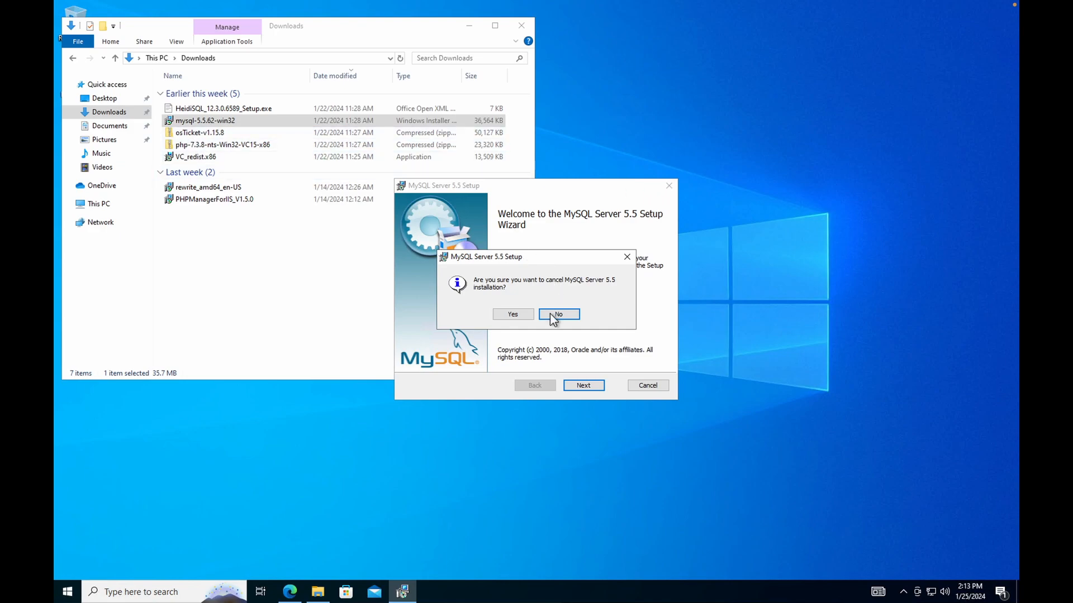
{"action": "left_click", "coordinate": [513, 316]}
{"action": "left_click", "coordinate": [665, 186]}
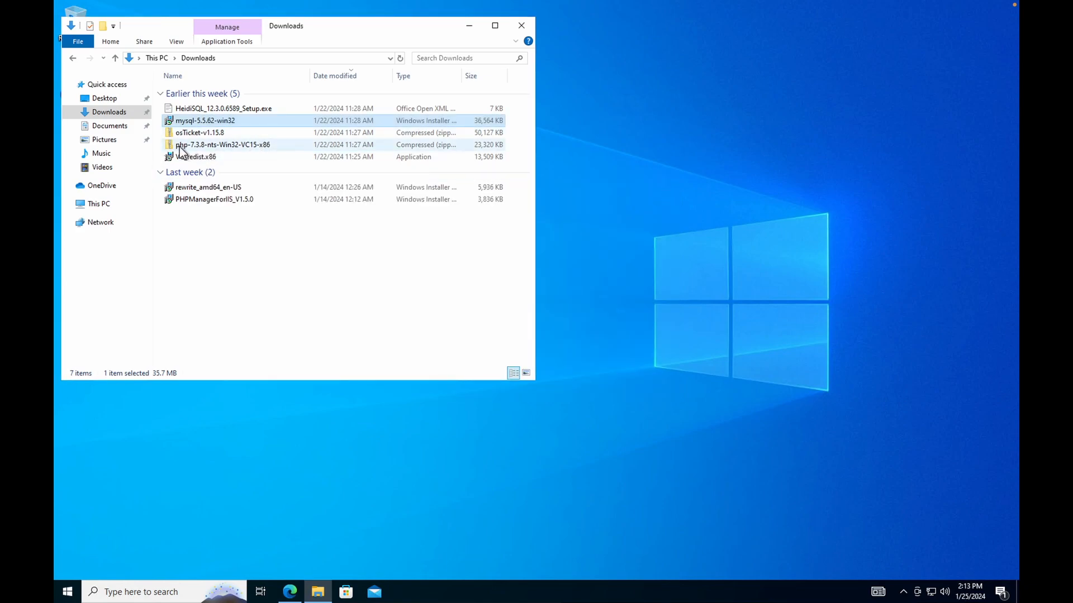
Extract php-7.3.8-nts-Win32-VC15-x86.zip into a same-named 37-item folder in Downloads.
{"action": "double_click", "coordinate": [184, 146]}
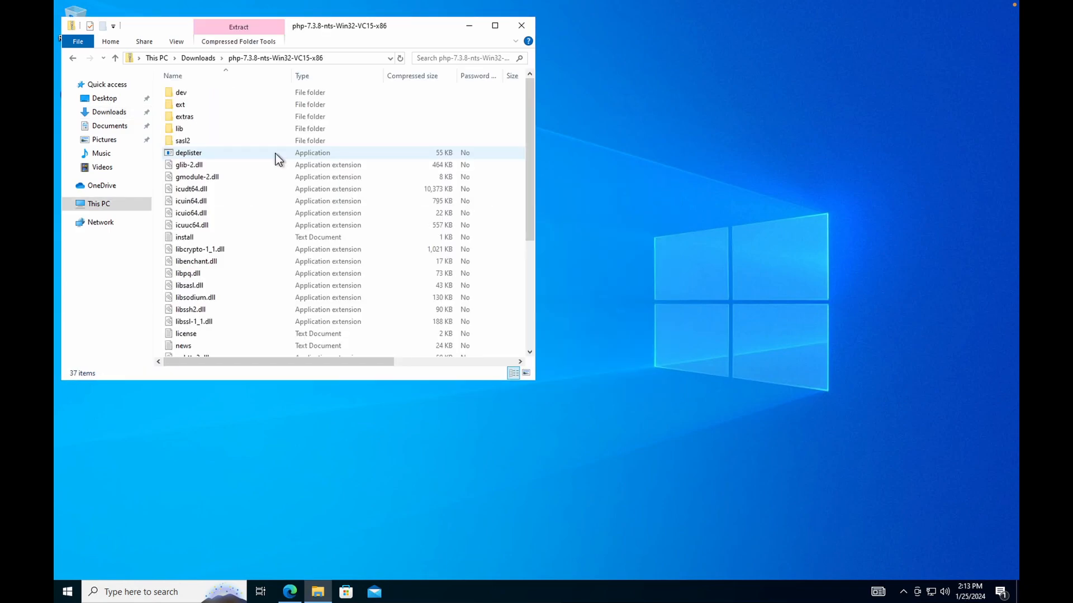
{"action": "left_click", "coordinate": [72, 58]}
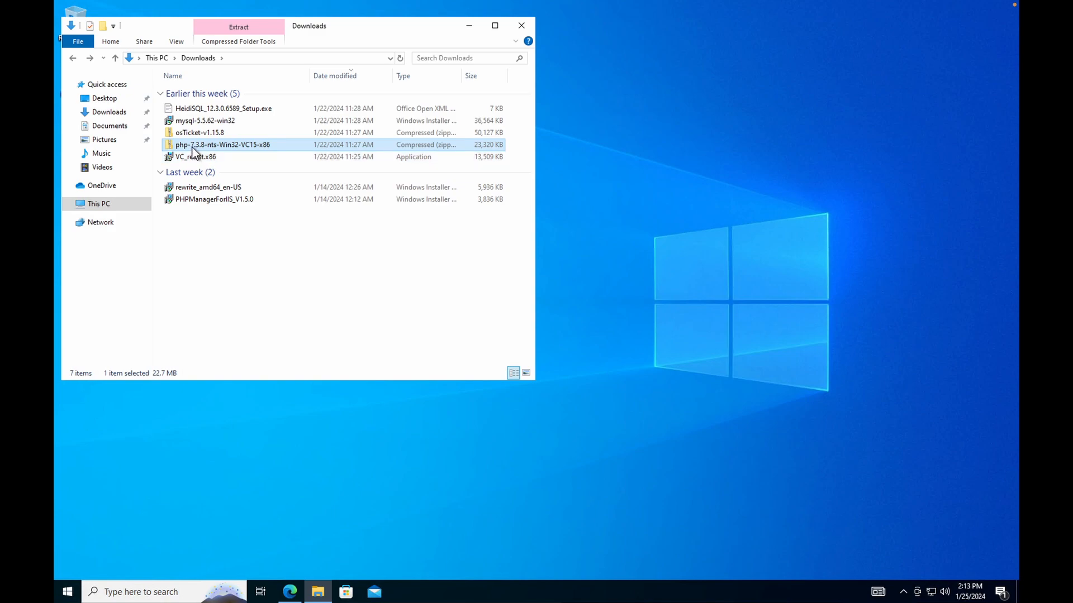
{"action": "right_click", "coordinate": [194, 150]}
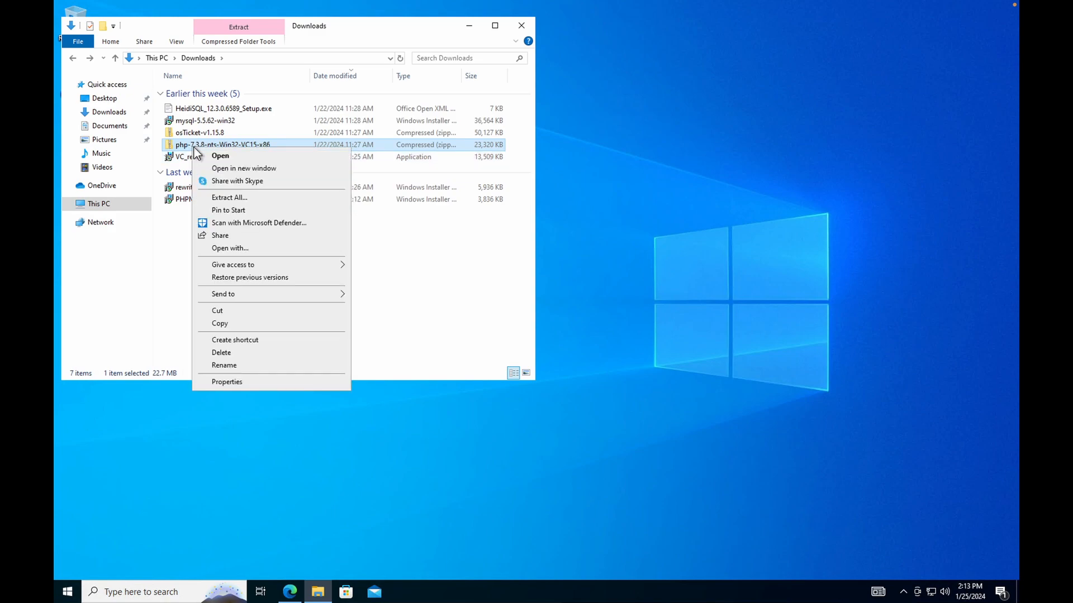
{"action": "left_click", "coordinate": [246, 199]}
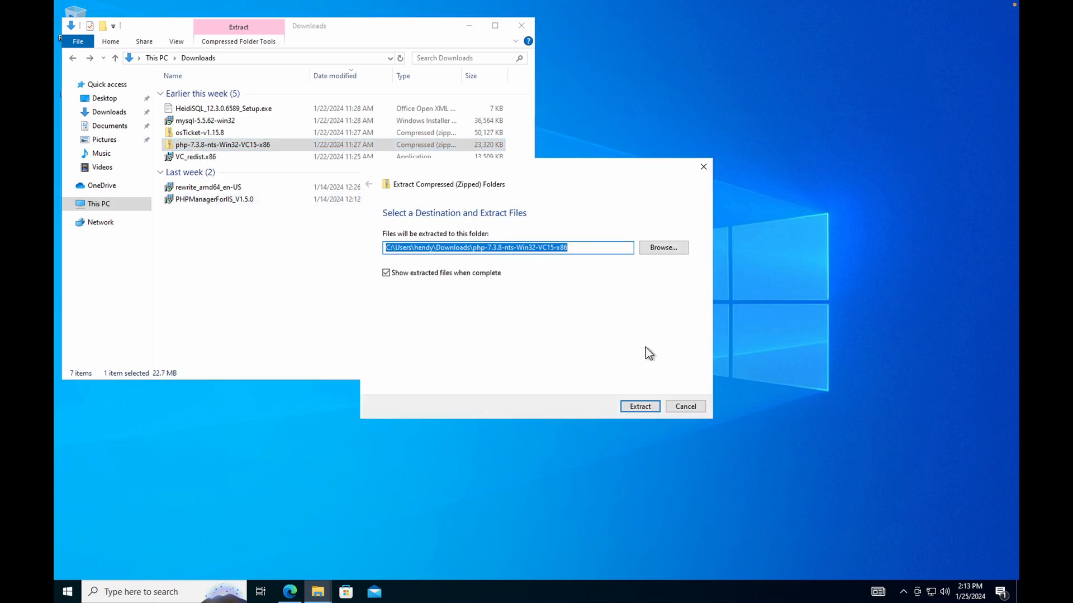
{"action": "left_click", "coordinate": [646, 406]}
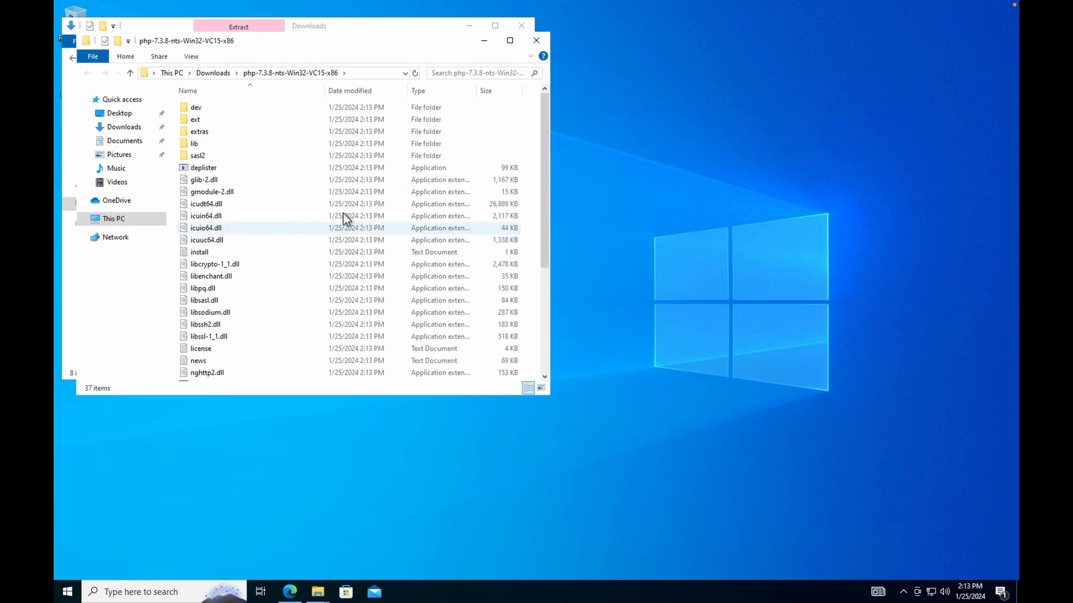
{"action": "left_click", "coordinate": [537, 41]}
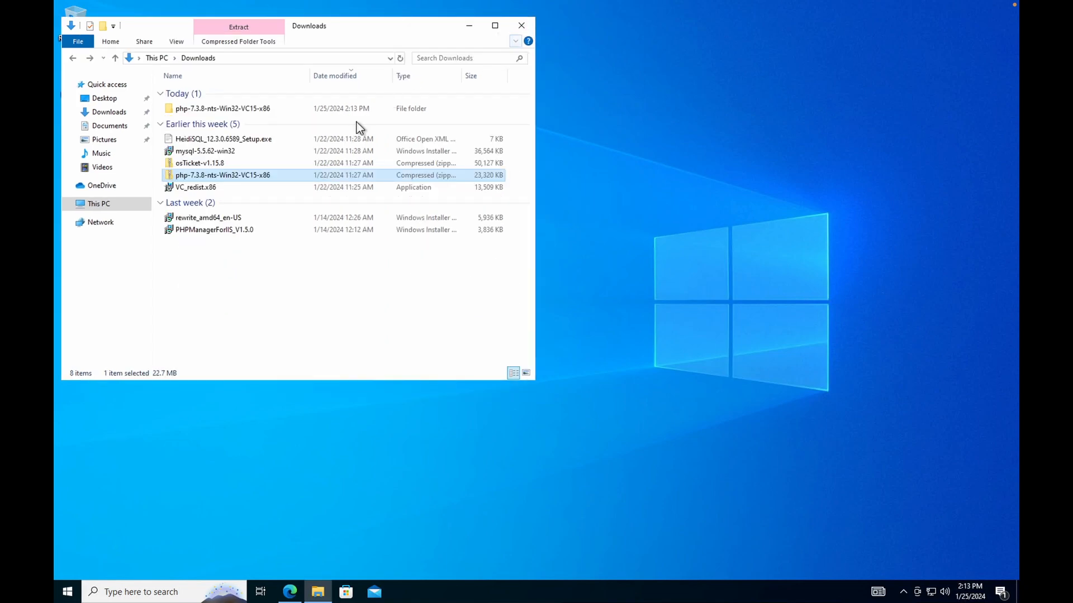
{"action": "left_click", "coordinate": [179, 110]}
Move the extracted php folder from Downloads to the root of the C: drive.
{"action": "right_click", "coordinate": [178, 108]}
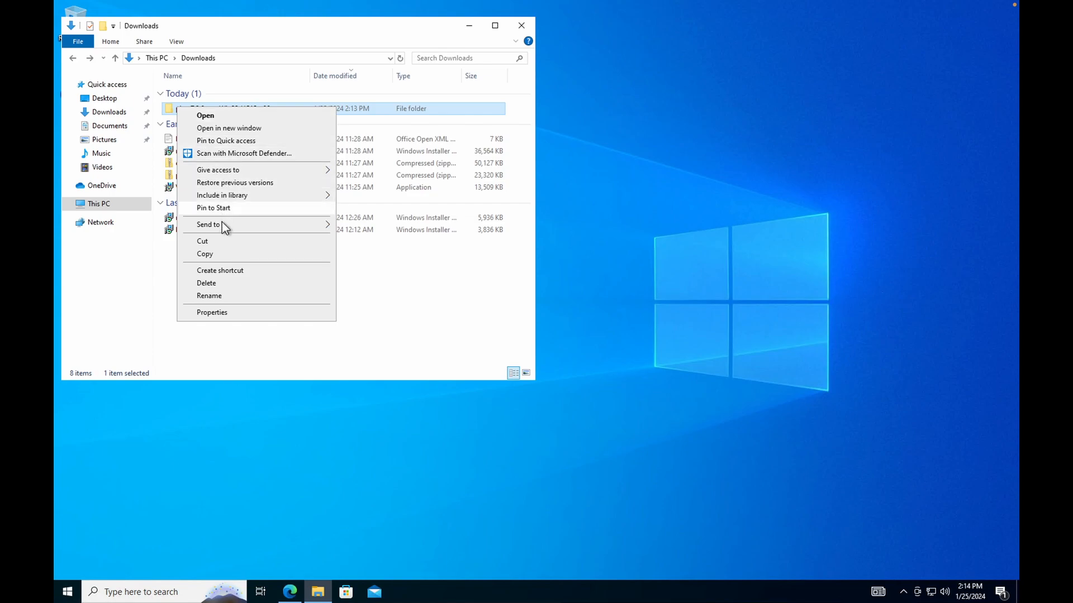
{"action": "left_click", "coordinate": [223, 240]}
{"action": "left_click", "coordinate": [105, 203]}
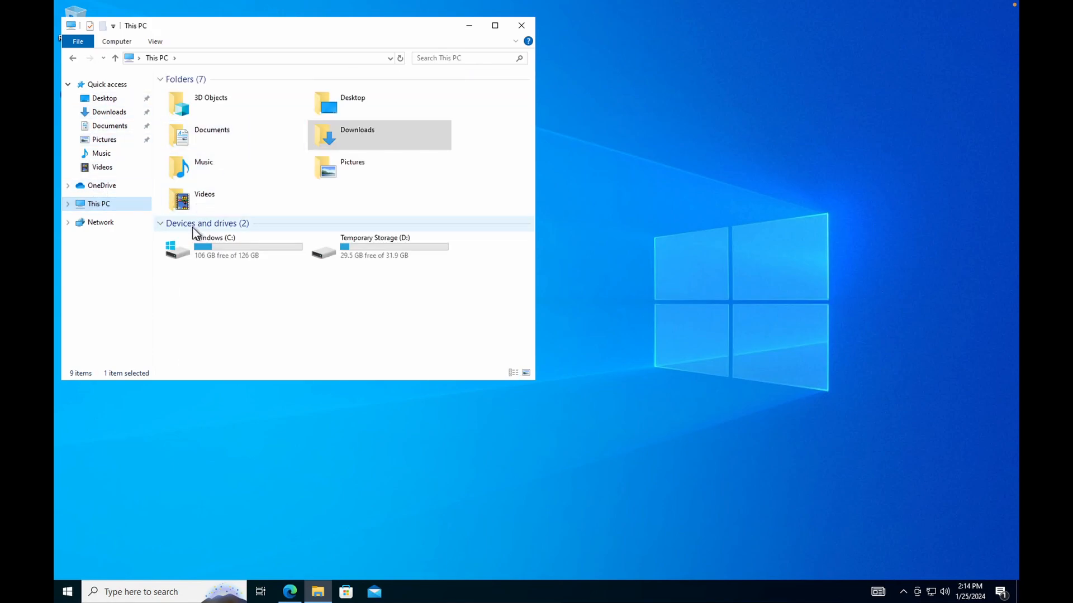
{"action": "double_click", "coordinate": [184, 243]}
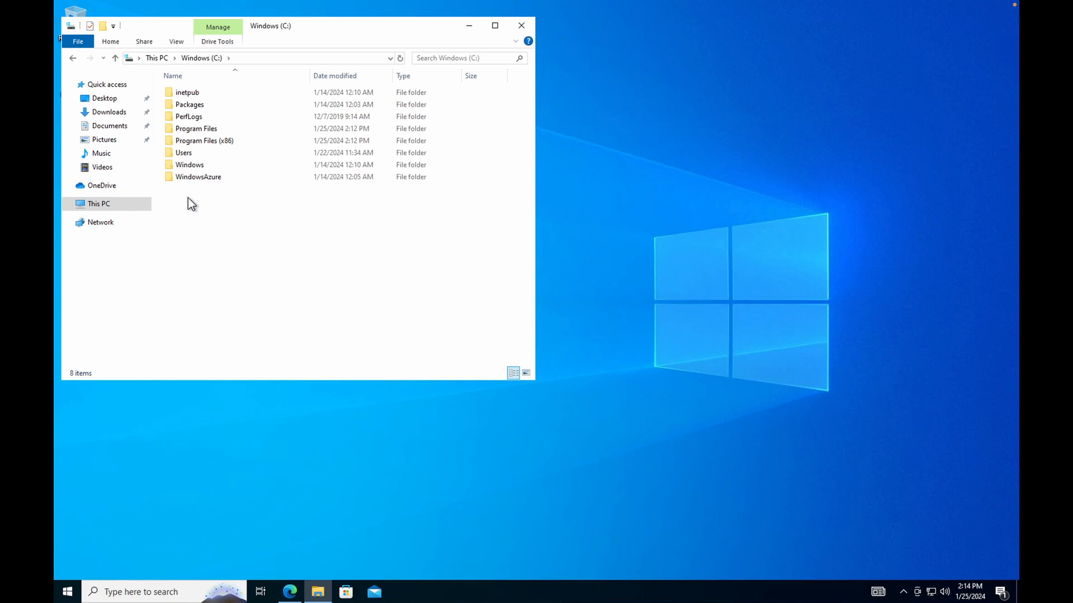
{"action": "right_click", "coordinate": [189, 197]}
{"action": "left_click", "coordinate": [230, 255]}
Rename the pasted folder to PHP and return to Downloads.
{"action": "left_click", "coordinate": [264, 190]}
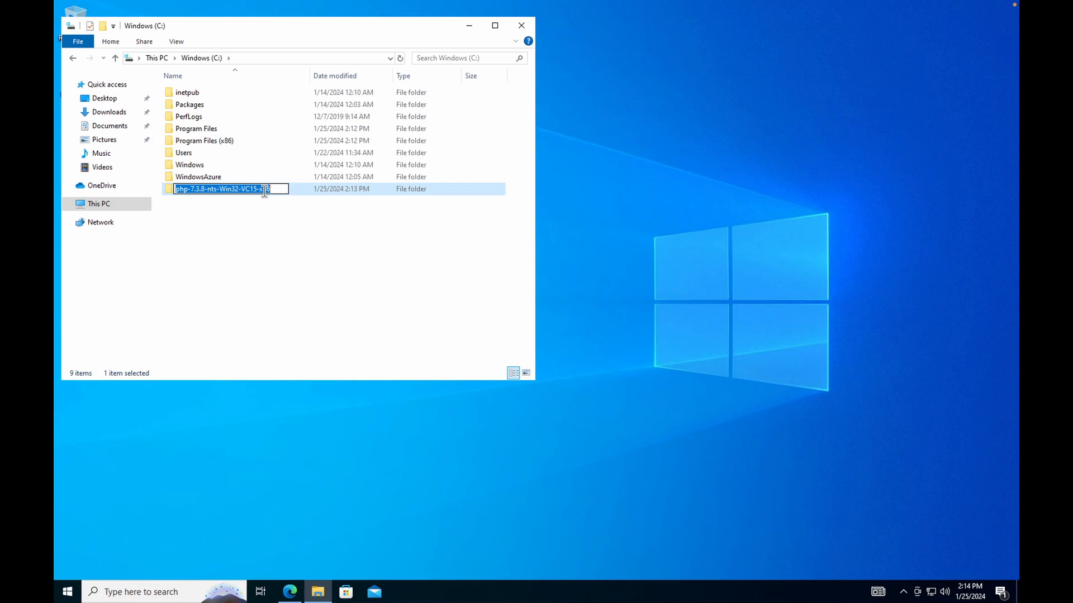
{"action": "type", "text": "PHP"}
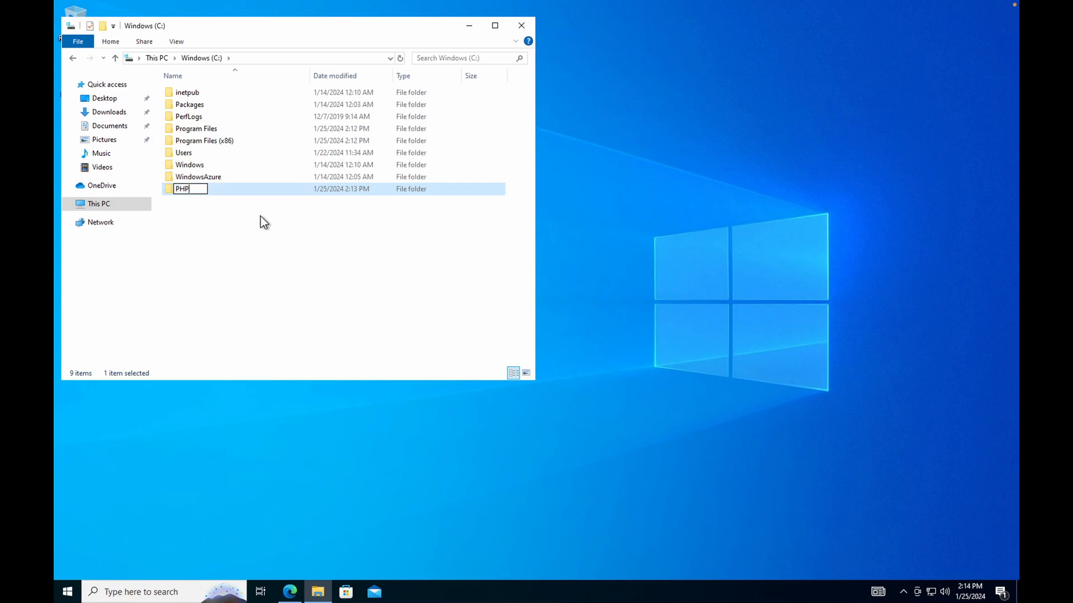
{"action": "key", "text": "Return"}
{"action": "left_click", "coordinate": [254, 217]}
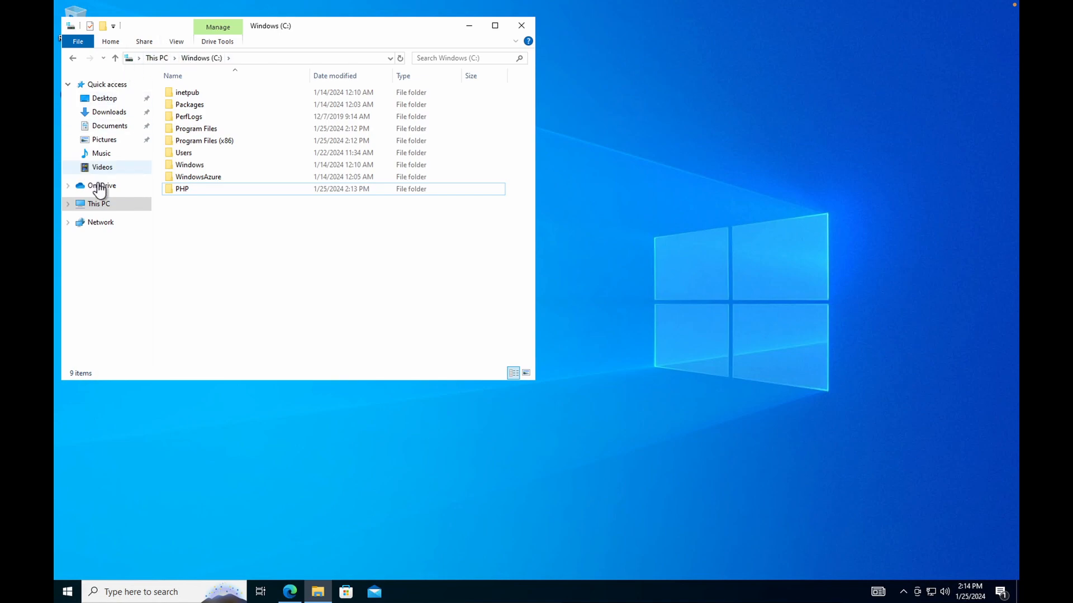
{"action": "left_click", "coordinate": [113, 112]}
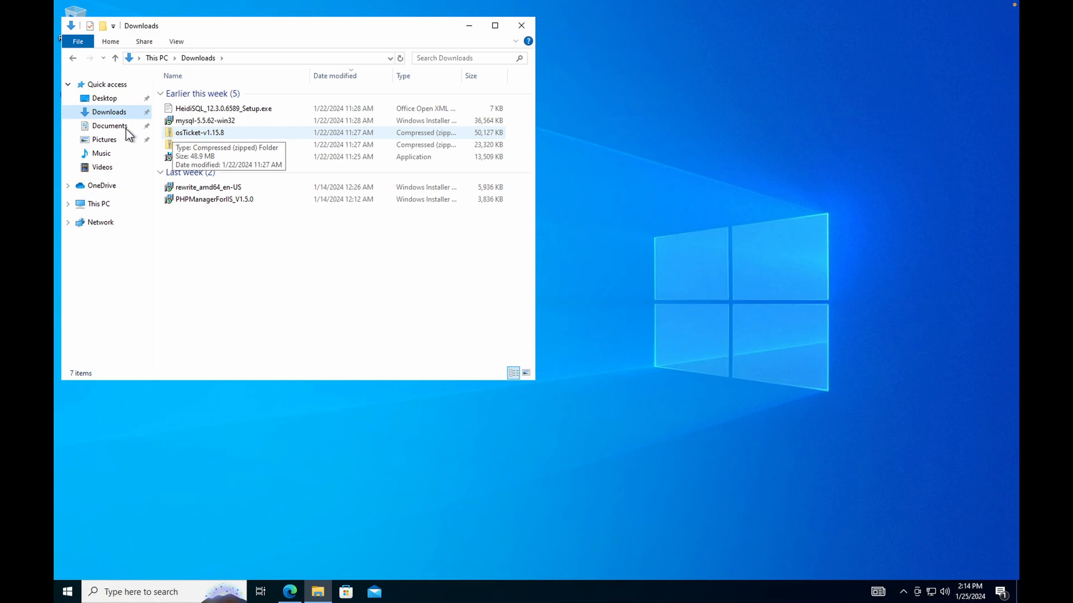
Browse to C:\inetpub\wwwroot to check the web root folder.
{"action": "left_click", "coordinate": [108, 208]}
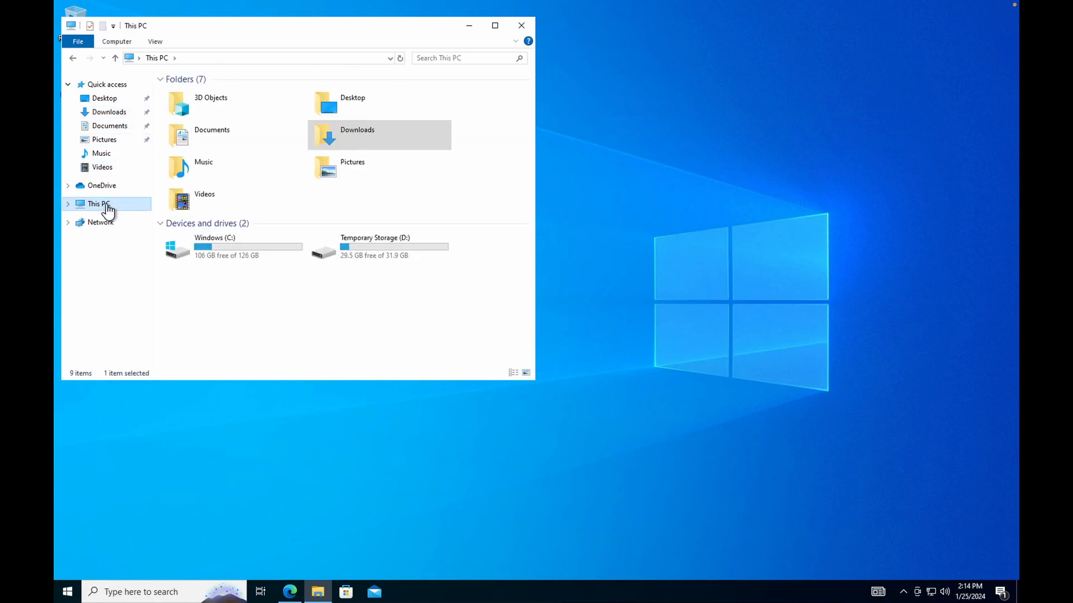
{"action": "double_click", "coordinate": [237, 256]}
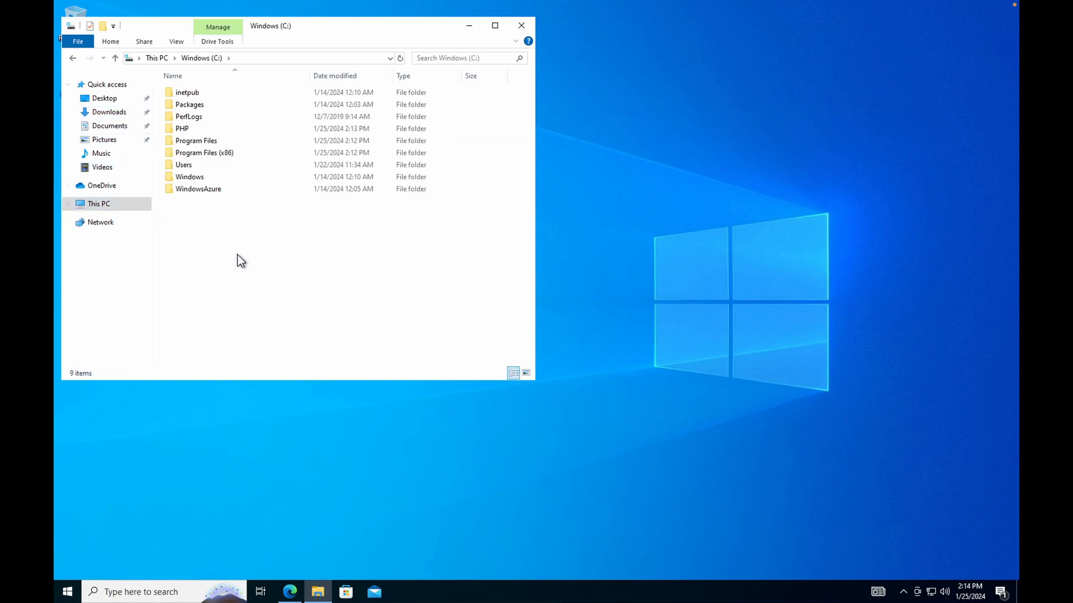
{"action": "left_click", "coordinate": [205, 96]}
{"action": "double_click", "coordinate": [204, 95]}
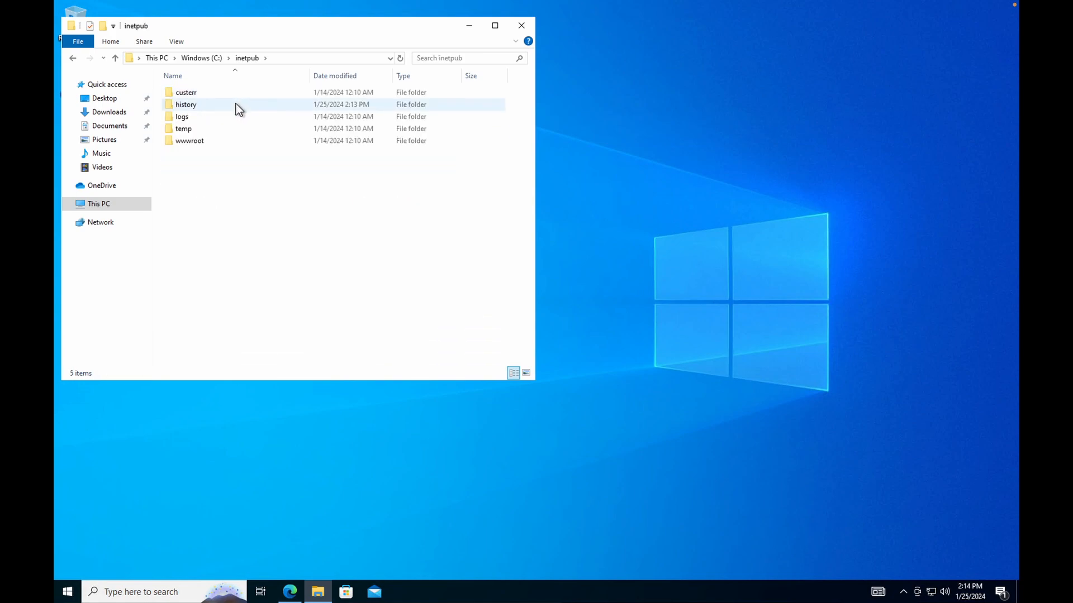
{"action": "double_click", "coordinate": [197, 143]}
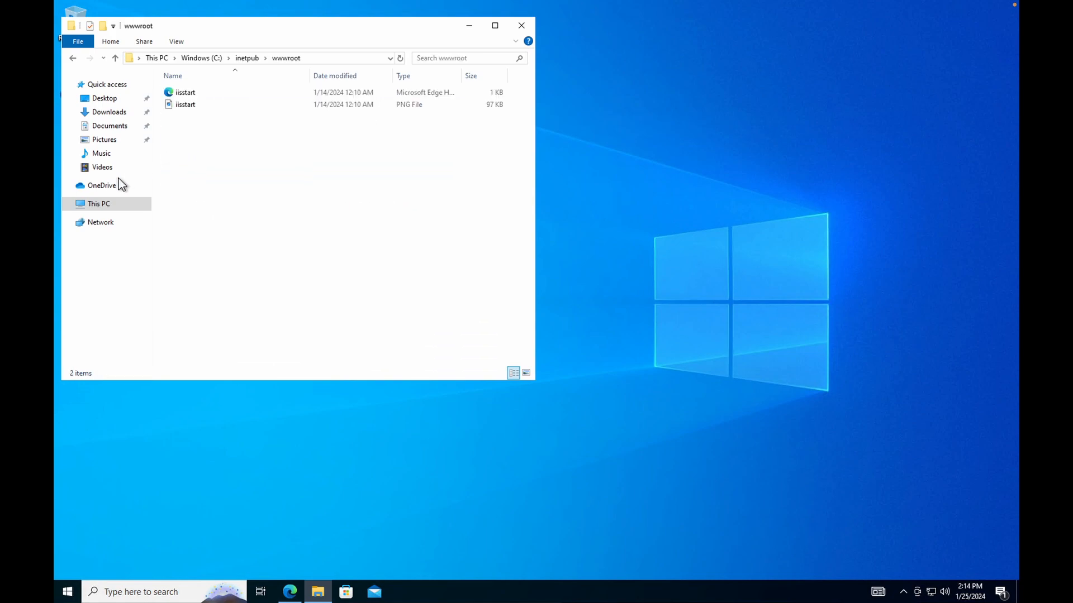
Extract osTicket-v1.15.8.zip into a same-named folder in Downloads.
{"action": "left_click", "coordinate": [107, 115]}
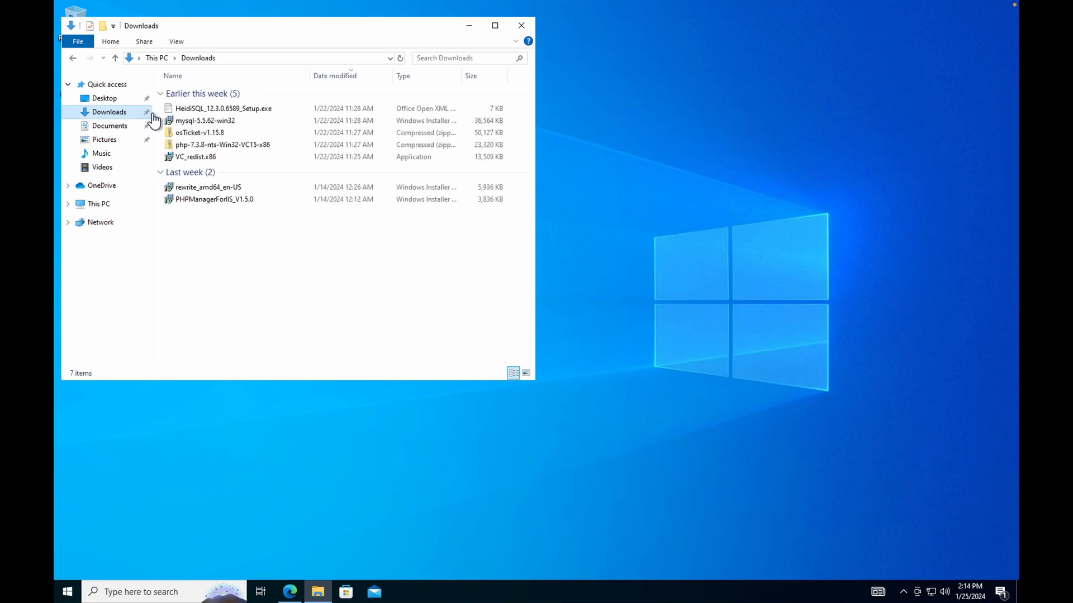
{"action": "left_click", "coordinate": [190, 134]}
{"action": "right_click", "coordinate": [190, 135]}
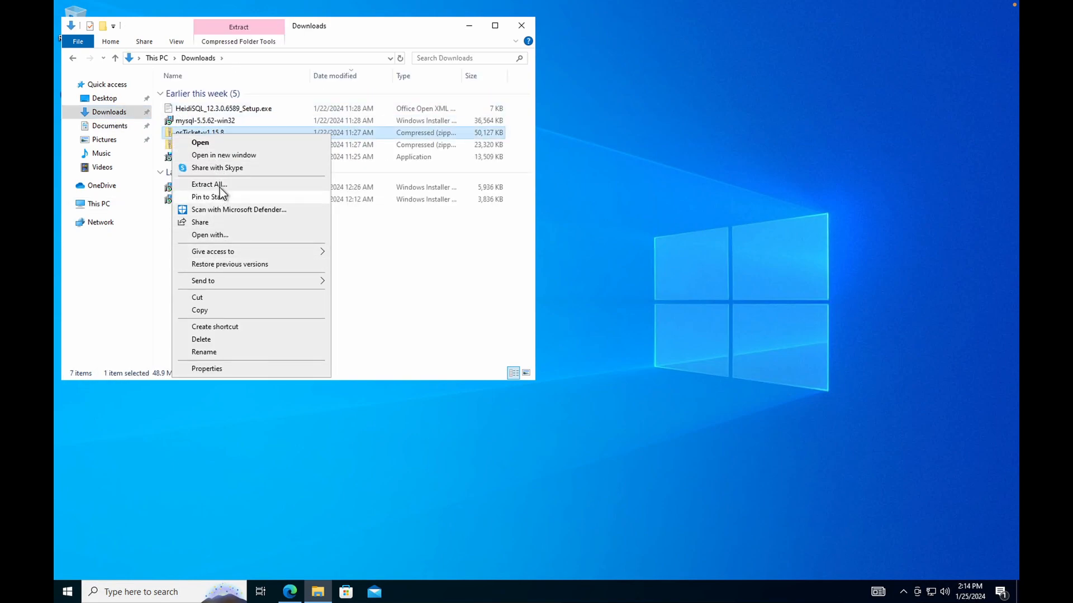
{"action": "left_click", "coordinate": [220, 185]}
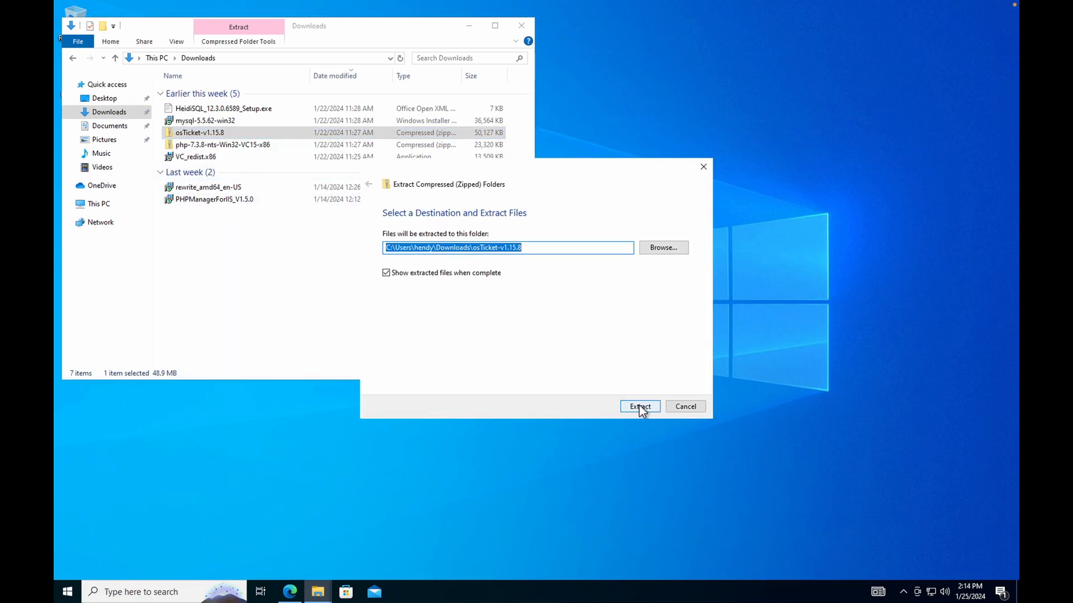
{"action": "left_click", "coordinate": [641, 407]}
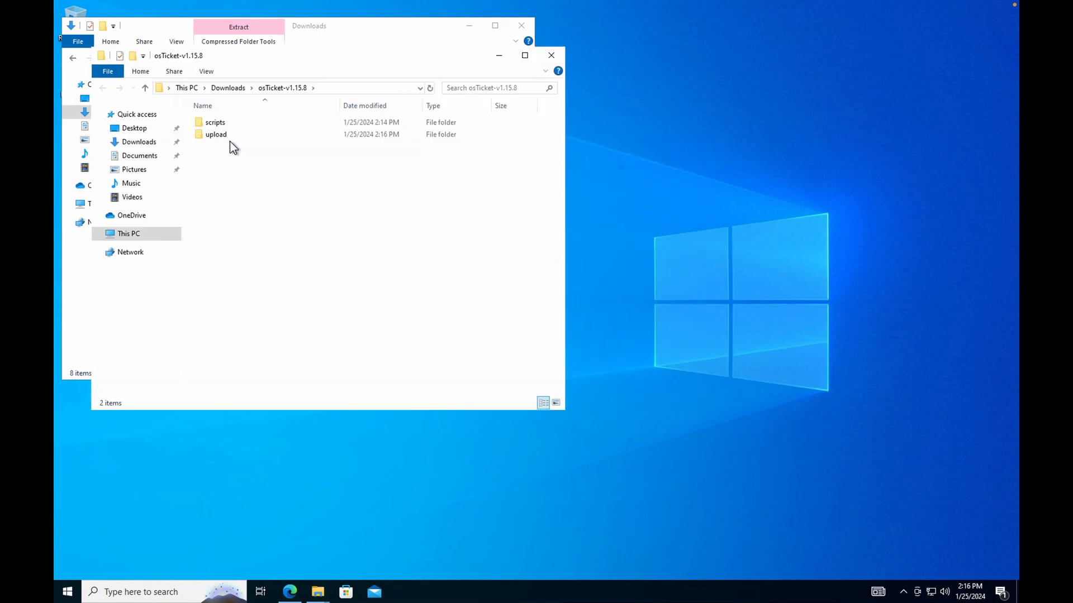
{"action": "left_click", "coordinate": [551, 56]}
Cut the osTicket-v1.15.8 folder and place it in C:\inetpub\wwwroot beside the iisstart files.
{"action": "left_click", "coordinate": [197, 112]}
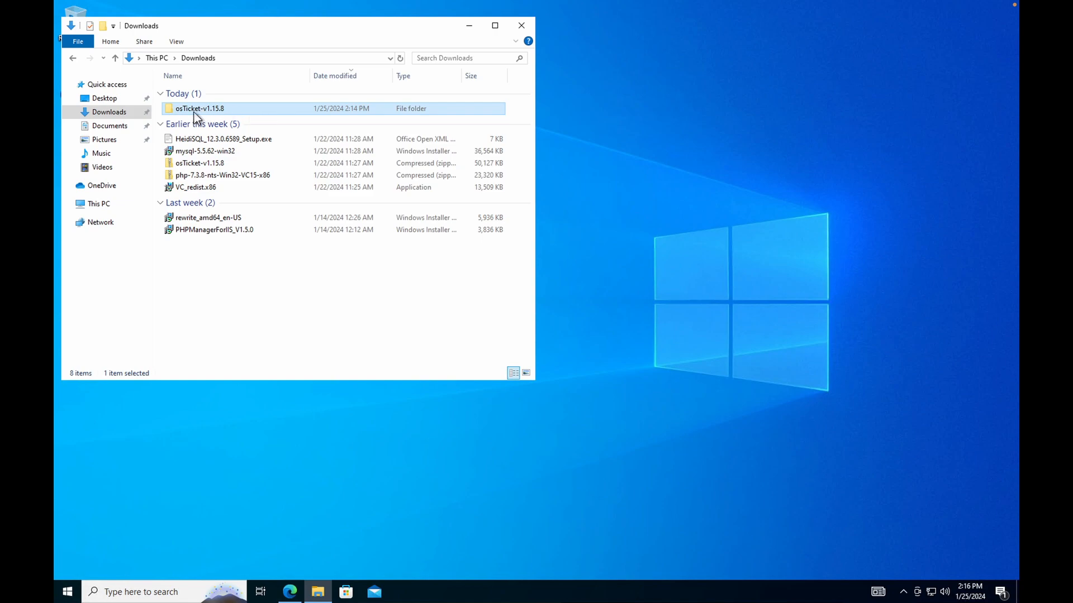
{"action": "right_click", "coordinate": [195, 113]}
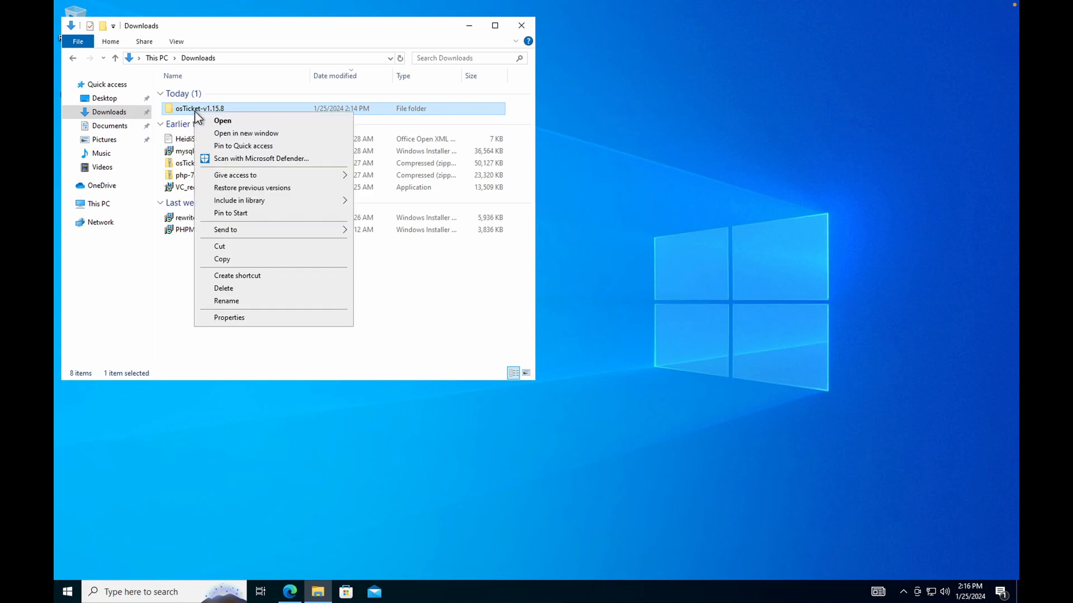
{"action": "left_click", "coordinate": [270, 248]}
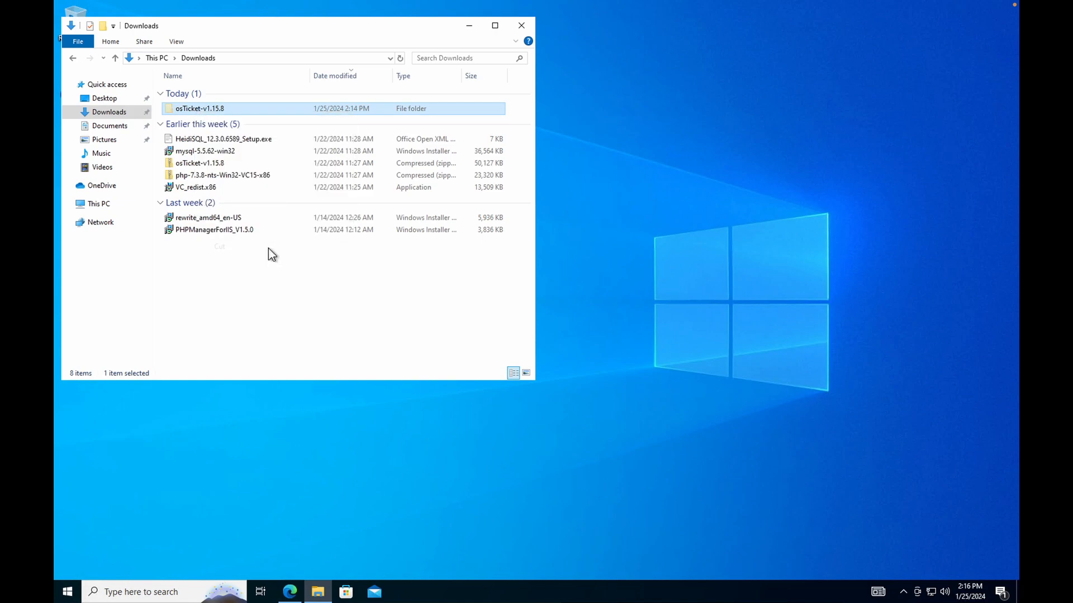
{"action": "left_click", "coordinate": [121, 202]}
{"action": "double_click", "coordinate": [197, 246]}
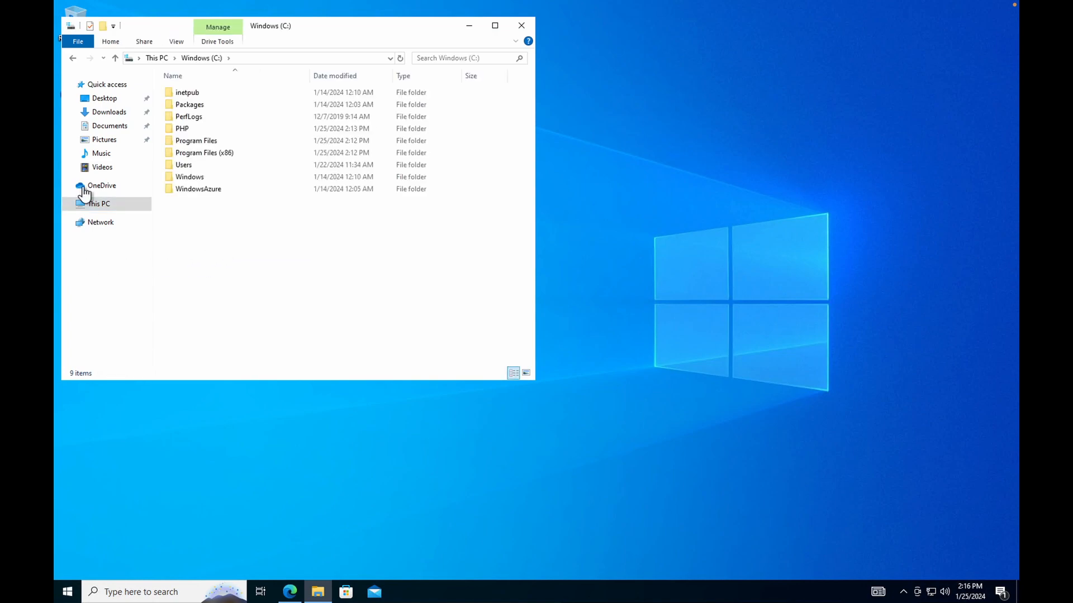
{"action": "double_click", "coordinate": [175, 93]}
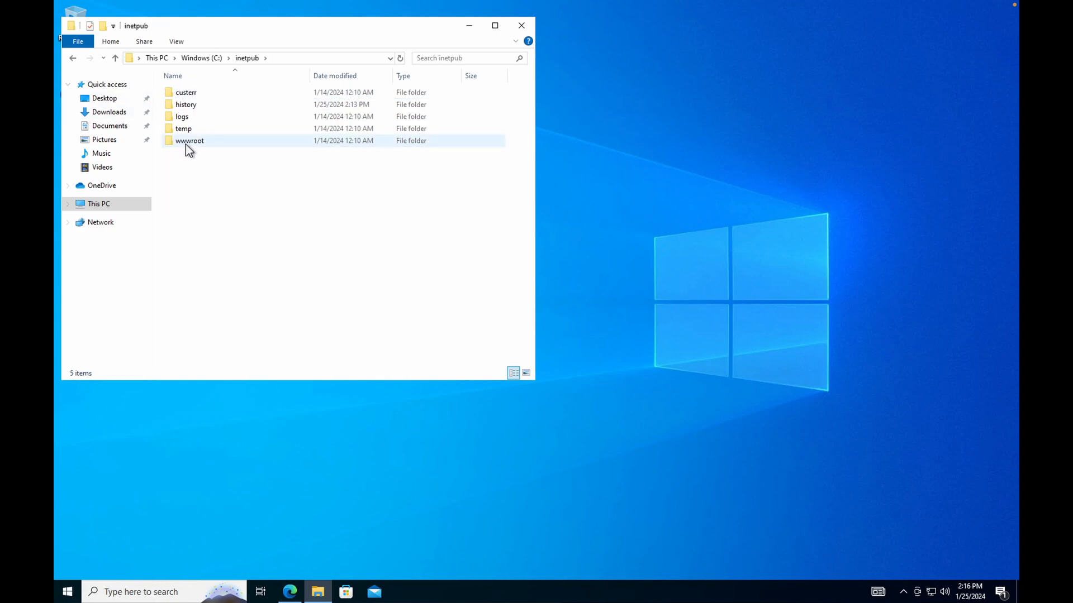
{"action": "double_click", "coordinate": [181, 143]}
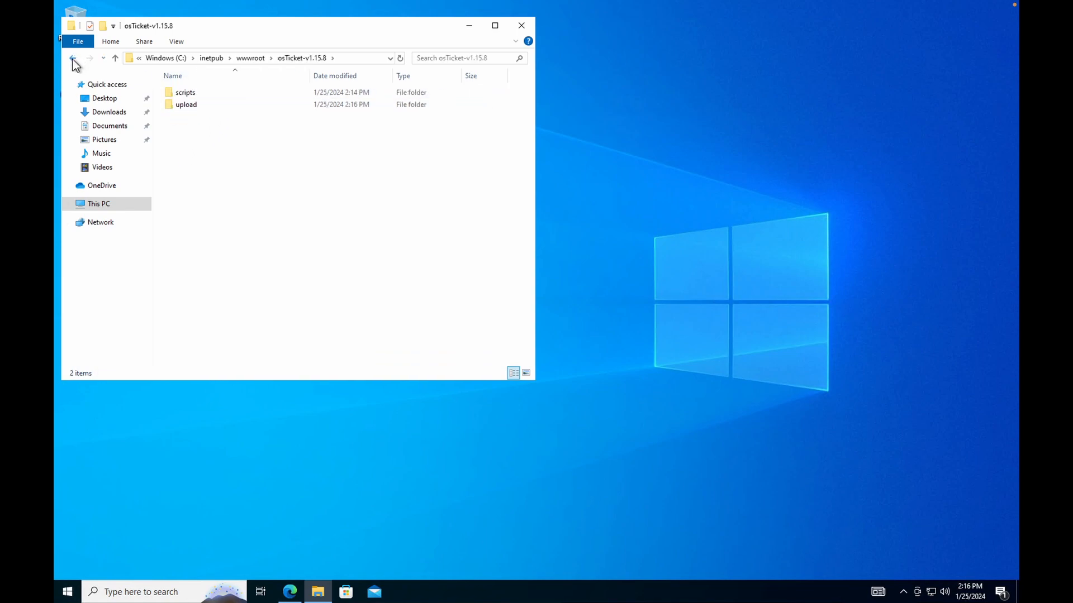
{"action": "left_click", "coordinate": [73, 58]}
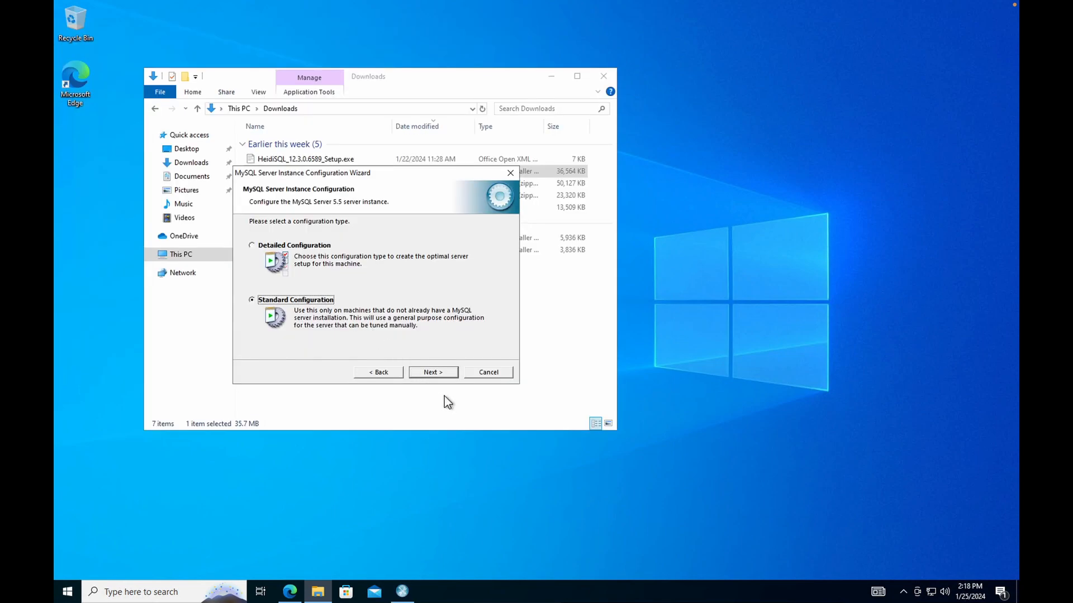
Keep the standard configuration and service settings, then enter and confirm the MySQL root password.
{"action": "left_click", "coordinate": [445, 370]}
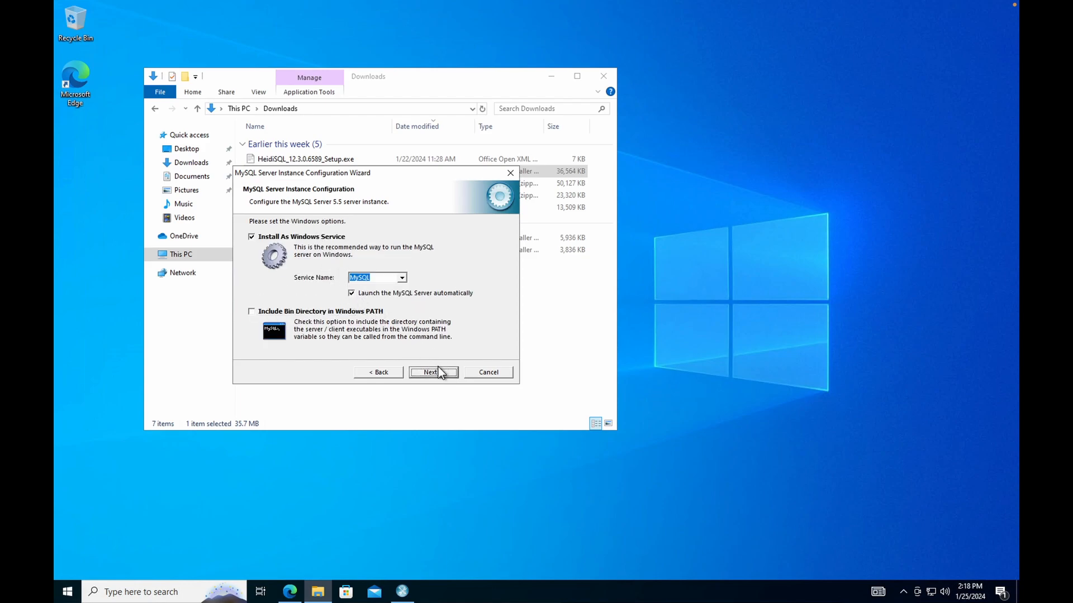
{"action": "left_click", "coordinate": [438, 371]}
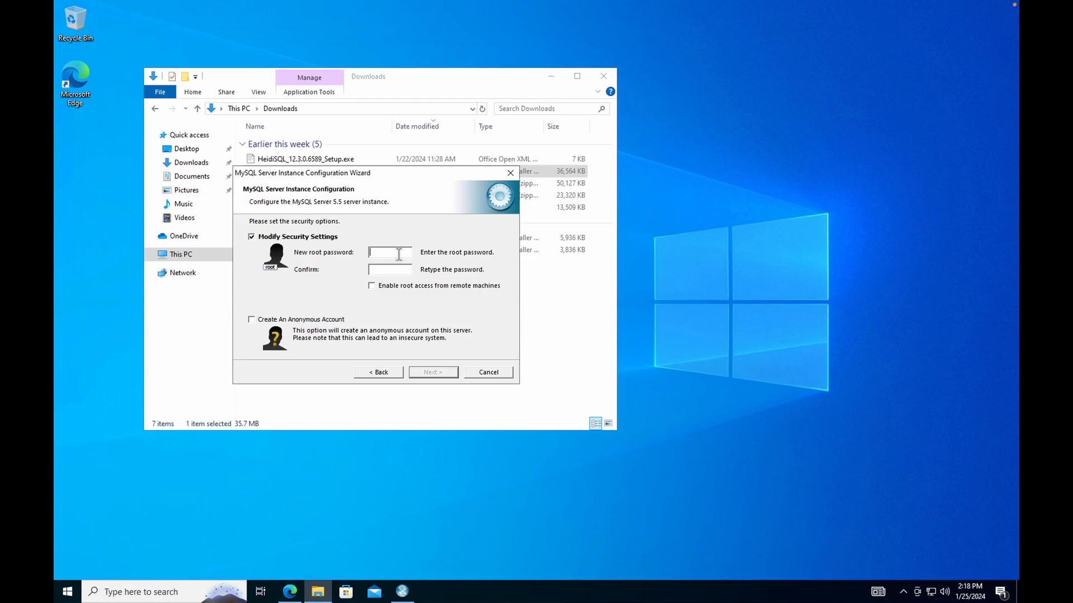
{"action": "type", "text": "r"}
{"action": "key", "text": "BackSpace"}
{"action": "key", "text": "BackSpace"}
{"action": "key", "text": "BackSpace"}
{"action": "key", "text": "BackSpace"}
{"action": "type", "text": "oo"}
{"action": "left_click", "coordinate": [404, 268]}
{"action": "type", "text": "r*********"}
{"action": "key", "text": "BackSpace"}
{"action": "type", "text": "*"}
Retype the root password fields, execute the MySQL 5.5 configuration, and finish the wizard.
{"action": "double_click", "coordinate": [394, 252]}
{"action": "type", "text": "*******"}
{"action": "double_click", "coordinate": [400, 251]}
{"action": "type", "text": "*"}
{"action": "double_click", "coordinate": [403, 269]}
{"action": "type", "text": "*********"}
{"action": "left_click", "coordinate": [436, 374]}
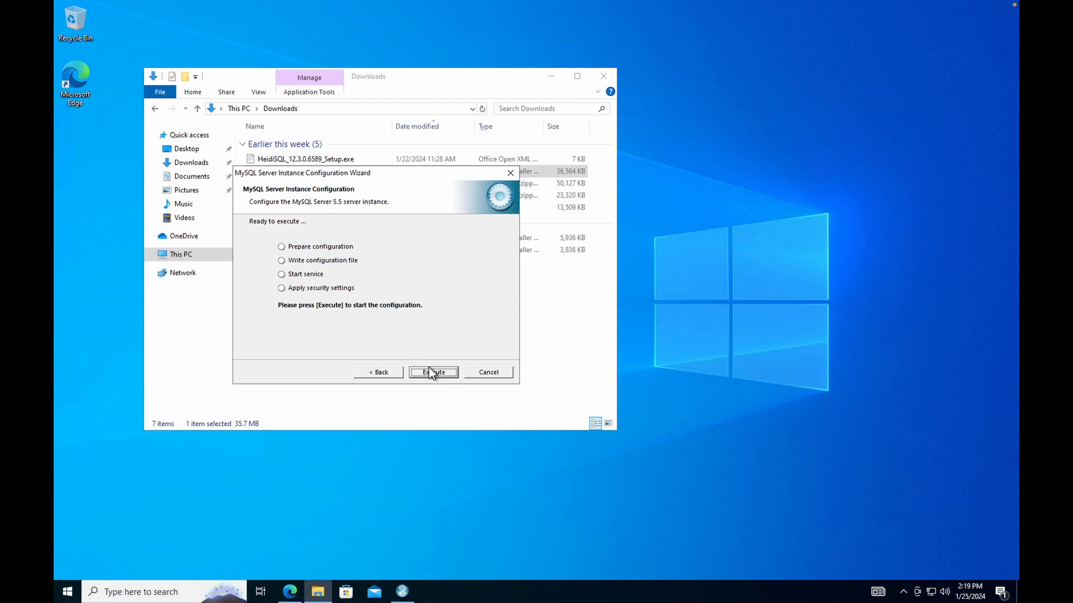
{"action": "left_click", "coordinate": [432, 373]}
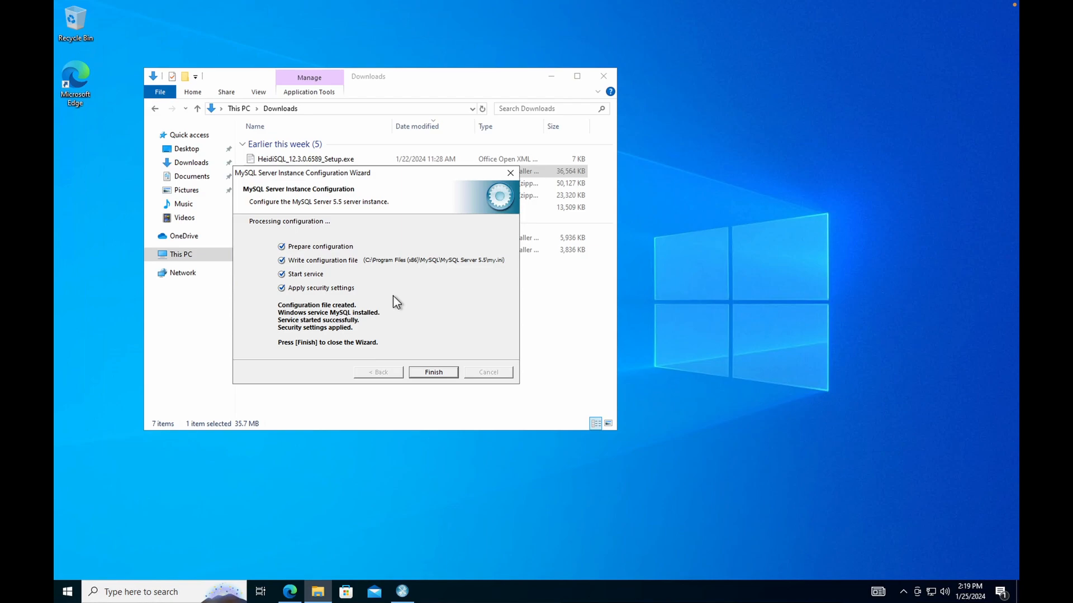
{"action": "key", "text": "Return"}
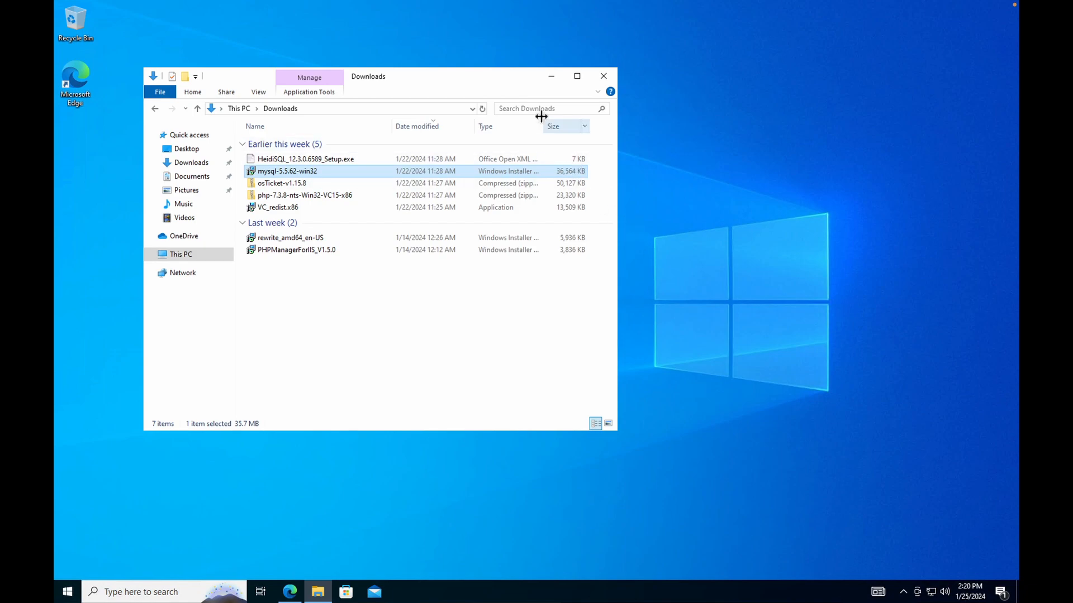
Minimize Explorer, find 'iis' in search, and run IIS Manager as administrator on the OSTicket server.
{"action": "left_click", "coordinate": [555, 73]}
{"action": "left_click", "coordinate": [174, 588]}
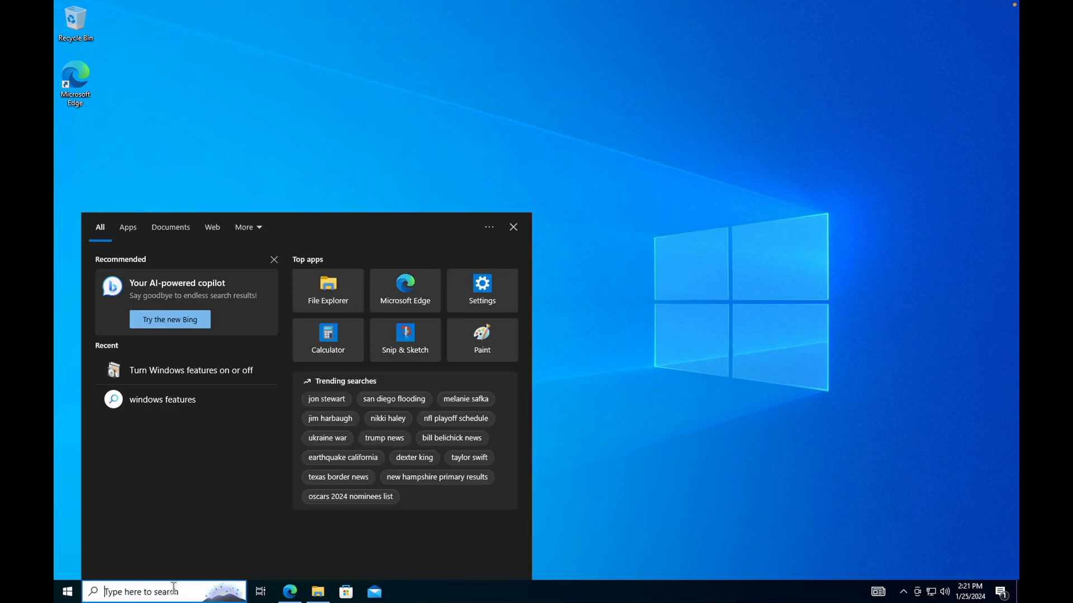
{"action": "type", "text": "iis"}
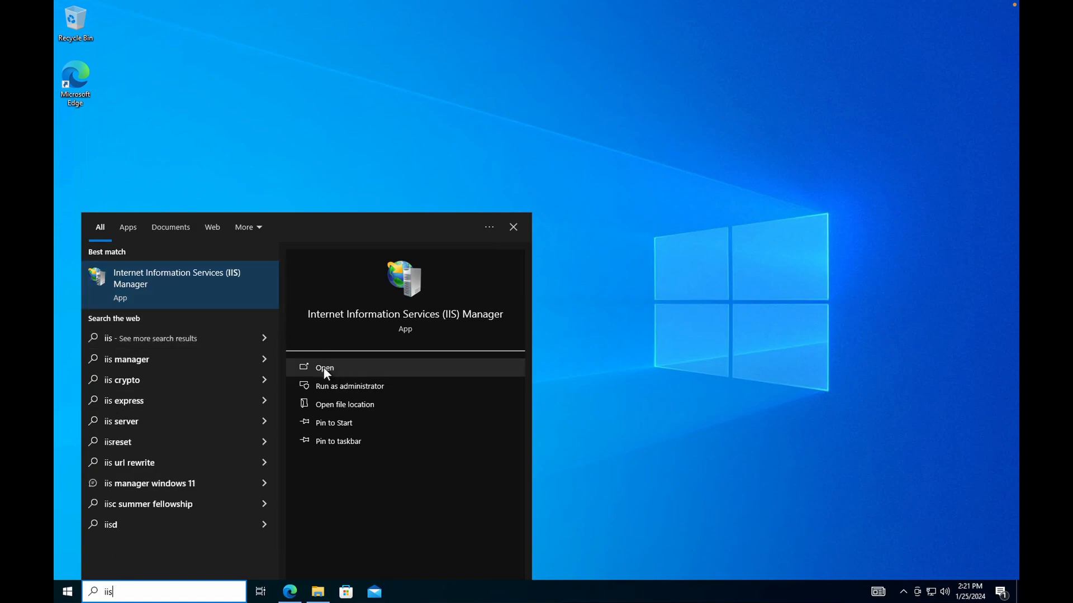
{"action": "left_click", "coordinate": [355, 387]}
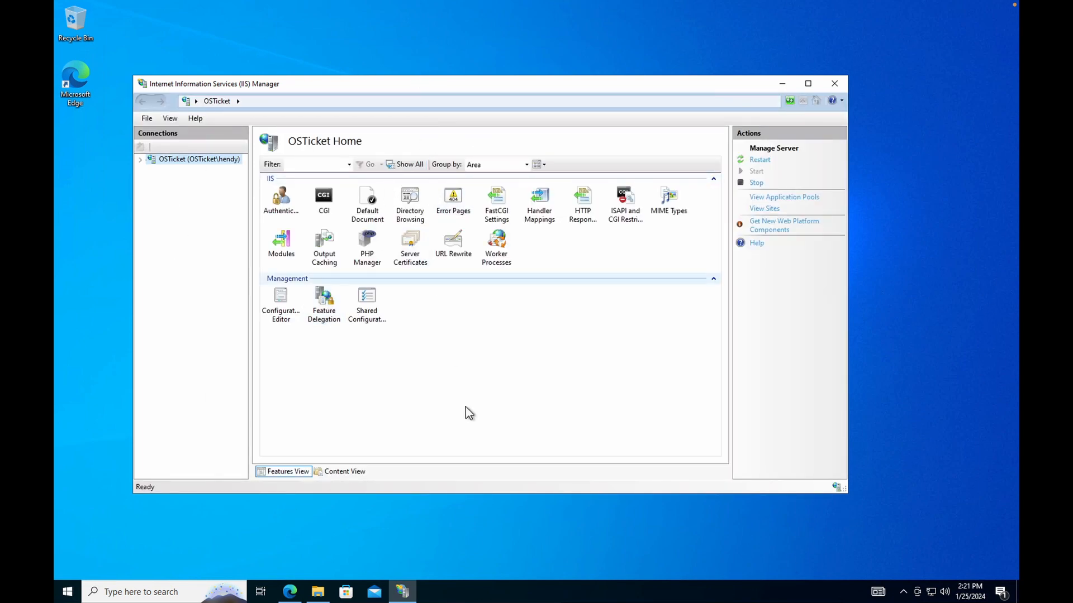
{"action": "left_click", "coordinate": [369, 248]}
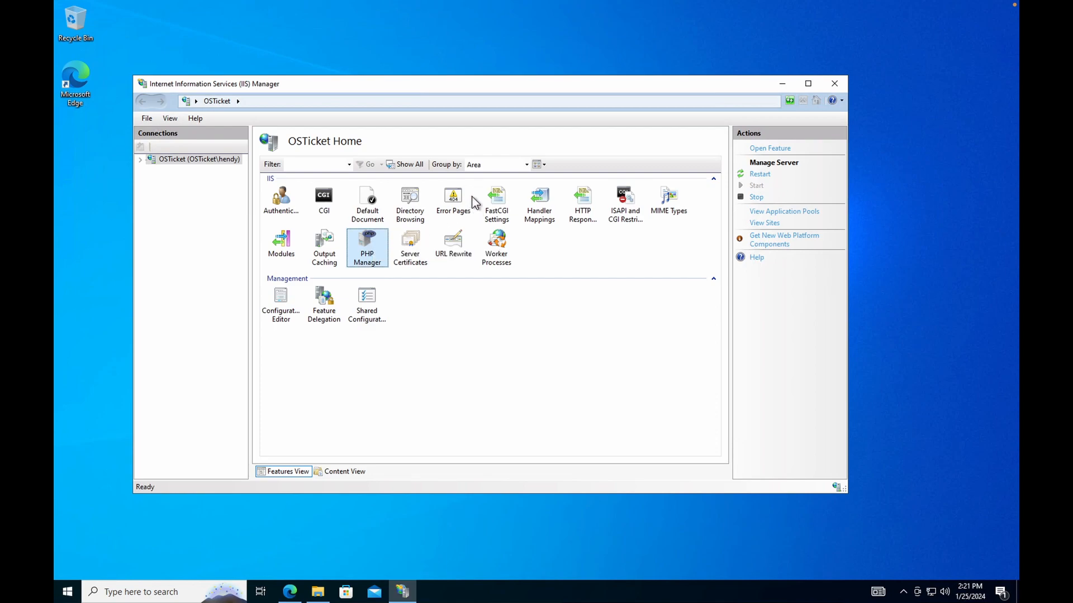
Register PHP 7.3.8 in PHP Manager using C:\PHP\php-cgi.exe.
{"action": "double_click", "coordinate": [363, 243]}
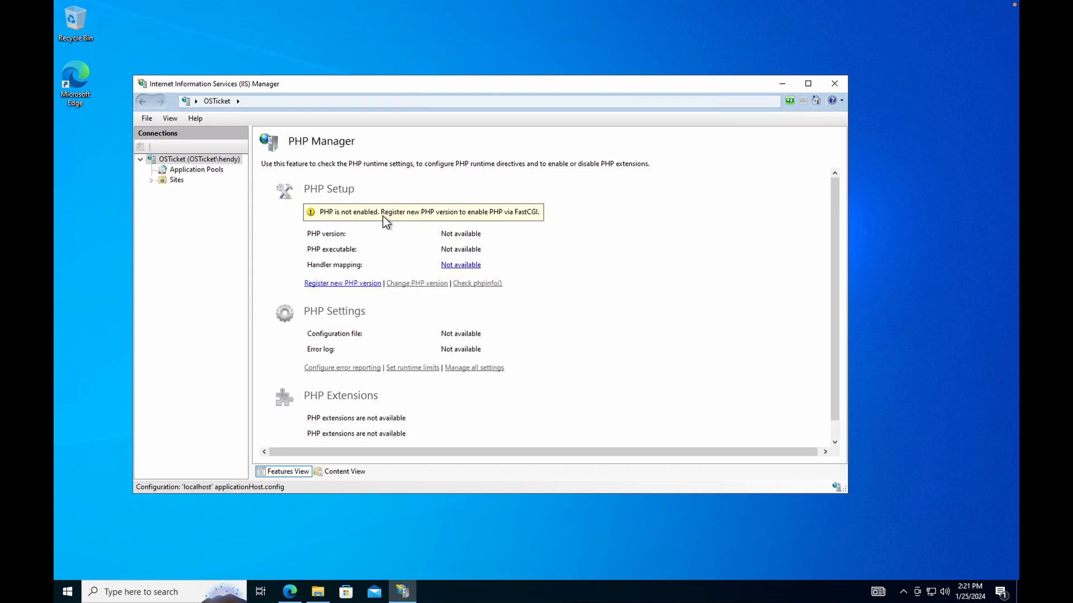
{"action": "left_click", "coordinate": [339, 284]}
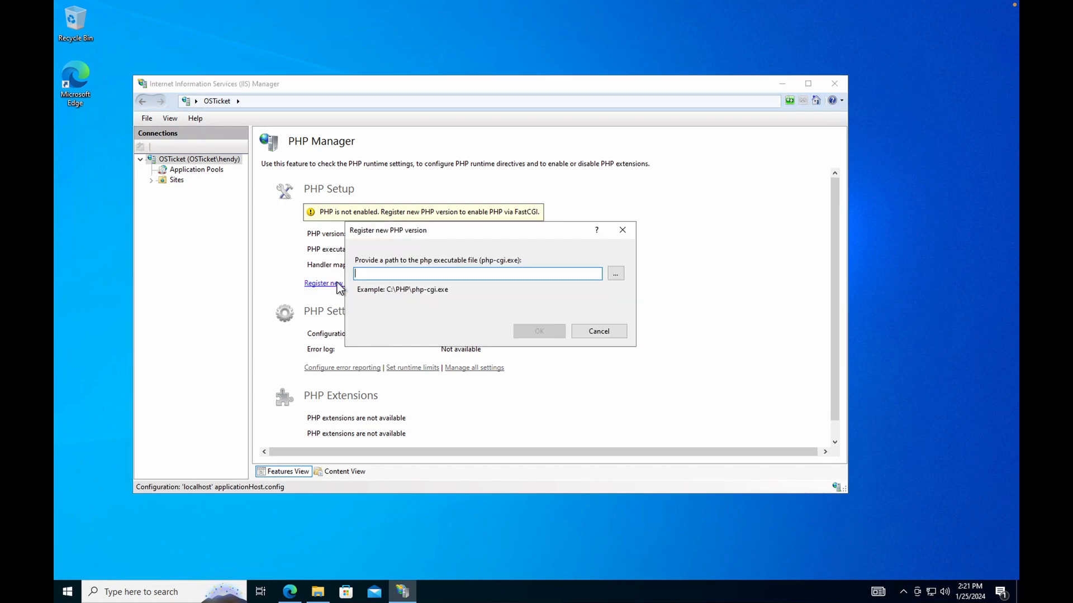
{"action": "left_click", "coordinate": [615, 274]}
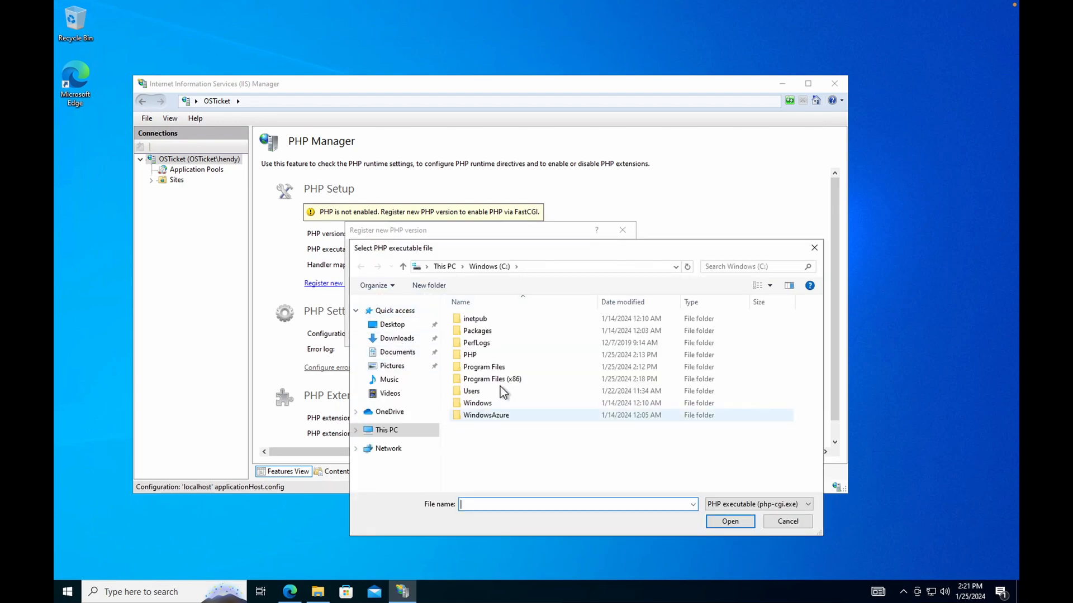
{"action": "double_click", "coordinate": [470, 356]}
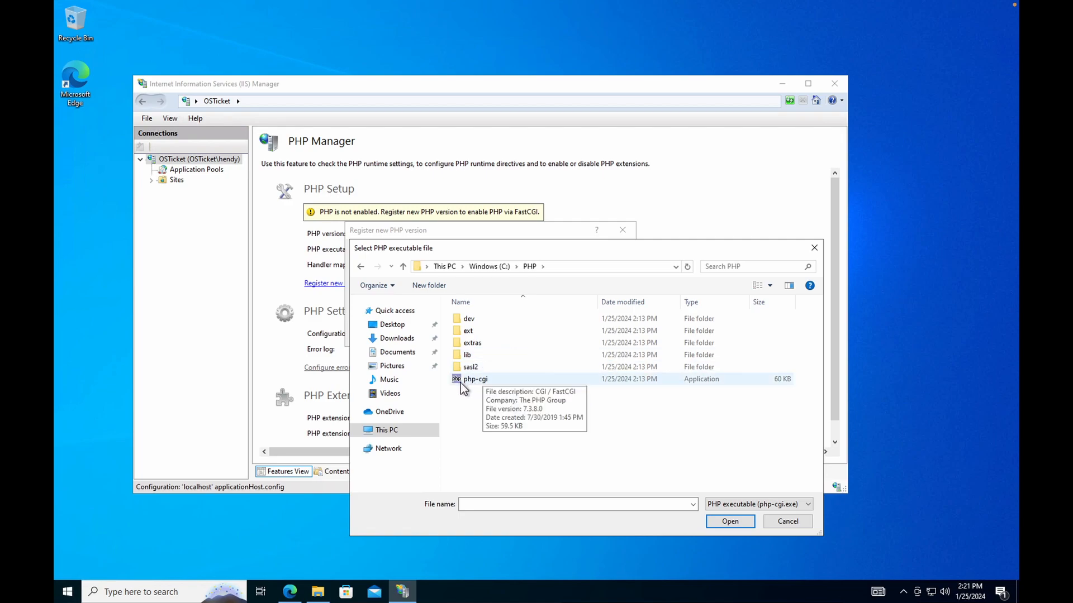
{"action": "left_click", "coordinate": [475, 383]}
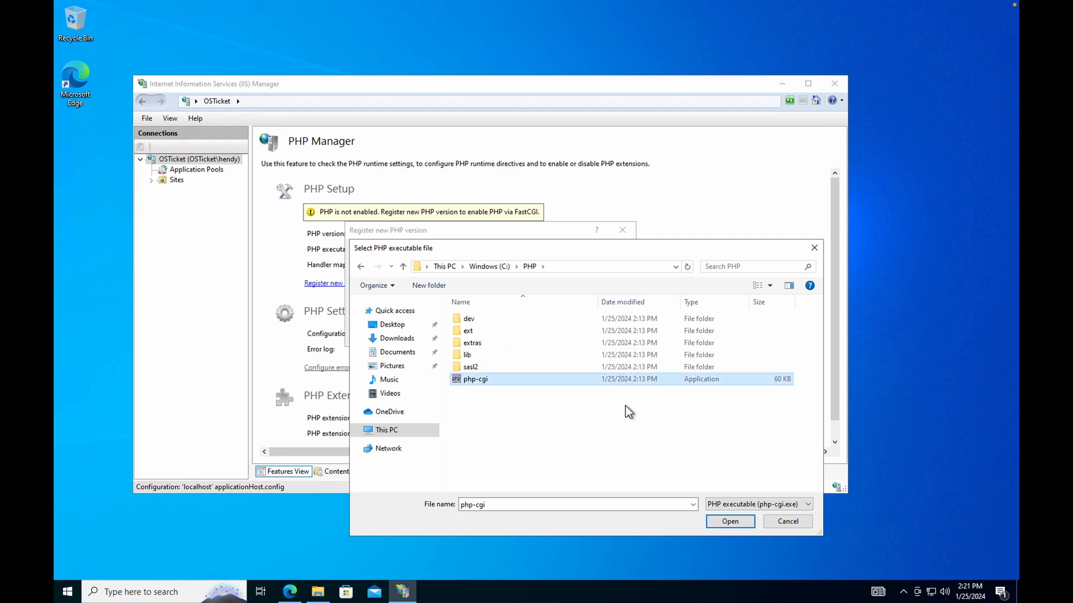
{"action": "left_click", "coordinate": [730, 522]}
{"action": "left_click", "coordinate": [549, 334]}
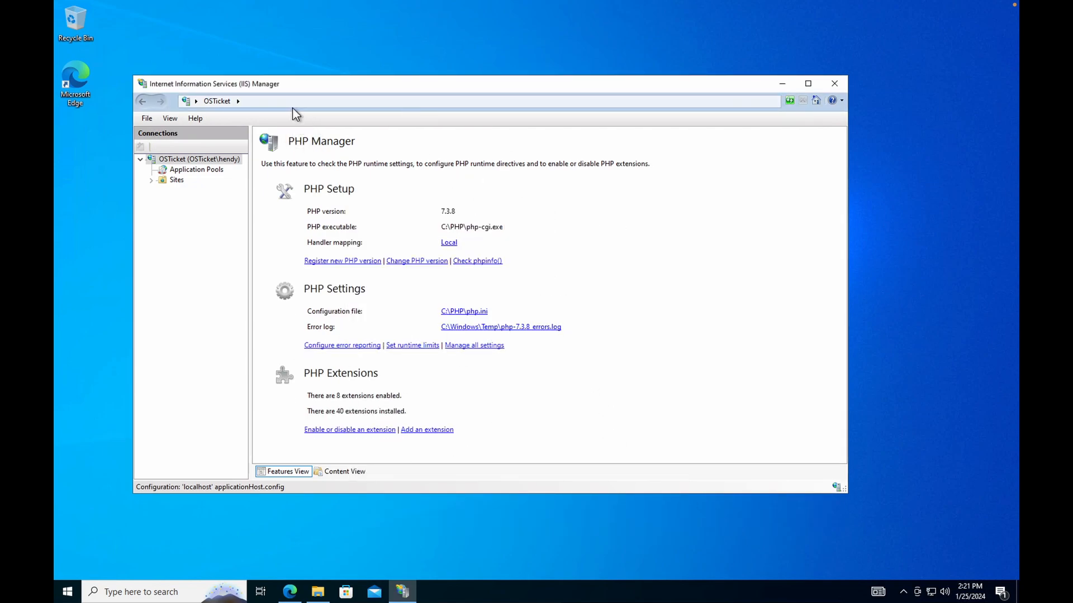
{"action": "left_click_drag", "start_coordinate": [324, 84], "coordinate": [317, 66]}
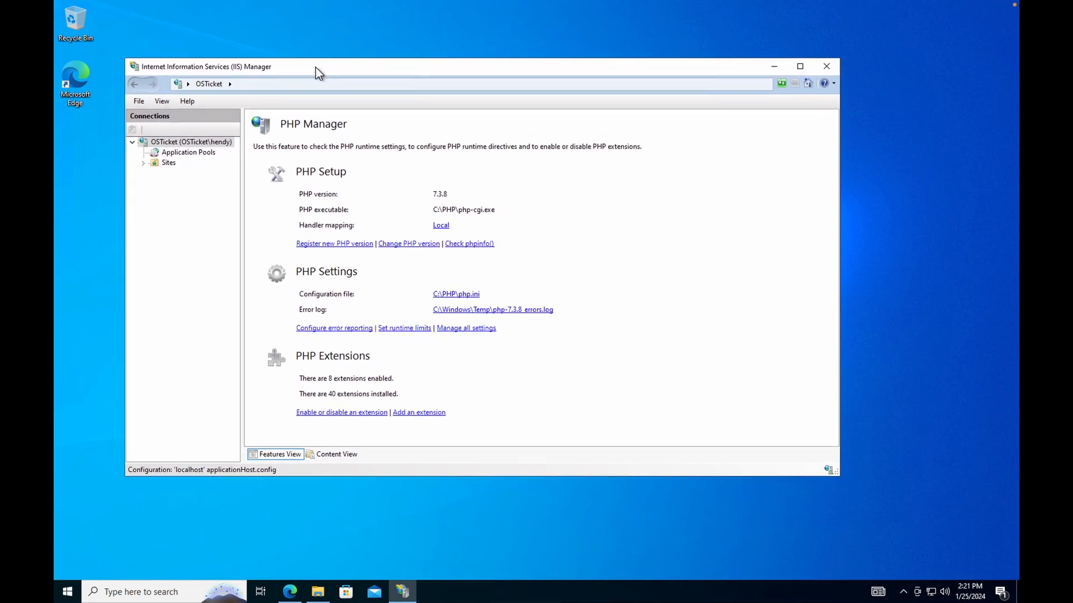
Look over the Sites list, Default Web Site's home page and the server's URL Rewrite feature.
{"action": "left_click", "coordinate": [165, 163]}
{"action": "left_click", "coordinate": [143, 163]}
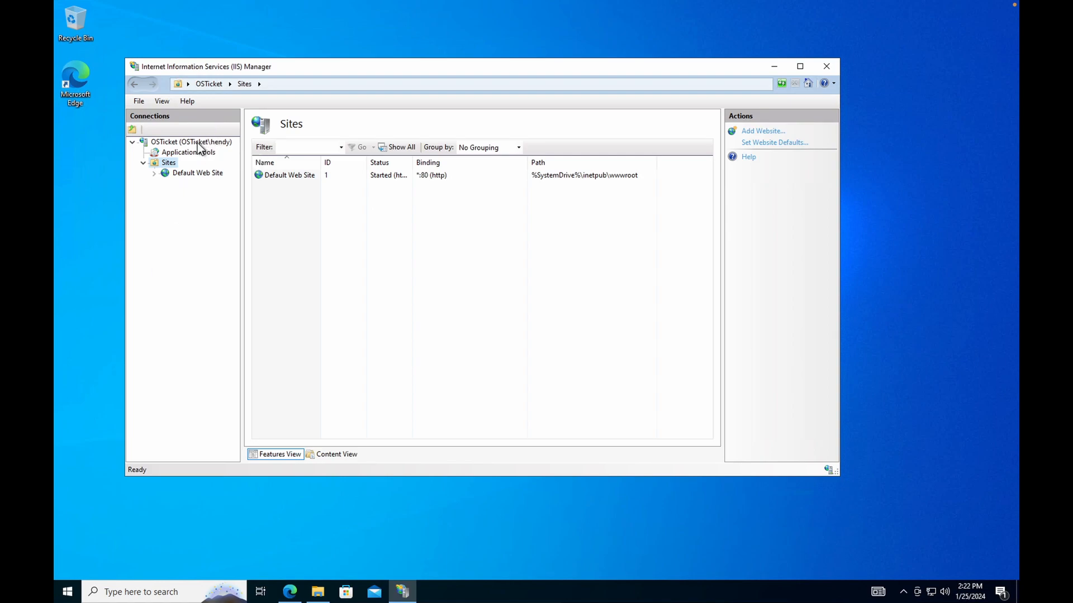
{"action": "left_click", "coordinate": [196, 174]}
{"action": "left_click", "coordinate": [168, 162]}
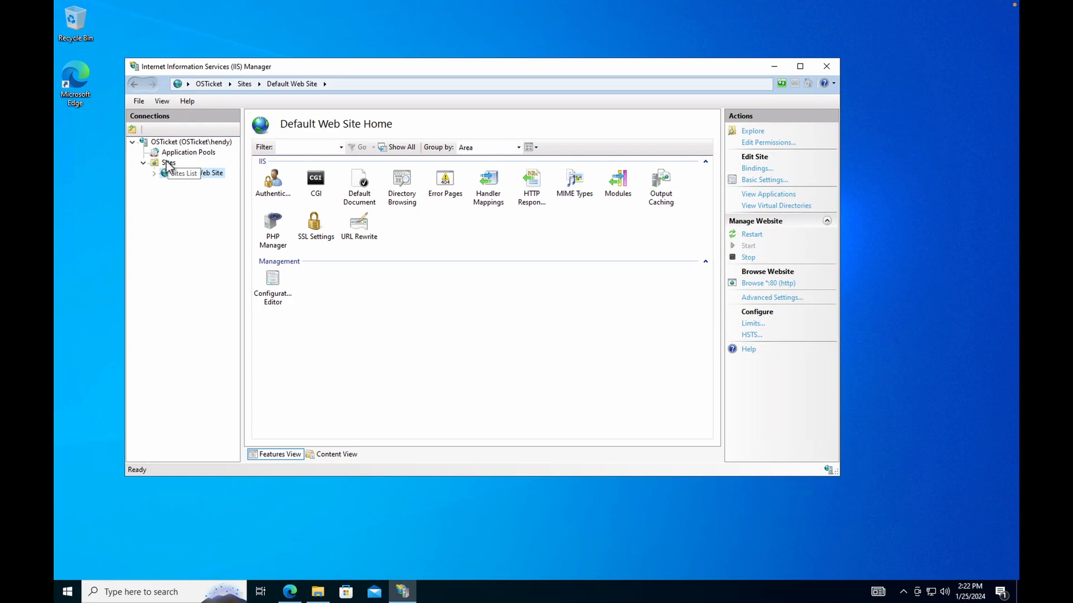
{"action": "left_click", "coordinate": [180, 143]}
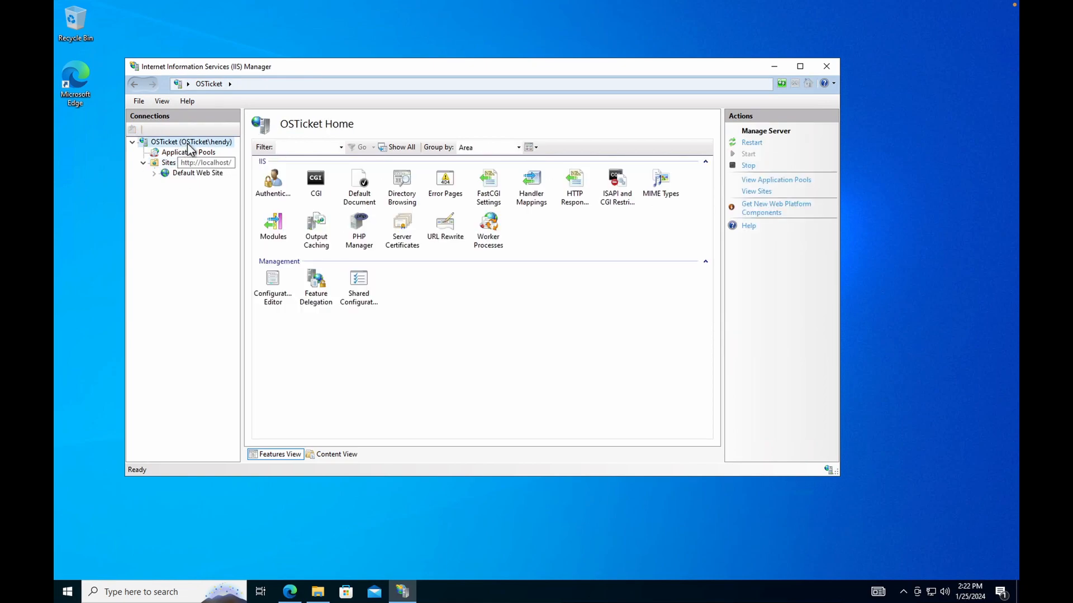
{"action": "left_click", "coordinate": [445, 224]}
{"action": "double_click", "coordinate": [445, 222]}
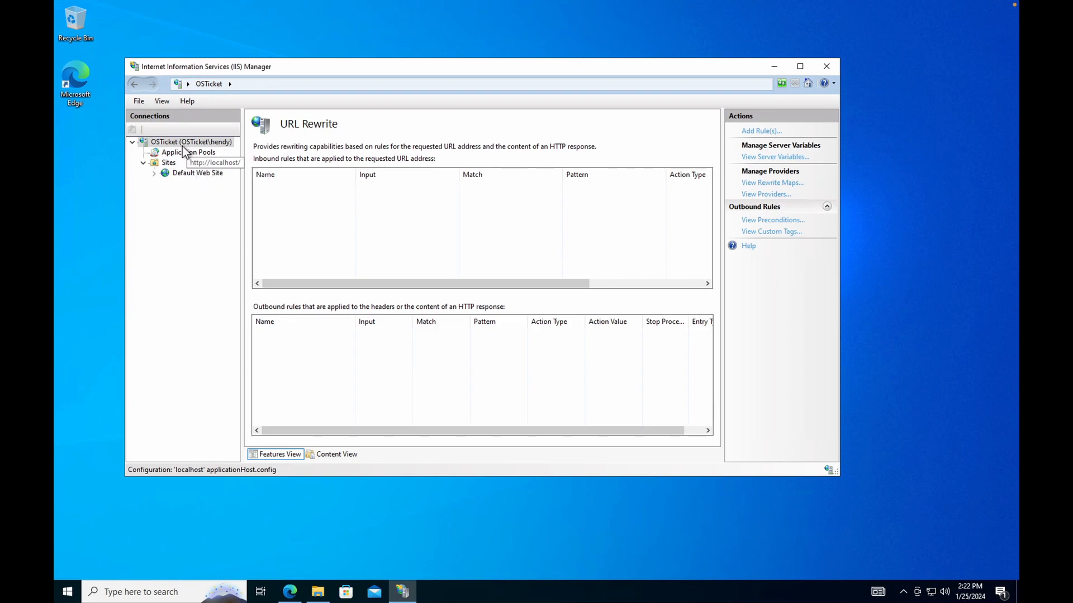
Expand Sites > Default Web Site and select the osTicket folder to show osTicket Home.
{"action": "left_click", "coordinate": [163, 141]}
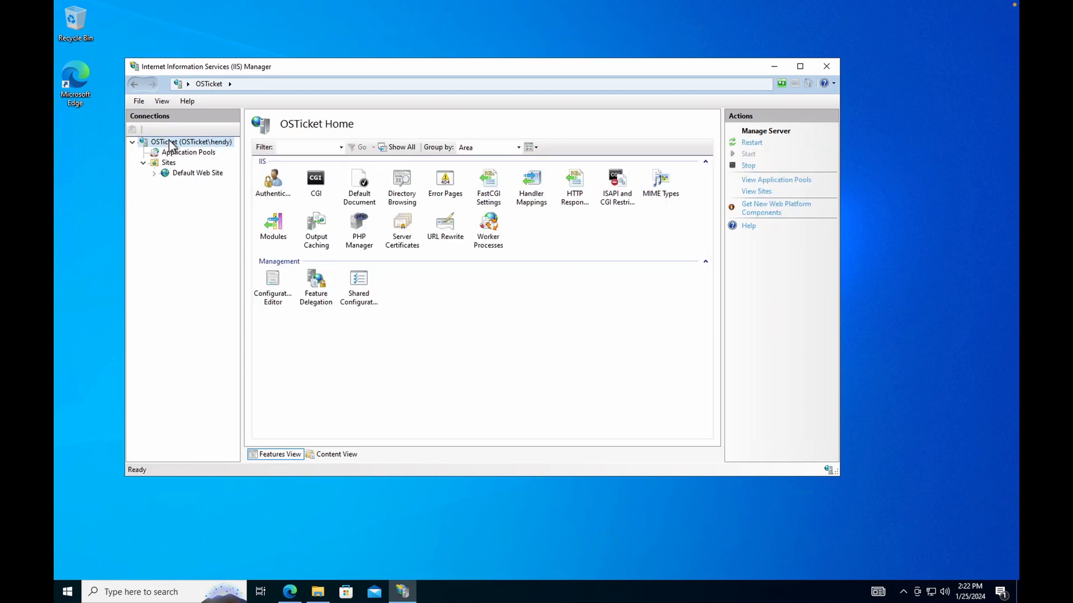
{"action": "left_click", "coordinate": [155, 165]}
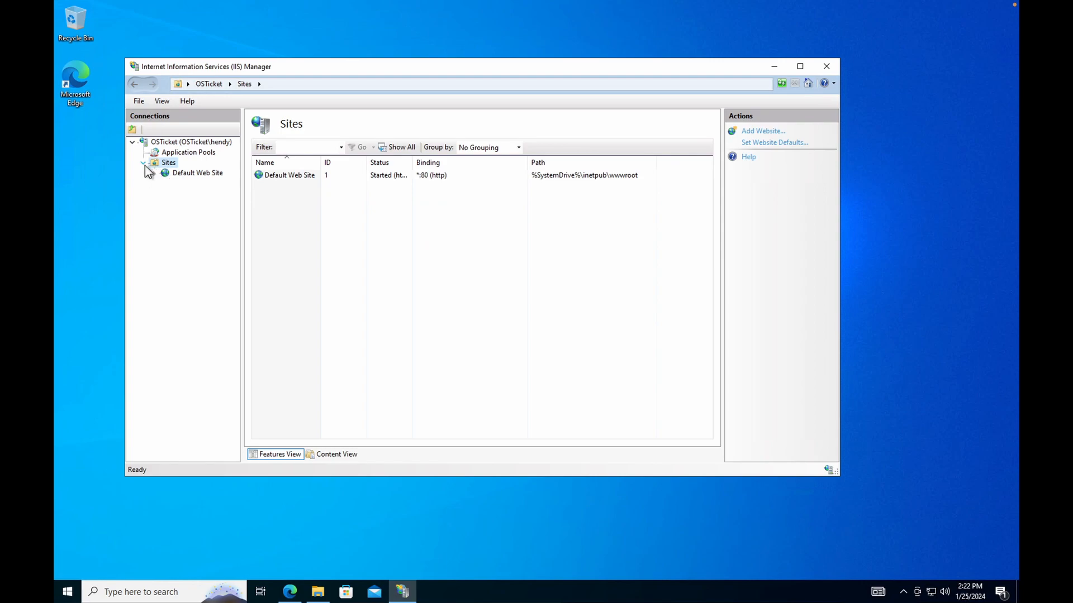
{"action": "left_click", "coordinate": [199, 173]}
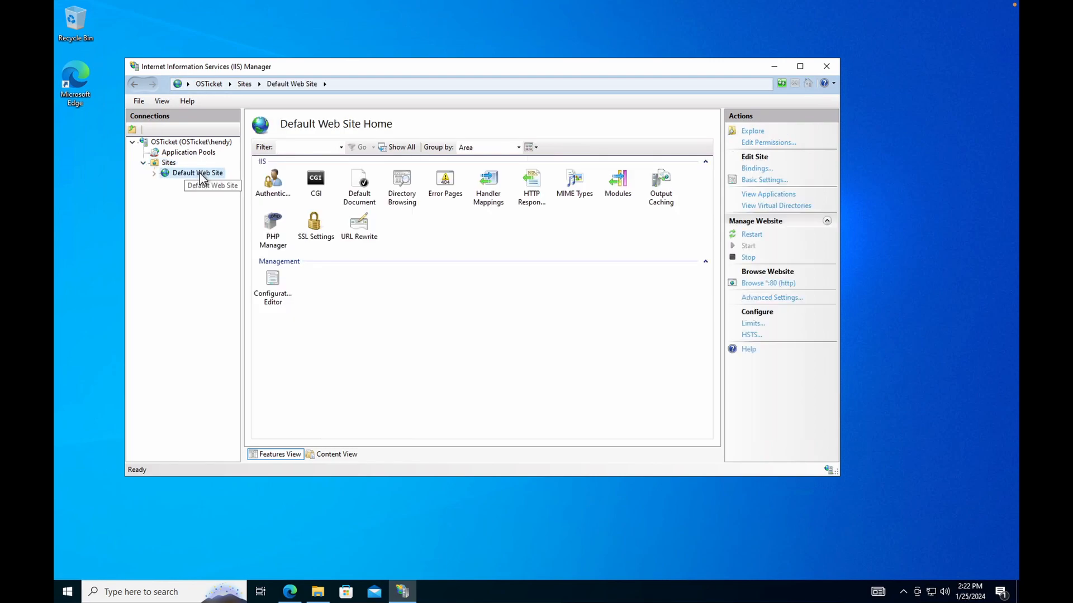
{"action": "double_click", "coordinate": [199, 173]}
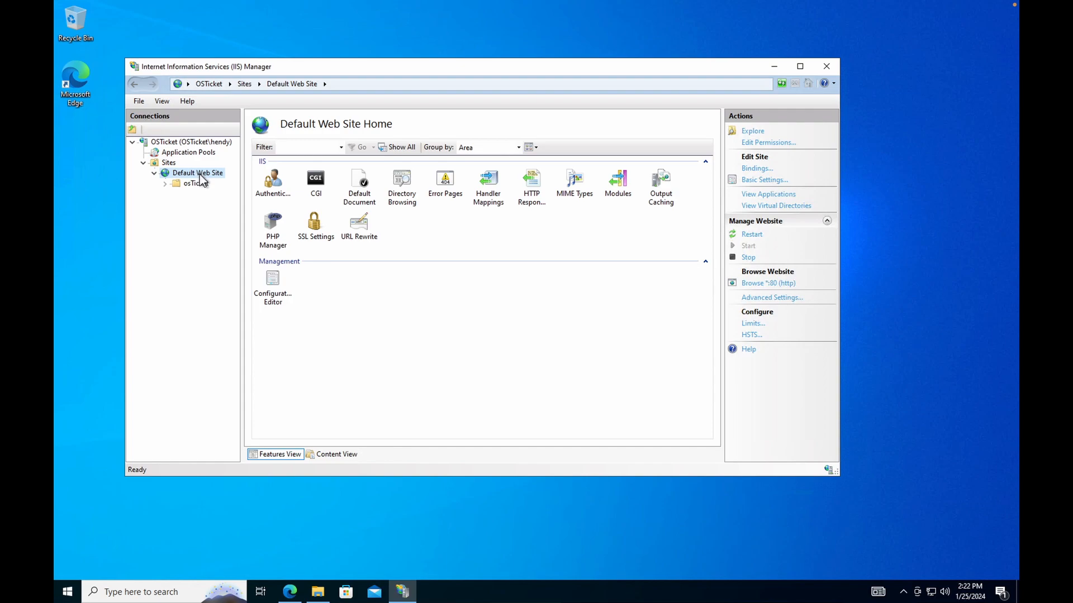
{"action": "left_click", "coordinate": [143, 164]}
{"action": "left_click", "coordinate": [143, 164]}
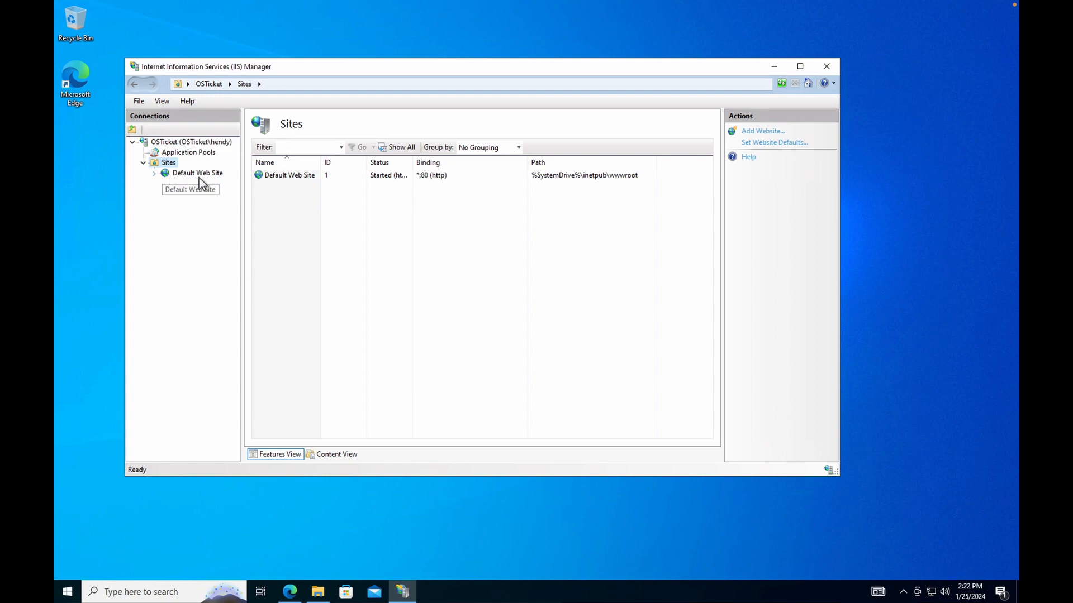
{"action": "left_click", "coordinate": [155, 174]}
{"action": "left_click", "coordinate": [165, 185]}
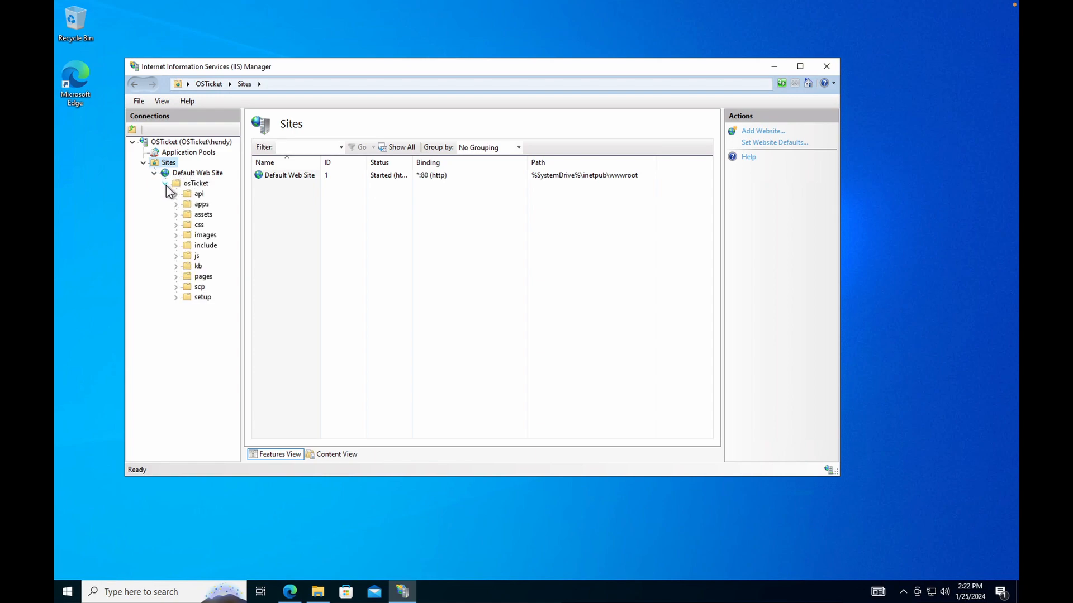
{"action": "left_click", "coordinate": [196, 185]}
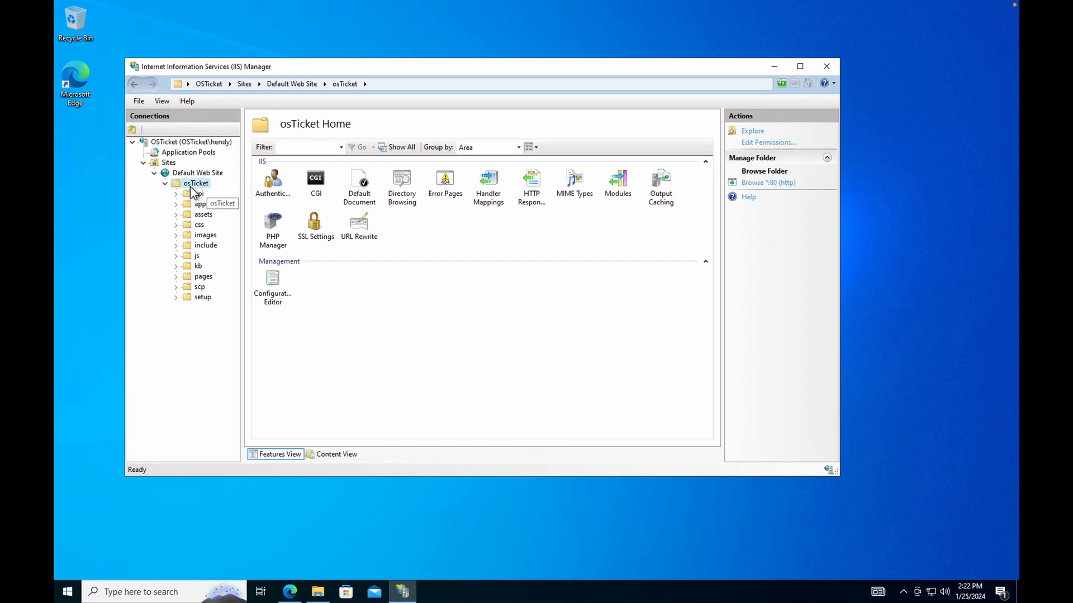
{"action": "double_click", "coordinate": [189, 184]}
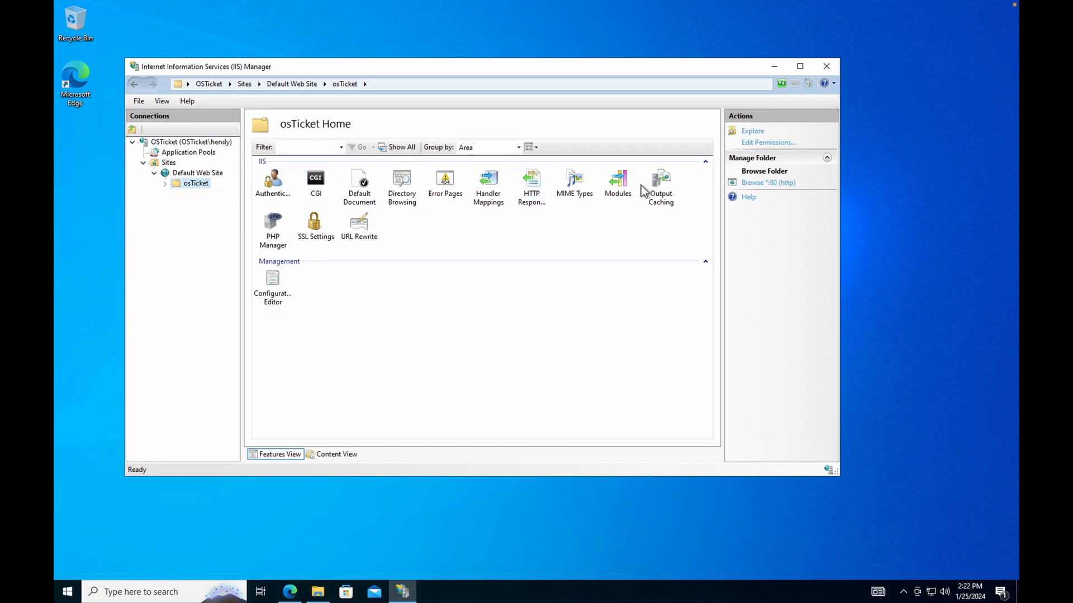
Browse *:80 to load localhost/osTicket/setup, close the IIS welcome tab, and restore Edge.
{"action": "left_click", "coordinate": [780, 183]}
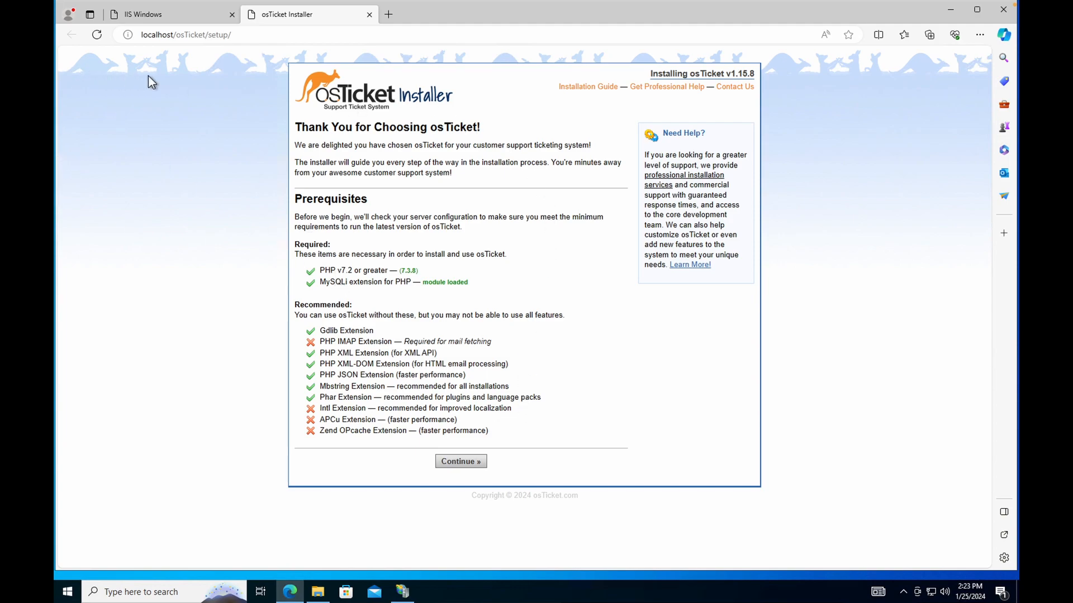
{"action": "mouse_move", "coordinate": [56, 4]}
{"action": "left_click", "coordinate": [180, 15]}
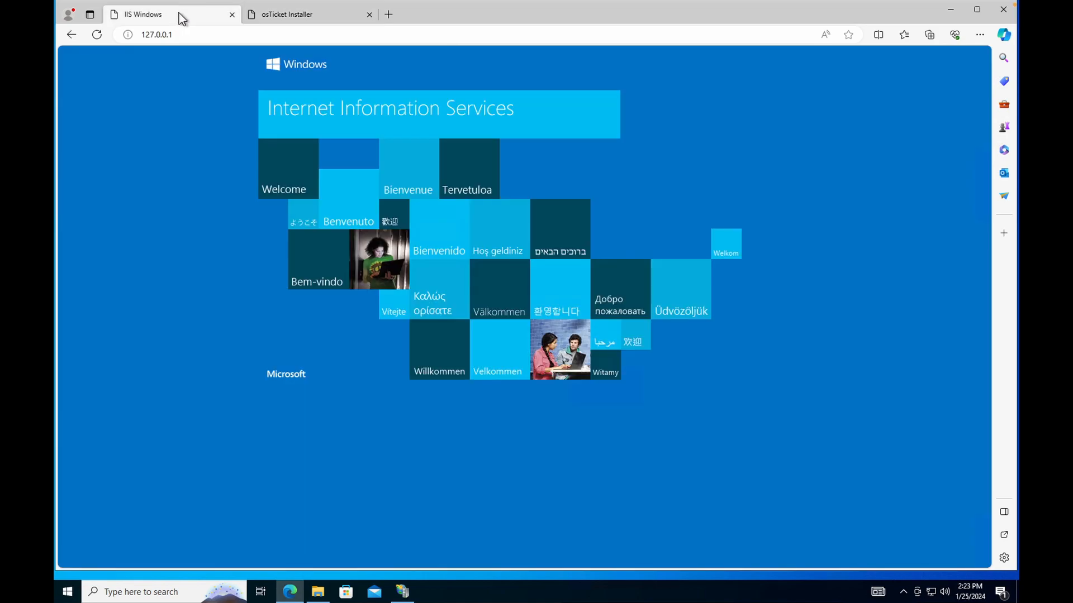
{"action": "left_click", "coordinate": [330, 16]}
{"action": "left_click", "coordinate": [232, 15]}
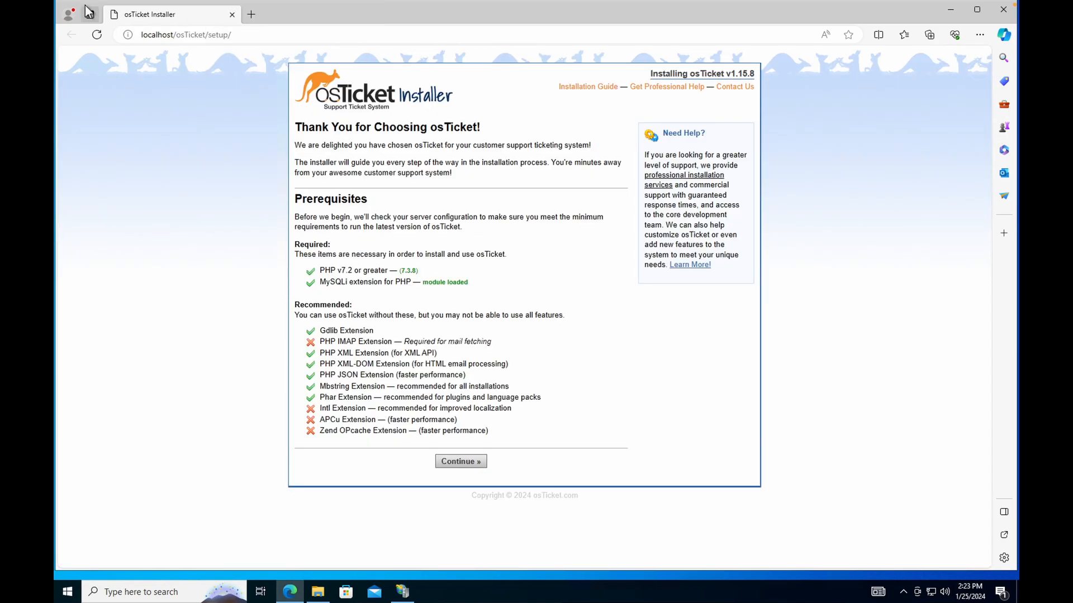
{"action": "mouse_move", "coordinate": [89, 14]}
{"action": "double_click", "coordinate": [321, 21]}
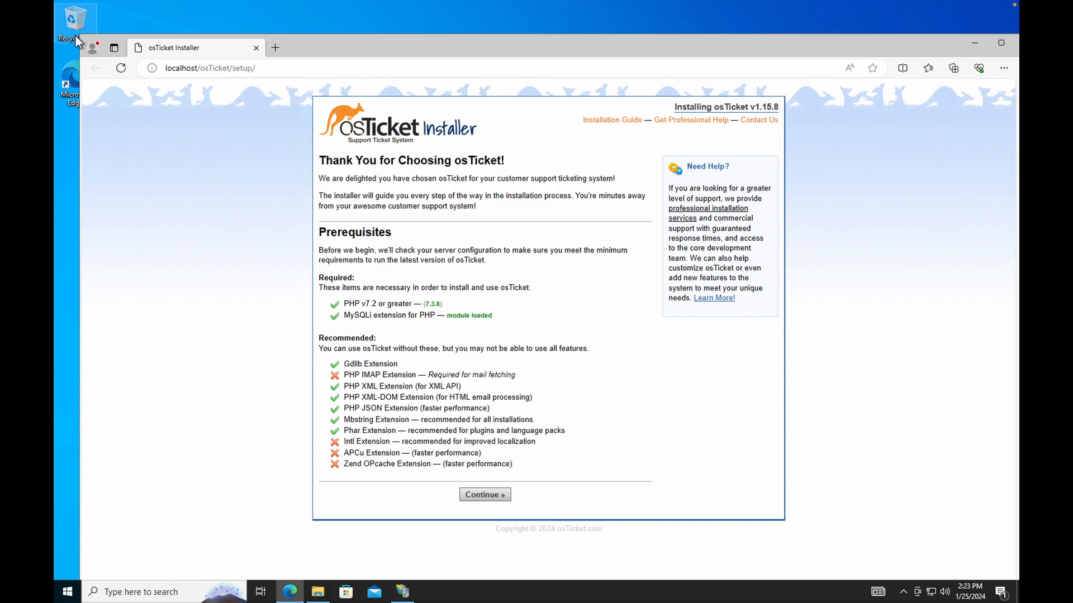
Open PHP Manager at the OSTicket server level, showing PHP 7.3.8 with 8 of 40 extensions enabled.
{"action": "left_click_drag", "start_coordinate": [80, 35], "coordinate": [430, 129]}
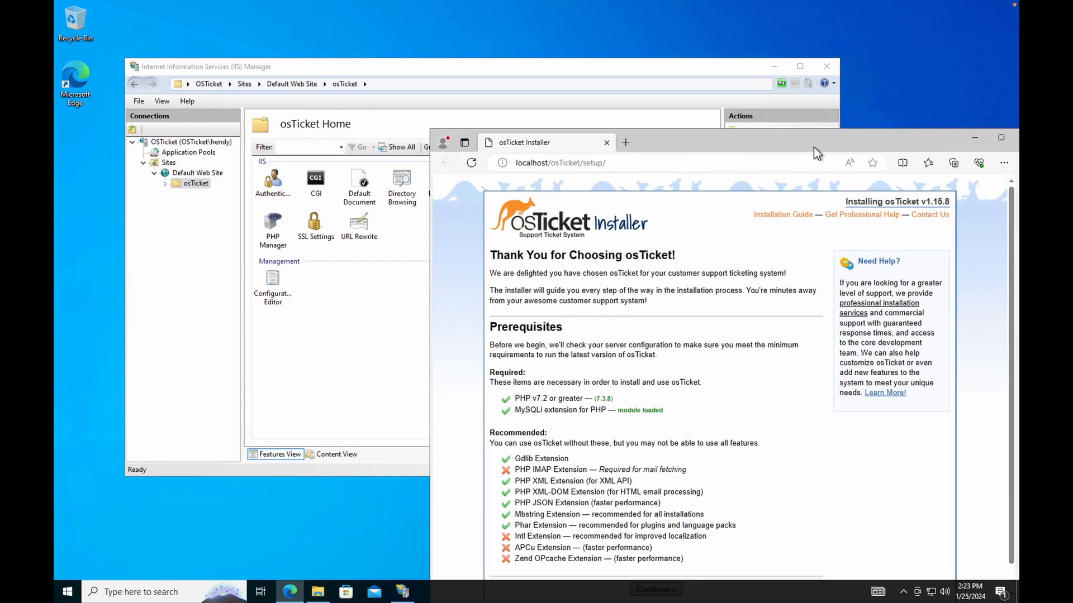
{"action": "left_click_drag", "start_coordinate": [804, 139], "coordinate": [759, 73]}
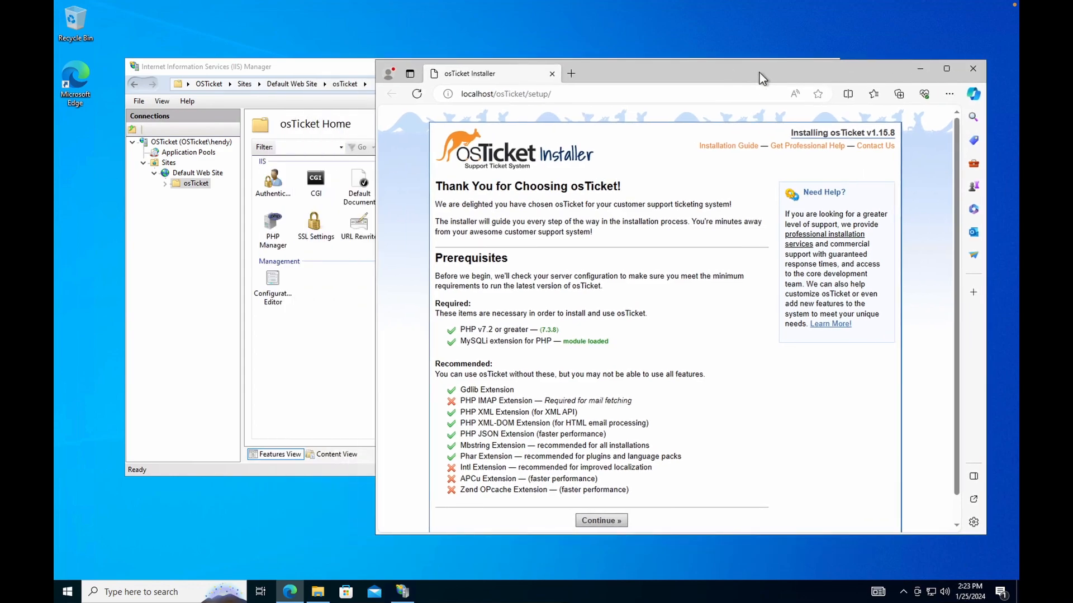
{"action": "left_click", "coordinate": [327, 75]}
{"action": "left_click", "coordinate": [184, 143]}
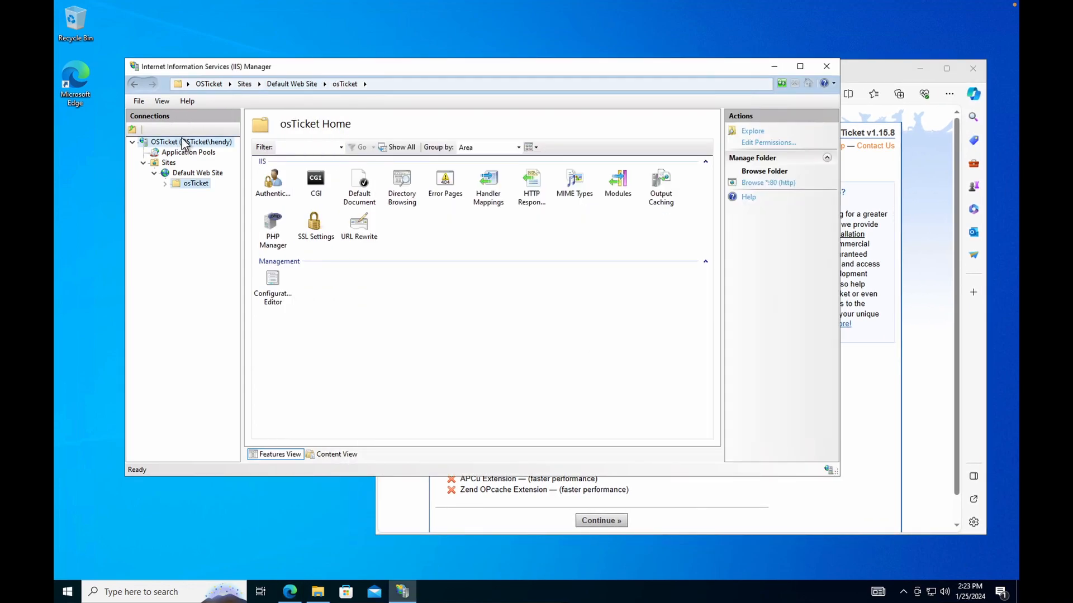
{"action": "double_click", "coordinate": [359, 226]}
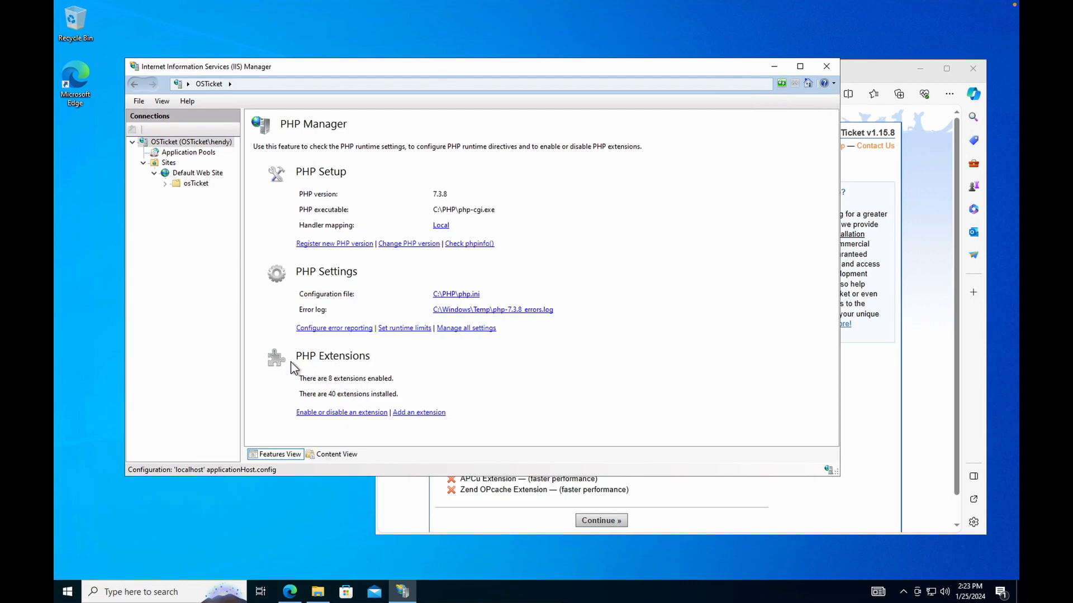
Arrange the IIS Manager and Edge installer windows side by side.
{"action": "left_click", "coordinate": [874, 418]}
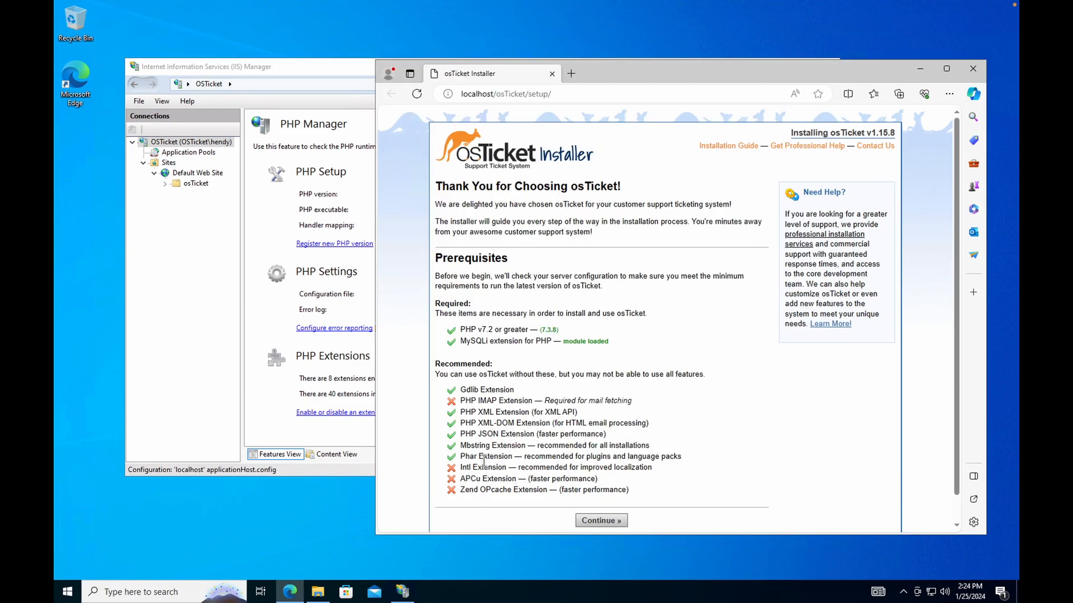
{"action": "left_click_drag", "start_coordinate": [750, 70], "coordinate": [764, 69]}
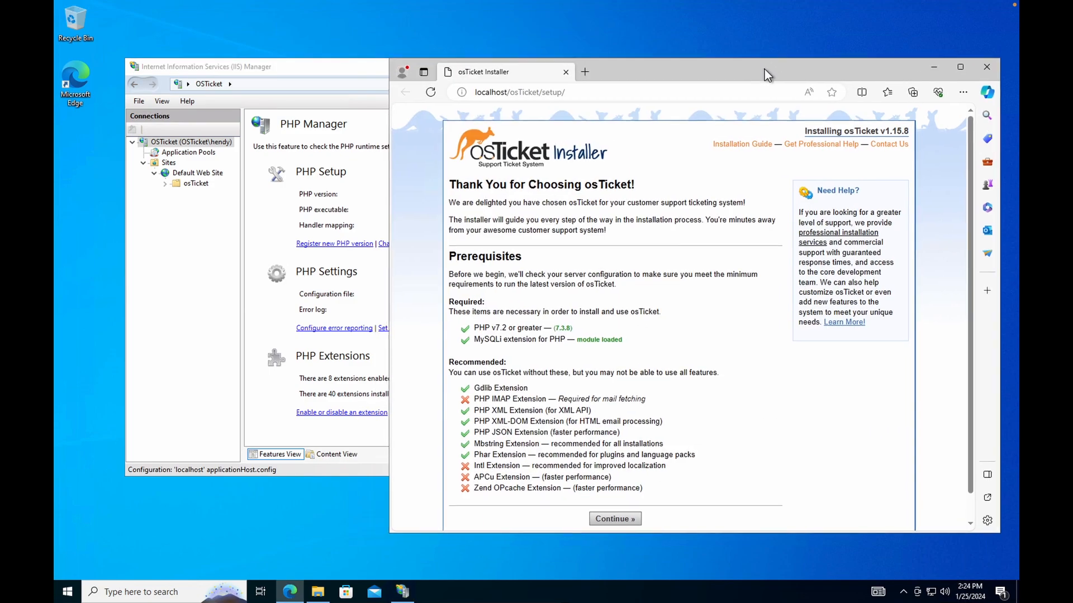
{"action": "left_click_drag", "start_coordinate": [342, 65], "coordinate": [285, 33]}
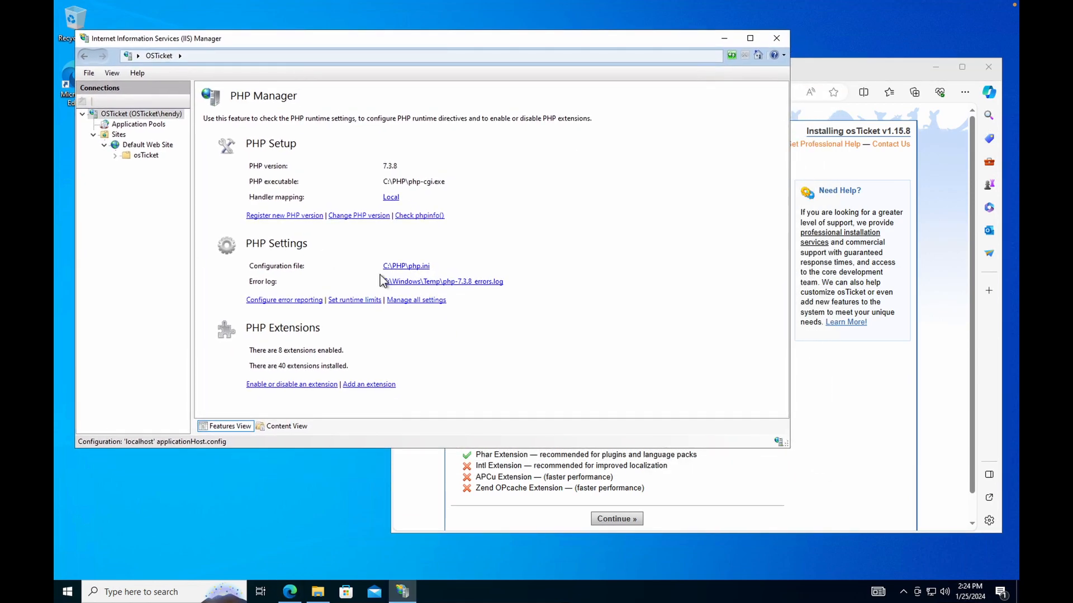
{"action": "left_click_drag", "start_coordinate": [793, 204], "coordinate": [622, 201]}
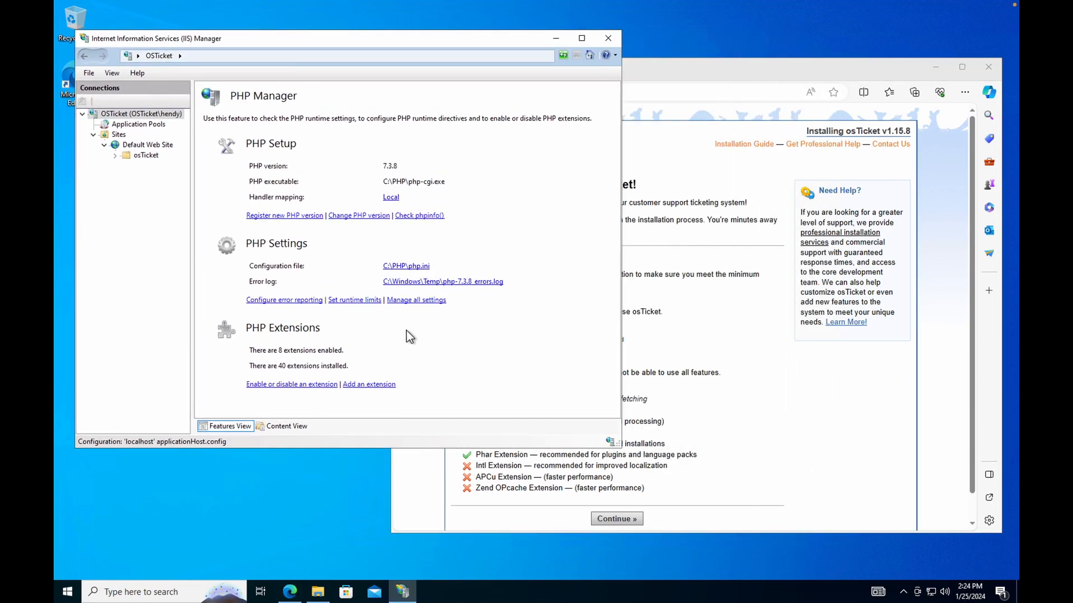
Open the PHP extensions list and check the installer page for the missing IMAP and Intl extensions.
{"action": "left_click", "coordinate": [283, 388]}
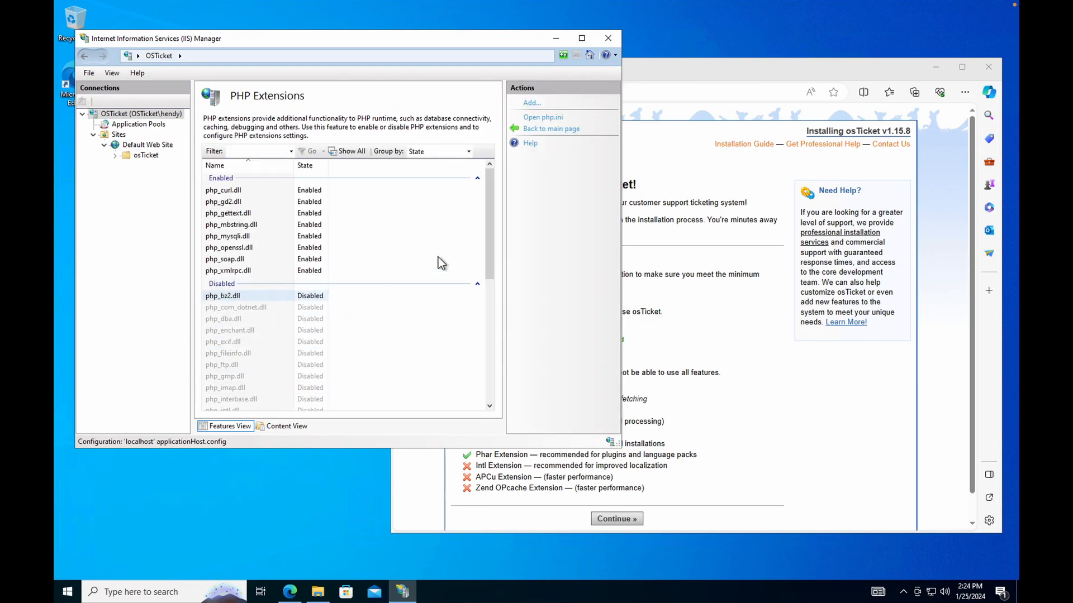
{"action": "left_click_drag", "start_coordinate": [408, 38], "coordinate": [399, 18]}
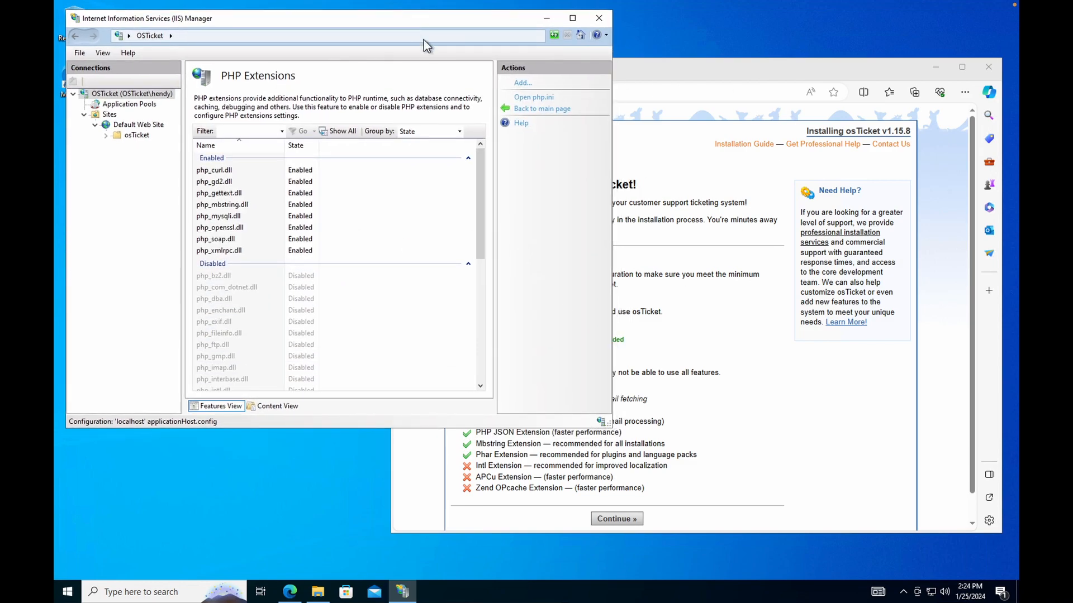
{"action": "left_click_drag", "start_coordinate": [743, 69], "coordinate": [774, 95]}
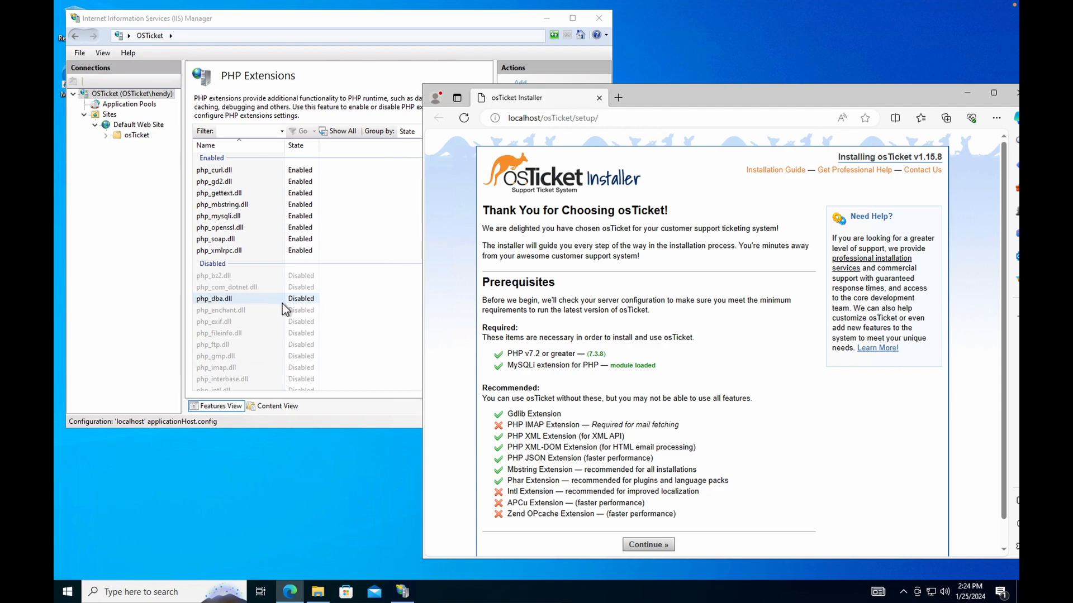
{"action": "left_click", "coordinate": [399, 308]}
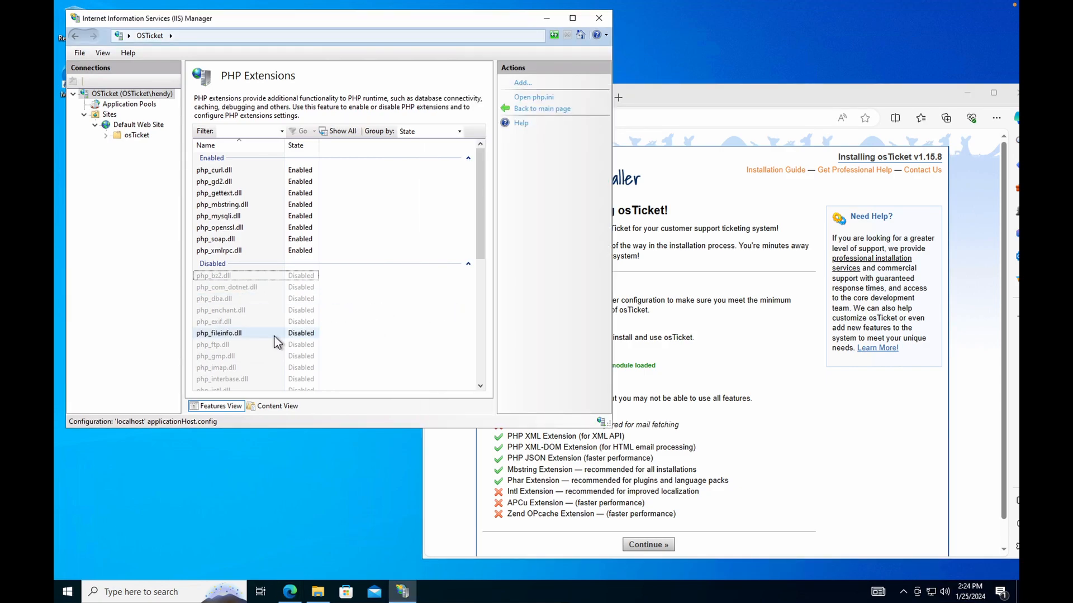
{"action": "left_click", "coordinate": [658, 471]}
{"action": "left_click_drag", "start_coordinate": [544, 428], "coordinate": [524, 428]}
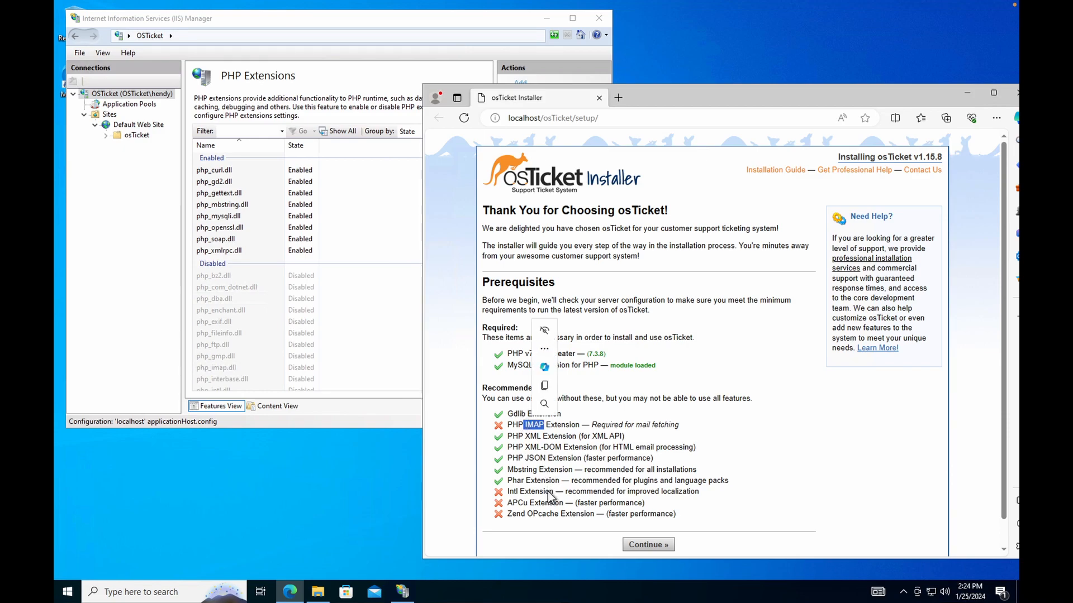
{"action": "left_click", "coordinate": [517, 492]}
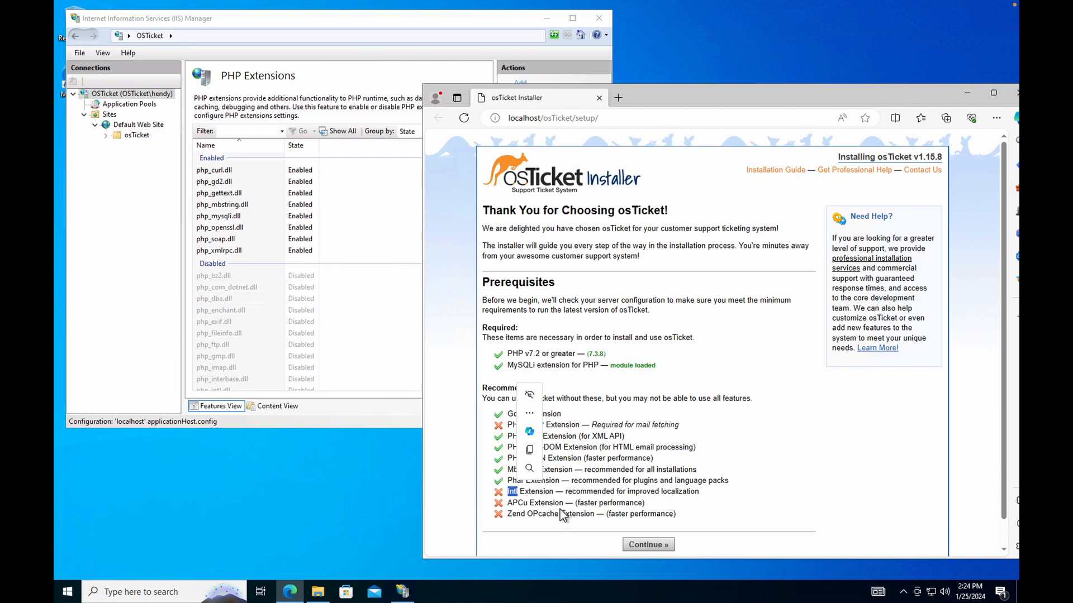
{"action": "left_click", "coordinate": [663, 473]}
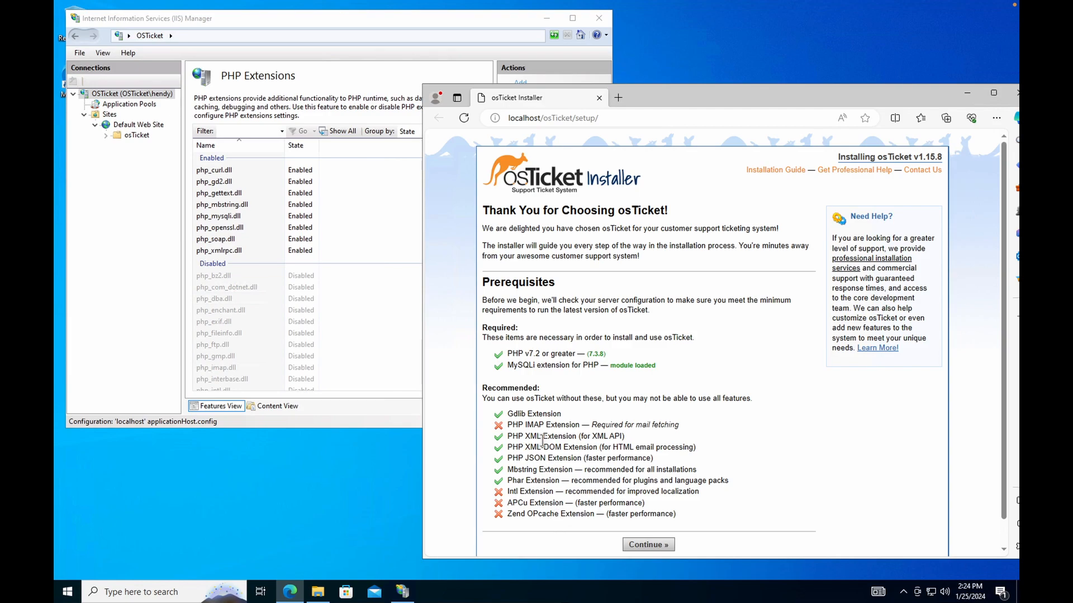
Enable the php_intl.dll extension.
{"action": "left_click", "coordinate": [403, 311]}
{"action": "left_click", "coordinate": [240, 277]}
{"action": "scroll", "coordinate": [229, 319], "scroll_direction": "down", "scroll_amount": 2}
{"action": "left_click", "coordinate": [226, 326]}
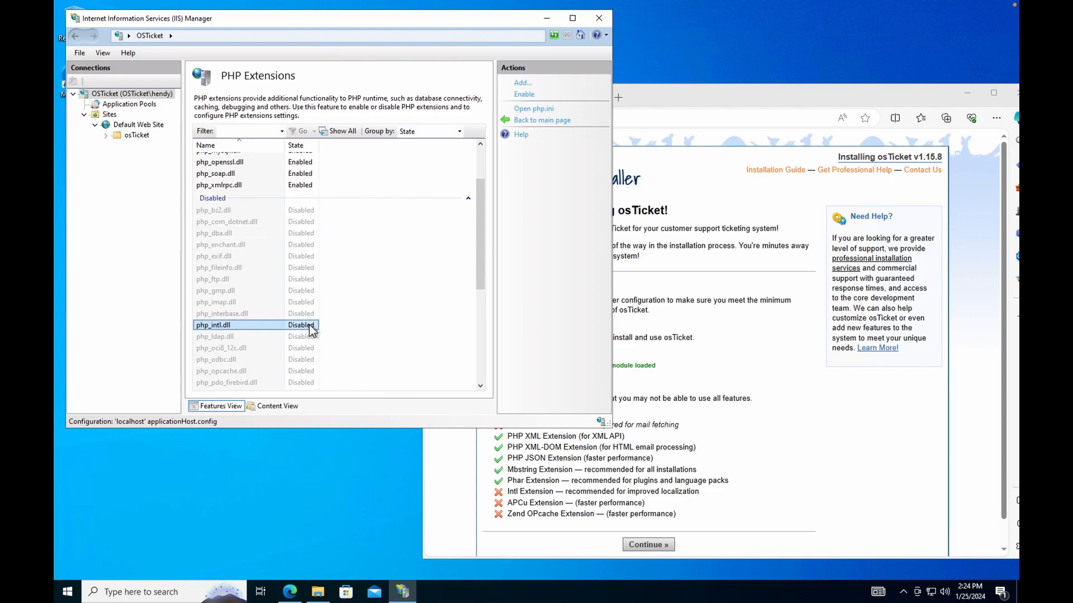
{"action": "left_click", "coordinate": [528, 94]}
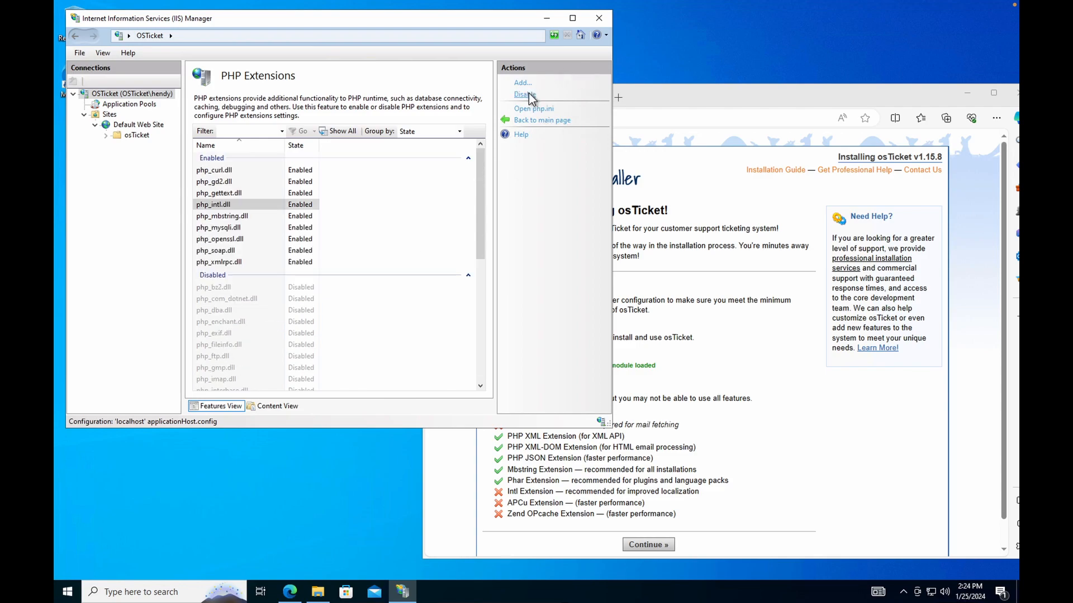
Enable php_imap.dll and php_opcache.dll, then return to the PHP Manager main page.
{"action": "scroll", "coordinate": [226, 327], "scroll_direction": "down", "scroll_amount": 3}
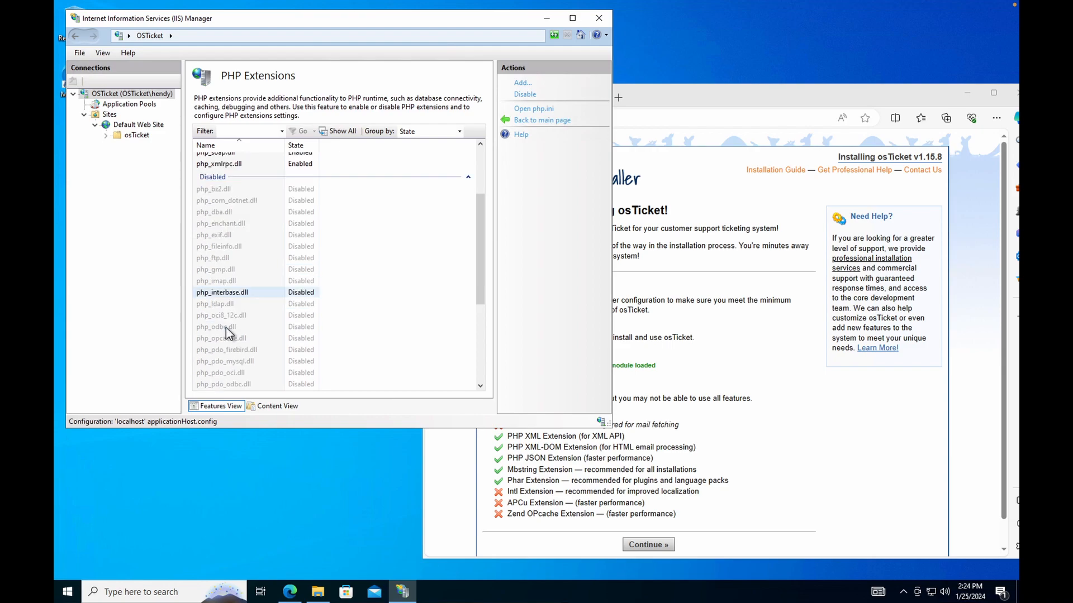
{"action": "left_click", "coordinate": [237, 282]}
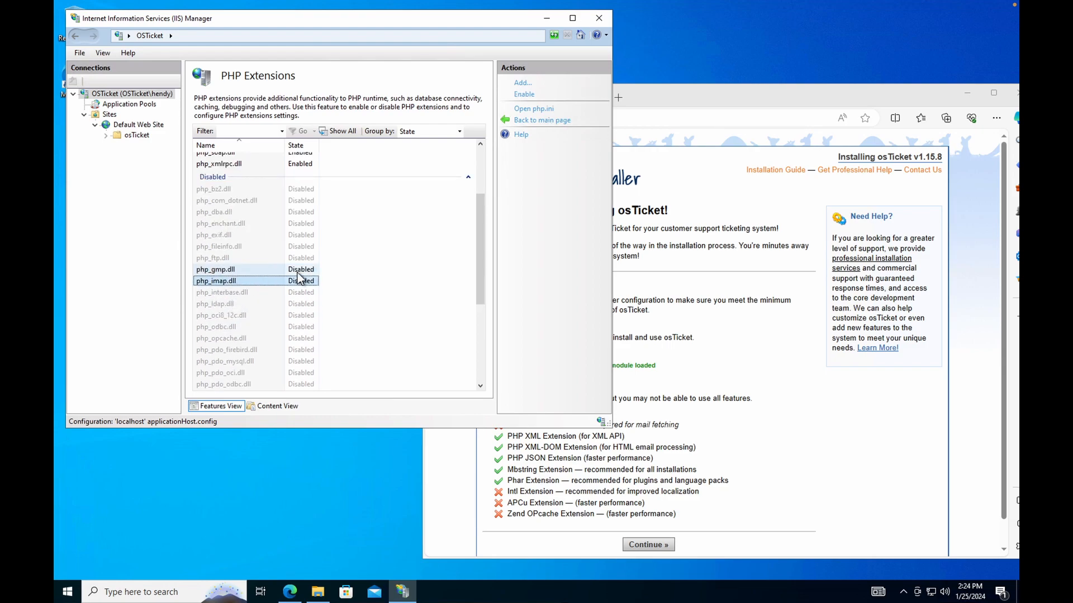
{"action": "right_click", "coordinate": [311, 285]}
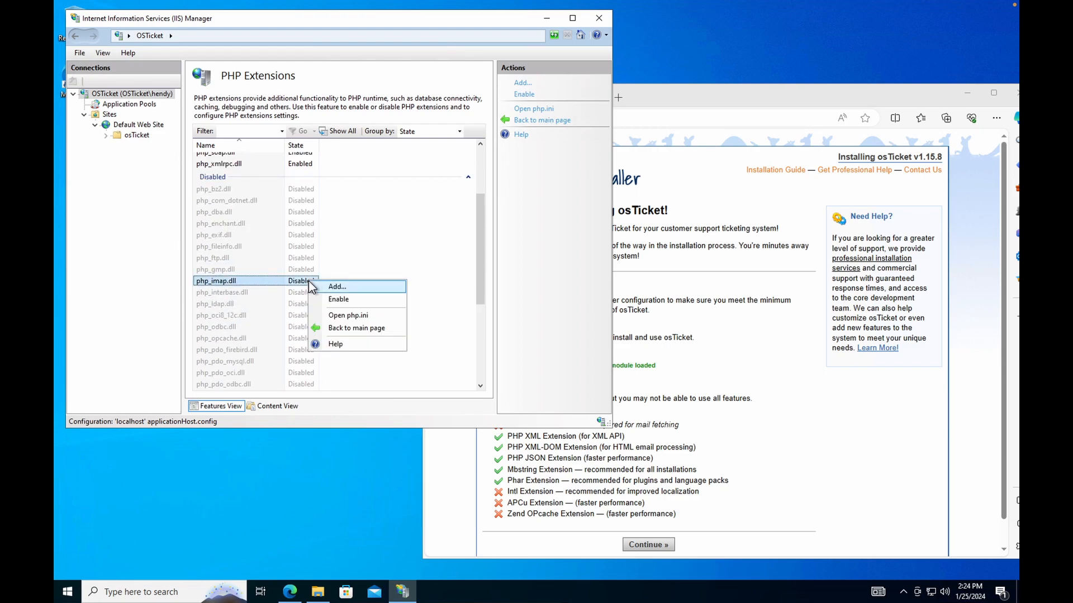
{"action": "left_click", "coordinate": [340, 300]}
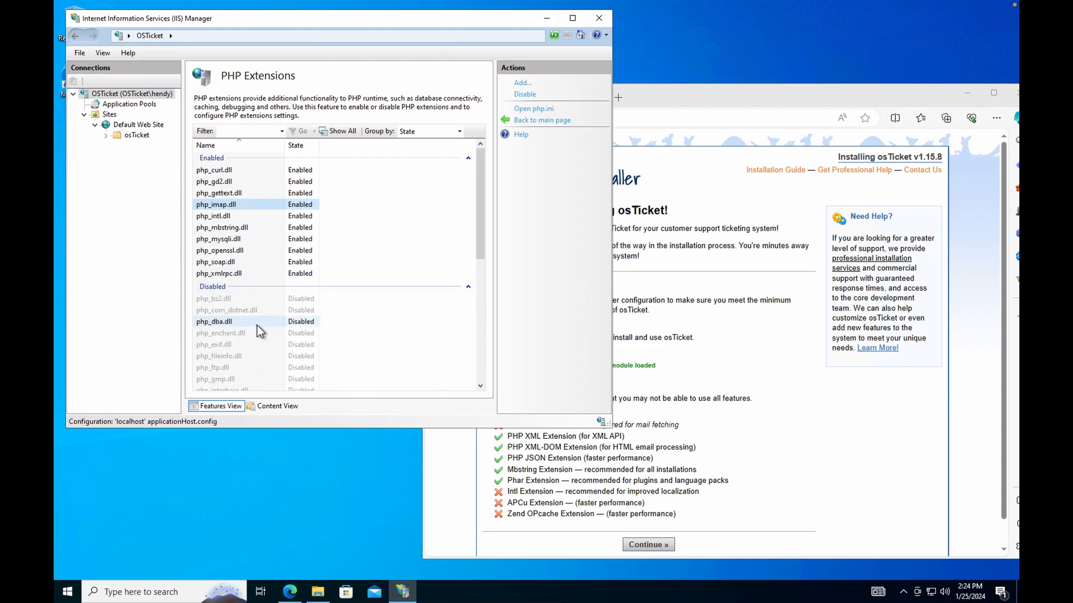
{"action": "scroll", "coordinate": [258, 335], "scroll_direction": "down", "scroll_amount": 2}
{"action": "left_click", "coordinate": [272, 274]}
{"action": "right_click", "coordinate": [289, 278]}
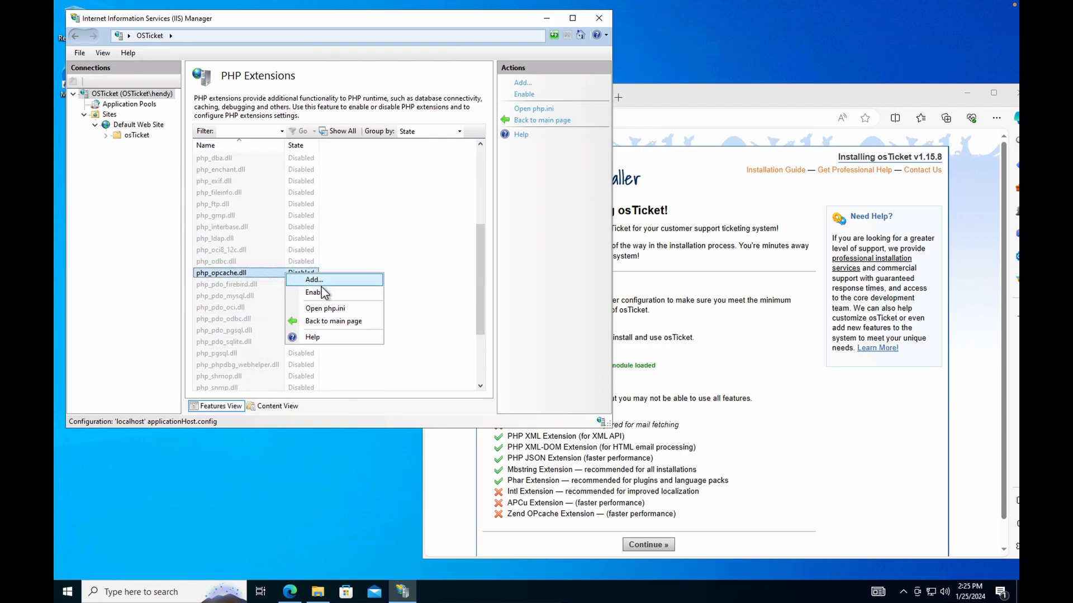
{"action": "left_click", "coordinate": [327, 290]}
{"action": "scroll", "coordinate": [242, 354], "scroll_direction": "down", "scroll_amount": 3}
{"action": "scroll", "coordinate": [243, 354], "scroll_direction": "up", "scroll_amount": 3}
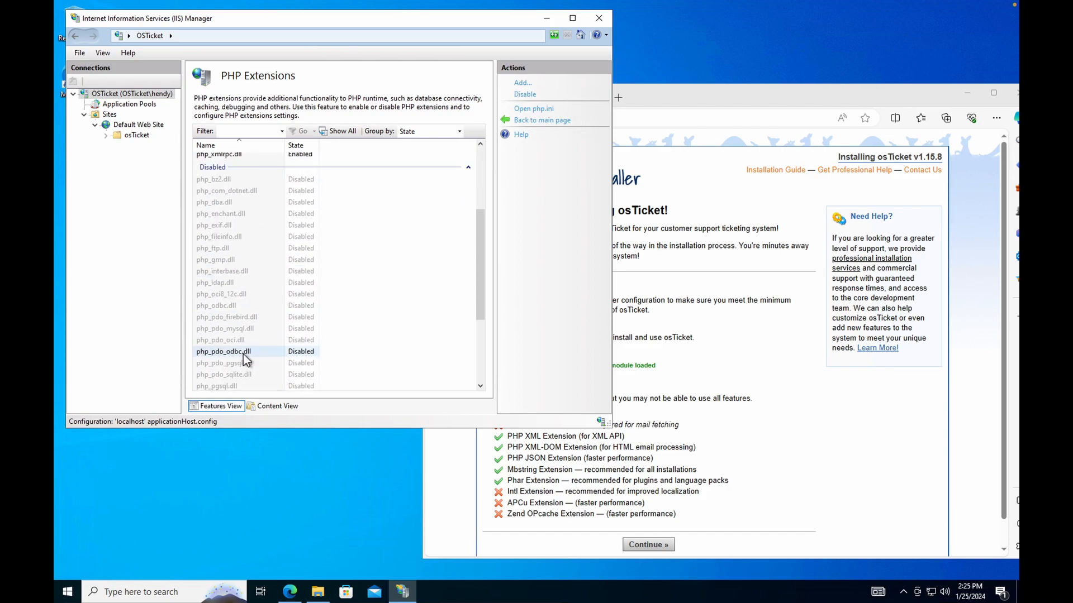
{"action": "left_click", "coordinate": [553, 120]}
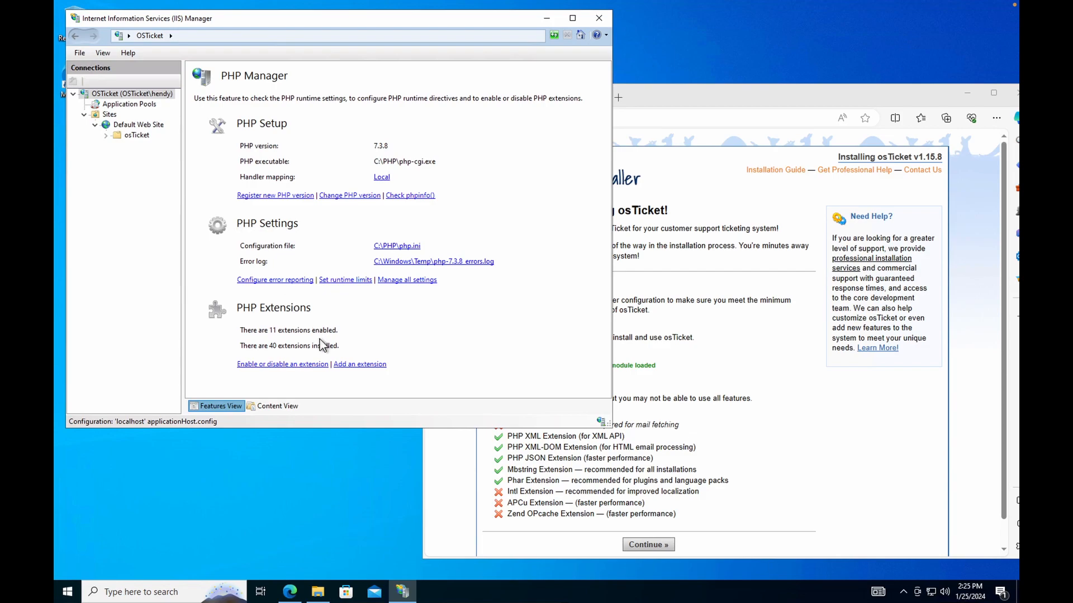
Reload the osTicket installer page so the IMAP and Intl extensions show green checks.
{"action": "left_click", "coordinate": [797, 377]}
{"action": "left_click", "coordinate": [465, 118]}
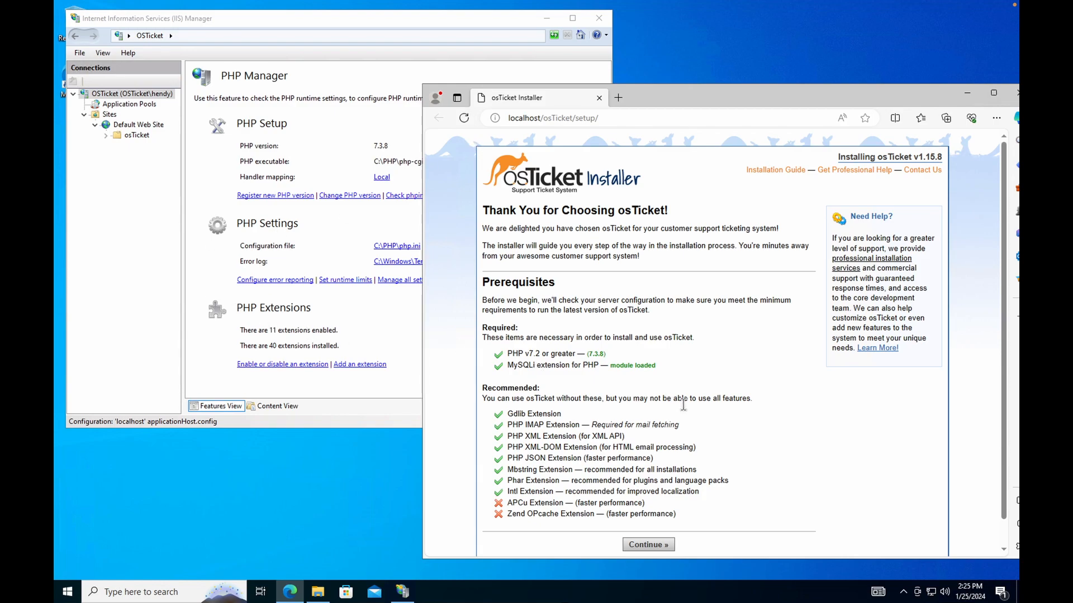
{"action": "scroll", "coordinate": [534, 425], "scroll_direction": "down", "scroll_amount": 1}
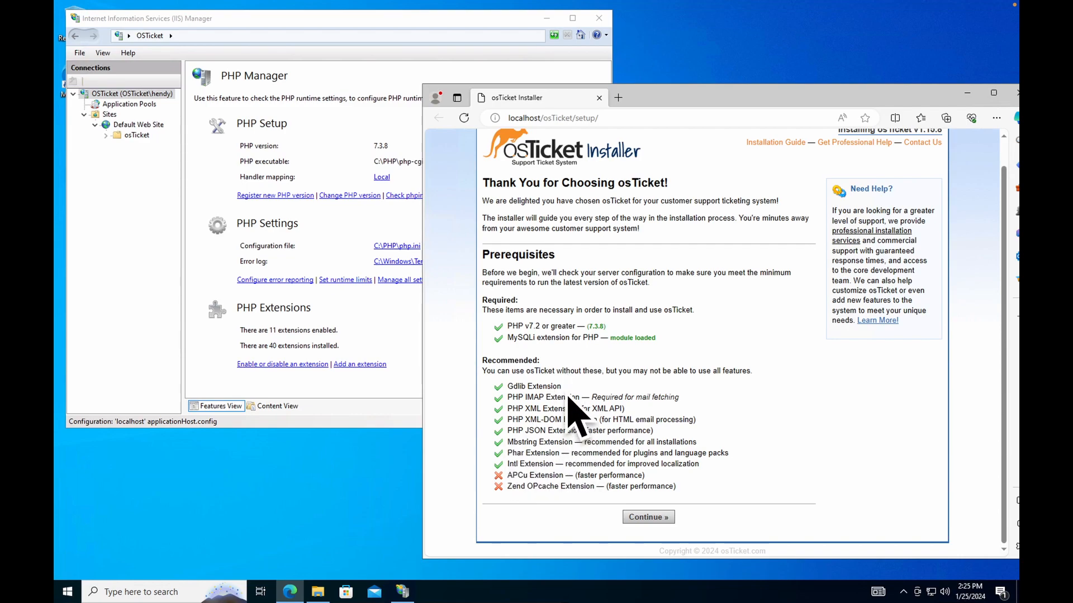
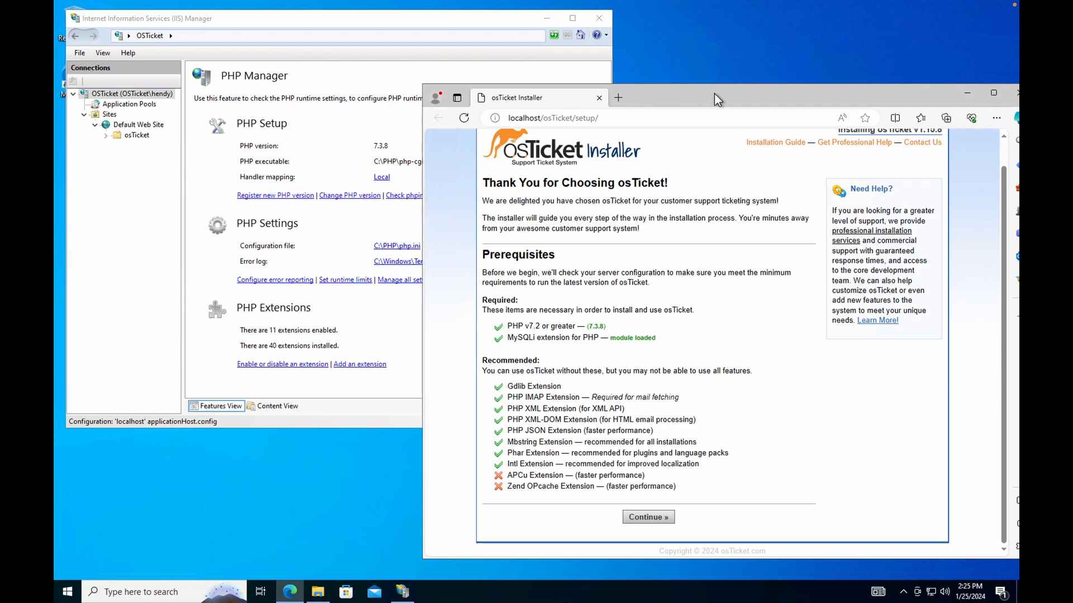
Shift the osTicket installer window up-left and open File Explorer from the taskbar.
{"action": "left_click_drag", "start_coordinate": [887, 99], "coordinate": [848, 73]}
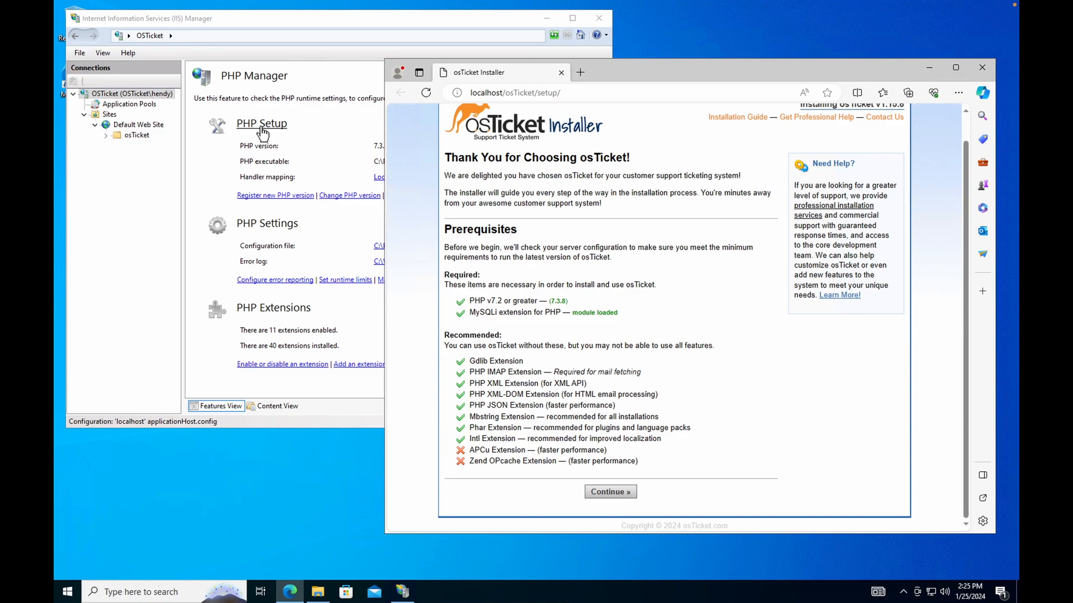
{"action": "left_click", "coordinate": [317, 591]}
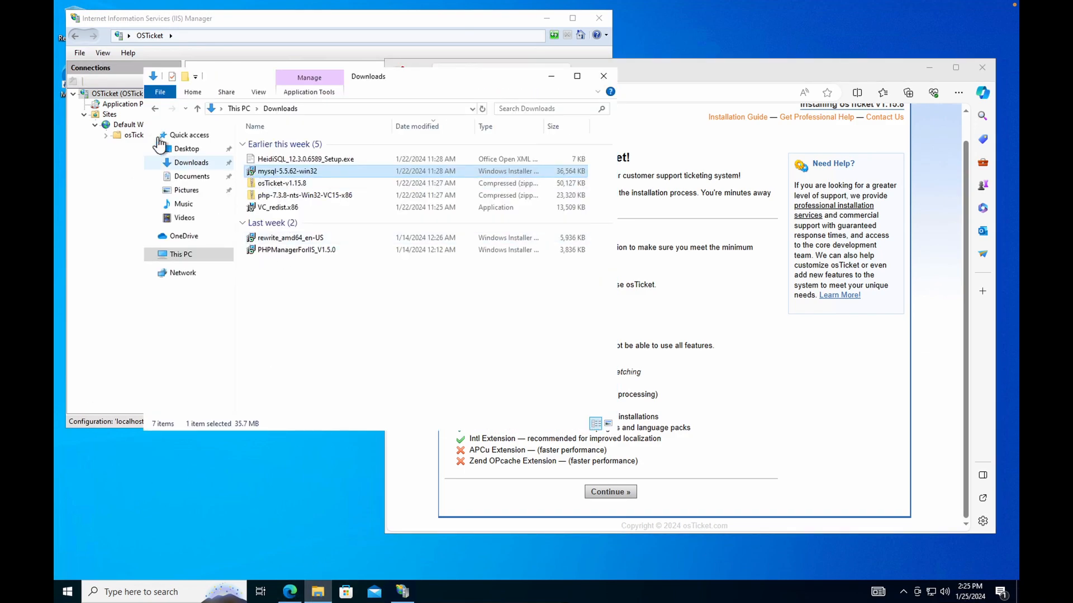
Navigate File Explorer to C:\inetpub\wwwroot\osTicket\include.
{"action": "left_click_drag", "start_coordinate": [482, 76], "coordinate": [484, 113]}
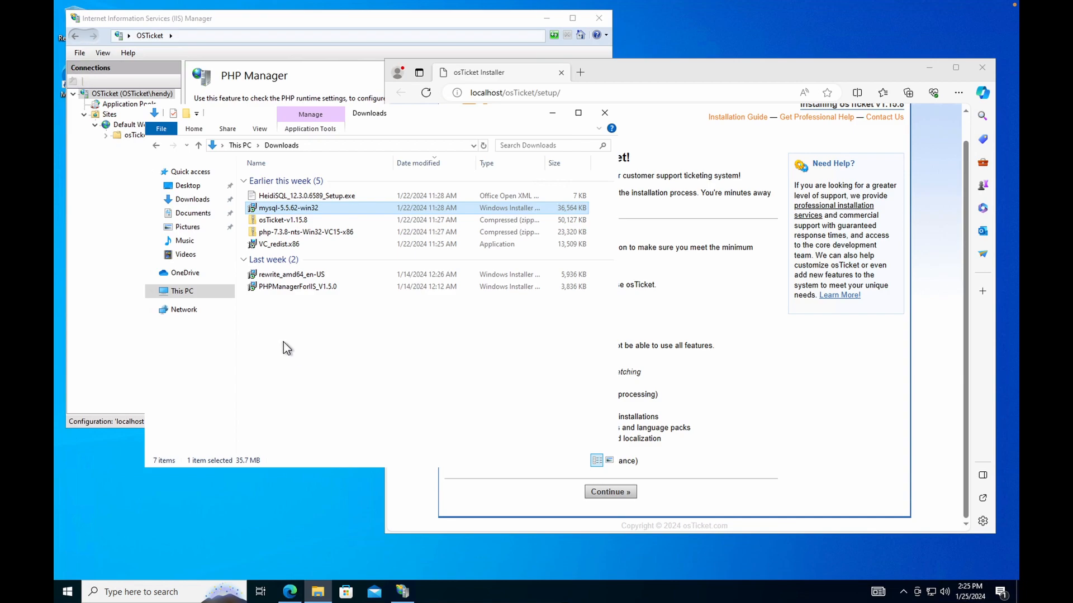
{"action": "left_click", "coordinate": [150, 291]}
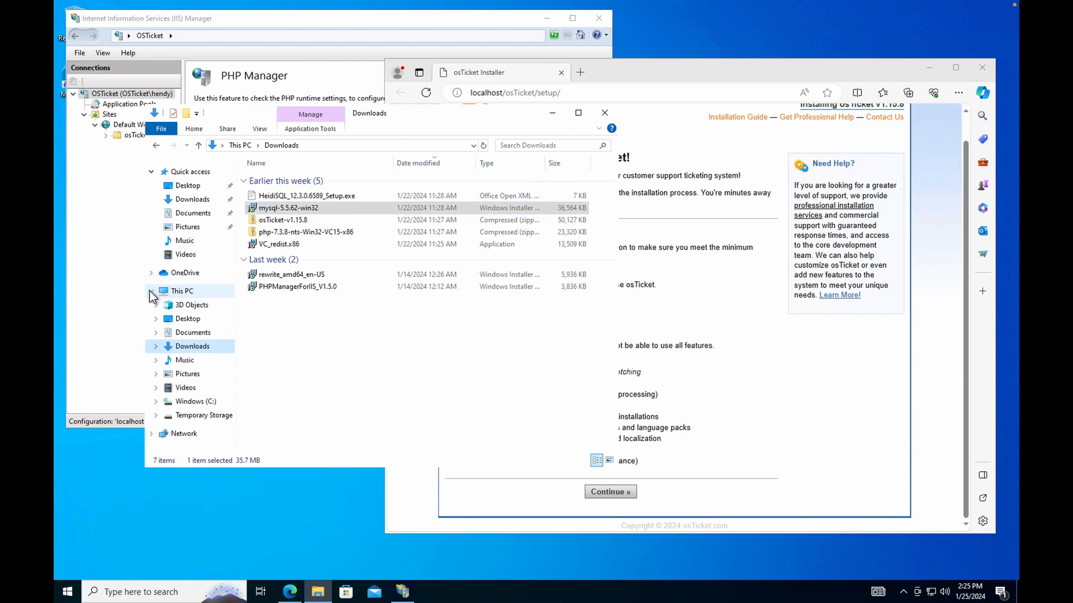
{"action": "left_click", "coordinate": [203, 402]}
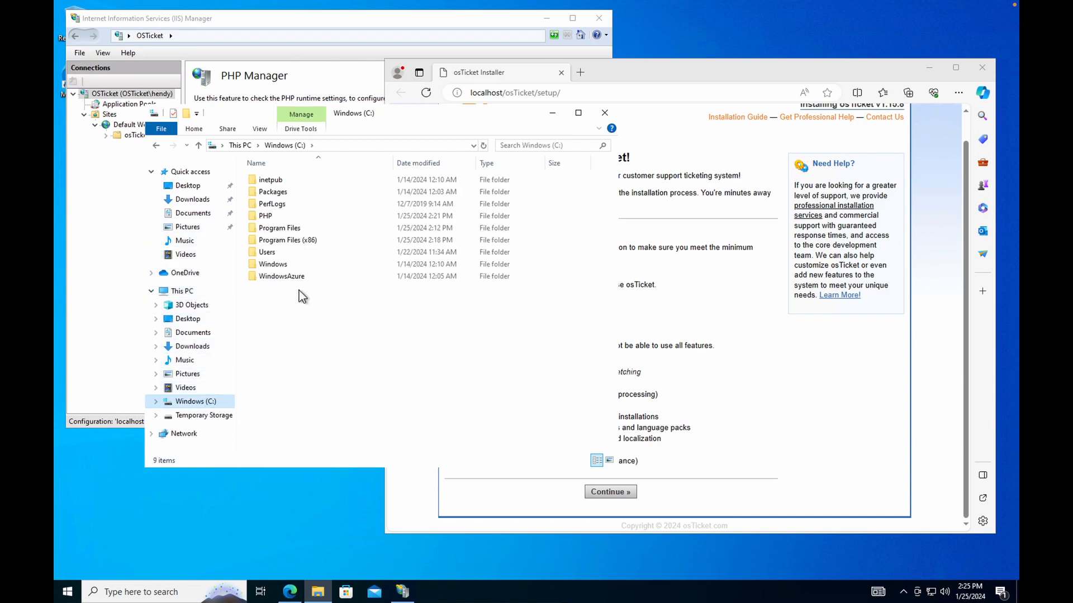
{"action": "double_click", "coordinate": [302, 179]}
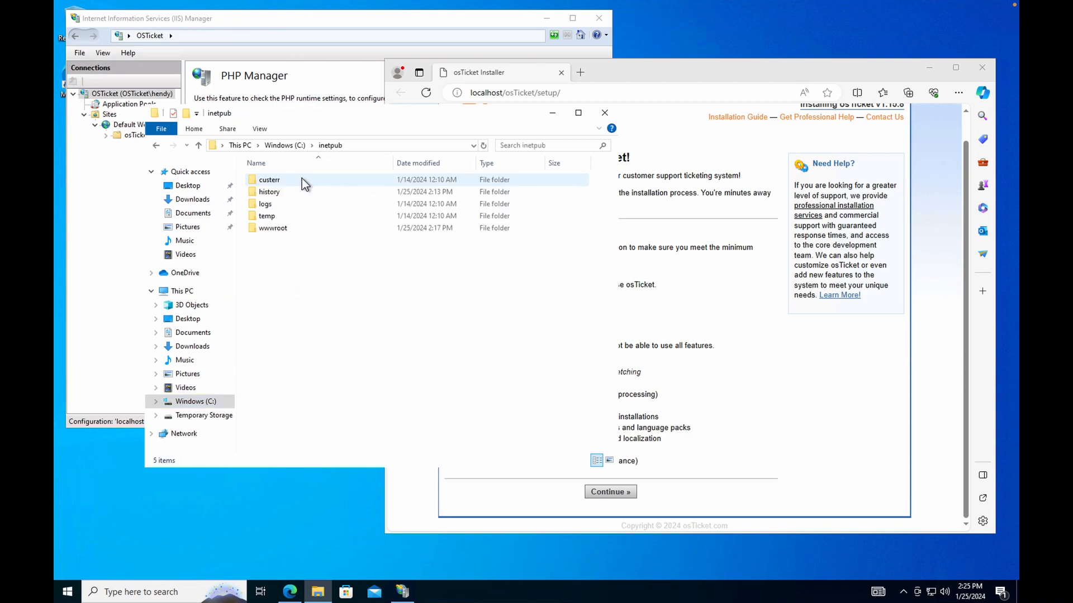
{"action": "double_click", "coordinate": [294, 229]}
{"action": "left_click", "coordinate": [303, 180]}
{"action": "double_click", "coordinate": [303, 180]}
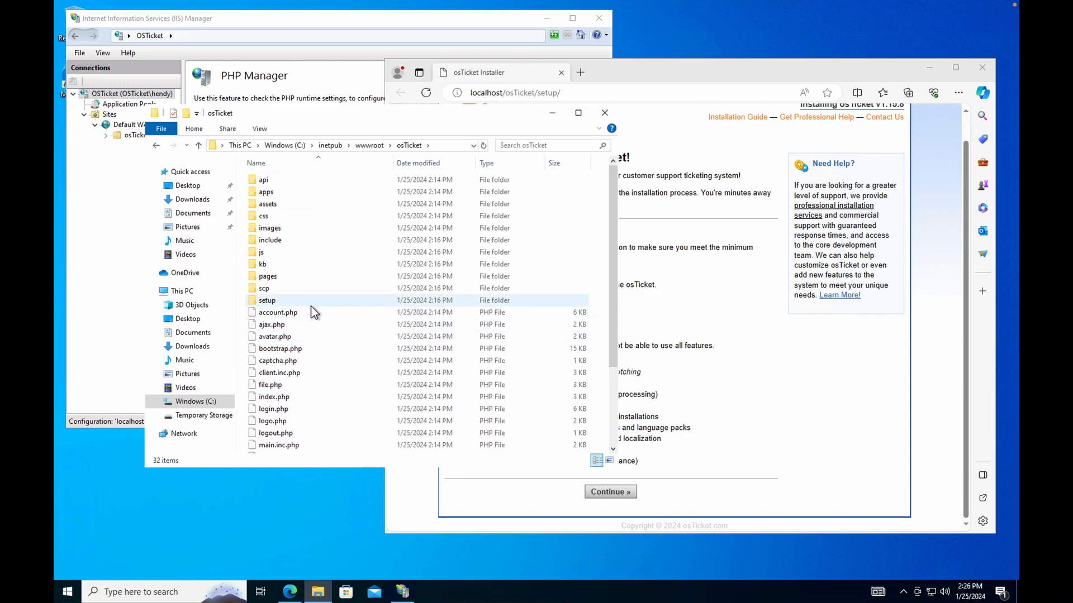
{"action": "double_click", "coordinate": [276, 239]}
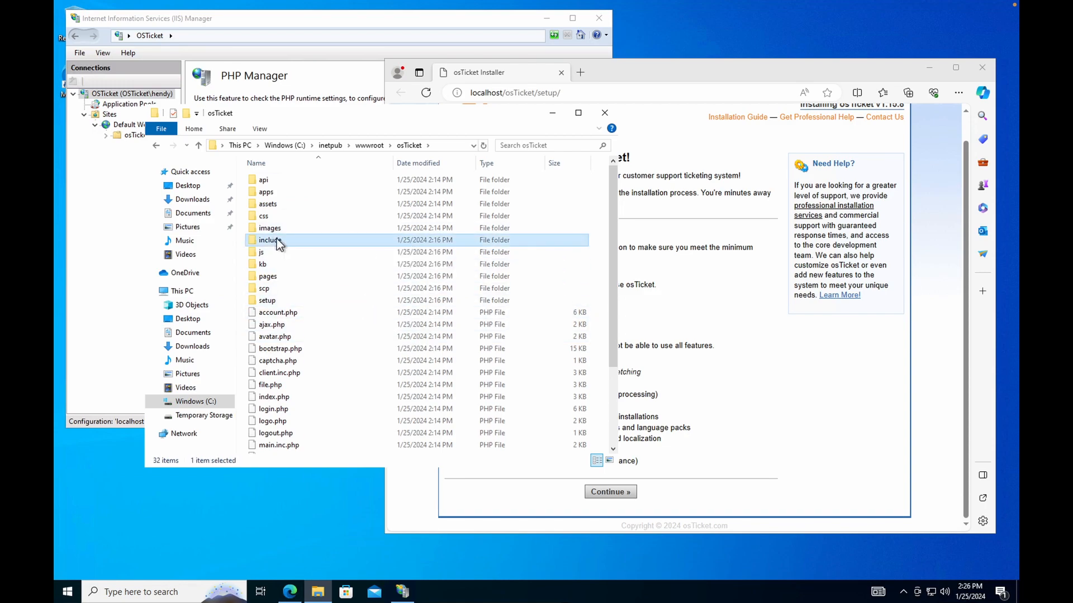
Scroll down to ost-sampleconfig.php and dismiss the open-with prompt that appears.
{"action": "left_click", "coordinate": [283, 239]}
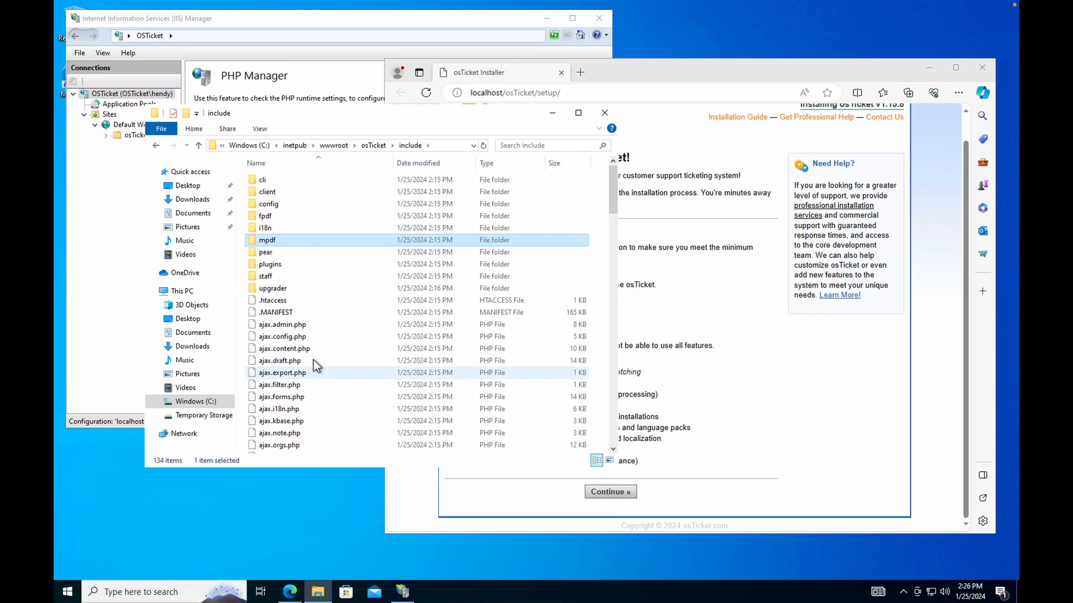
{"action": "scroll", "coordinate": [313, 366], "scroll_direction": "down", "scroll_amount": 3}
{"action": "scroll", "coordinate": [310, 388], "scroll_direction": "down", "scroll_amount": 6}
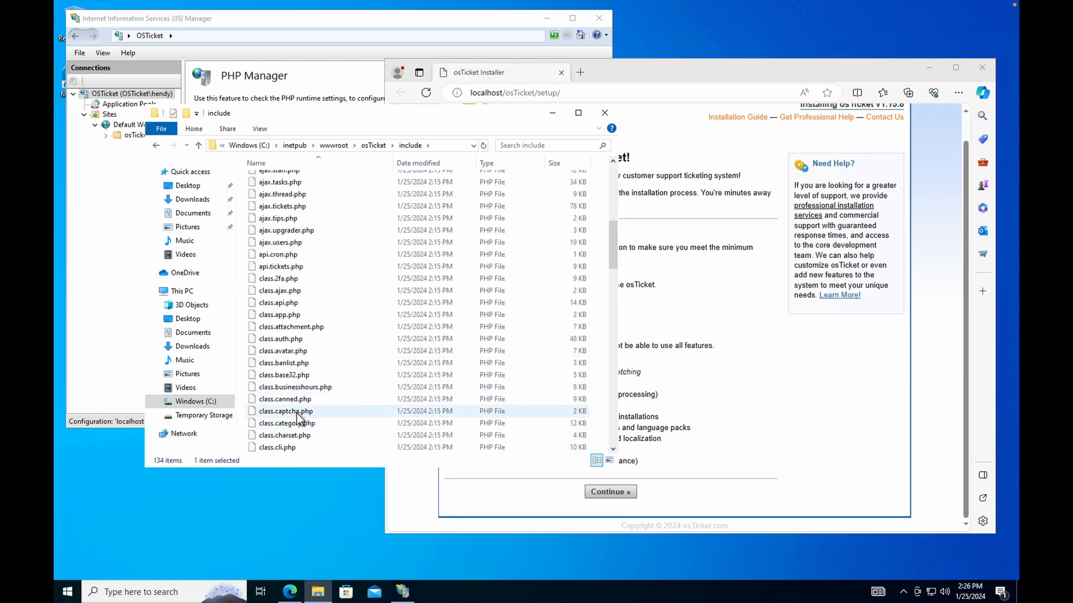
{"action": "scroll", "coordinate": [296, 422], "scroll_direction": "down", "scroll_amount": 10}
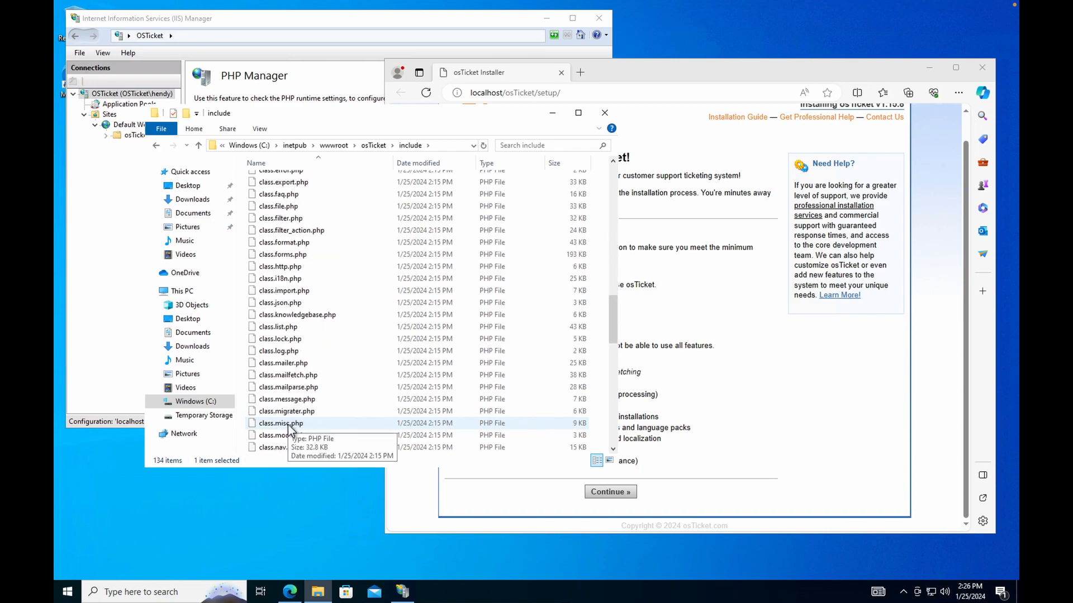
{"action": "scroll", "coordinate": [291, 433], "scroll_direction": "down", "scroll_amount": 11}
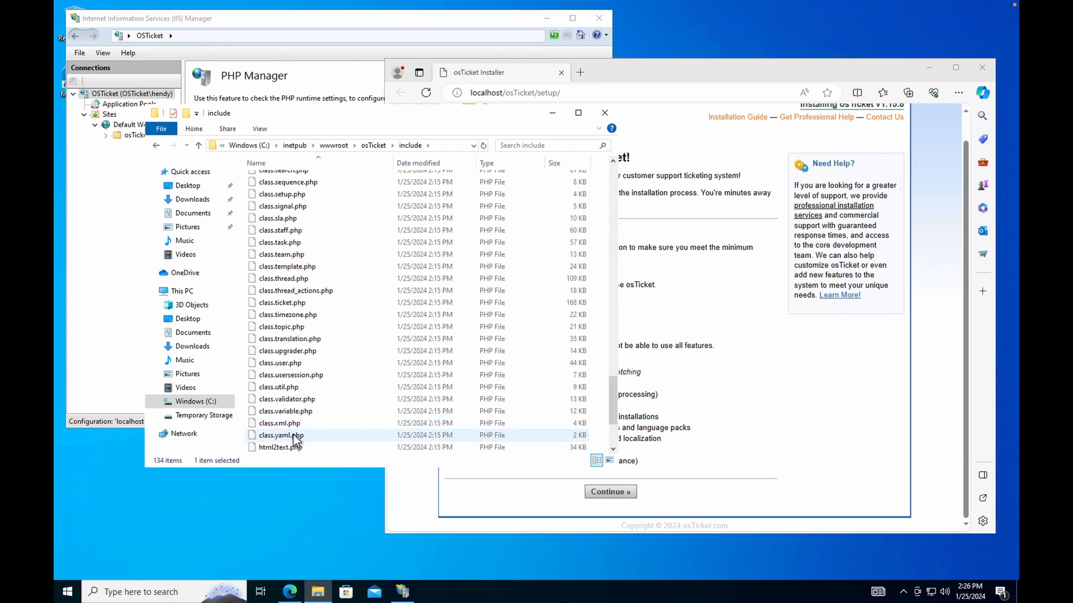
{"action": "scroll", "coordinate": [294, 440], "scroll_direction": "down", "scroll_amount": 3}
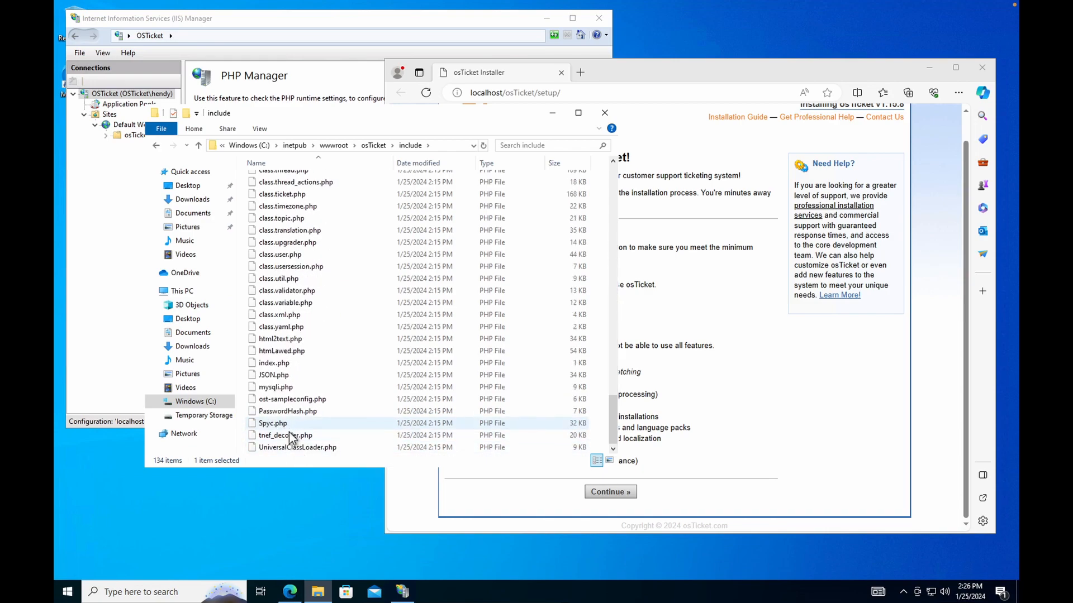
{"action": "scroll", "coordinate": [283, 349], "scroll_direction": "up", "scroll_amount": 1}
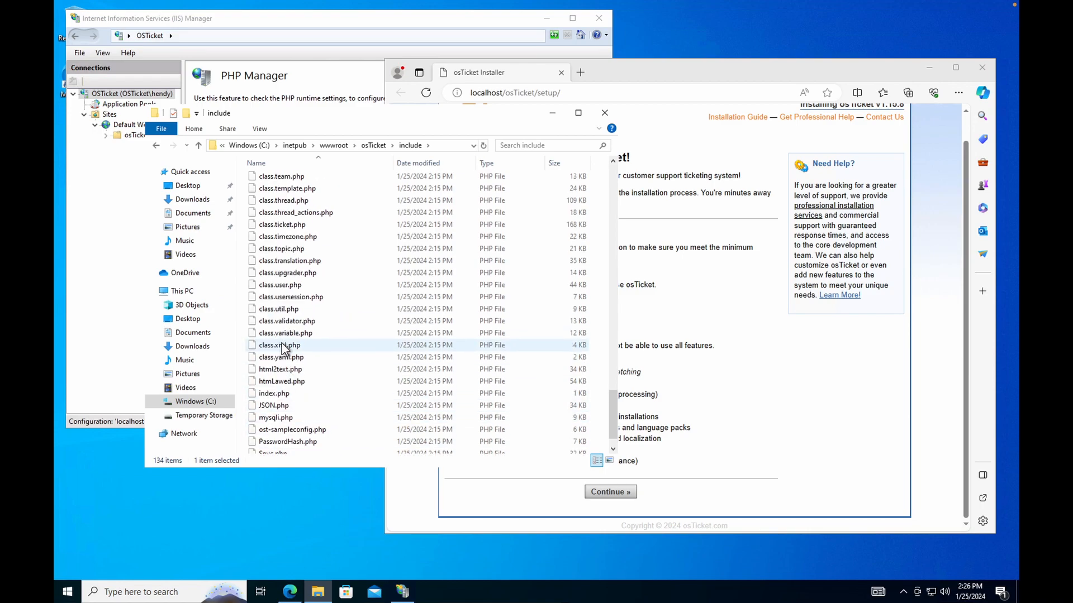
{"action": "scroll", "coordinate": [320, 400], "scroll_direction": "down", "scroll_amount": 1}
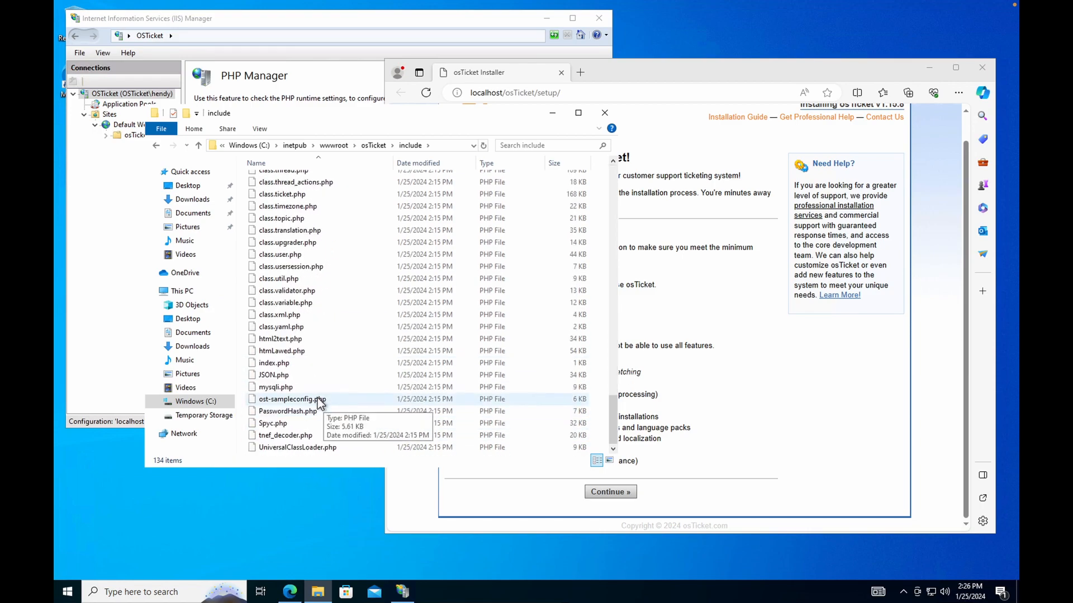
{"action": "left_click", "coordinate": [318, 399]}
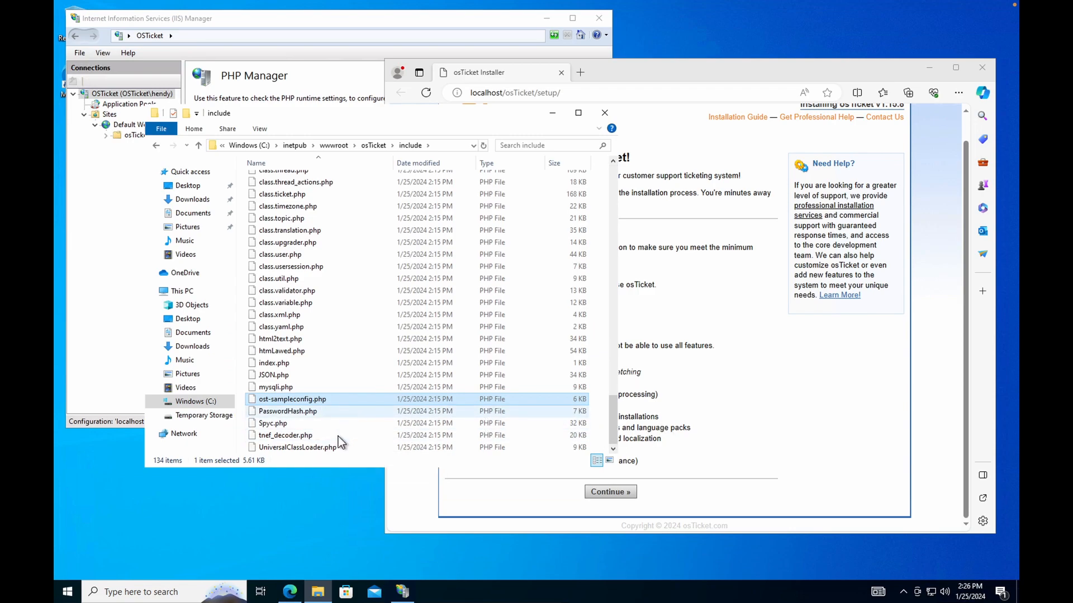
{"action": "double_click", "coordinate": [293, 401]}
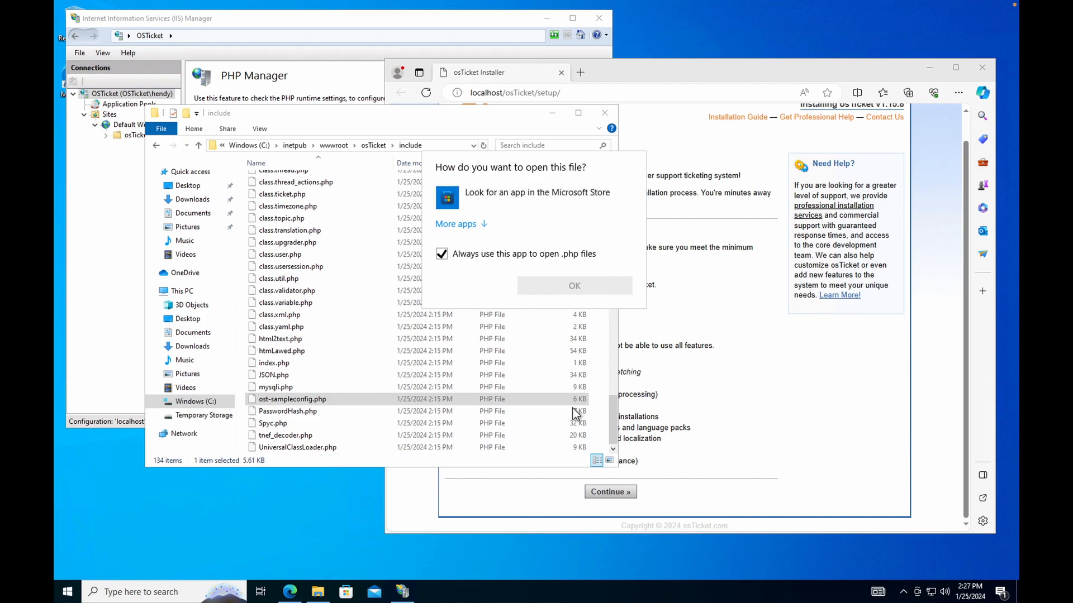
{"action": "left_click", "coordinate": [421, 127]}
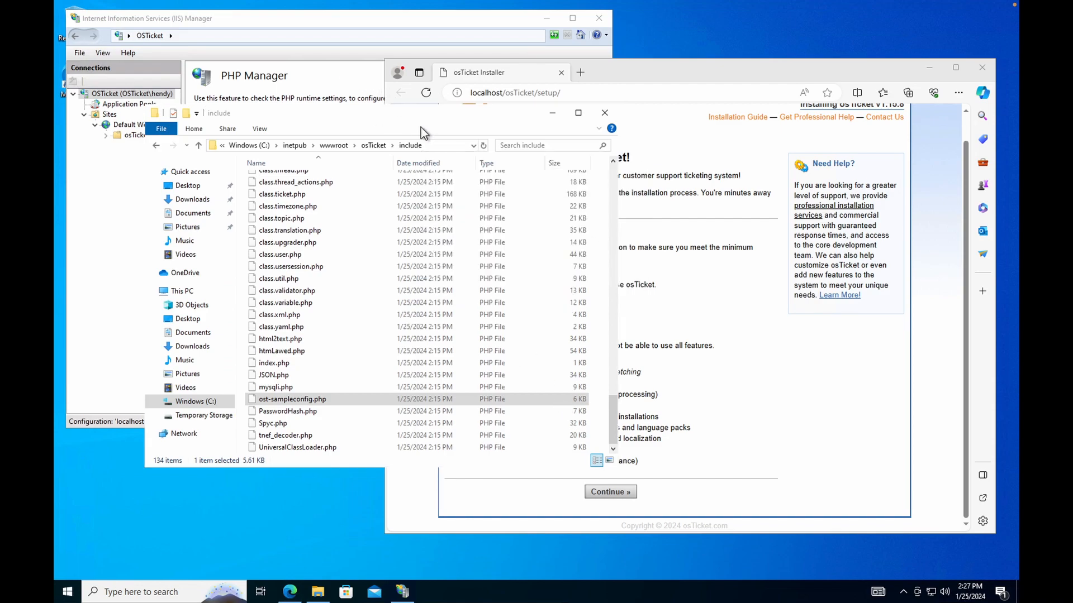
Rename ost-sampleconfig.php to ost-config.php by deleting 'sample' from the name.
{"action": "right_click", "coordinate": [294, 398]}
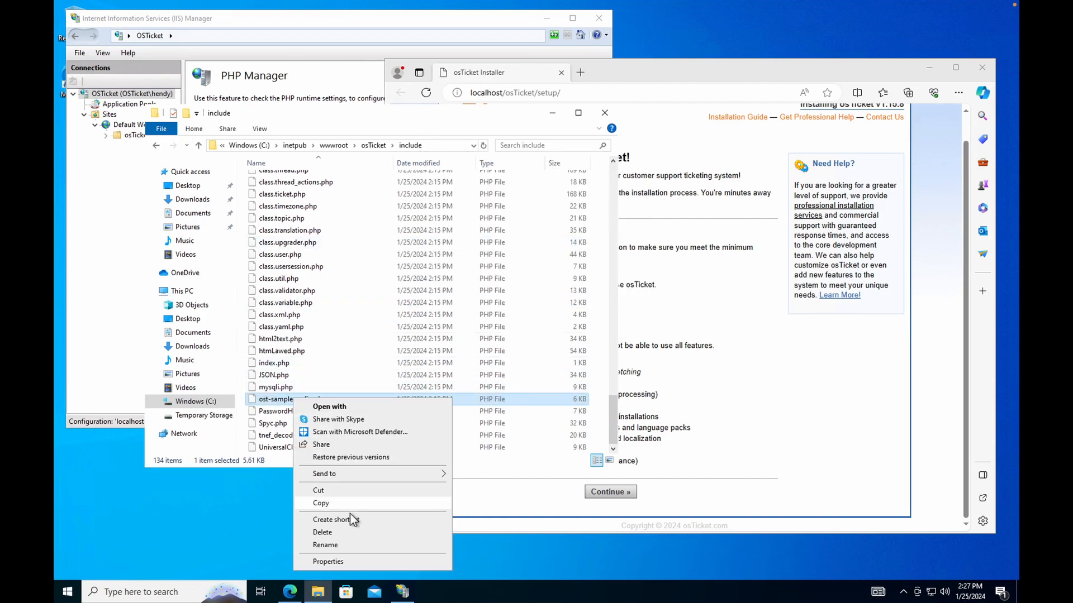
{"action": "left_click", "coordinate": [349, 544]}
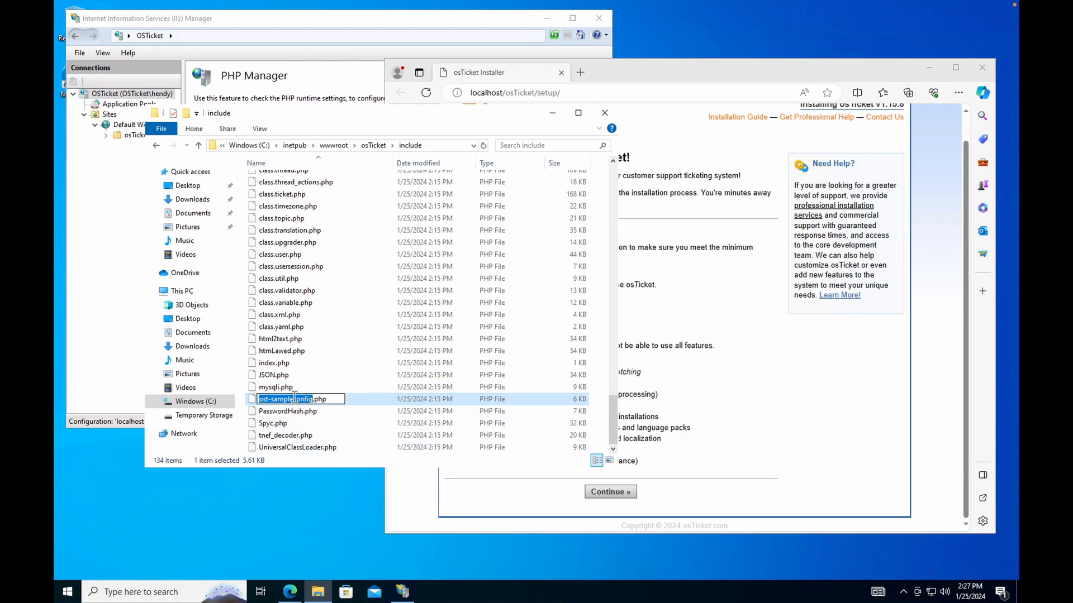
{"action": "left_click", "coordinate": [293, 399]}
{"action": "key", "text": "BackSpace"}
{"action": "key", "text": "BackSpace"}
{"action": "key", "text": "BackSpace"}
{"action": "key", "text": "BackSpace"}
{"action": "key", "text": "BackSpace"}
{"action": "key", "text": "BackSpace"}
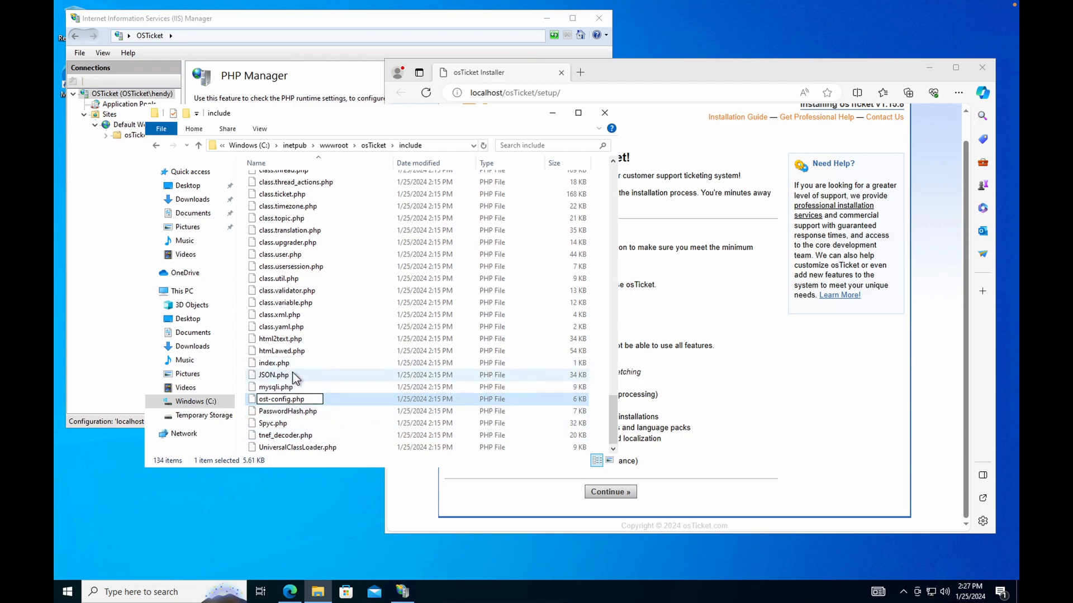
{"action": "key", "text": "Return"}
Open ost-config.php Properties, go to Security, and open Advanced settings.
{"action": "right_click", "coordinate": [329, 400]}
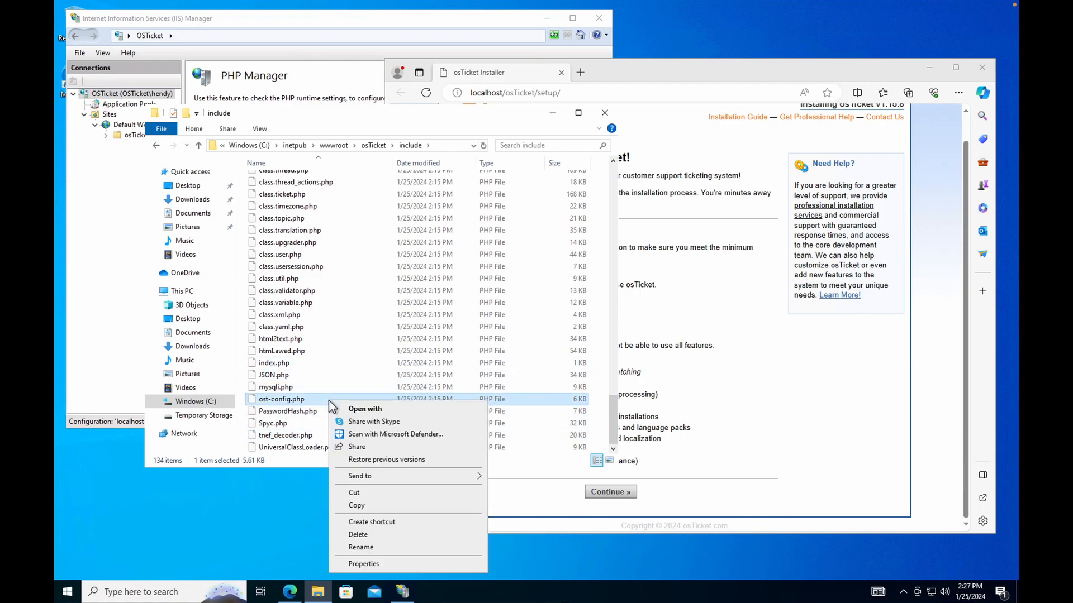
{"action": "left_click", "coordinate": [403, 562]}
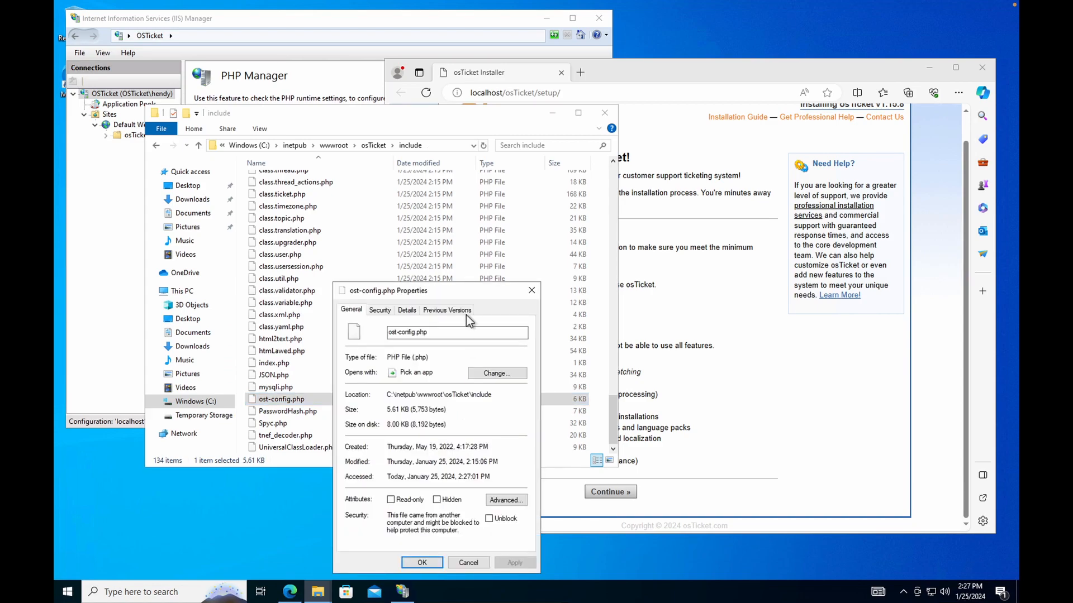
{"action": "left_click_drag", "start_coordinate": [465, 292], "coordinate": [453, 211]}
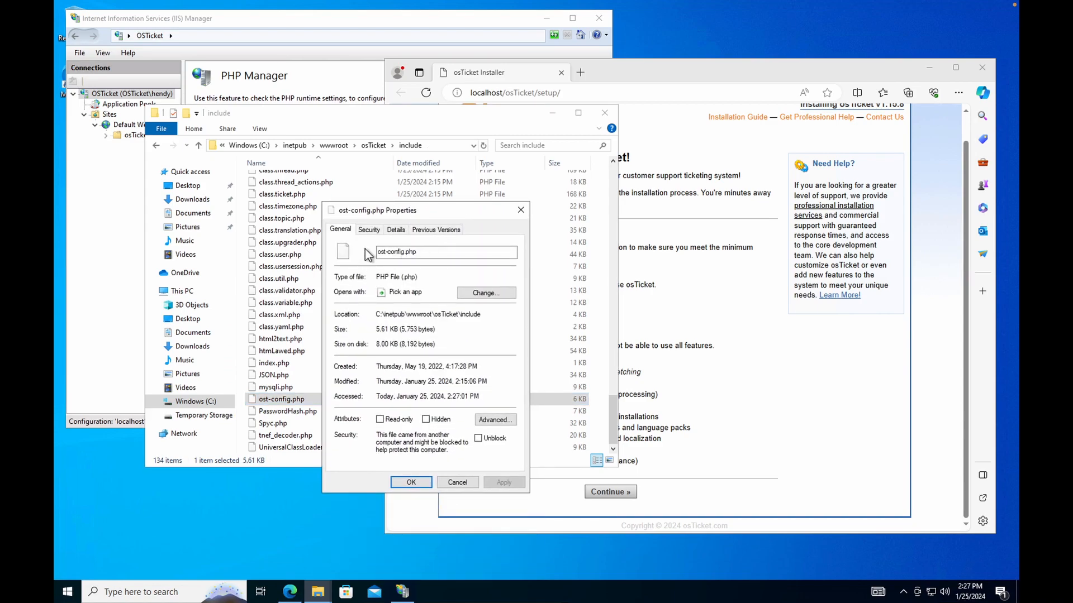
{"action": "left_click", "coordinate": [366, 230]}
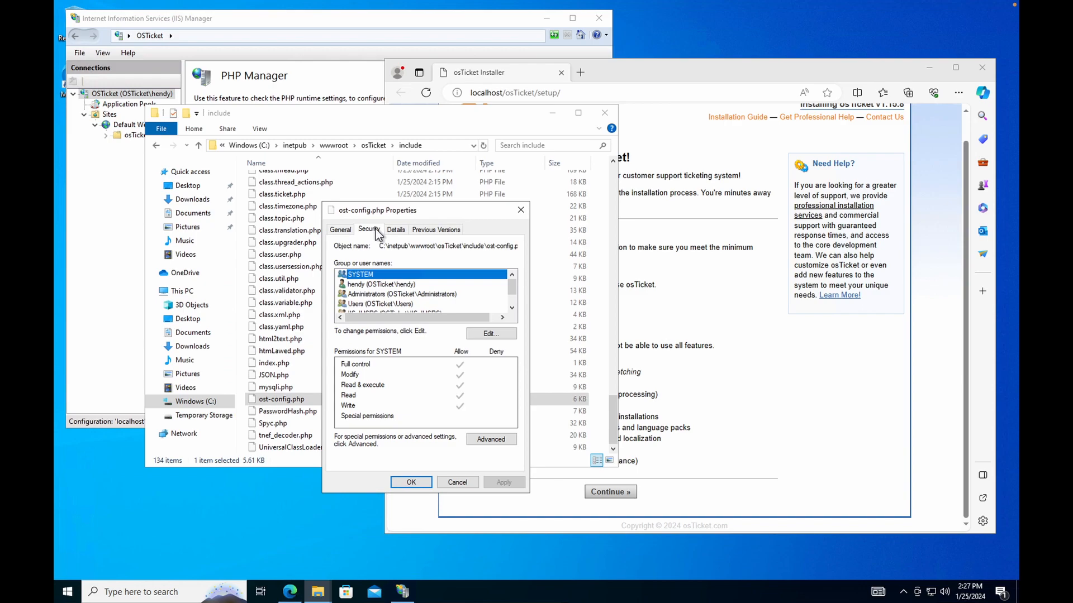
{"action": "left_click", "coordinate": [499, 439]}
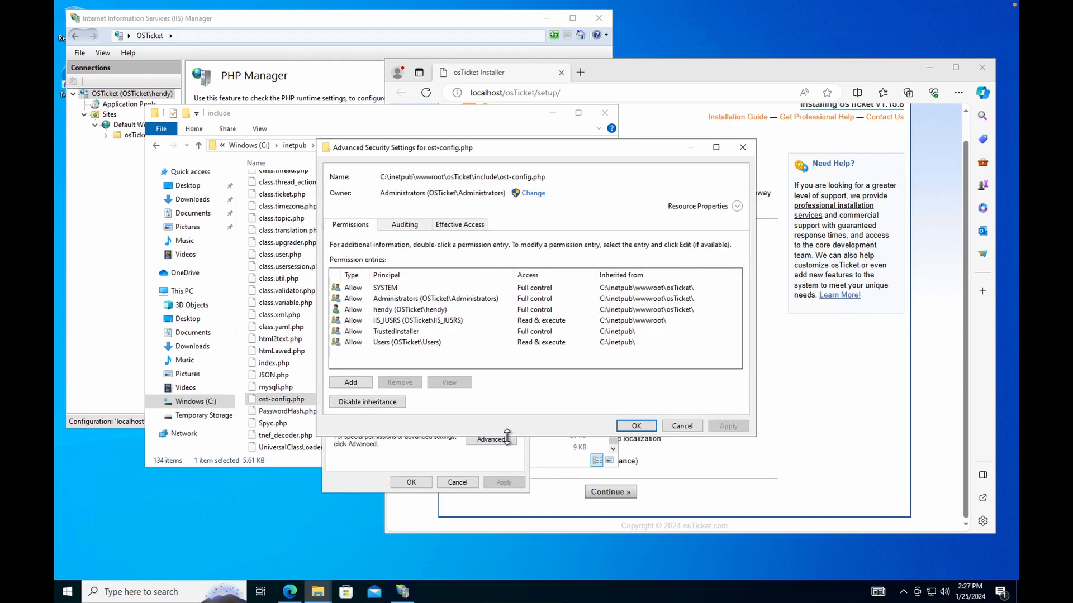
Disable inheritance, remove inherited permissions, and add a new entry for the Everyone principal.
{"action": "left_click", "coordinate": [370, 403]}
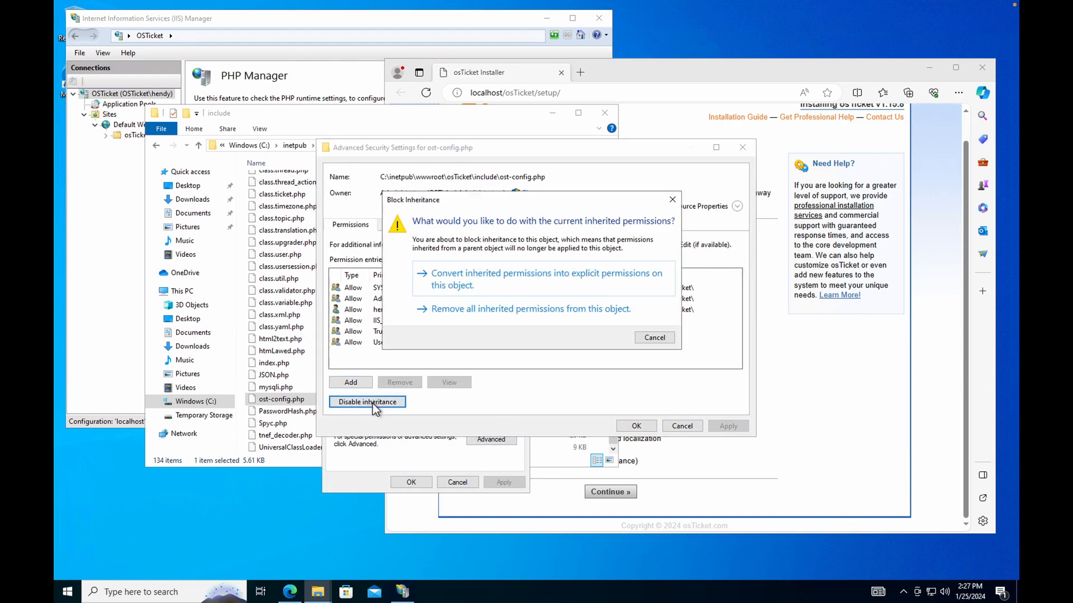
{"action": "left_click", "coordinate": [565, 308]}
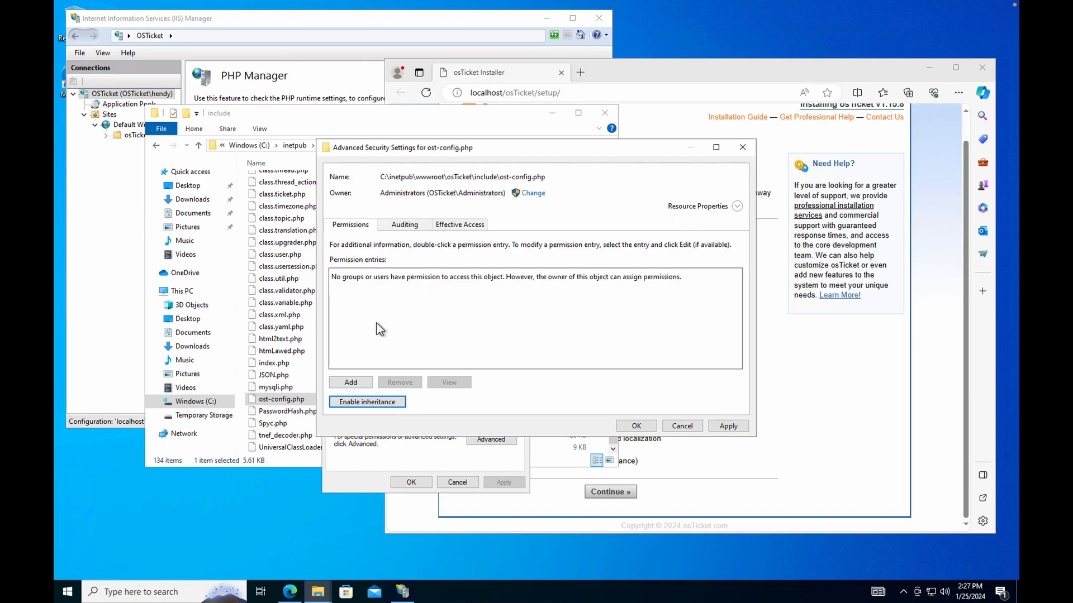
{"action": "left_click", "coordinate": [351, 383]}
{"action": "left_click", "coordinate": [366, 156]}
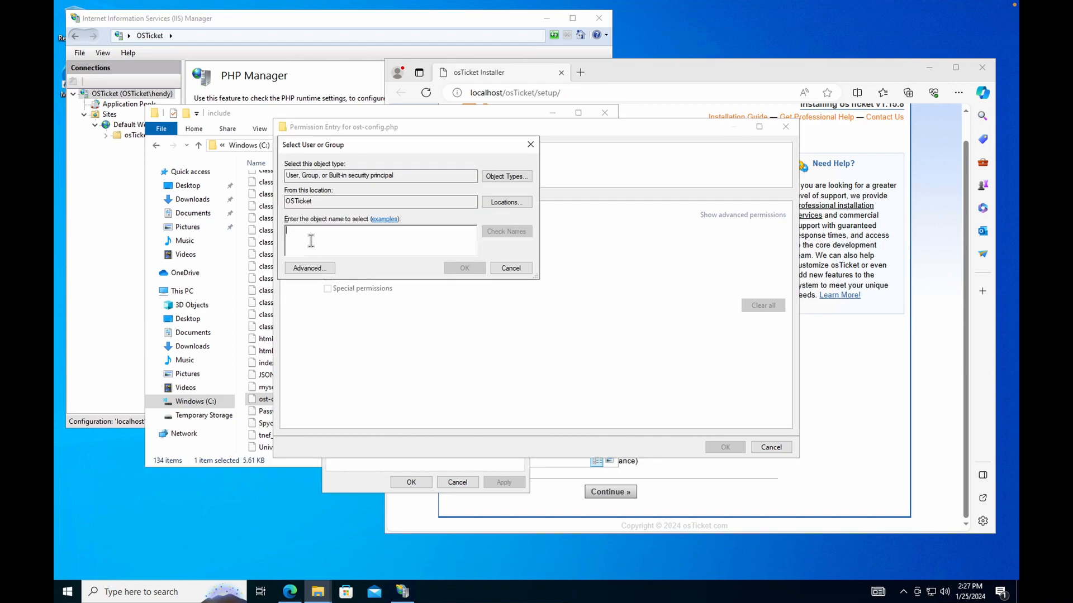
{"action": "type", "text": "Everyone"}
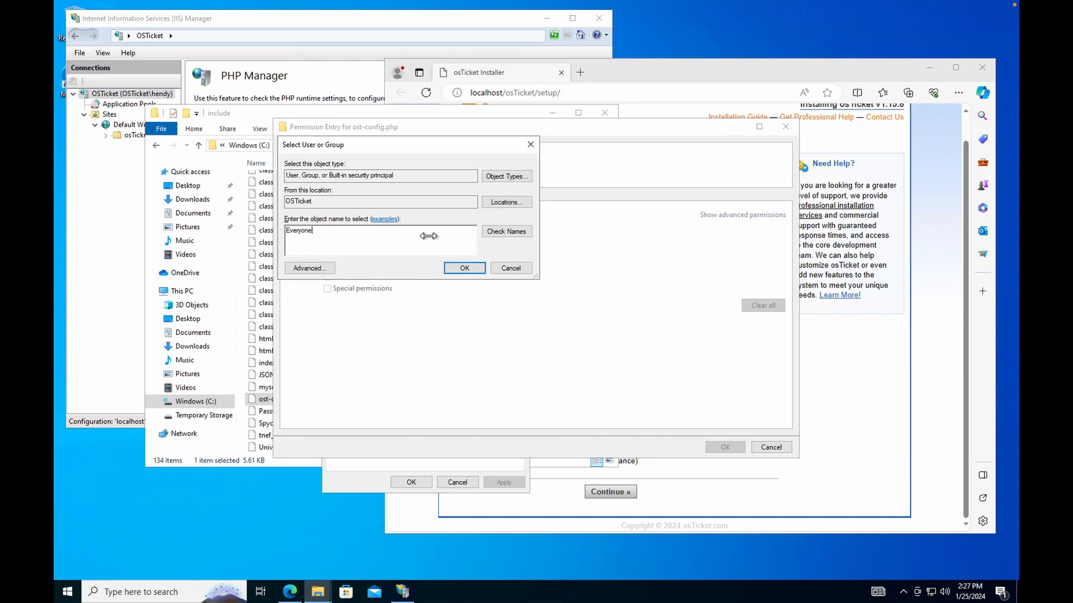
{"action": "left_click", "coordinate": [500, 232]}
{"action": "left_click", "coordinate": [464, 268]}
Grant Everyone Full control, apply, and close all the permission dialogs.
{"action": "left_click", "coordinate": [327, 229]}
{"action": "left_click", "coordinate": [329, 241]}
{"action": "left_click", "coordinate": [333, 229]}
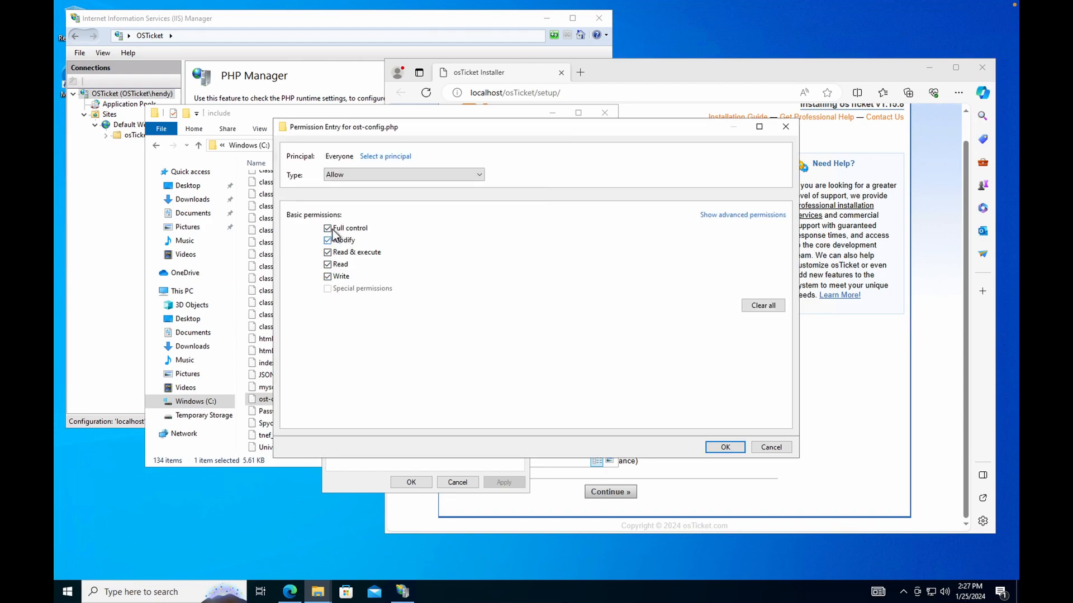
{"action": "left_click", "coordinate": [722, 448]}
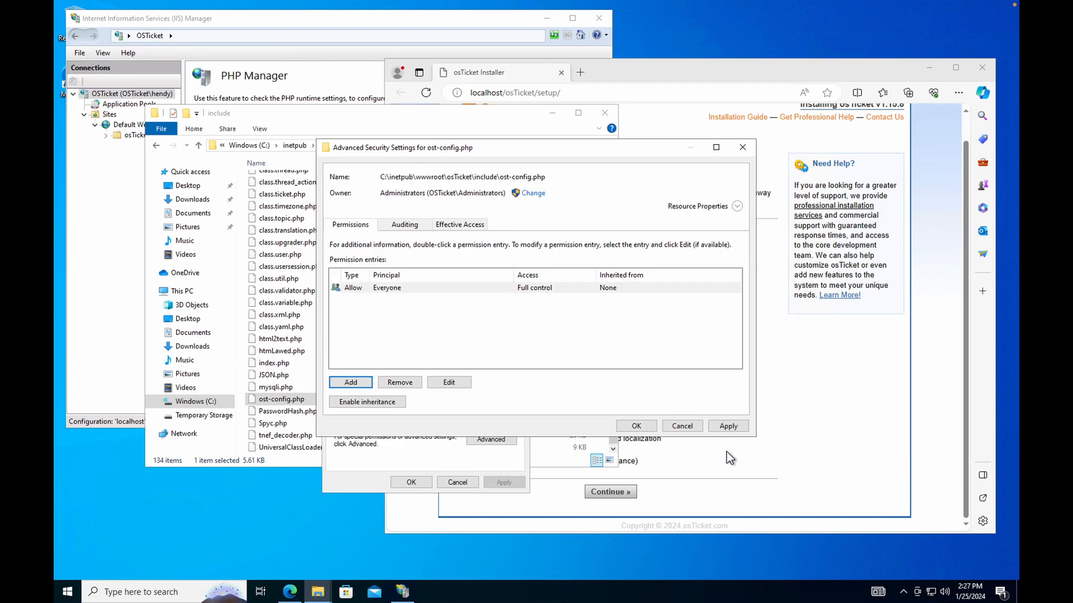
{"action": "left_click", "coordinate": [728, 427]}
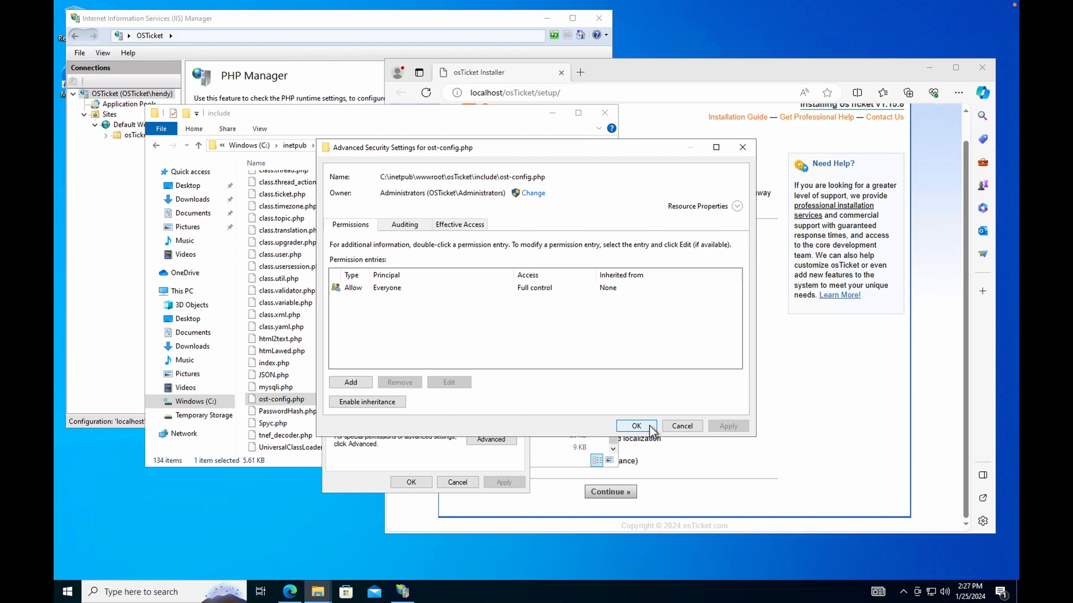
{"action": "left_click", "coordinate": [636, 426]}
{"action": "left_click", "coordinate": [411, 482]}
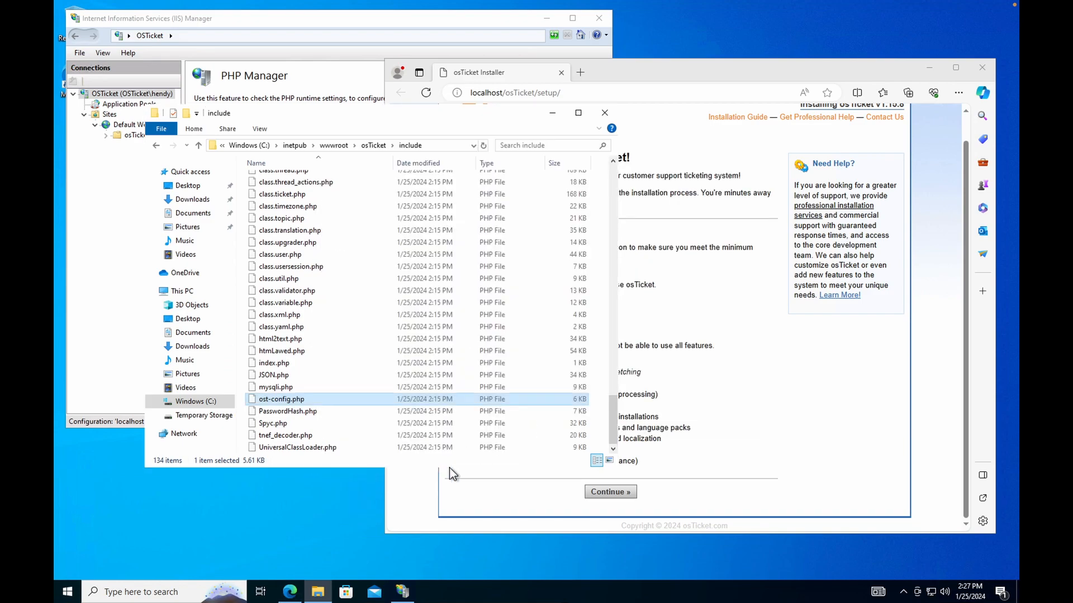
{"action": "left_click", "coordinate": [611, 491]}
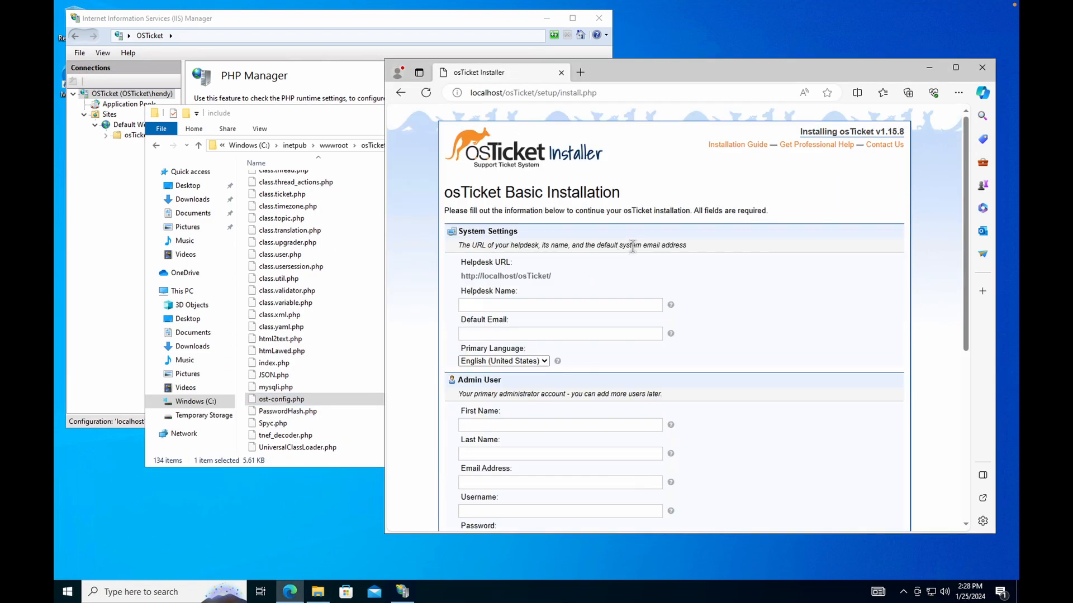
Move and enlarge the installer window, review the Basic Installation form, then return to the include folder.
{"action": "left_click_drag", "start_coordinate": [726, 64], "coordinate": [700, 15]}
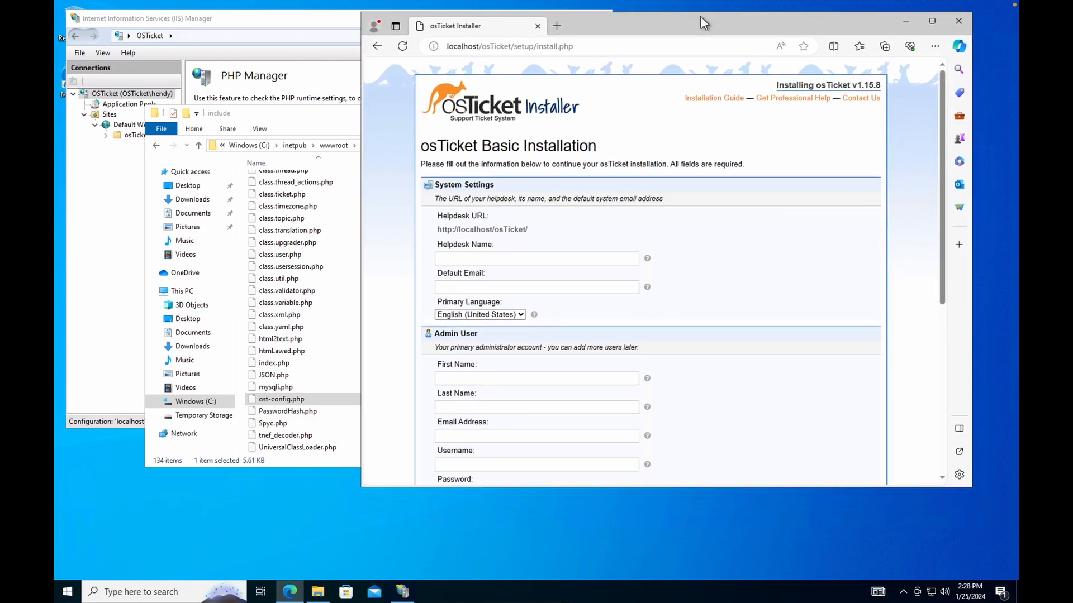
{"action": "left_click_drag", "start_coordinate": [965, 485], "coordinate": [990, 531]}
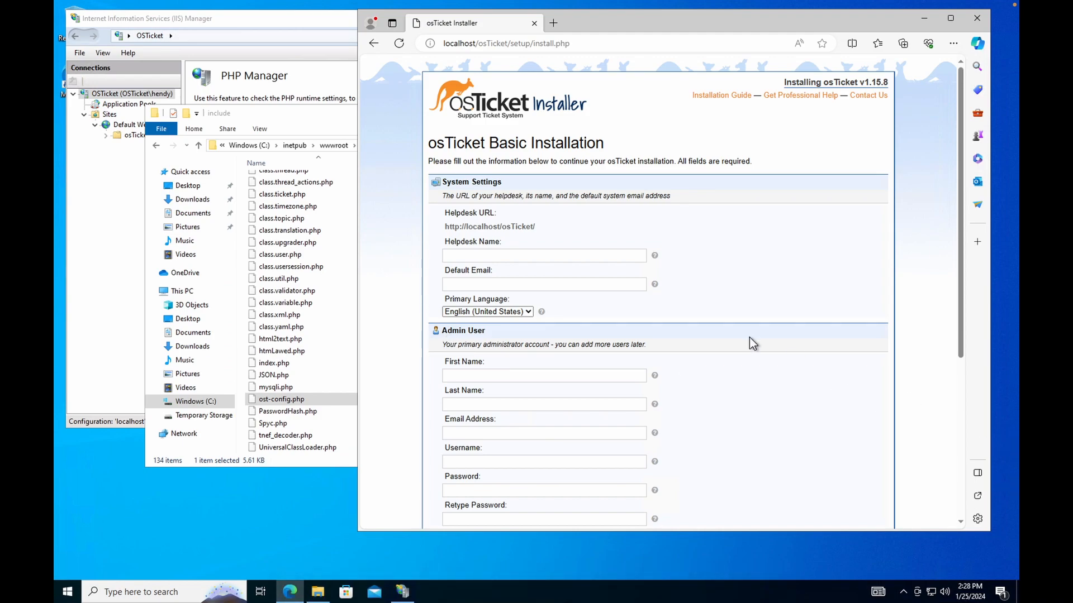
{"action": "scroll", "coordinate": [546, 356], "scroll_direction": "down", "scroll_amount": 5}
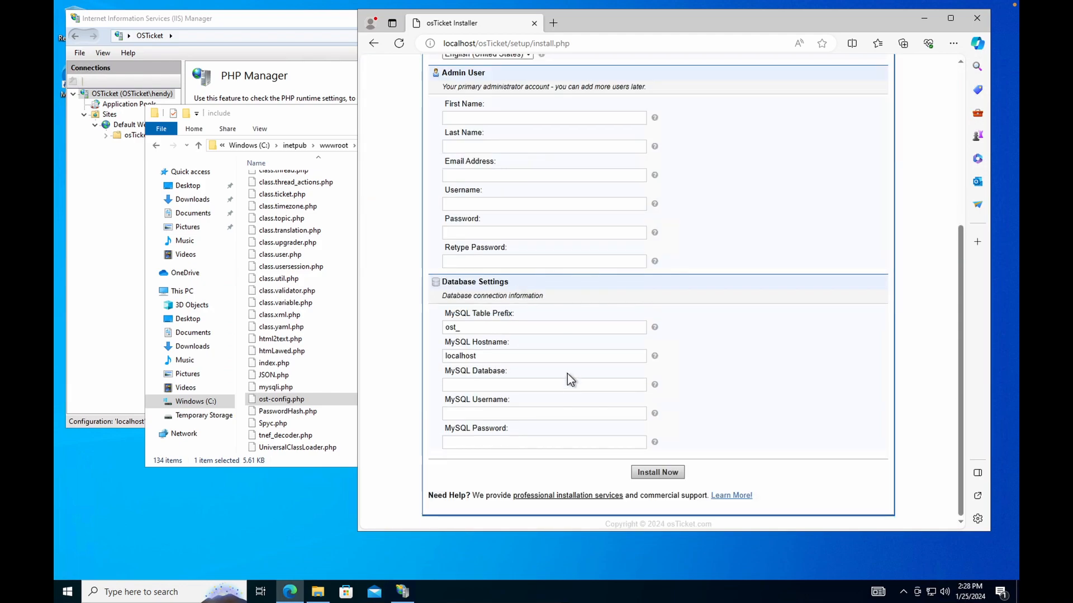
{"action": "scroll", "coordinate": [546, 379], "scroll_direction": "up", "scroll_amount": 5}
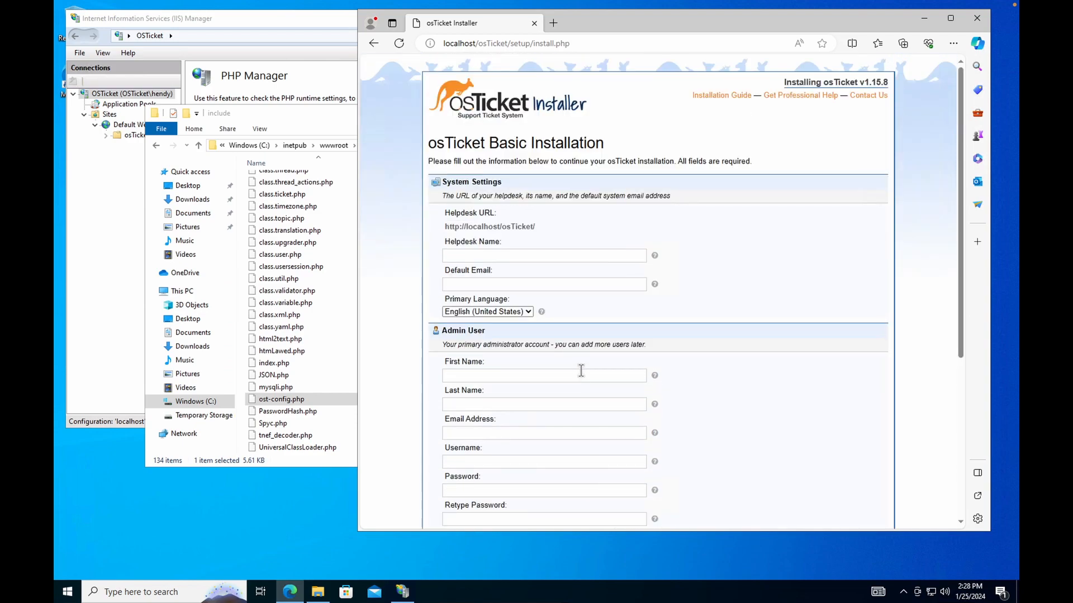
{"action": "scroll", "coordinate": [582, 371], "scroll_direction": "down", "scroll_amount": 5}
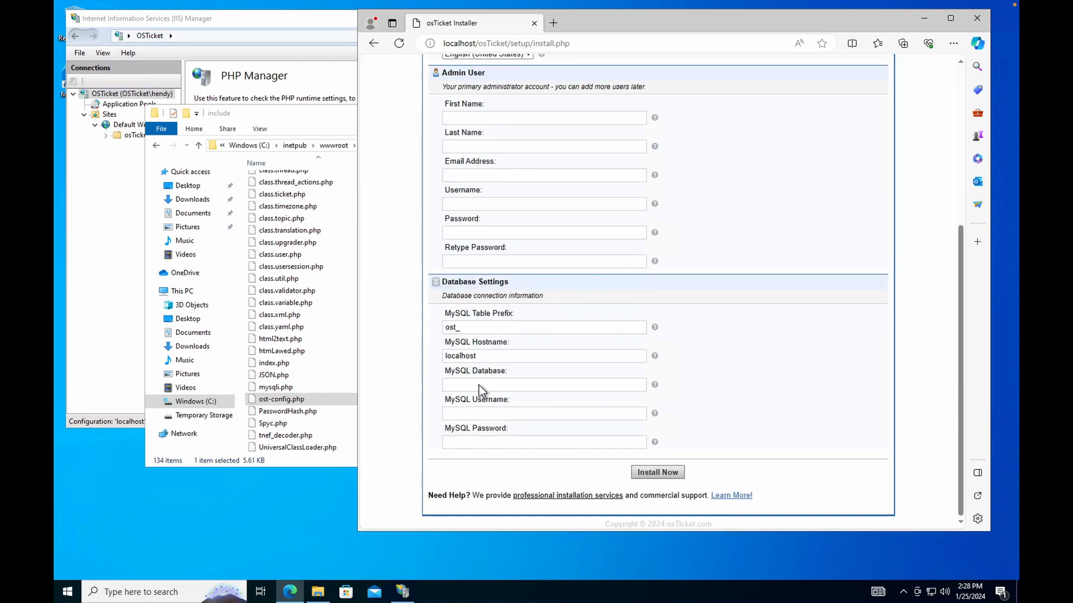
{"action": "left_click", "coordinate": [303, 114]}
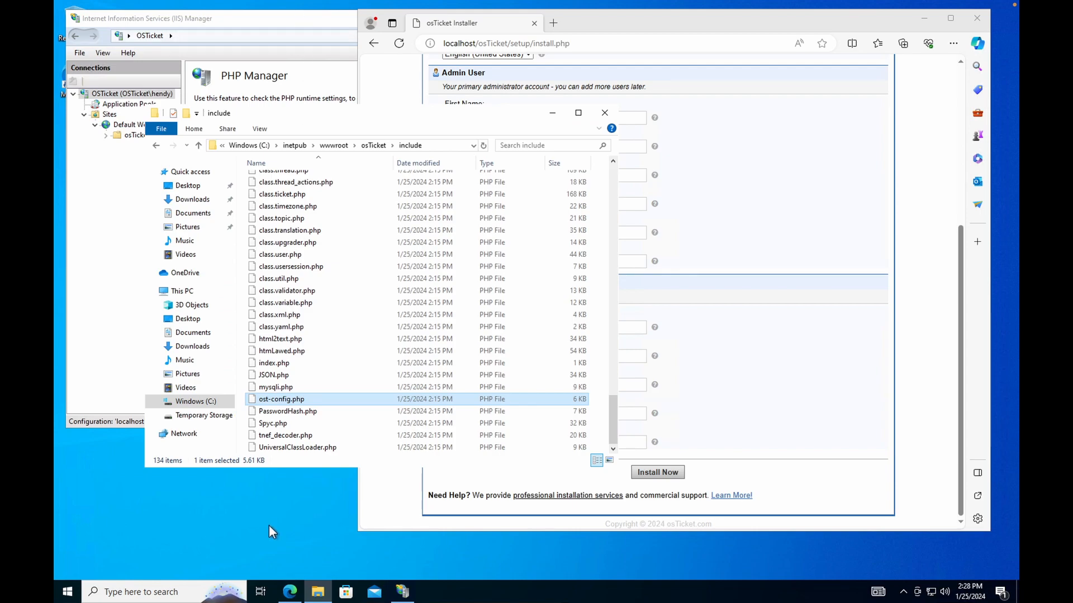
Open the Downloads folder and a second File Explorer window beside it.
{"action": "left_click", "coordinate": [318, 592]}
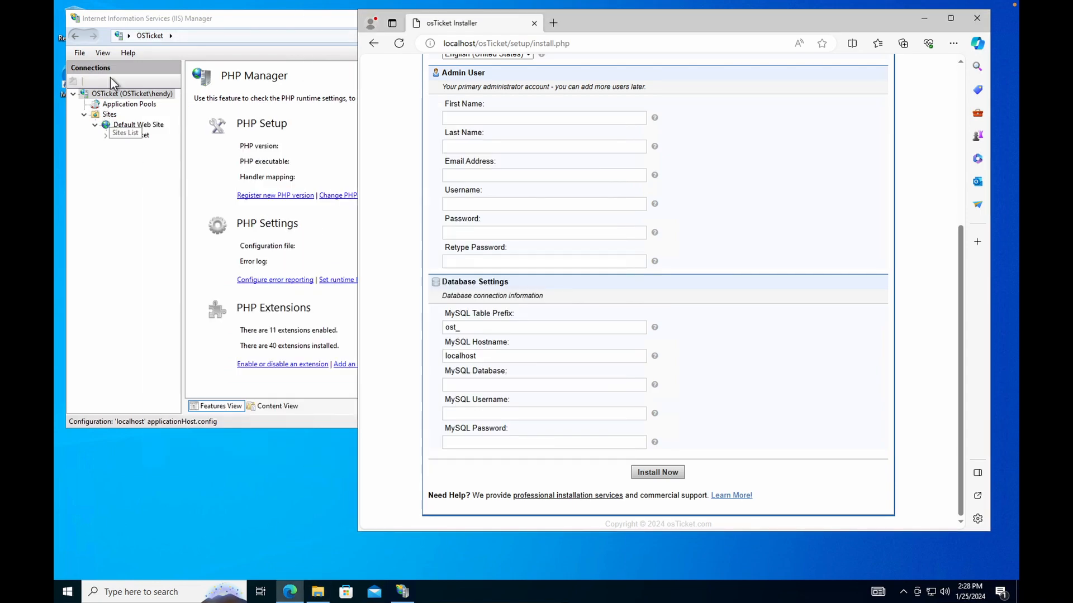
{"action": "left_click", "coordinate": [317, 592]}
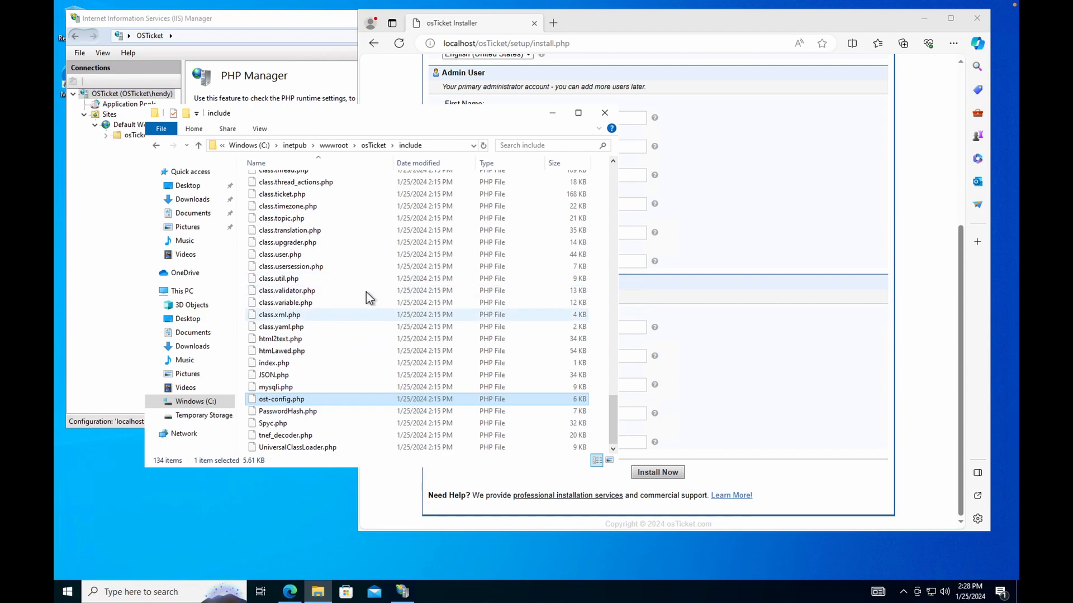
{"action": "left_click", "coordinate": [193, 200]}
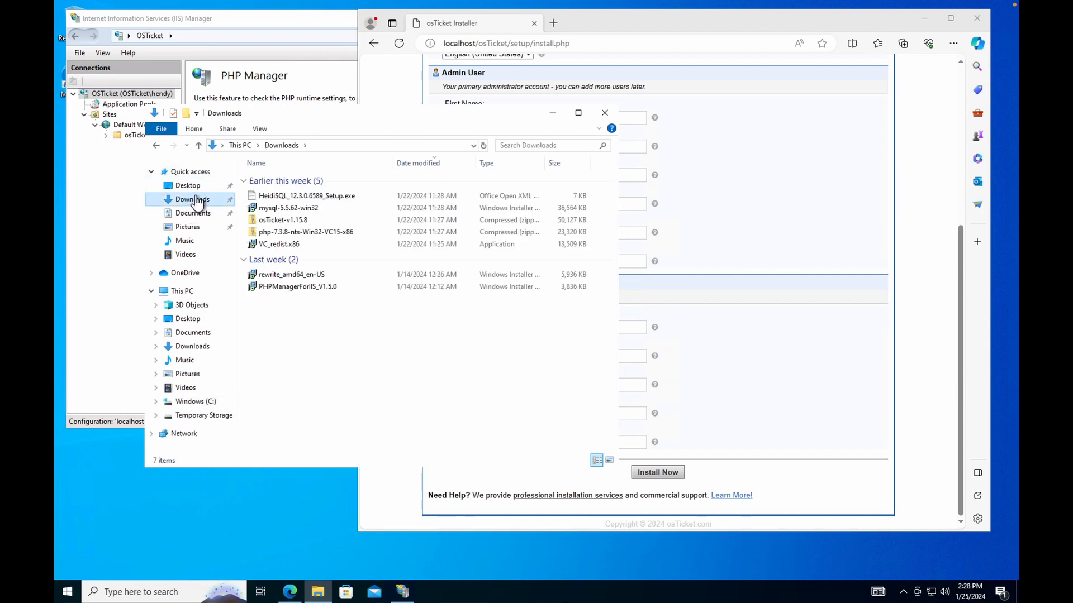
{"action": "right_click", "coordinate": [318, 592]}
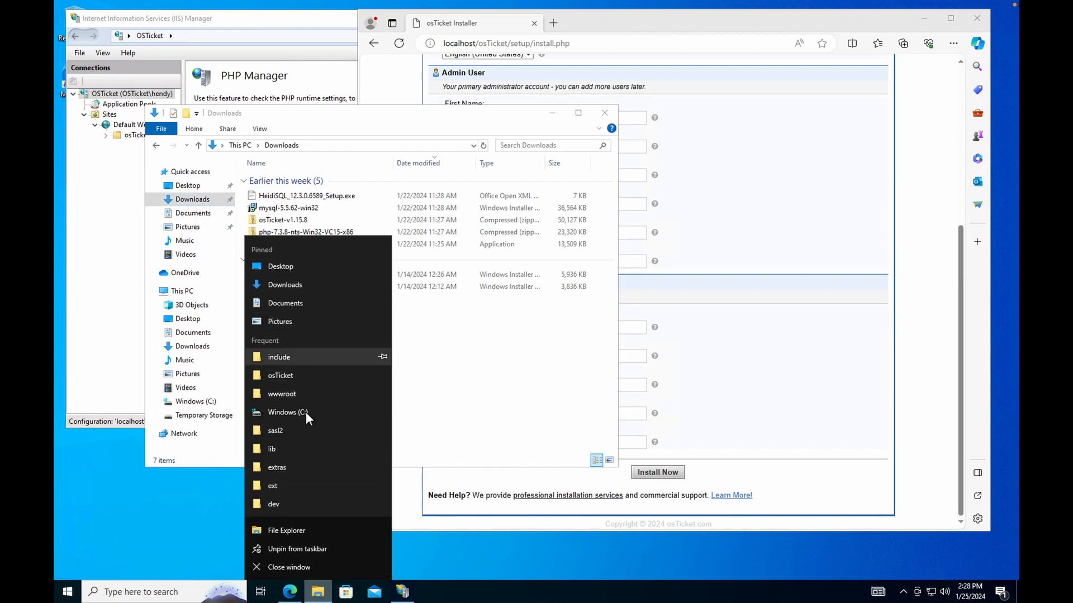
{"action": "left_click", "coordinate": [300, 535]}
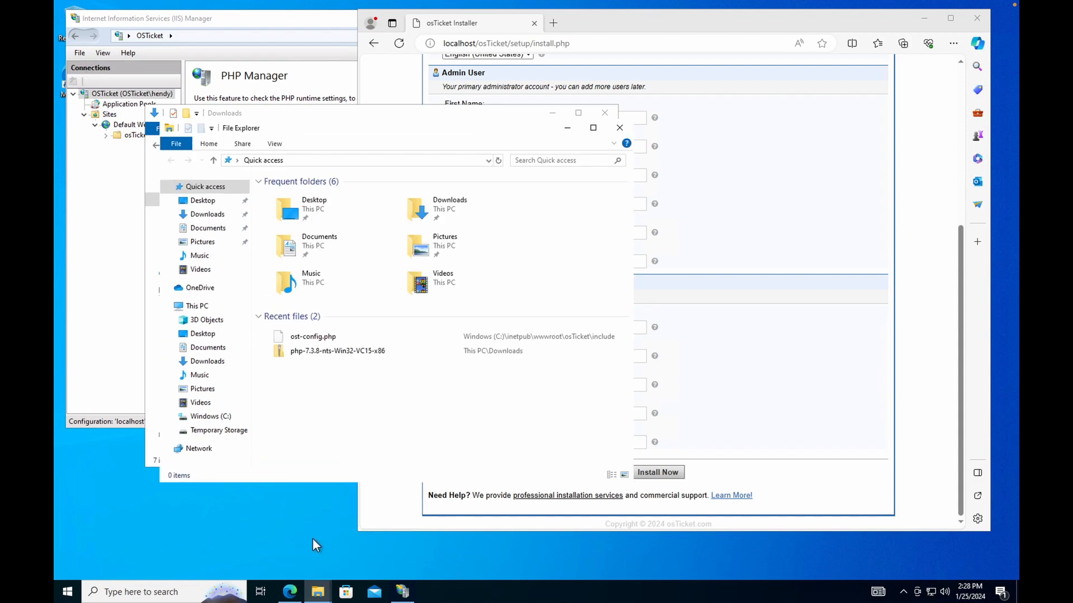
{"action": "left_click_drag", "start_coordinate": [393, 118], "coordinate": [540, 141]}
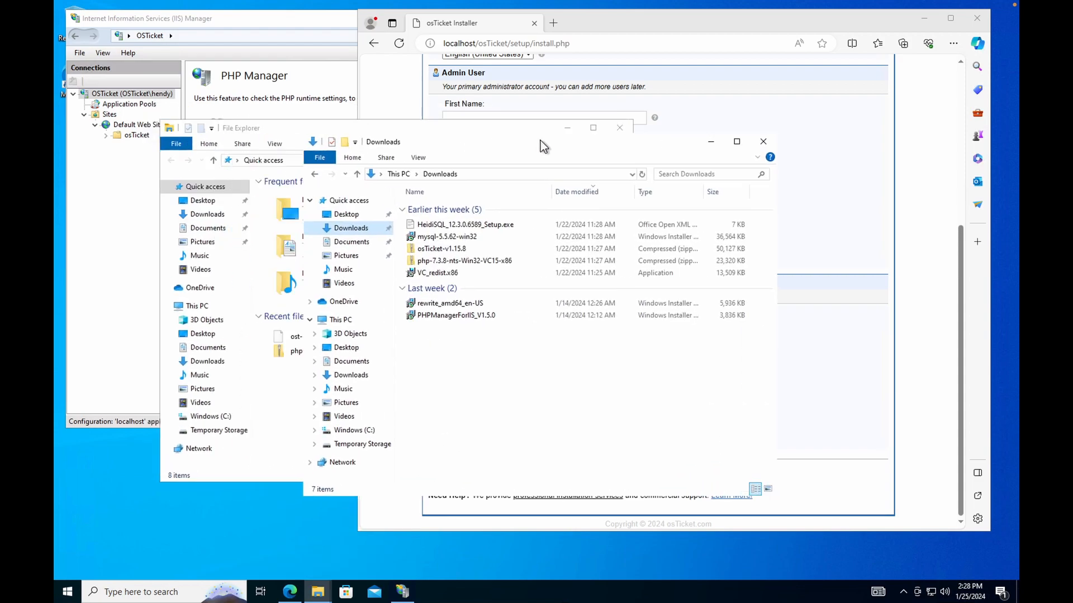
In the second window, open C:\inetpub\wwwroot\osTicket\include and select ost-config.php.
{"action": "left_click", "coordinate": [277, 125]}
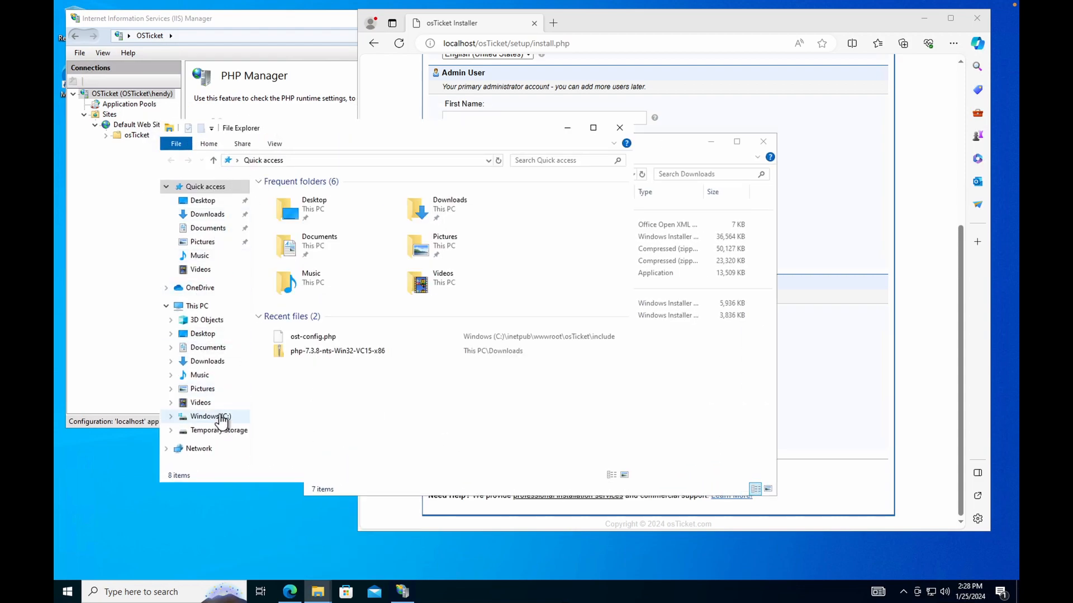
{"action": "left_click", "coordinate": [210, 417]}
{"action": "double_click", "coordinate": [302, 196]}
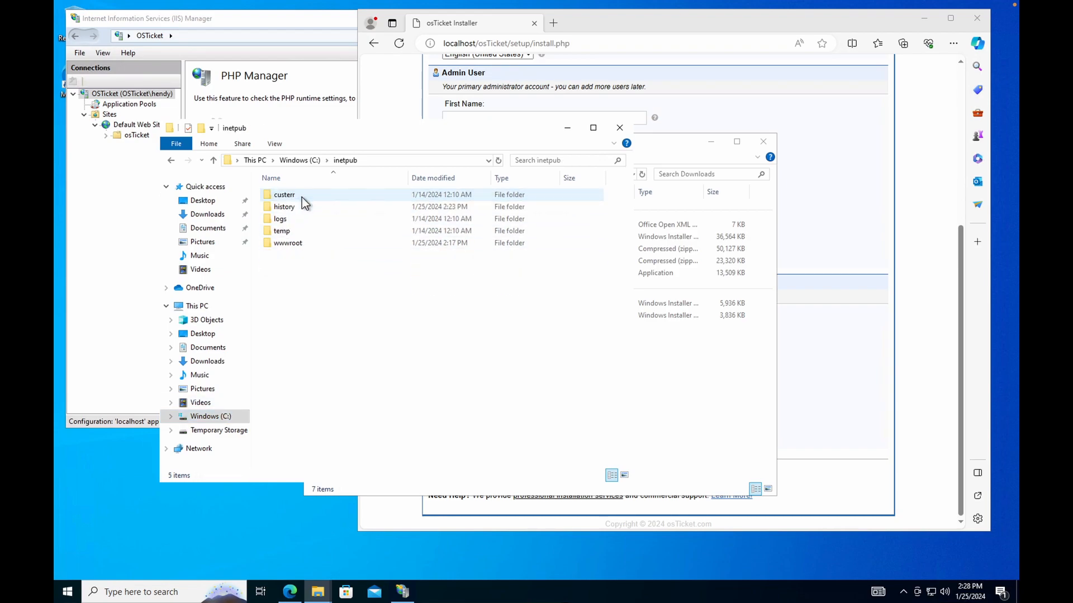
{"action": "double_click", "coordinate": [316, 246]}
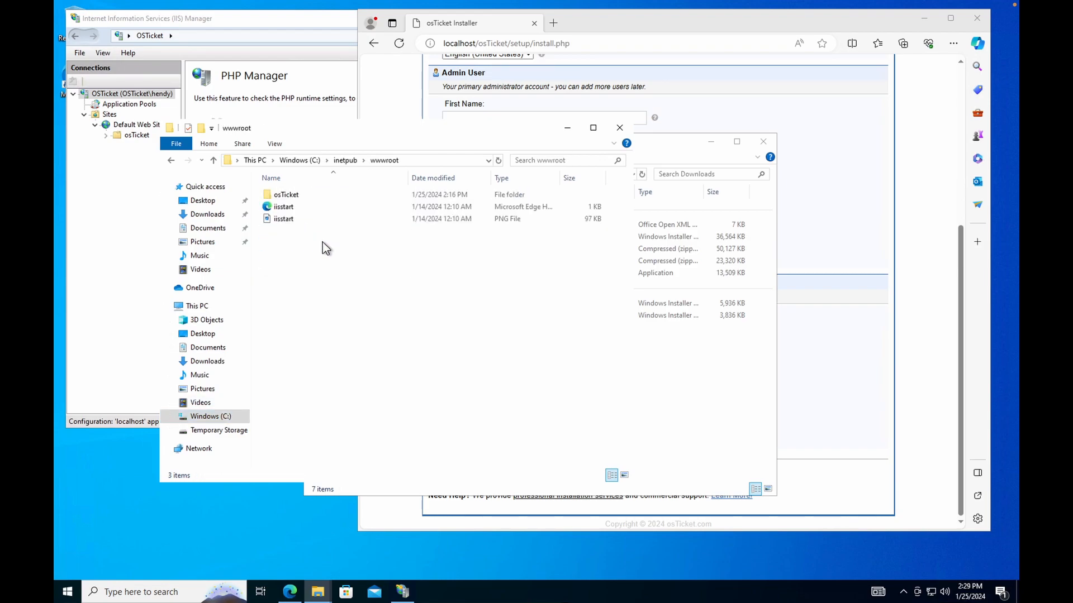
{"action": "double_click", "coordinate": [309, 193]}
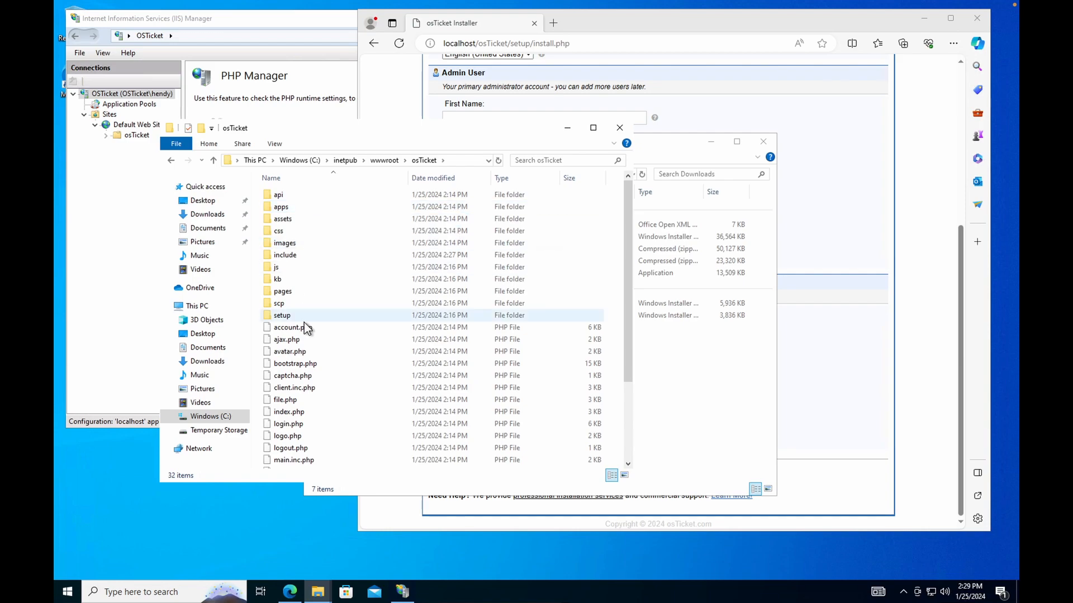
{"action": "scroll", "coordinate": [314, 322], "scroll_direction": "down", "scroll_amount": 3}
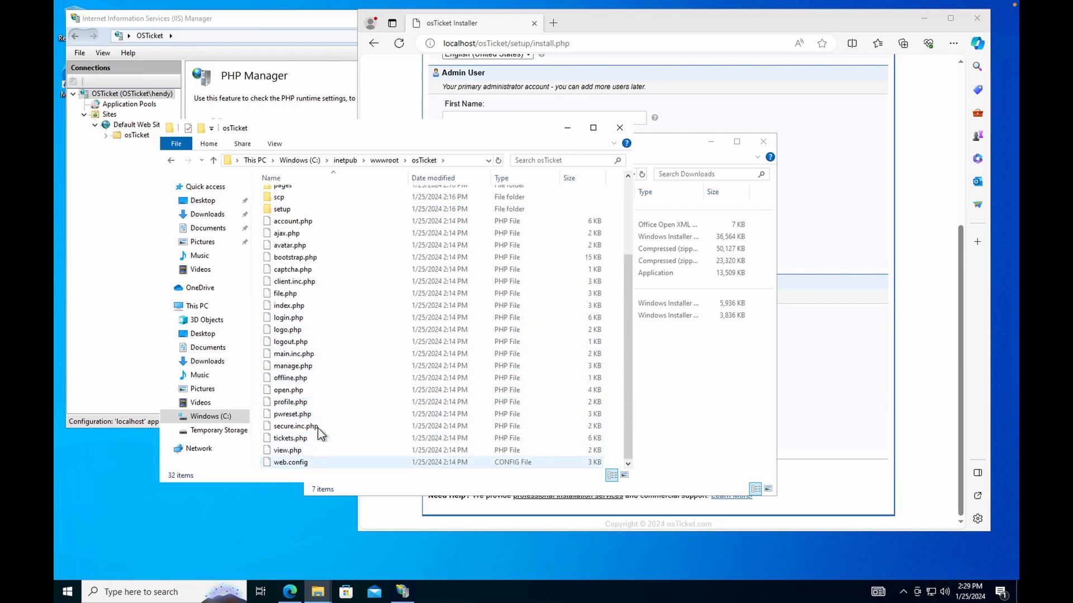
{"action": "scroll", "coordinate": [314, 419], "scroll_direction": "up", "scroll_amount": 3}
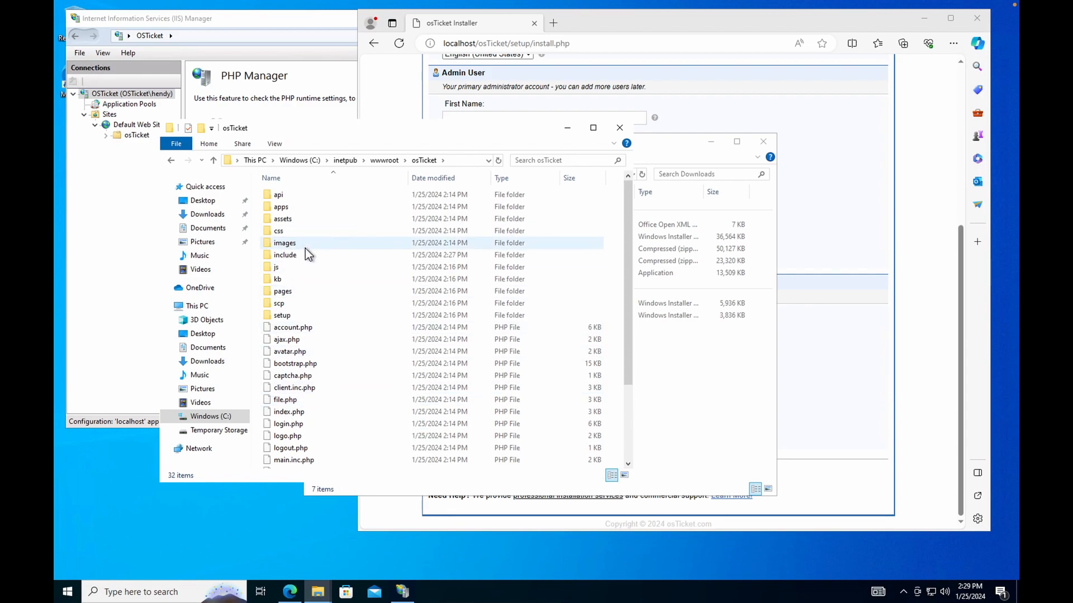
{"action": "double_click", "coordinate": [307, 254]}
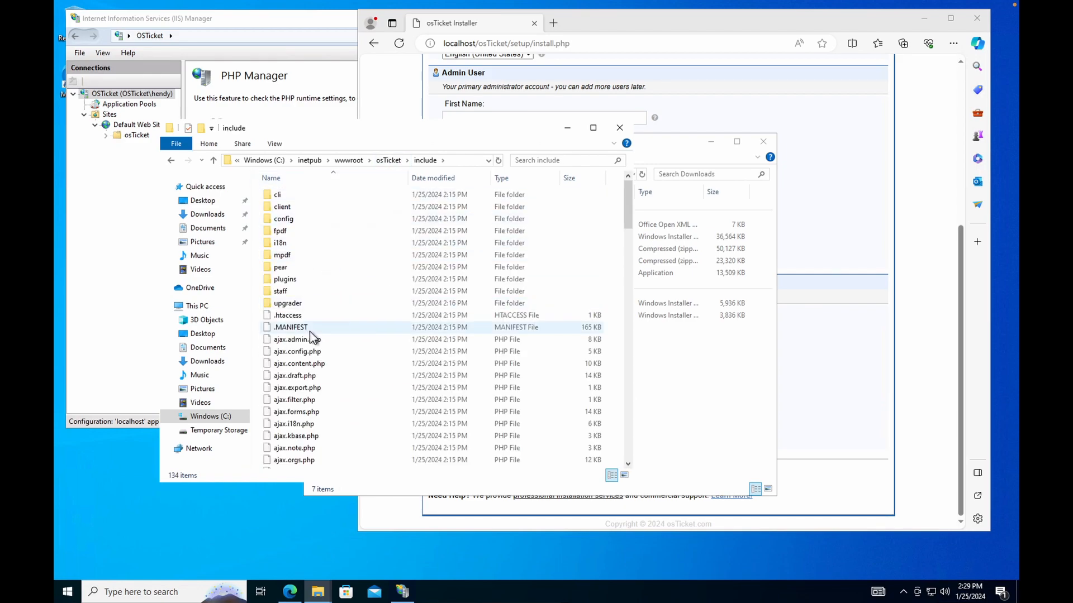
{"action": "scroll", "coordinate": [313, 357], "scroll_direction": "down", "scroll_amount": 20}
{"action": "scroll", "coordinate": [316, 385], "scroll_direction": "down", "scroll_amount": 15}
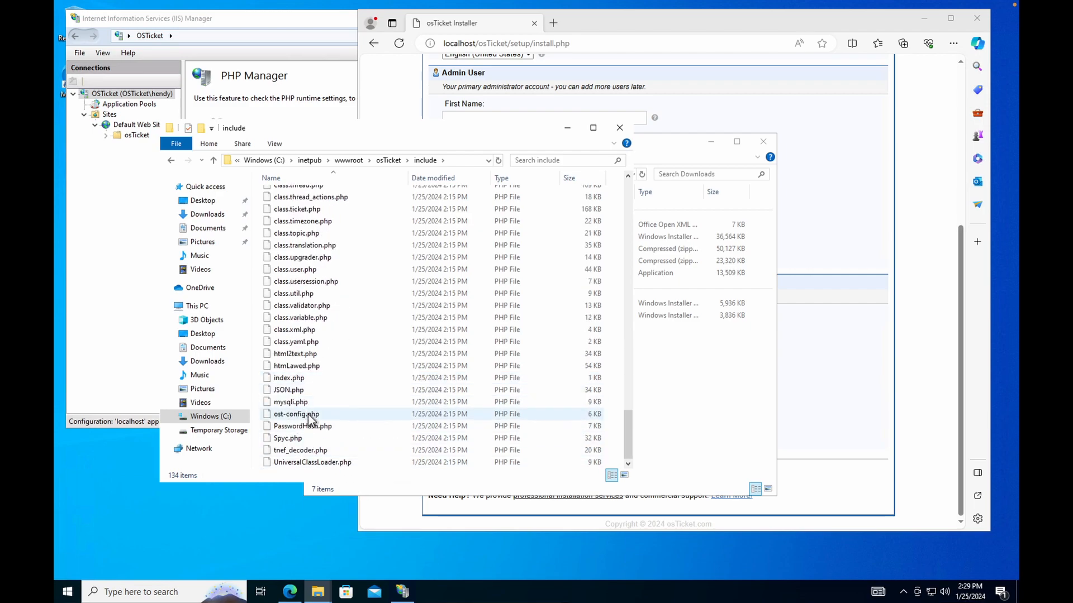
{"action": "left_click", "coordinate": [324, 414]}
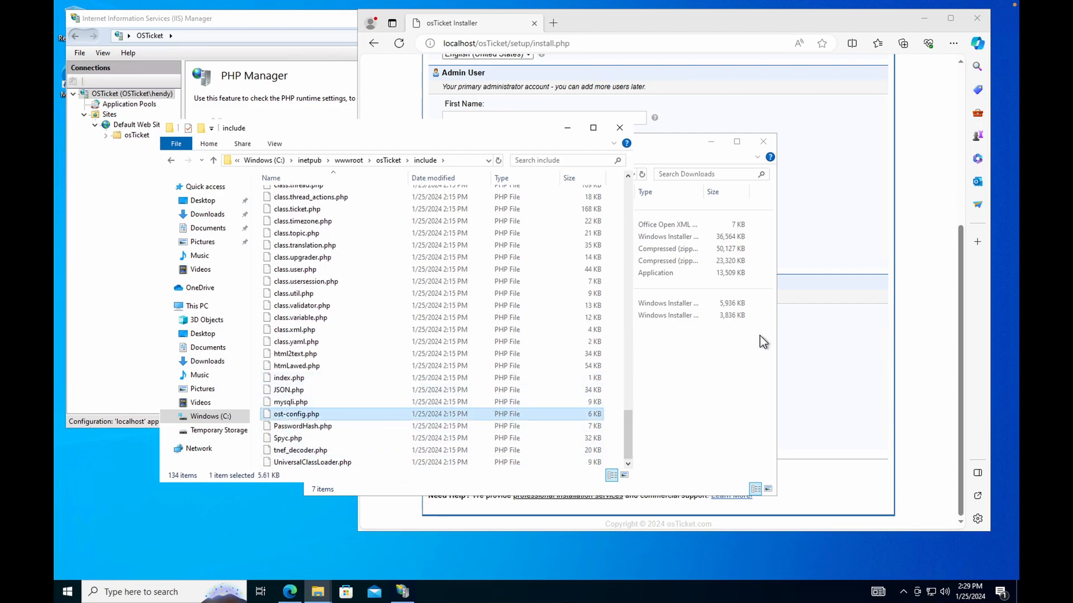
{"action": "left_click", "coordinate": [749, 366]}
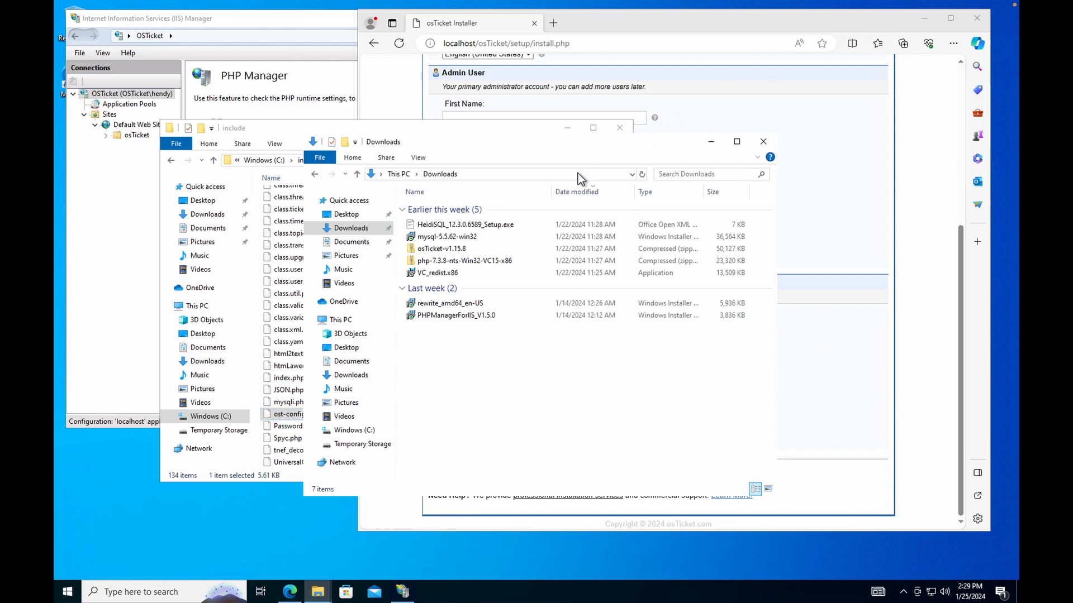
Open the HeidiSQL file in Downloads and follow its link to download the installer.
{"action": "left_click", "coordinate": [437, 224]}
{"action": "double_click", "coordinate": [437, 224]}
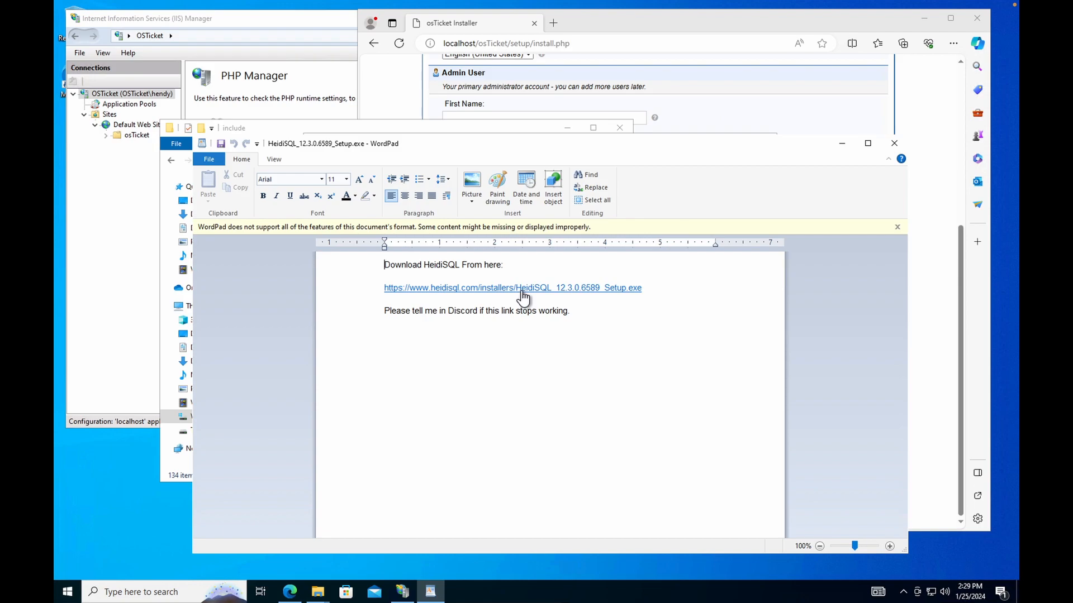
{"action": "left_click", "coordinate": [523, 289]}
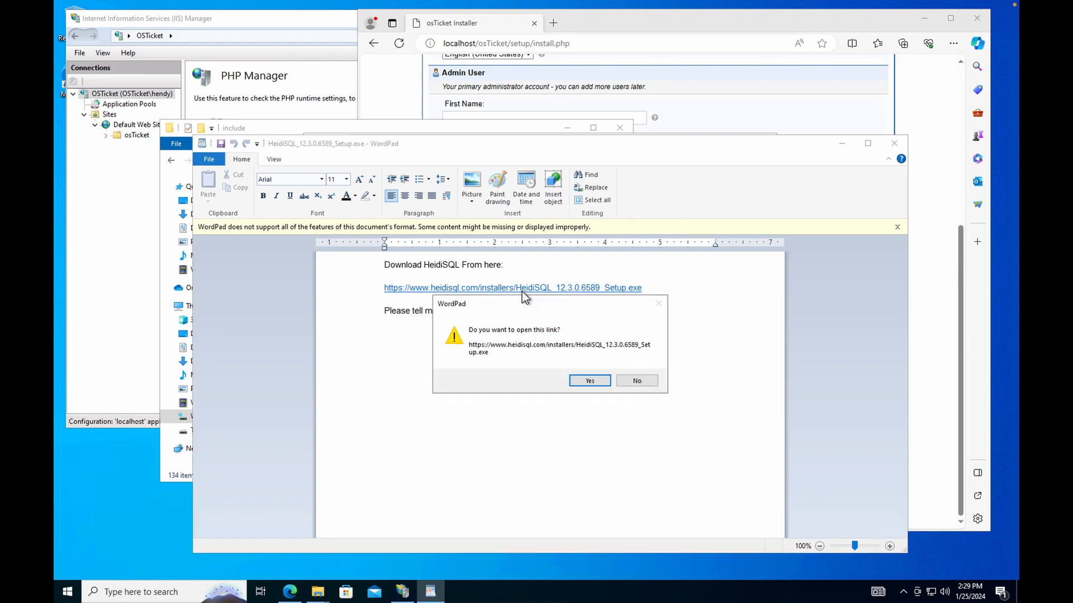
{"action": "left_click", "coordinate": [592, 383]}
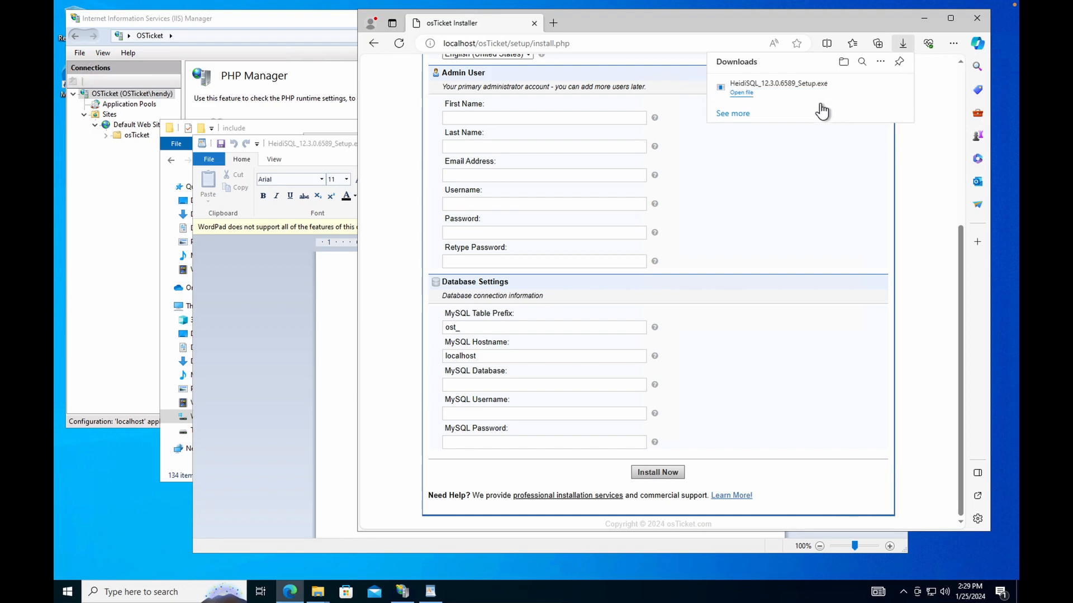
Run the HeidiSQL 12.3.0.6589 installer, accept the license, keep defaults, and finish.
{"action": "left_click", "coordinate": [741, 93]}
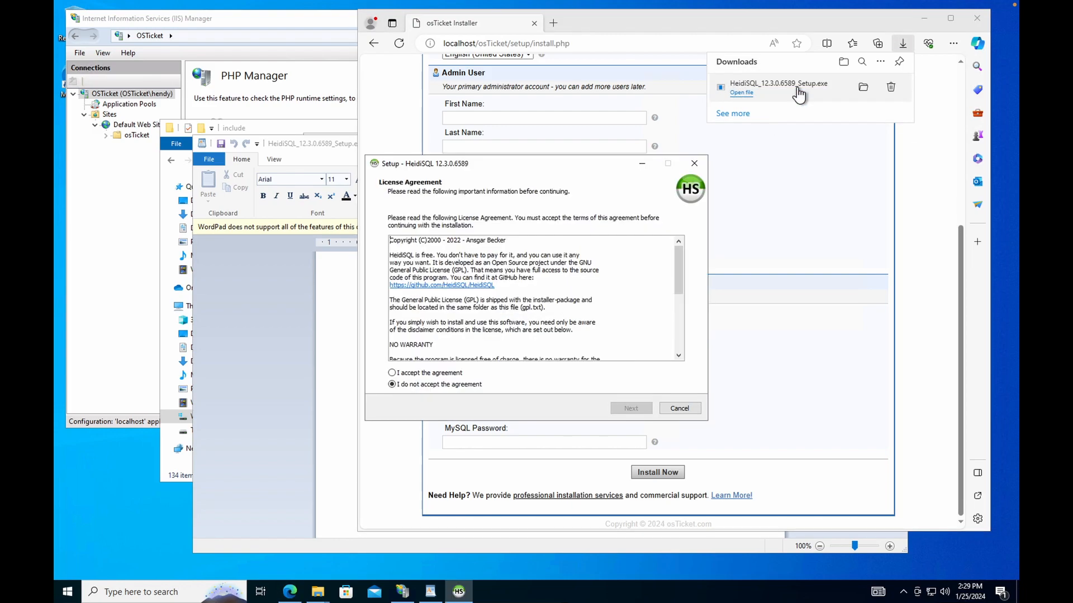
{"action": "left_click", "coordinate": [392, 373]}
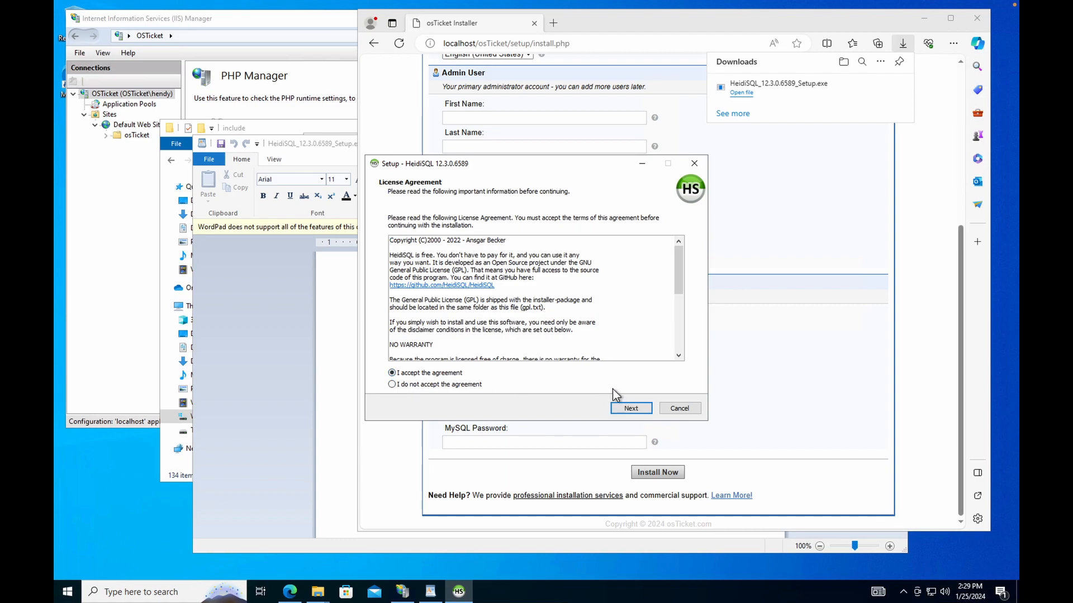
{"action": "left_click", "coordinate": [631, 409]}
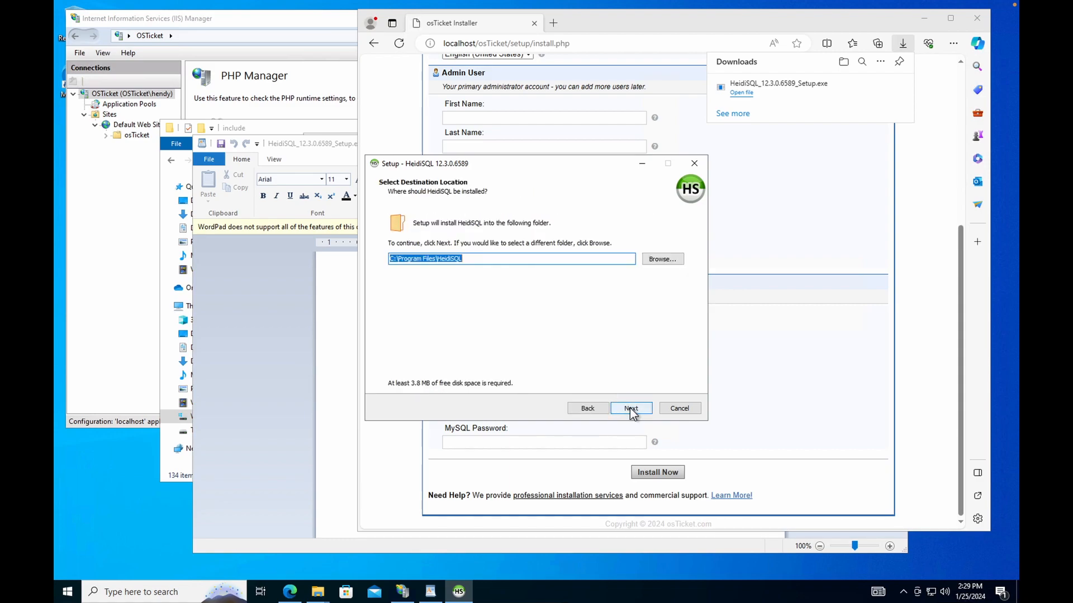
{"action": "left_click", "coordinate": [630, 409]}
{"action": "left_click", "coordinate": [631, 408]}
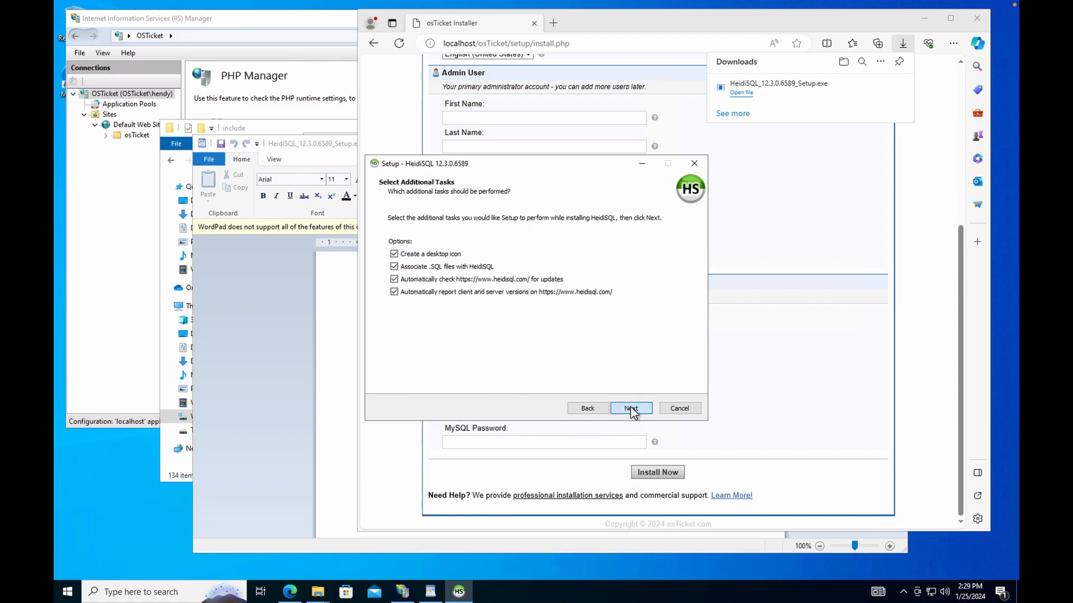
{"action": "left_click", "coordinate": [631, 408]}
{"action": "left_click", "coordinate": [630, 408]}
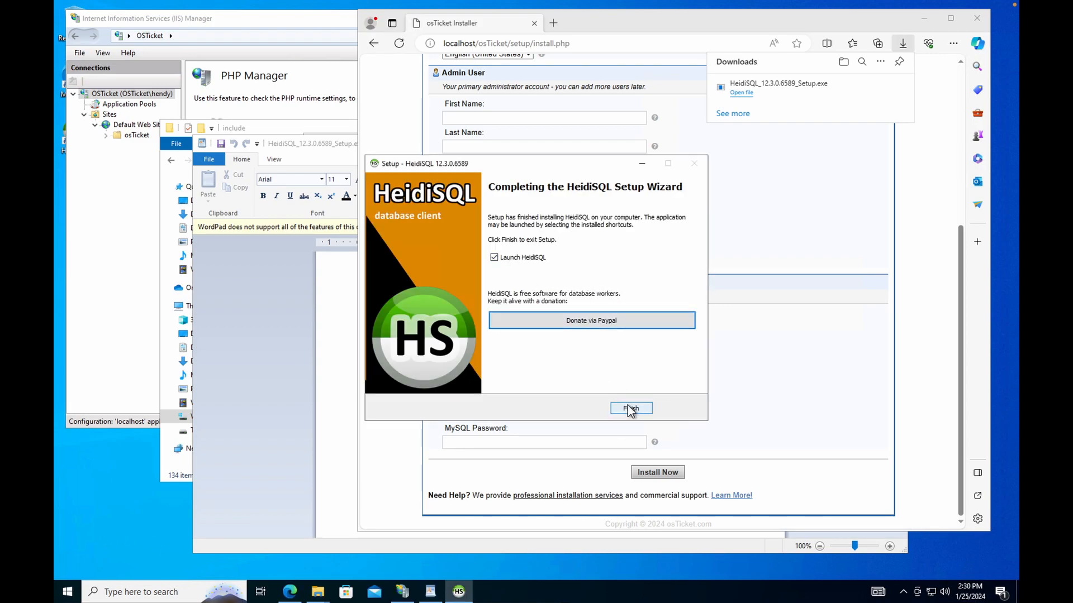
{"action": "left_click", "coordinate": [631, 409]}
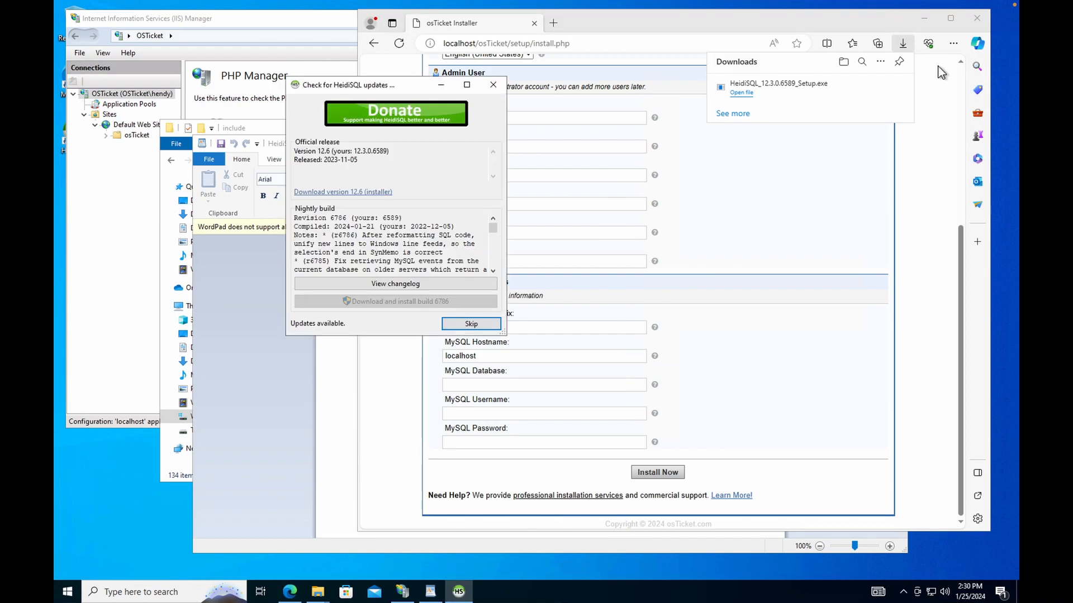
Skip the HeidiSQL update check and reposition the Session manager window.
{"action": "left_click", "coordinate": [923, 135]}
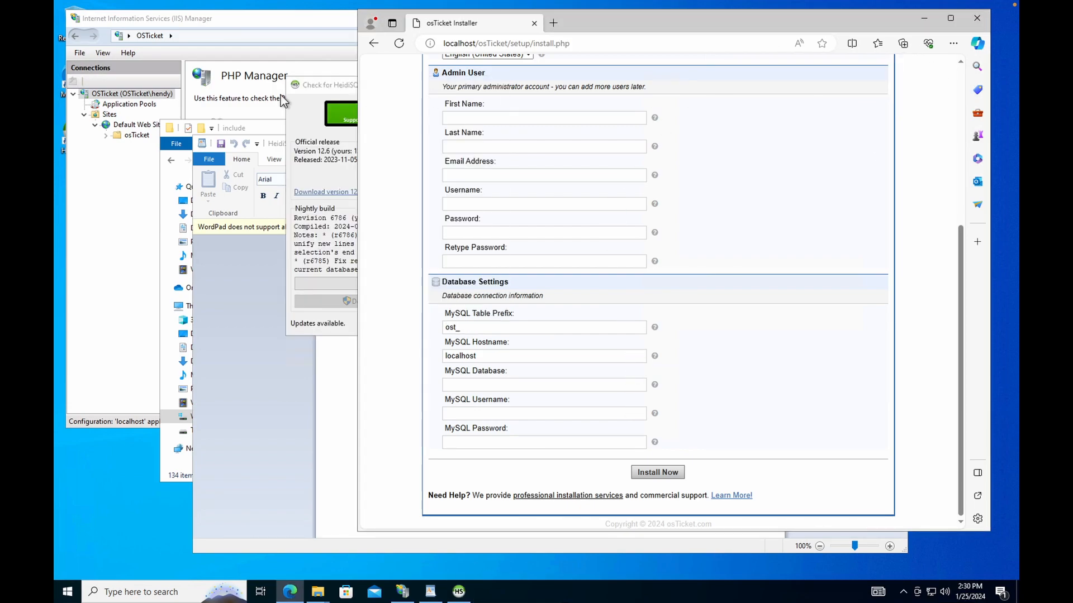
{"action": "left_click", "coordinate": [313, 81]}
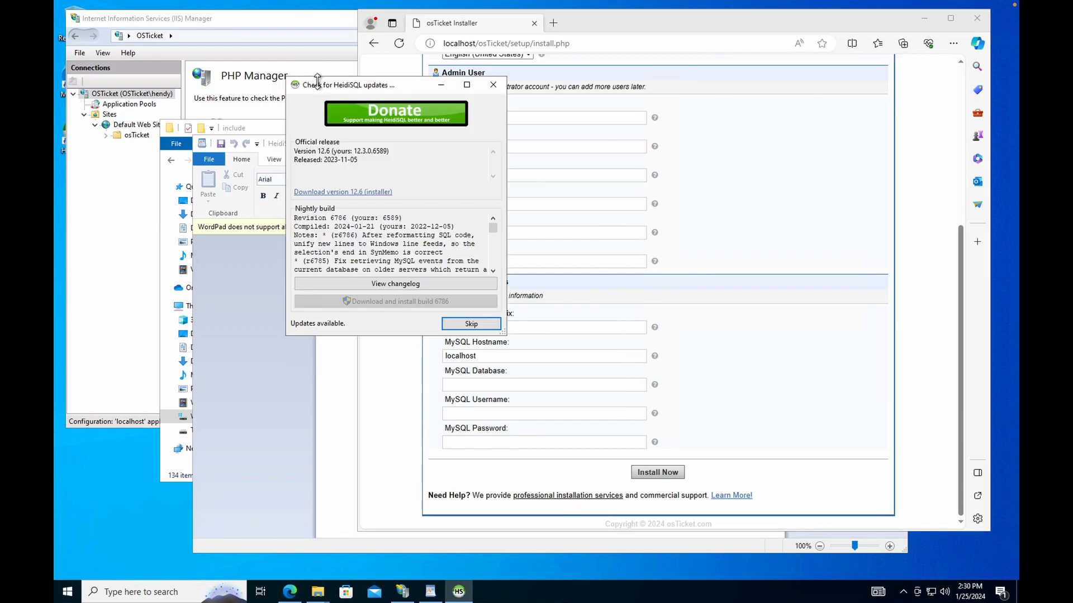
{"action": "left_click", "coordinate": [481, 325]}
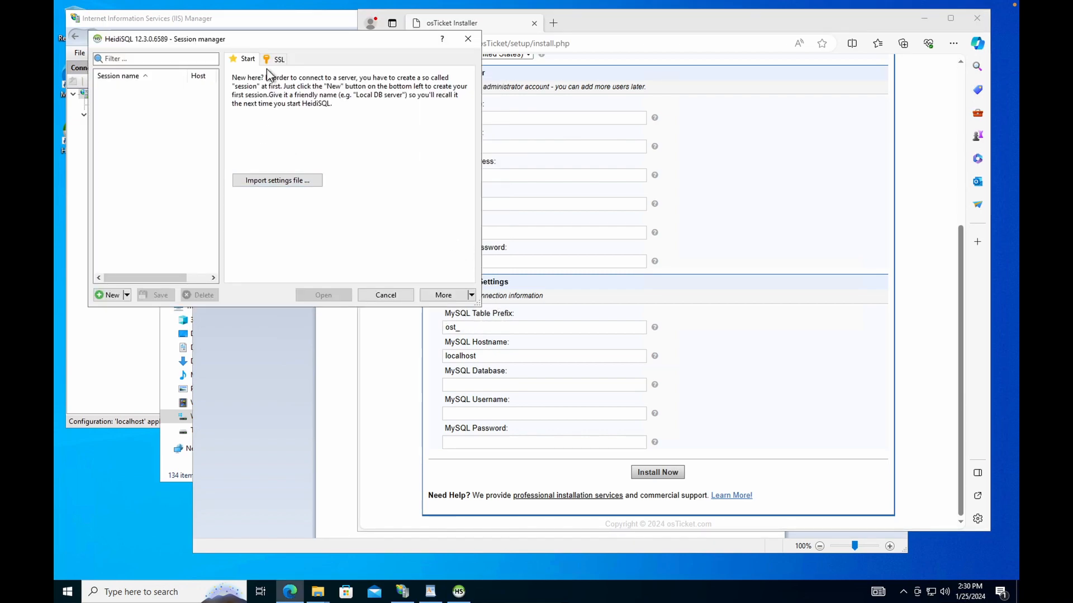
{"action": "left_click_drag", "start_coordinate": [291, 48], "coordinate": [315, 124]}
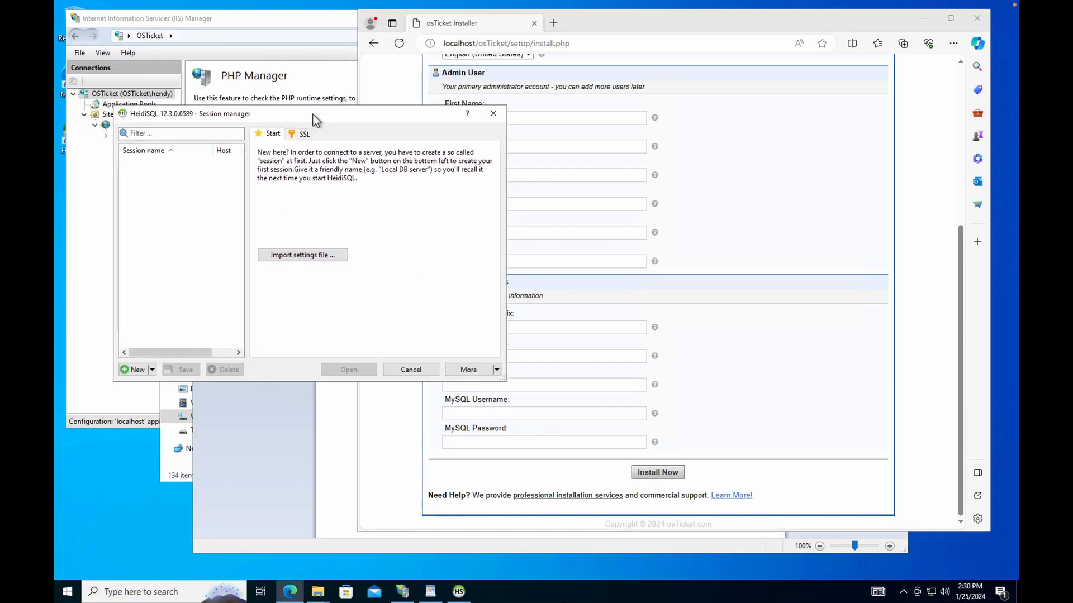
Create a new session as user root with the password and connect to the local MySQL server.
{"action": "left_click", "coordinate": [132, 371]}
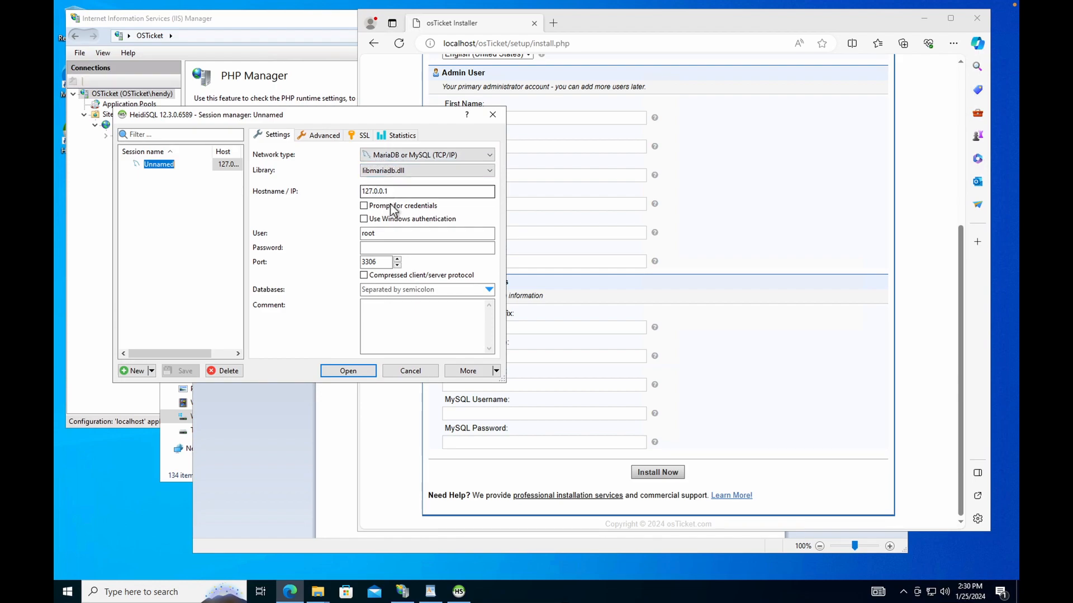
{"action": "left_click", "coordinate": [385, 233]}
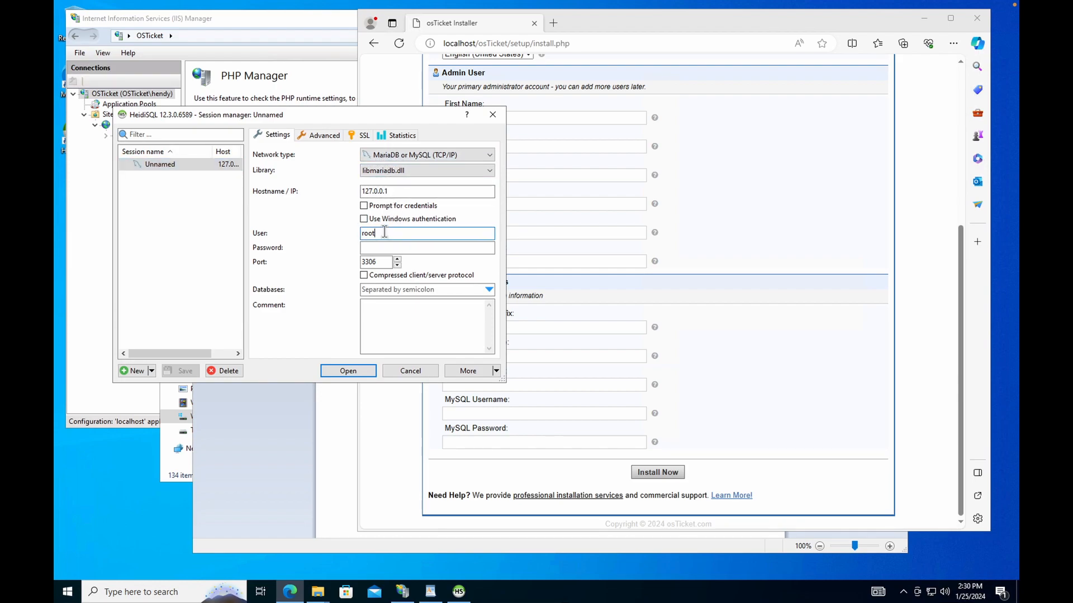
{"action": "left_click", "coordinate": [393, 249]}
{"action": "type", "text": "p"}
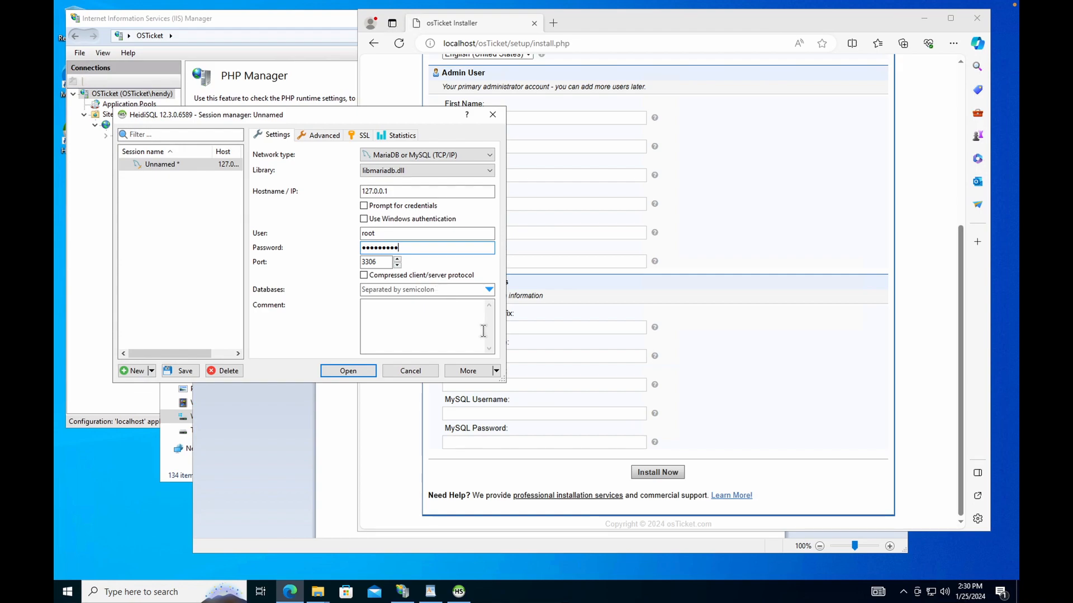
{"action": "left_click", "coordinate": [357, 374]}
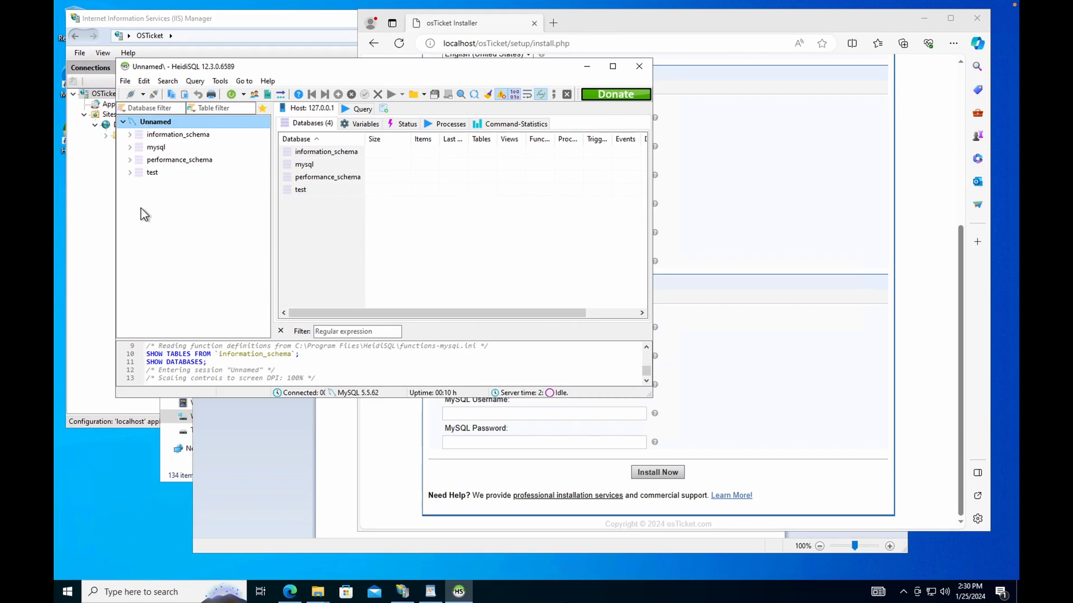
Create a new database named osTicket in HeidiSQL, then minimize HeidiSQL.
{"action": "left_click_drag", "start_coordinate": [360, 77], "coordinate": [364, 95]}
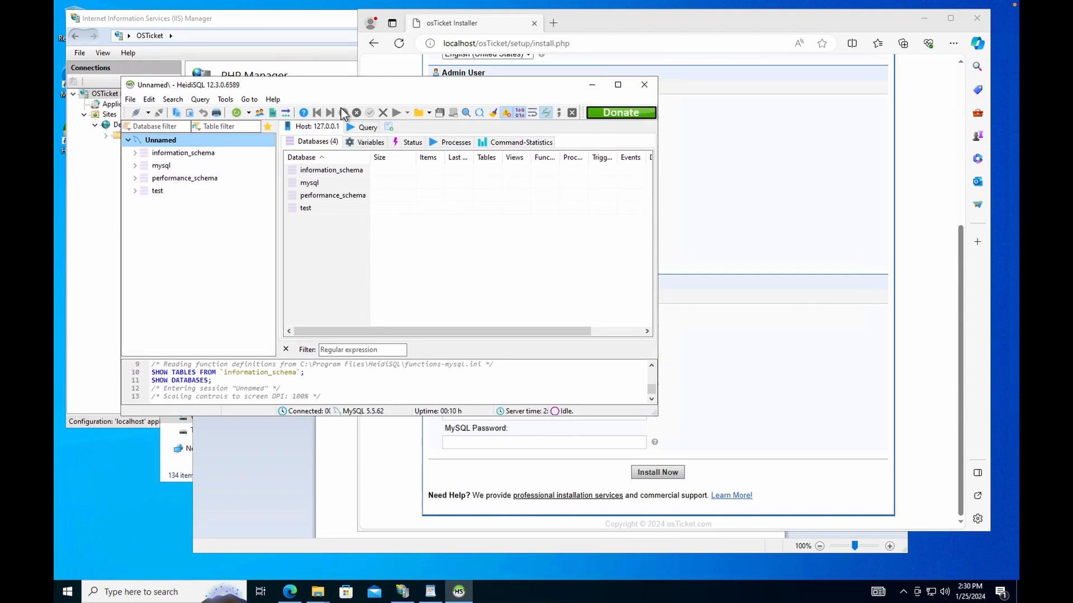
{"action": "right_click", "coordinate": [151, 210]}
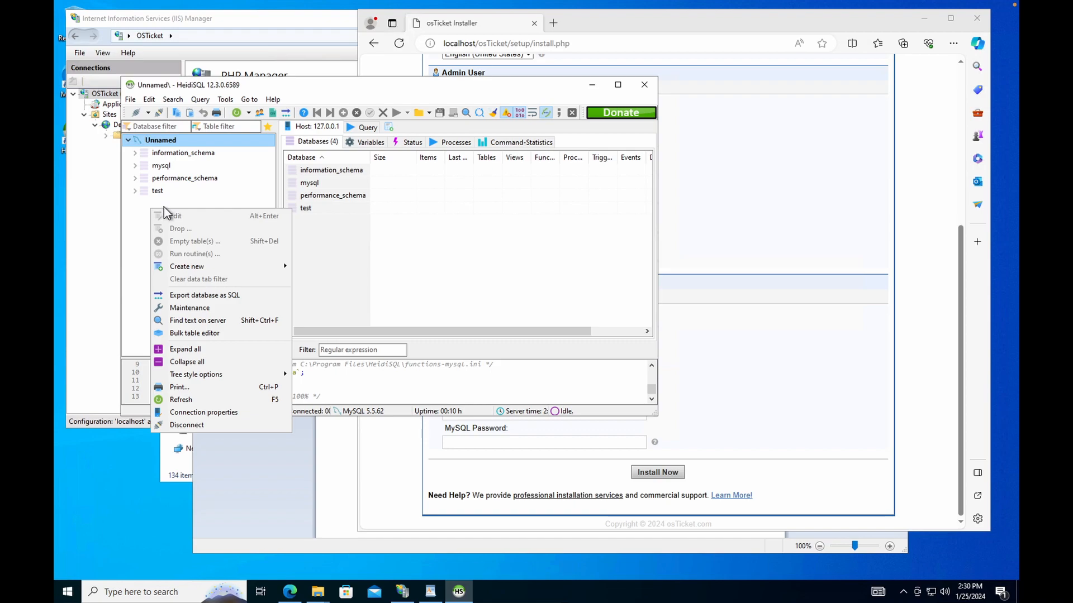
{"action": "mouse_move", "coordinate": [276, 268]}
{"action": "left_click", "coordinate": [321, 267]}
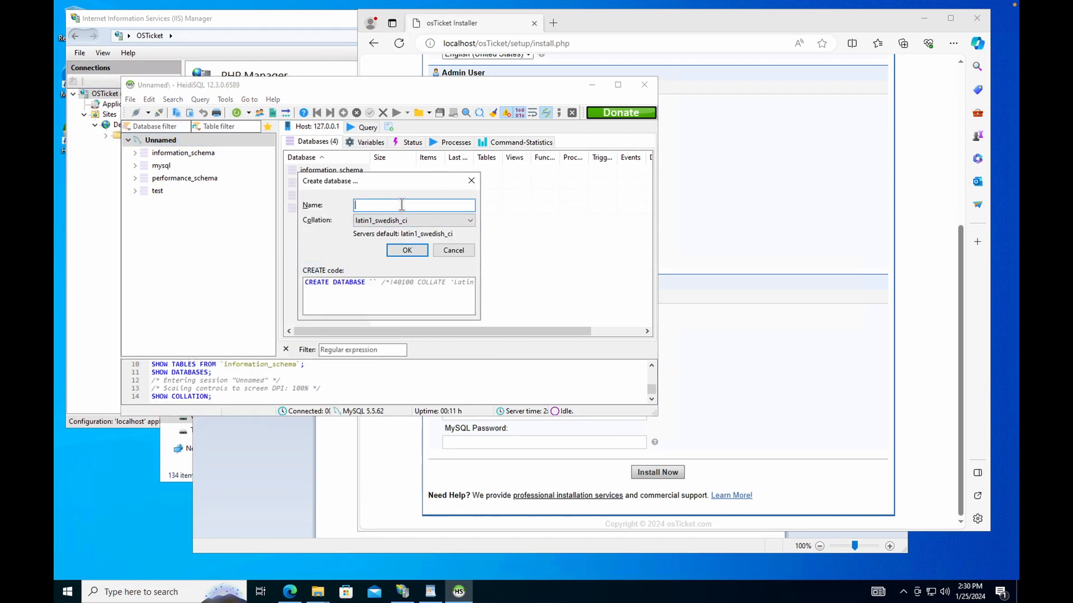
{"action": "type", "text": "osTicket"}
{"action": "left_click", "coordinate": [408, 251]}
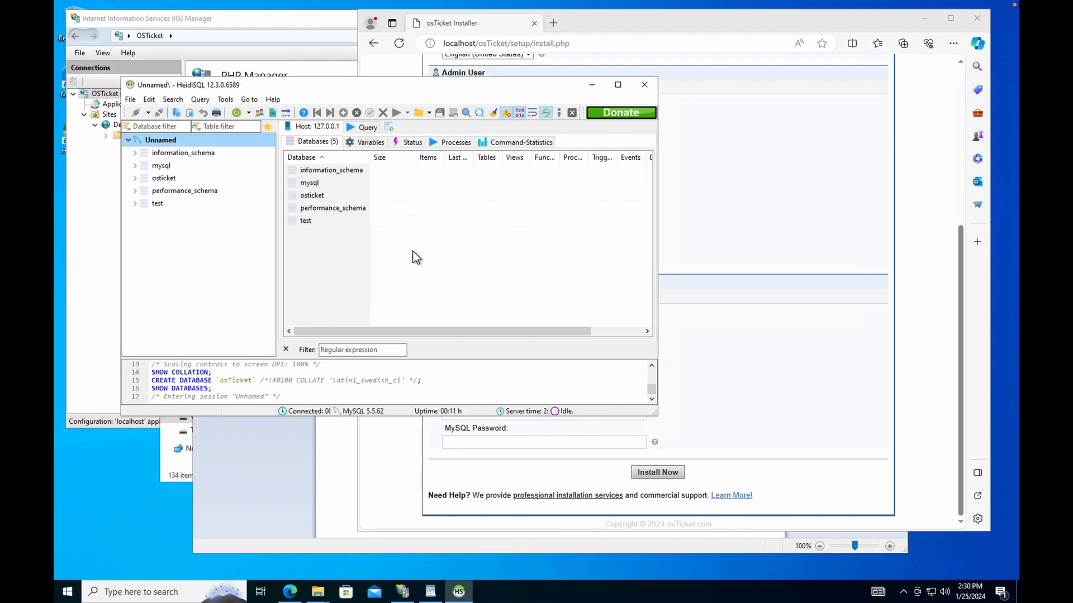
{"action": "left_click", "coordinate": [334, 194]}
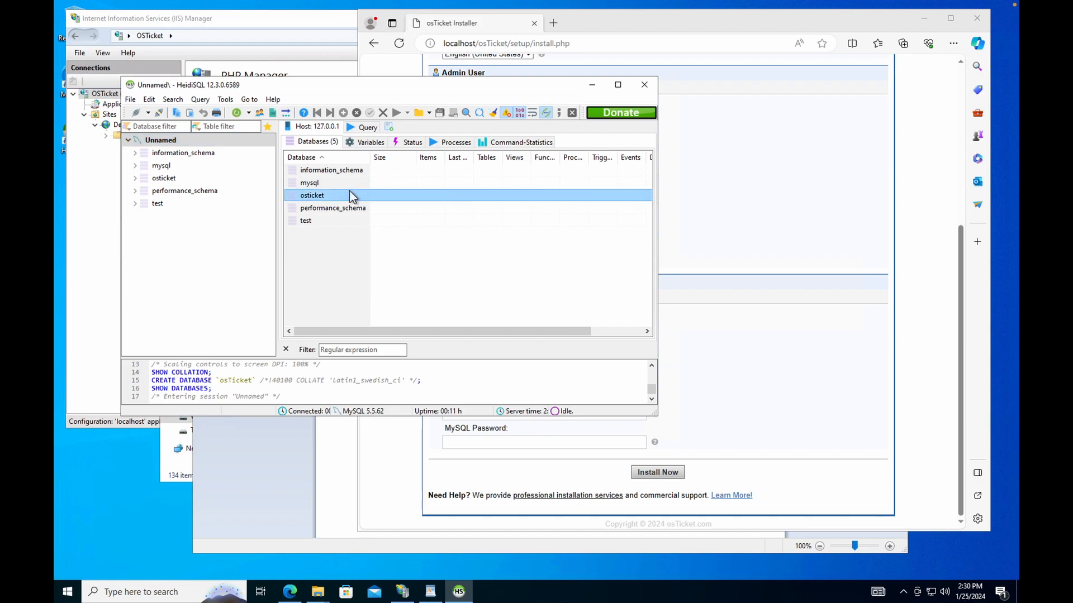
{"action": "left_click", "coordinate": [592, 85]}
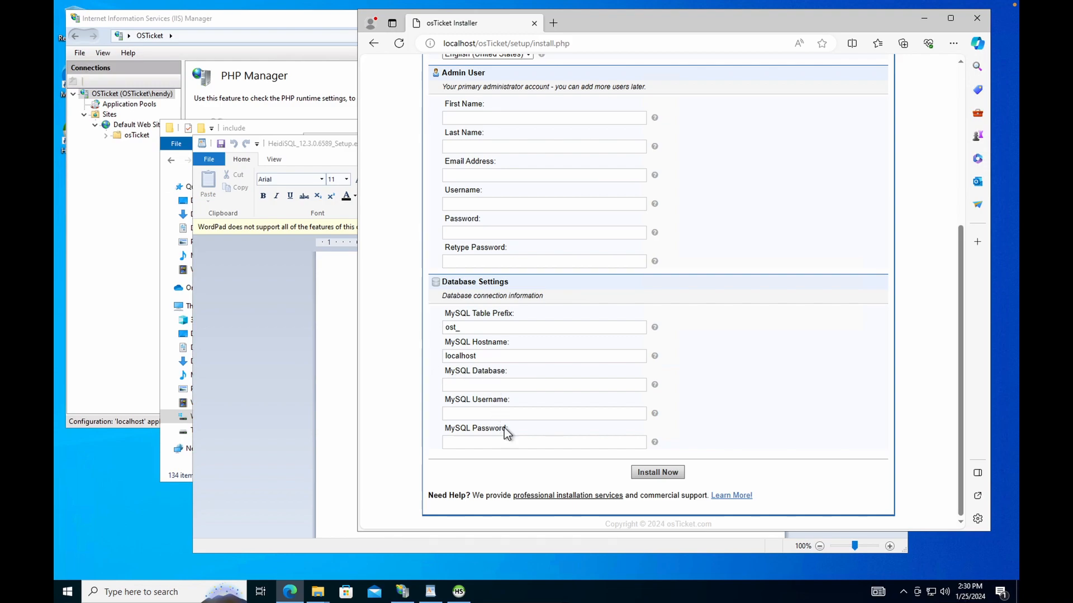
Enter the Helpdesk Name and the Default Email address.
{"action": "left_click", "coordinate": [518, 414]}
{"action": "left_click", "coordinate": [521, 435]}
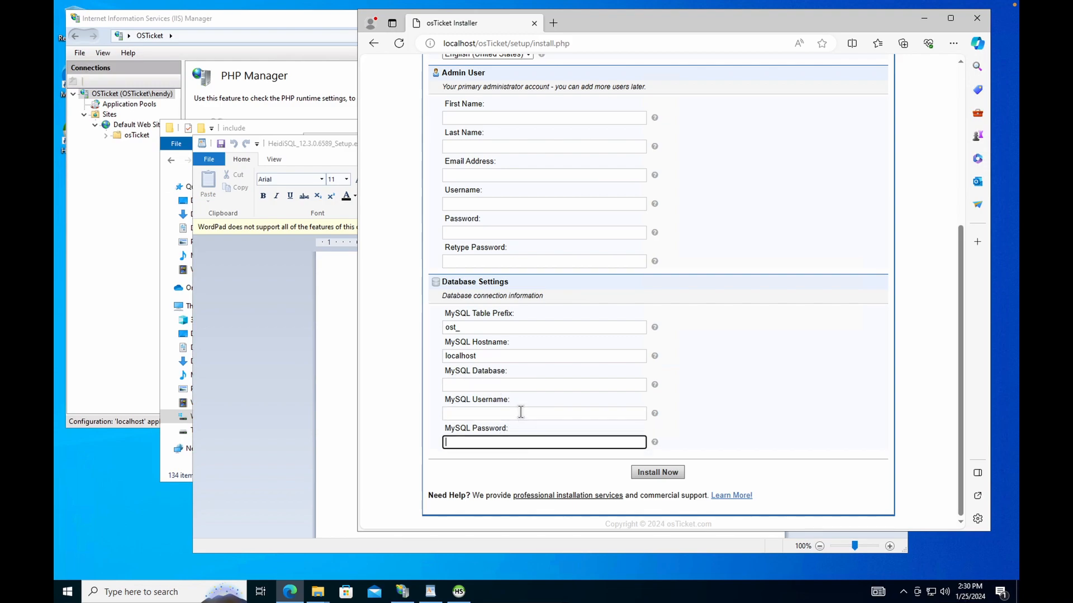
{"action": "left_click", "coordinate": [521, 413]}
{"action": "scroll", "coordinate": [522, 400], "scroll_direction": "up", "scroll_amount": 5}
{"action": "scroll", "coordinate": [538, 395], "scroll_direction": "down", "scroll_amount": 3}
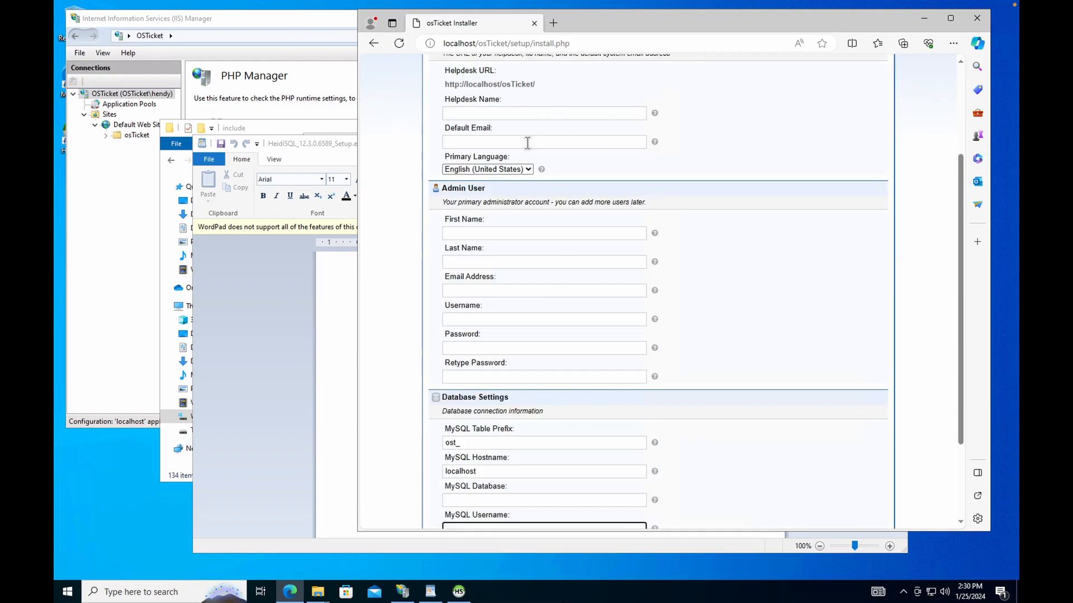
{"action": "scroll", "coordinate": [538, 123], "scroll_direction": "up", "scroll_amount": 3}
{"action": "left_click", "coordinate": [514, 254]}
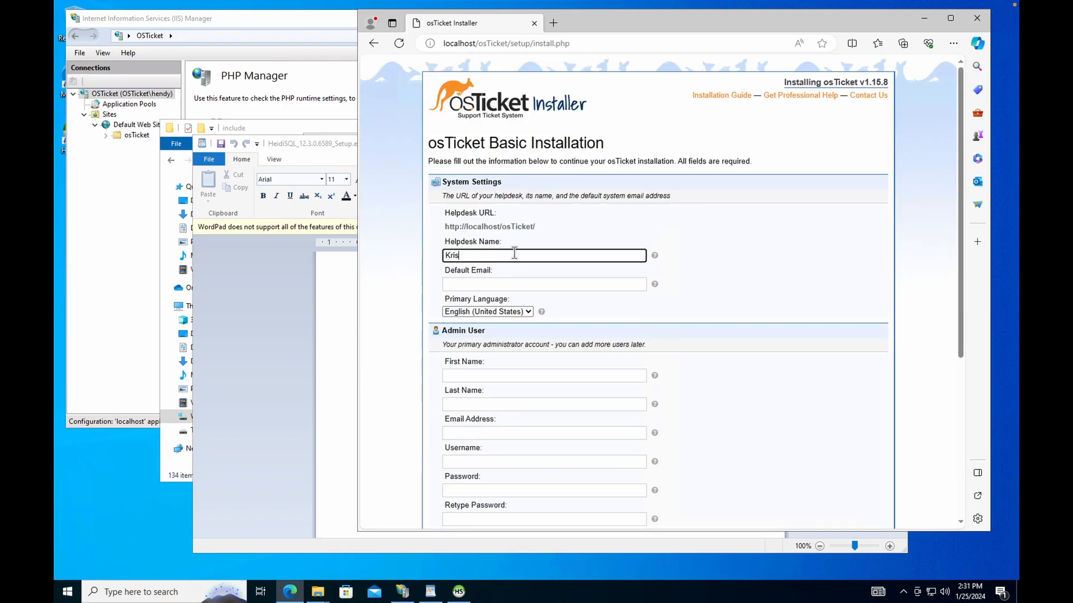
{"action": "type", "text": "Kris'S"}
{"action": "key", "text": "BackSpace"}
{"action": "left_click", "coordinate": [527, 284]}
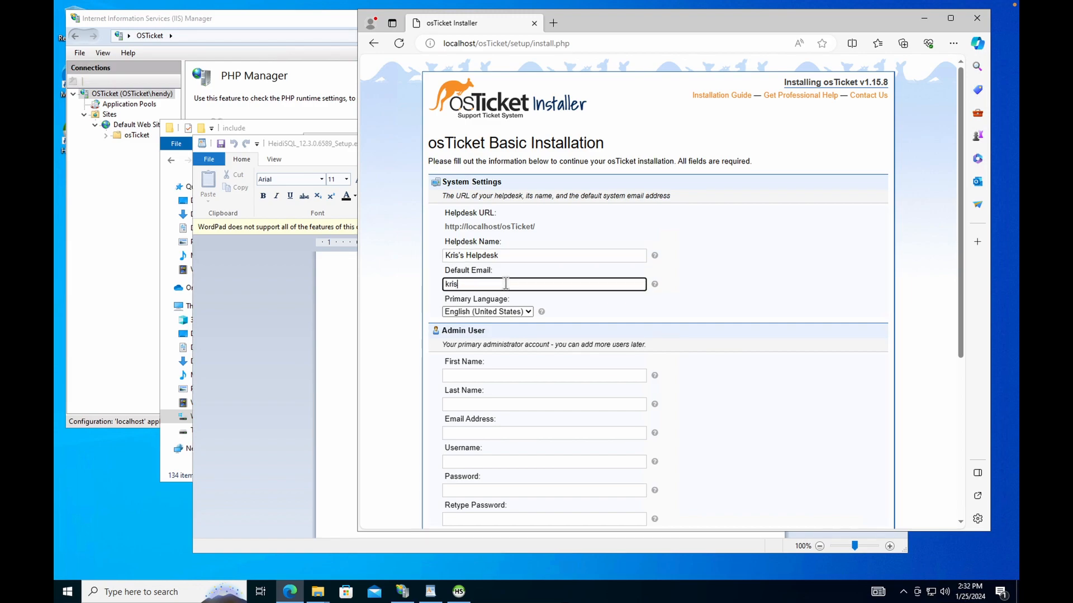
Fill in the admin user's last name and email address.
{"action": "key", "text": "Tab"}
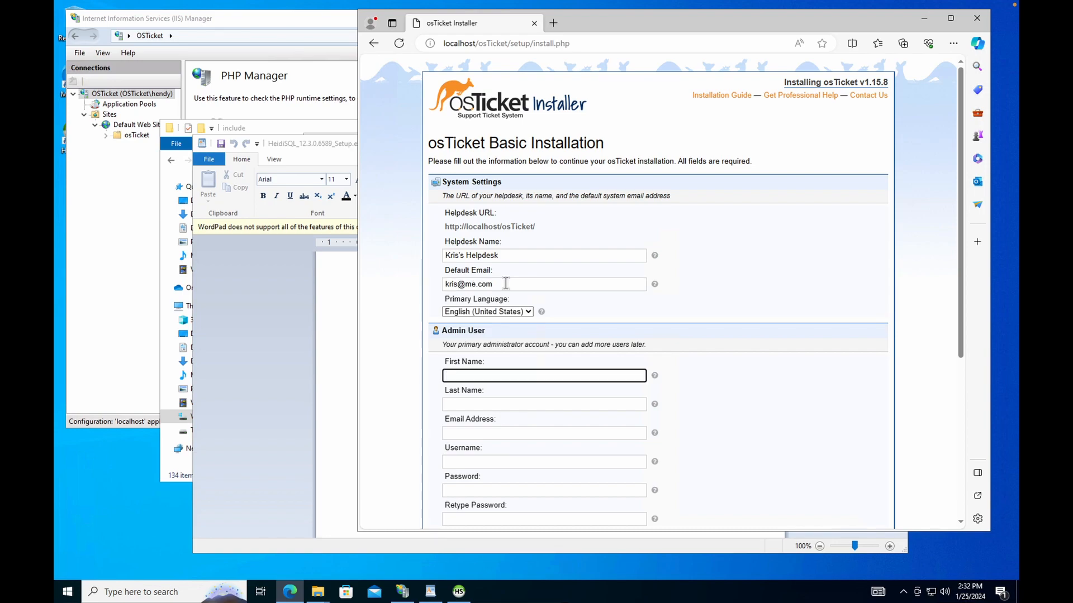
{"action": "key", "text": "Tab"}
{"action": "key", "text": "Tab"}
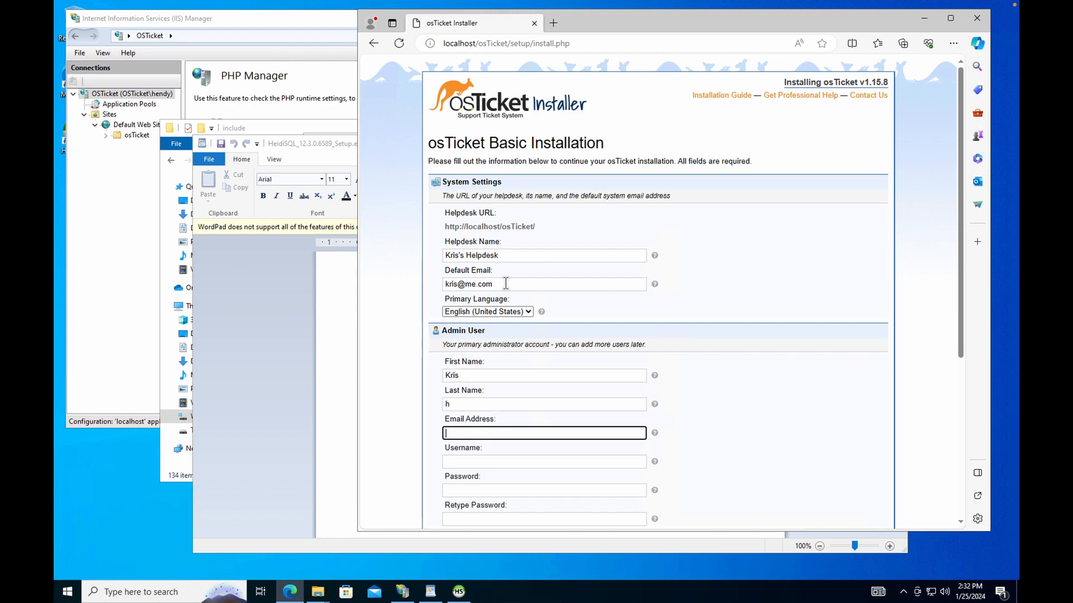
{"action": "left_click", "coordinate": [519, 407]}
{"action": "type", "text": "hg"}
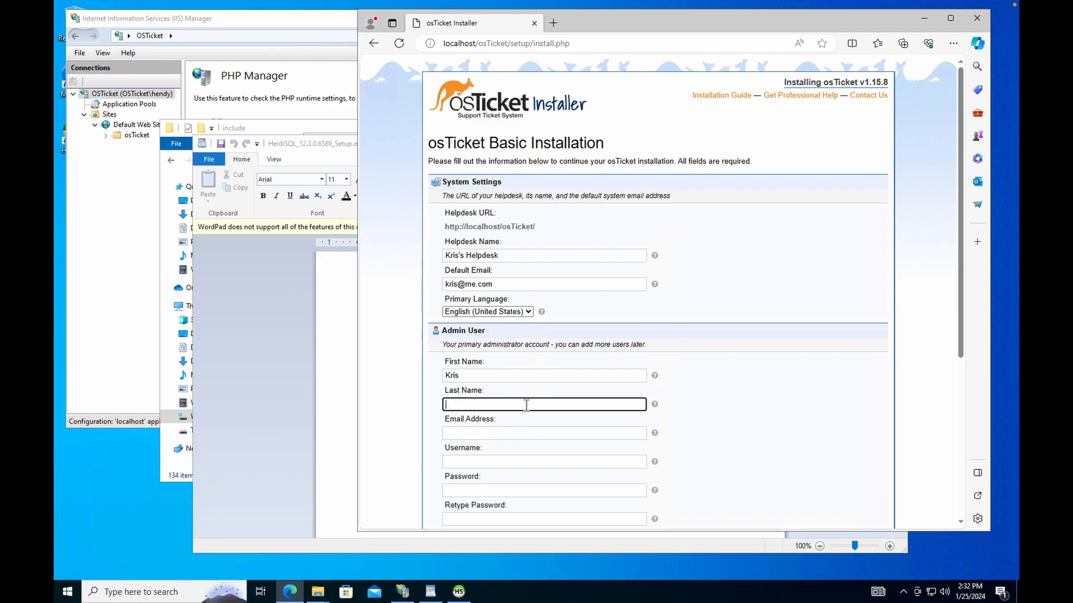
{"action": "scroll", "coordinate": [541, 385], "scroll_direction": "down", "scroll_amount": 5}
{"action": "scroll", "coordinate": [531, 327], "scroll_direction": "up", "scroll_amount": 2}
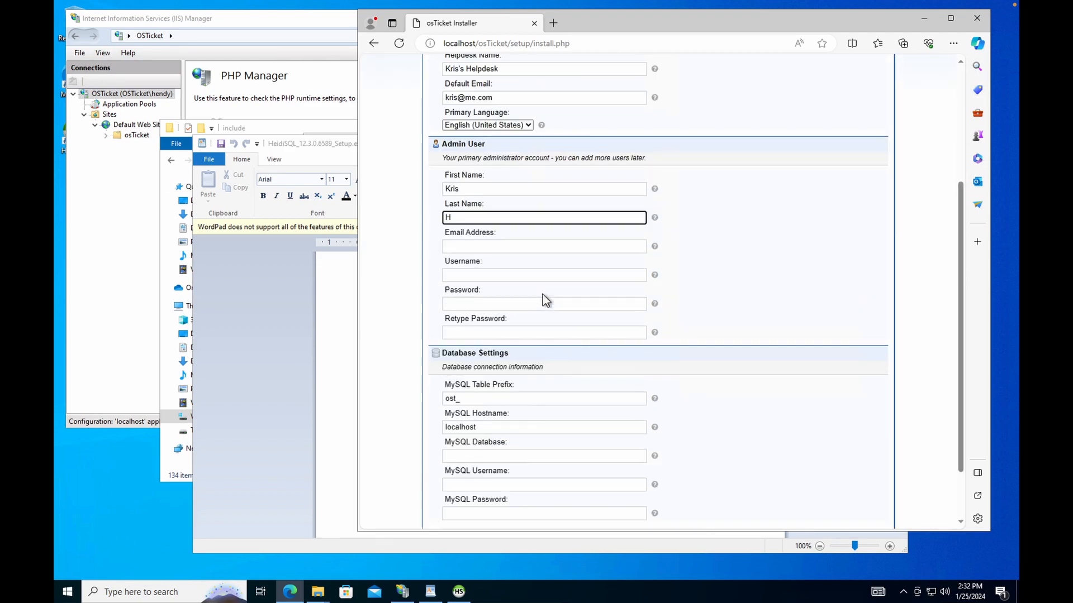
{"action": "left_click", "coordinate": [511, 317]}
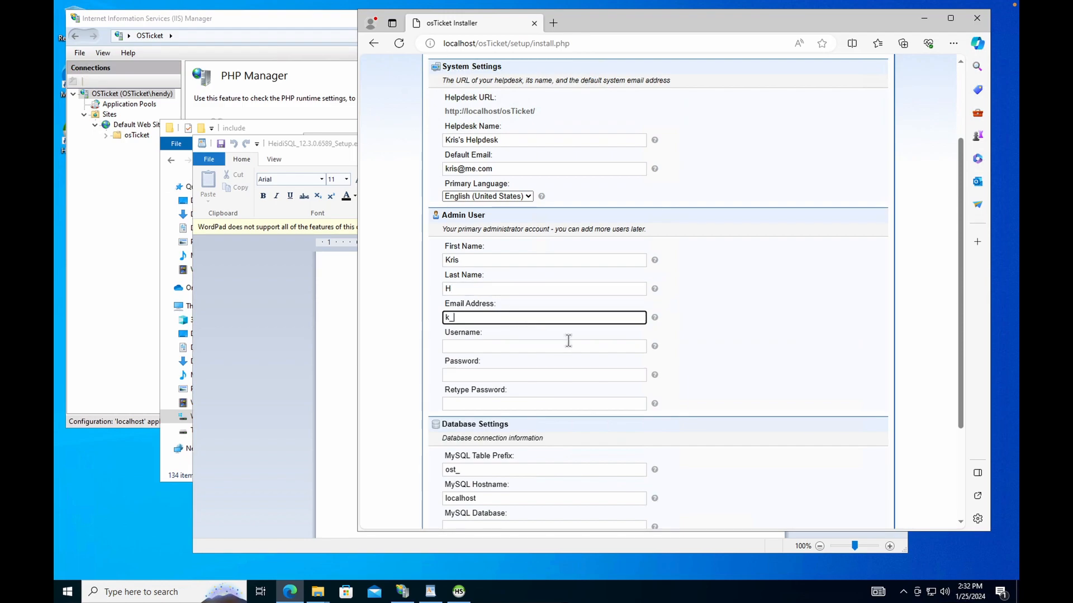
{"action": "key", "text": "BackSpace"}
{"action": "key", "text": "BackSpace"}
{"action": "scroll", "coordinate": [581, 304], "scroll_direction": "down", "scroll_amount": 1}
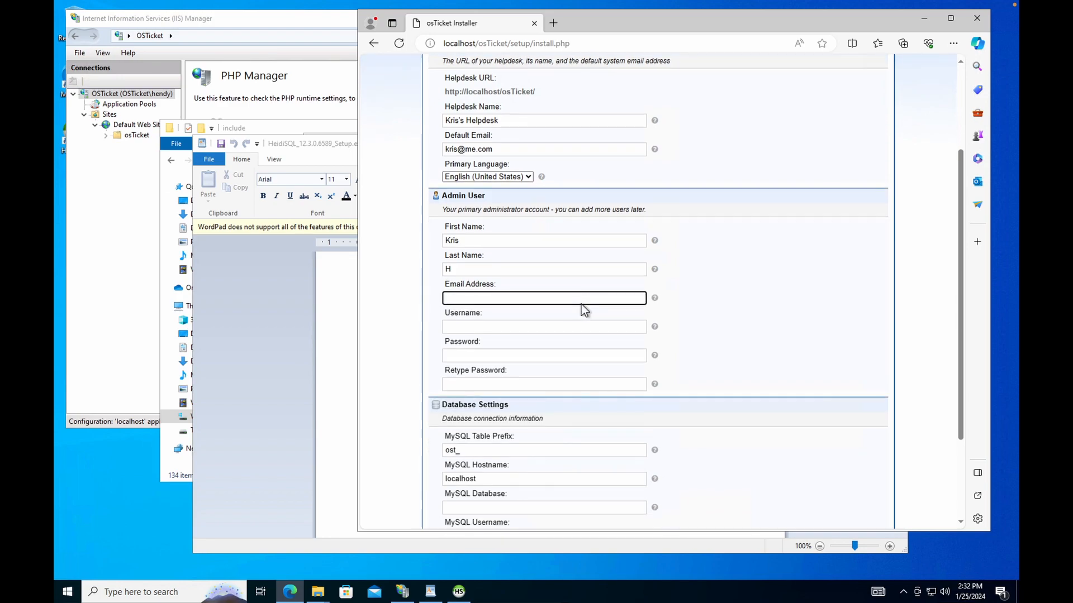
{"action": "scroll", "coordinate": [524, 215], "scroll_direction": "up", "scroll_amount": 1}
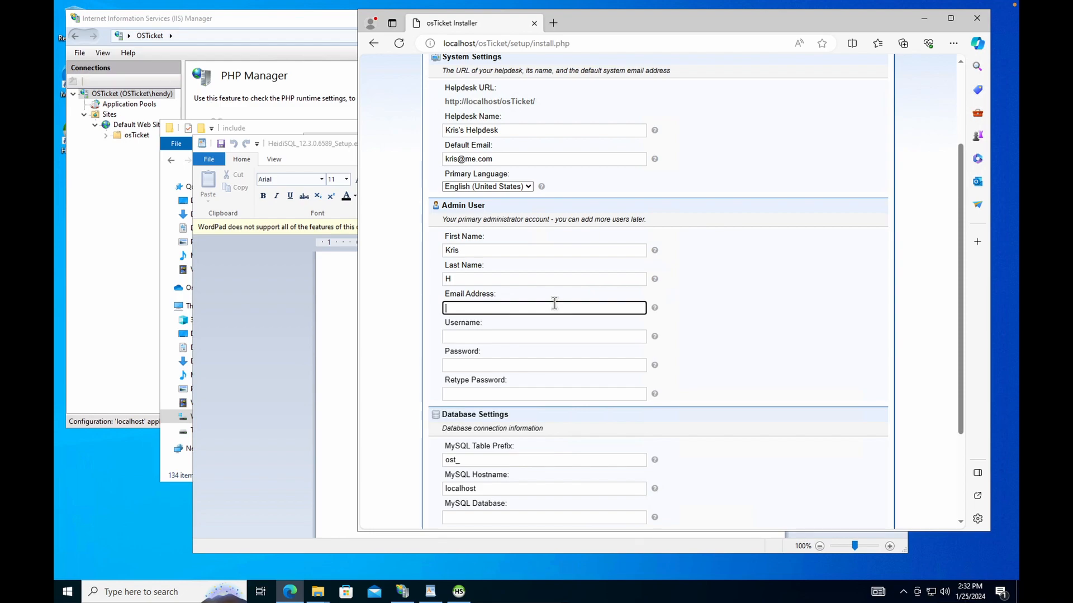
Enter the admin username and the password twice.
{"action": "key", "text": "Tab"}
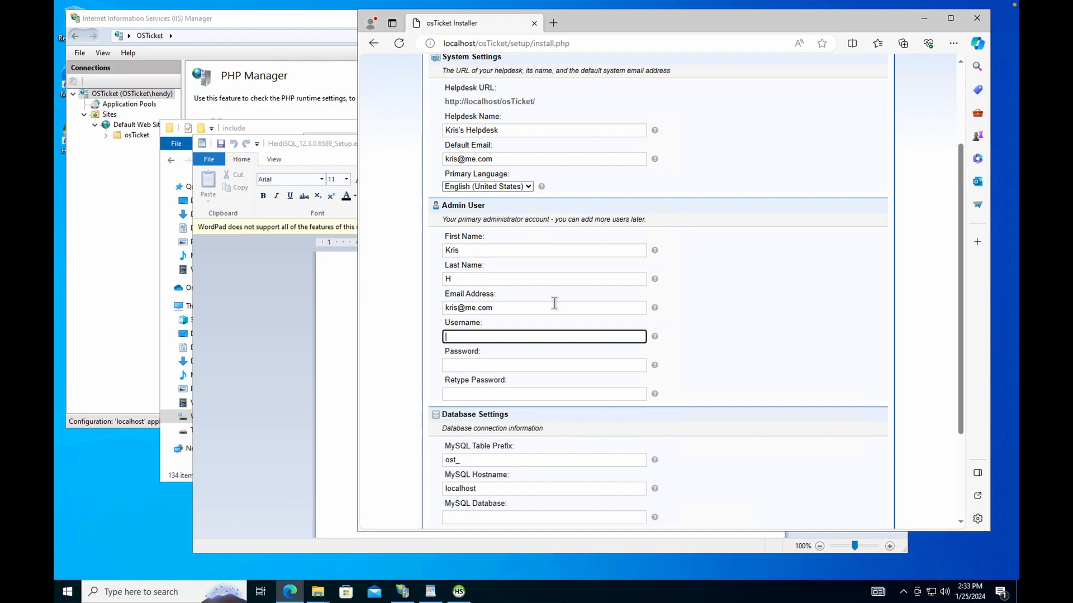
{"action": "type", "text": "hendy"}
{"action": "key", "text": "Tab"}
{"action": "type", "text": "p•••"}
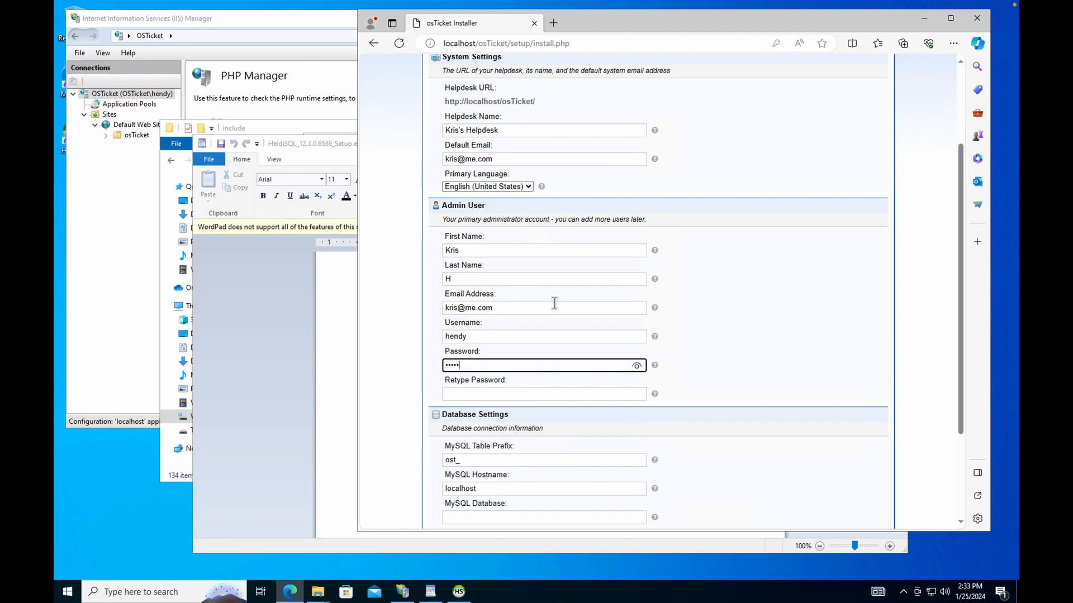
{"action": "type", "text": "••"}
{"action": "key", "text": "Tab"}
{"action": "type", "text": "•"}
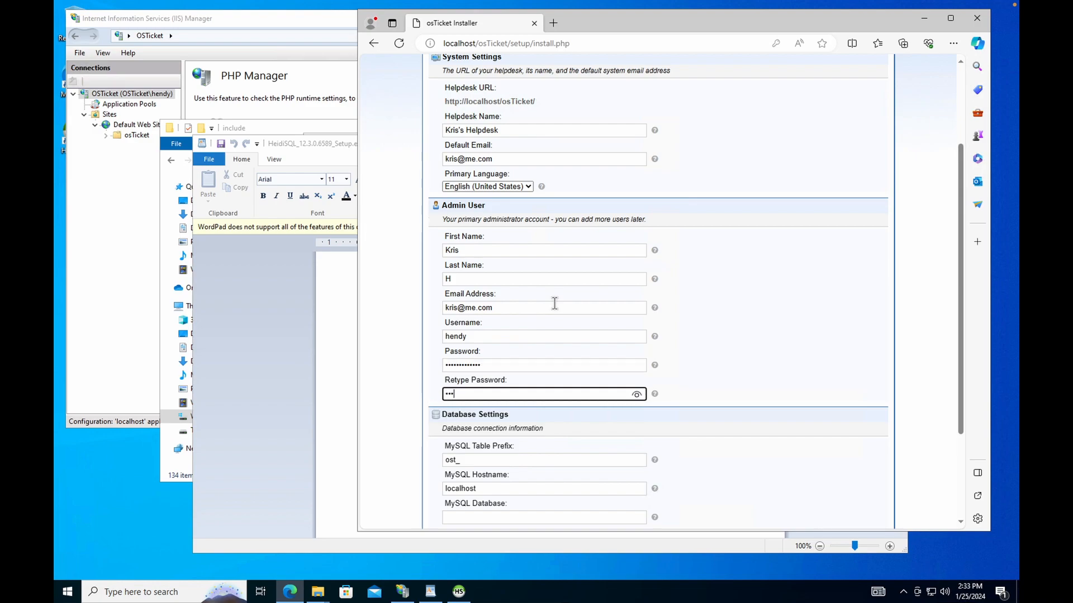
{"action": "type", "text": "••••••••••••"}
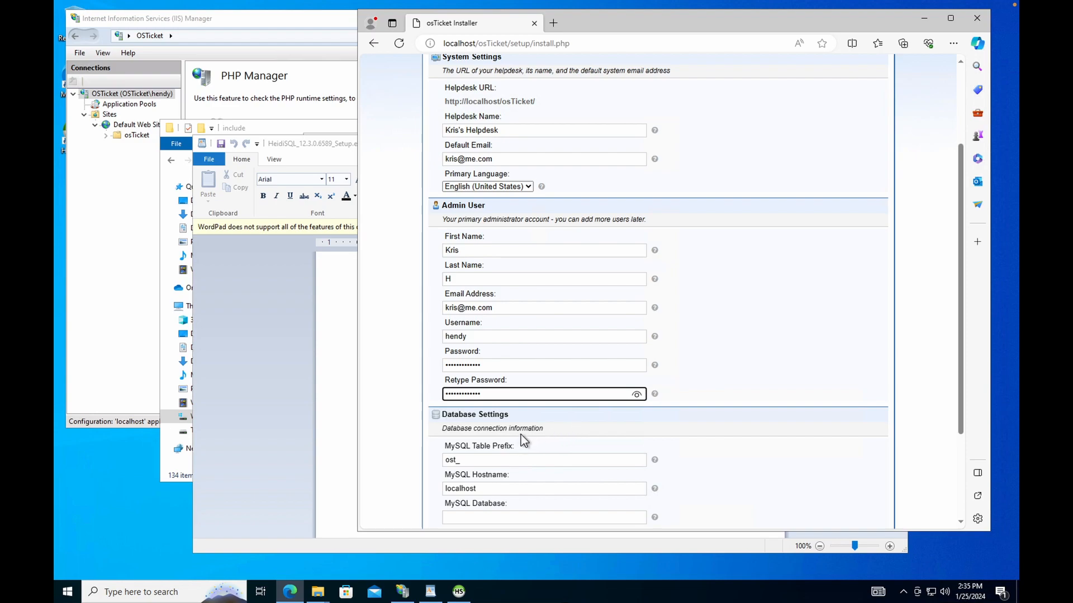
Enter the MySQL database name, username admin and password, then click Install Now.
{"action": "scroll", "coordinate": [521, 434], "scroll_direction": "down", "scroll_amount": 2}
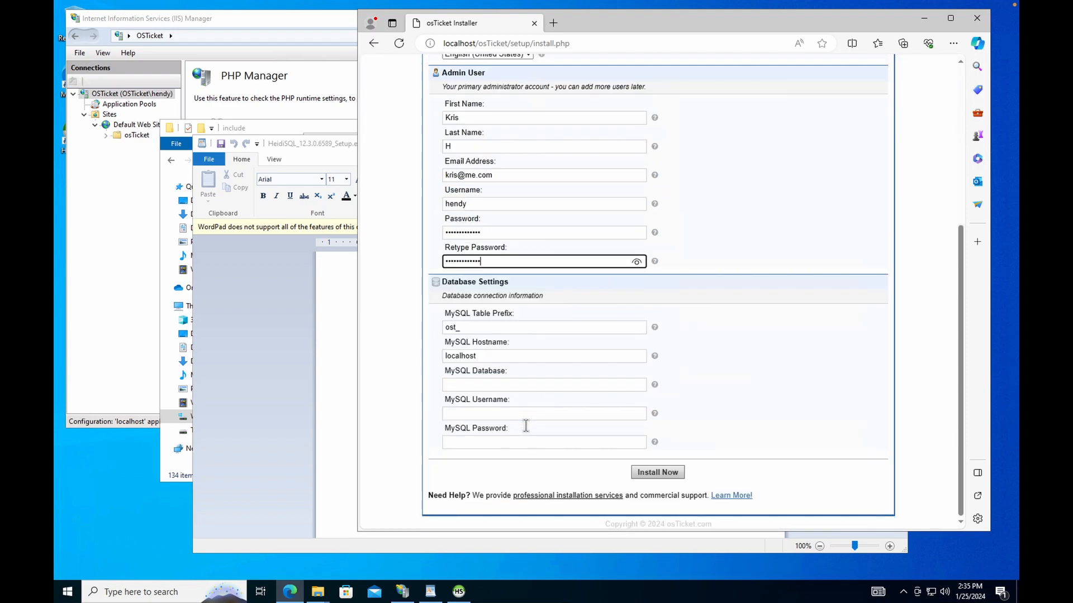
{"action": "scroll", "coordinate": [524, 428], "scroll_direction": "up", "scroll_amount": 3}
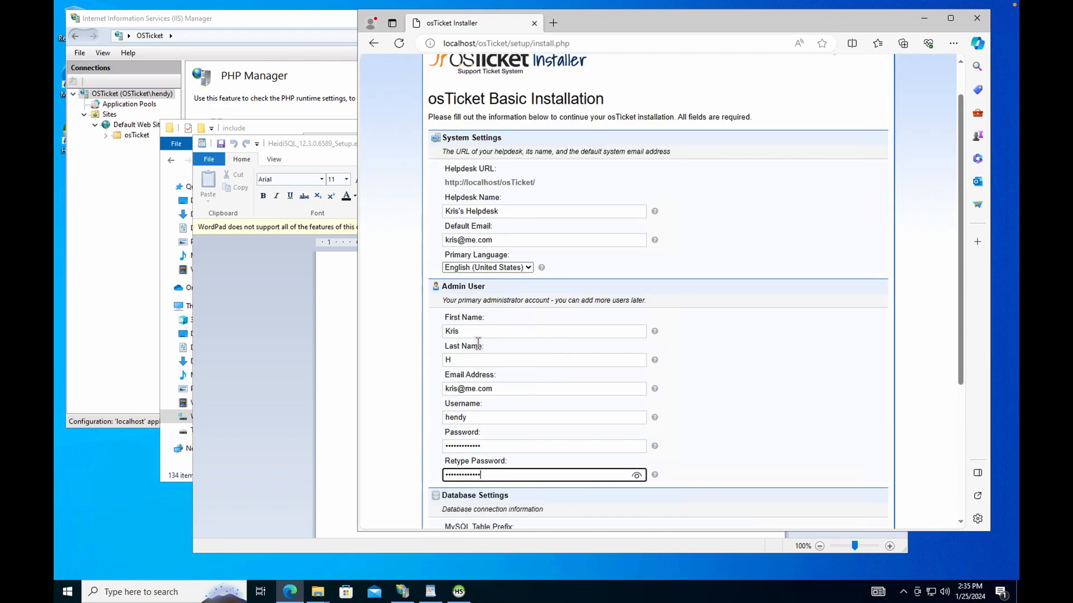
{"action": "scroll", "coordinate": [478, 336], "scroll_direction": "down", "scroll_amount": 1}
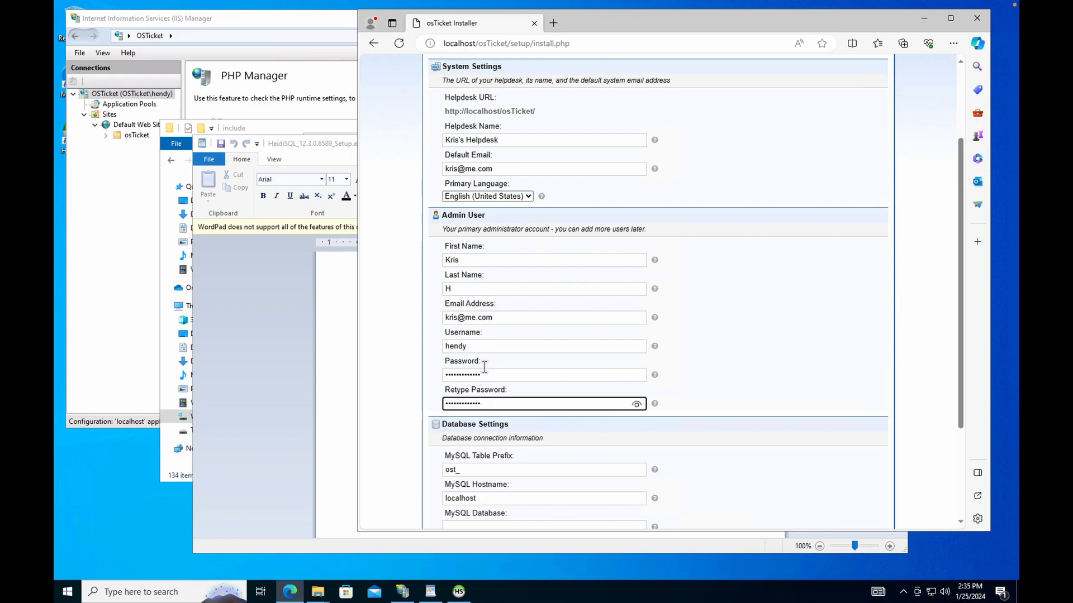
{"action": "scroll", "coordinate": [515, 374], "scroll_direction": "down", "scroll_amount": 3}
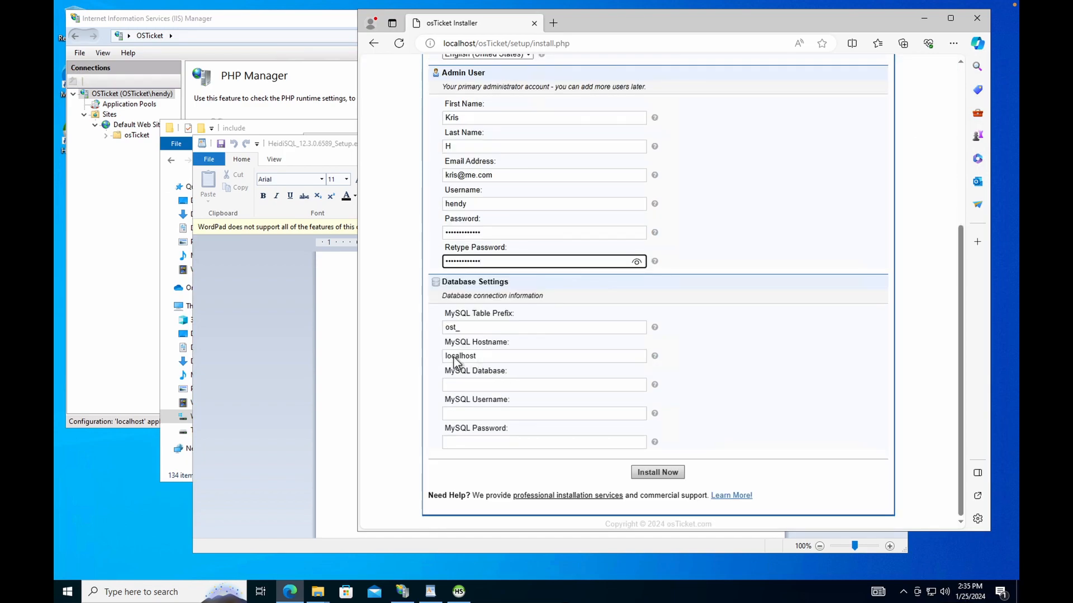
{"action": "left_click", "coordinate": [503, 385]}
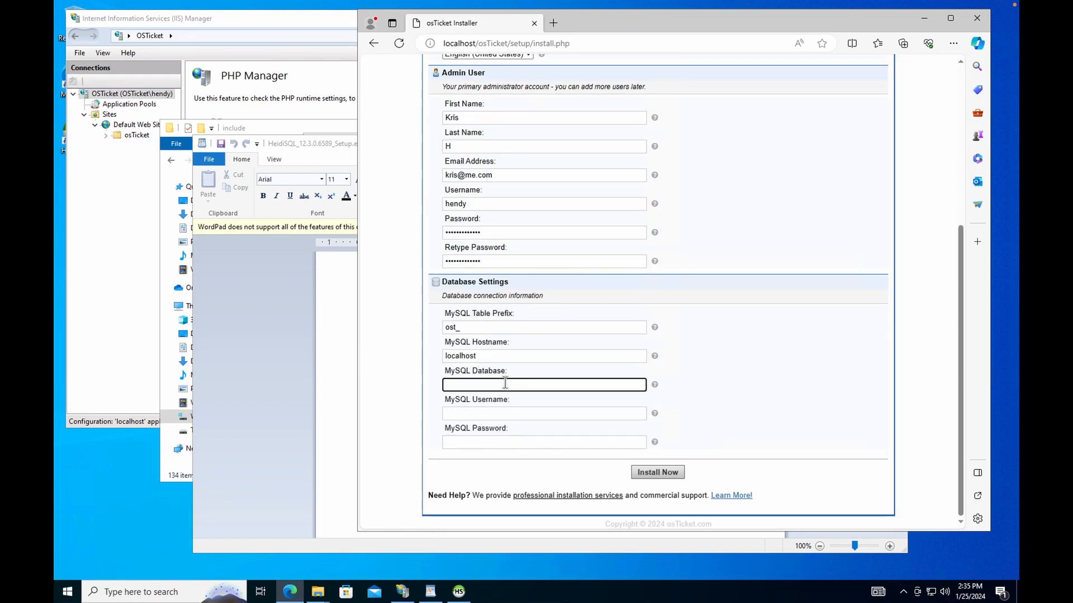
{"action": "type", "text": "root"}
{"action": "left_click", "coordinate": [492, 413]}
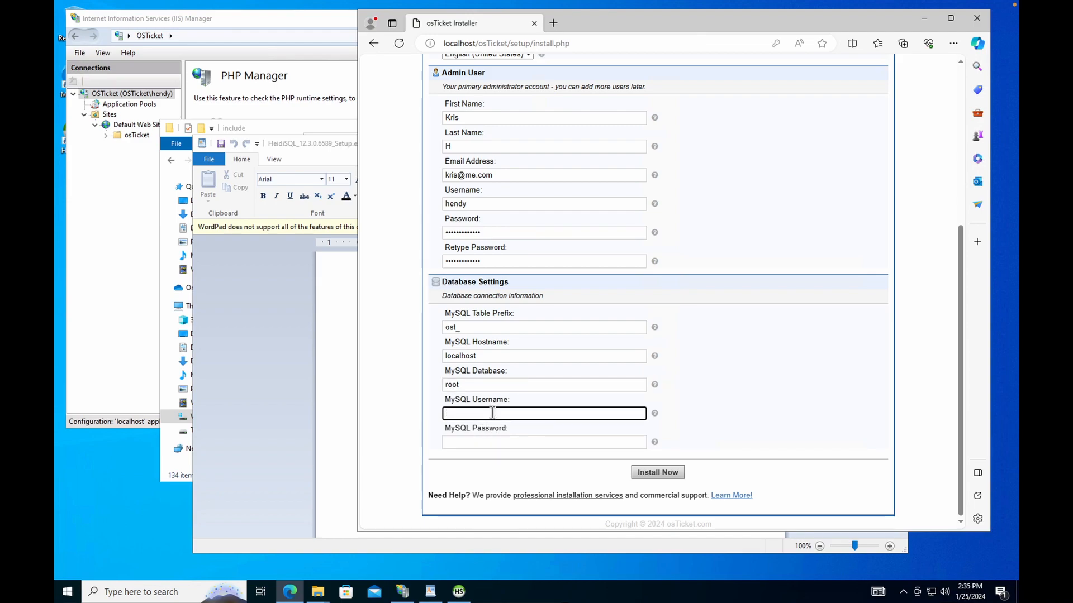
{"action": "type", "text": "admin"}
{"action": "key", "text": "Tab"}
{"action": "type", "text": "a••••••"}
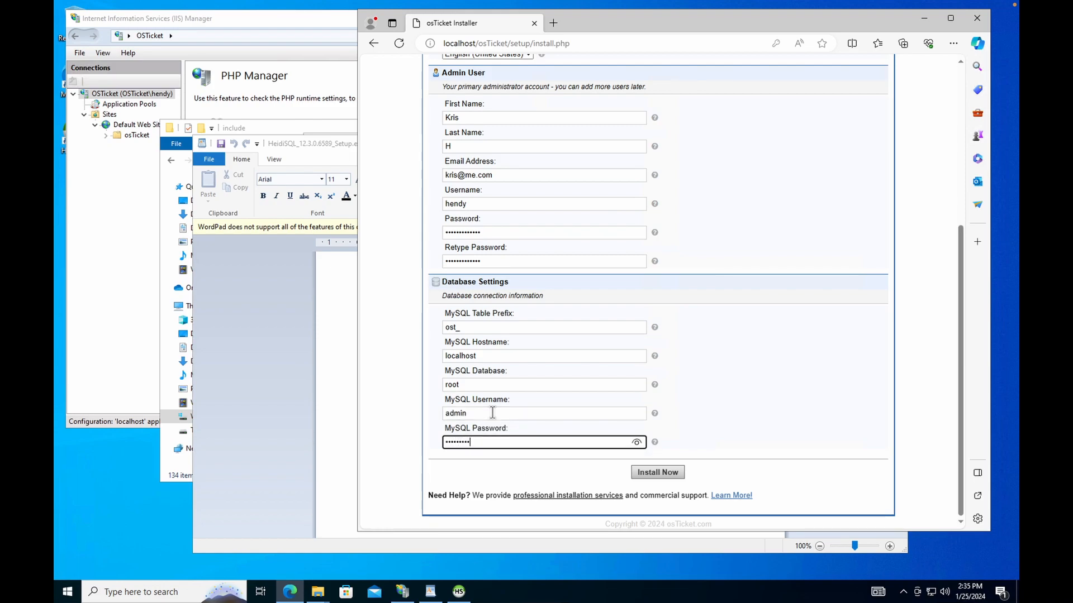
{"action": "left_click", "coordinate": [673, 472]}
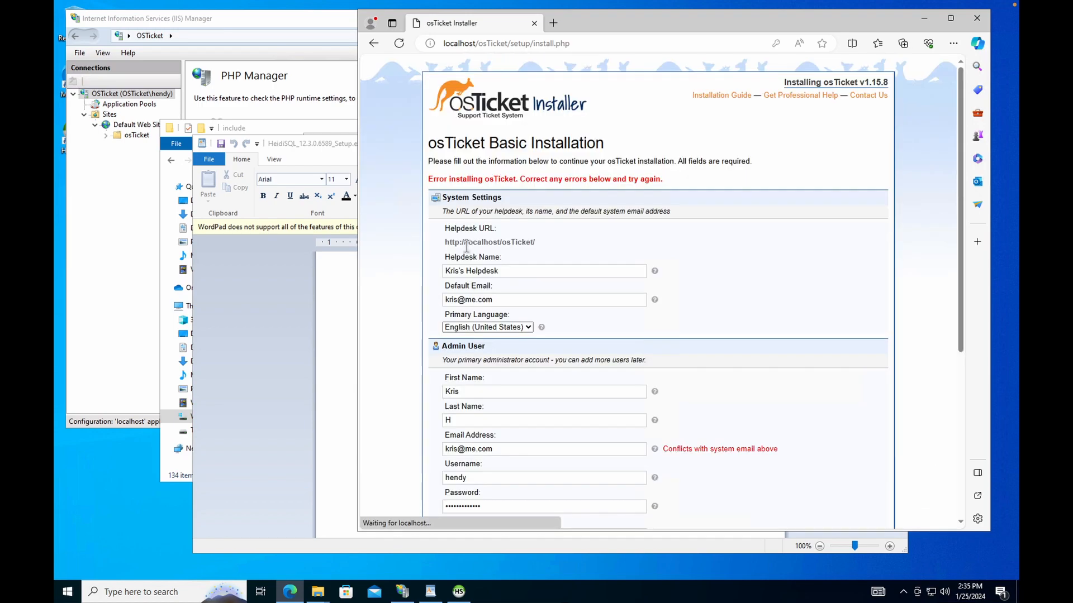
Review the 'Conflicts with system email' error on the installer page.
{"action": "scroll", "coordinate": [615, 357], "scroll_direction": "down", "scroll_amount": 3}
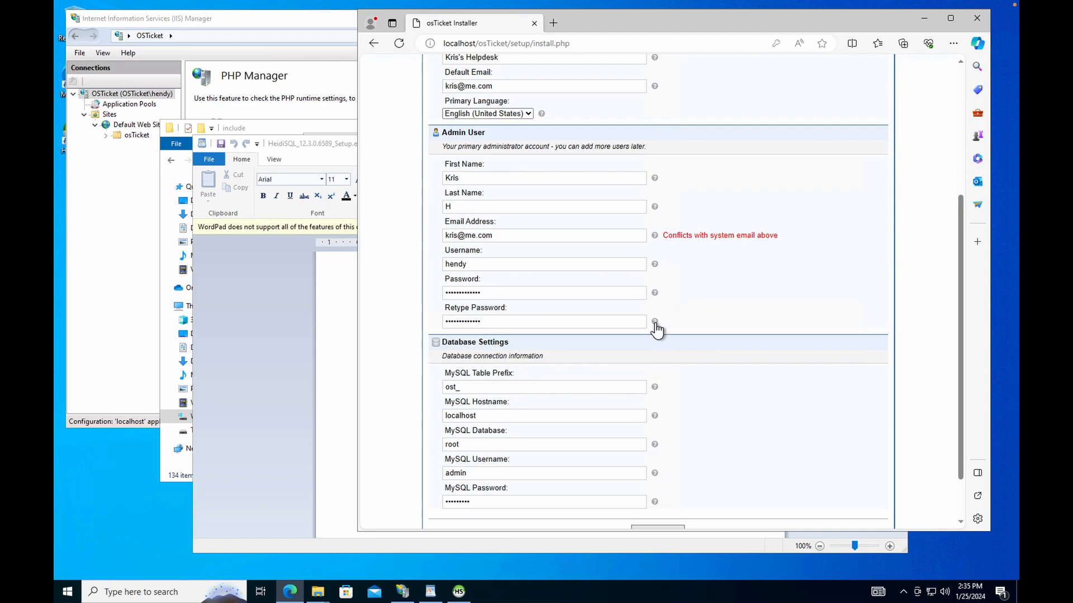
{"action": "left_click_drag", "start_coordinate": [784, 236], "coordinate": [653, 234]}
{"action": "left_click", "coordinate": [696, 214]}
{"action": "scroll", "coordinate": [514, 294], "scroll_direction": "up", "scroll_amount": 3}
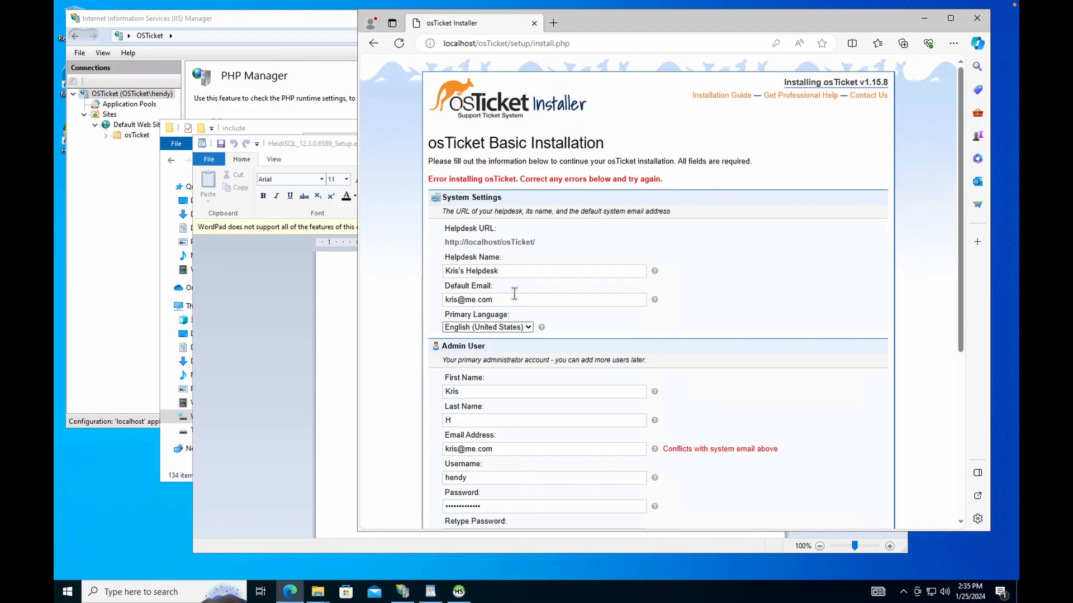
{"action": "scroll", "coordinate": [501, 349], "scroll_direction": "down", "scroll_amount": 3}
{"action": "scroll", "coordinate": [481, 367], "scroll_direction": "up", "scroll_amount": 2}
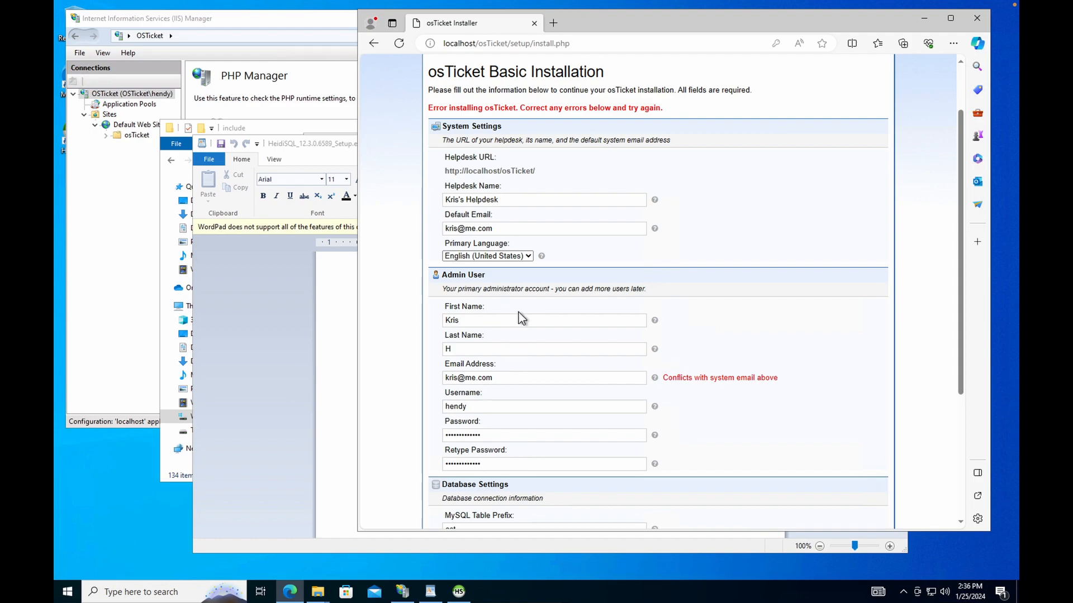
Change the Default Email to an outlook address and resubmit the installation.
{"action": "left_click", "coordinate": [474, 228]}
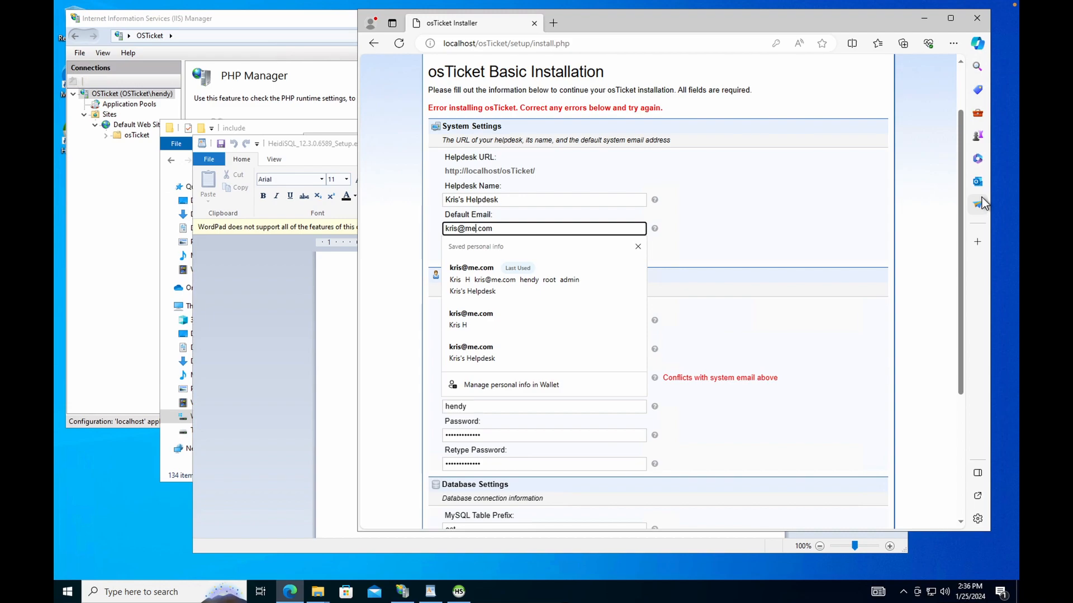
{"action": "key", "text": "Delete"}
{"action": "key", "text": "Delete"}
{"action": "type", "text": "outlook"}
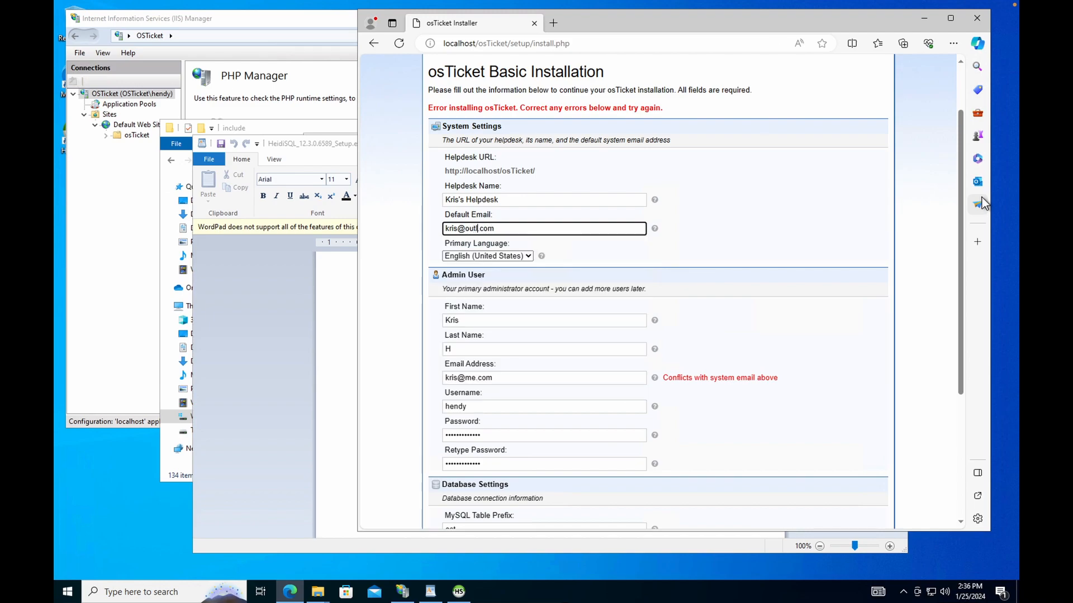
{"action": "left_click", "coordinate": [741, 304]}
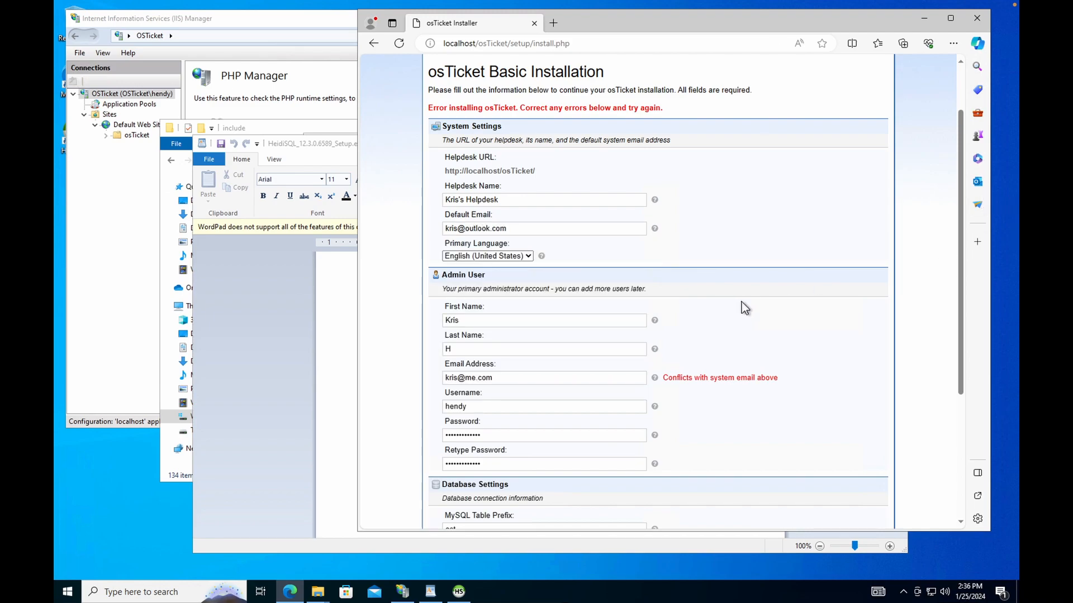
{"action": "scroll", "coordinate": [721, 336], "scroll_direction": "down", "scroll_amount": 4}
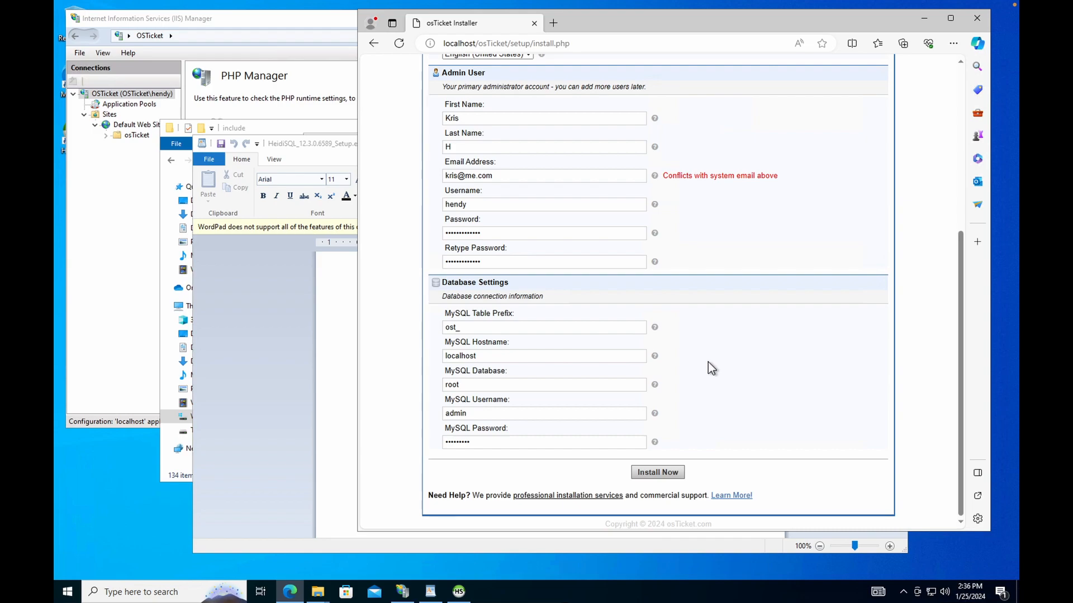
{"action": "left_click", "coordinate": [665, 474]}
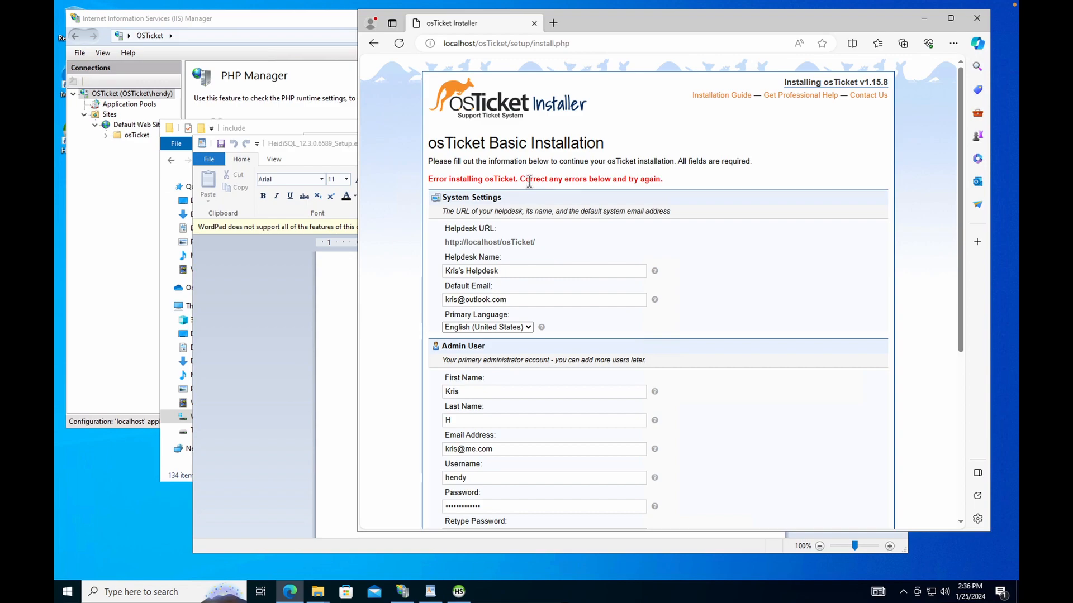
{"action": "scroll", "coordinate": [528, 183], "scroll_direction": "down", "scroll_amount": 5}
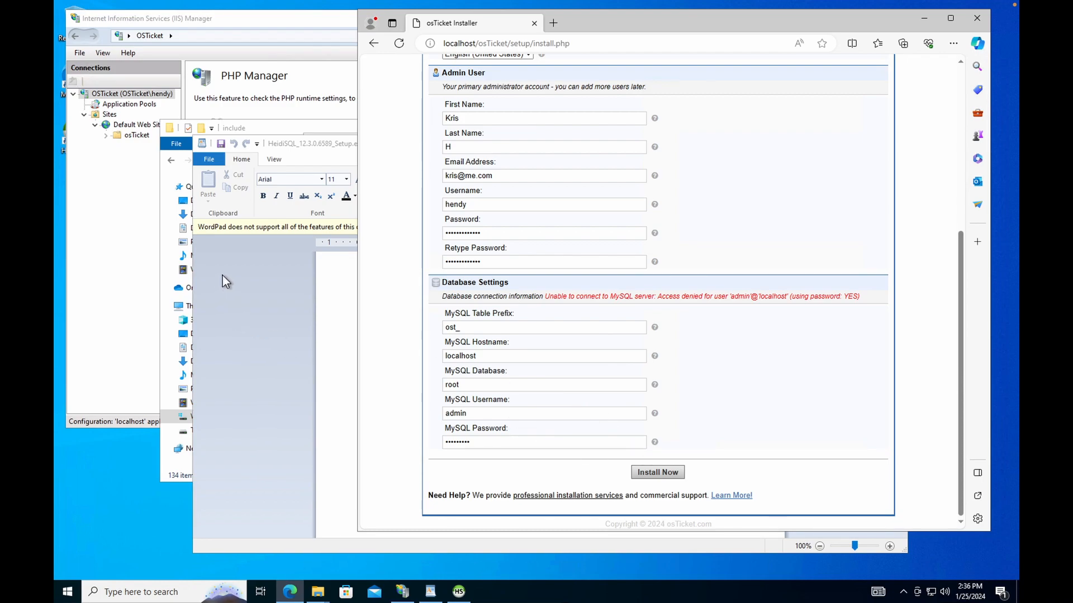
Open the osticket database in HeidiSQL to confirm it has no tables, then leave it.
{"action": "left_click", "coordinate": [290, 140]}
{"action": "left_click", "coordinate": [292, 130]}
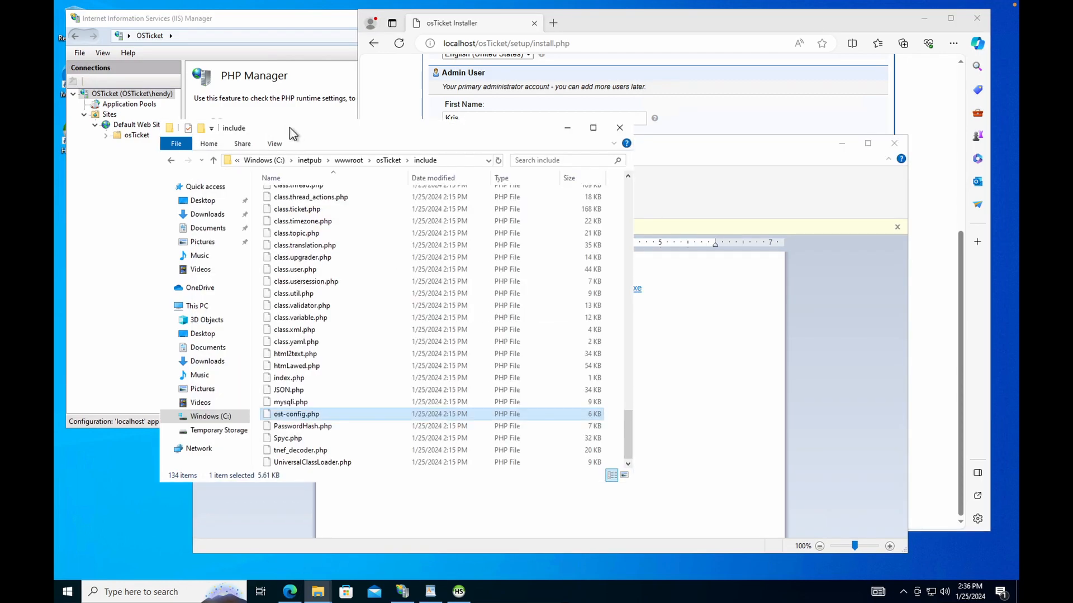
{"action": "left_click", "coordinate": [457, 594]}
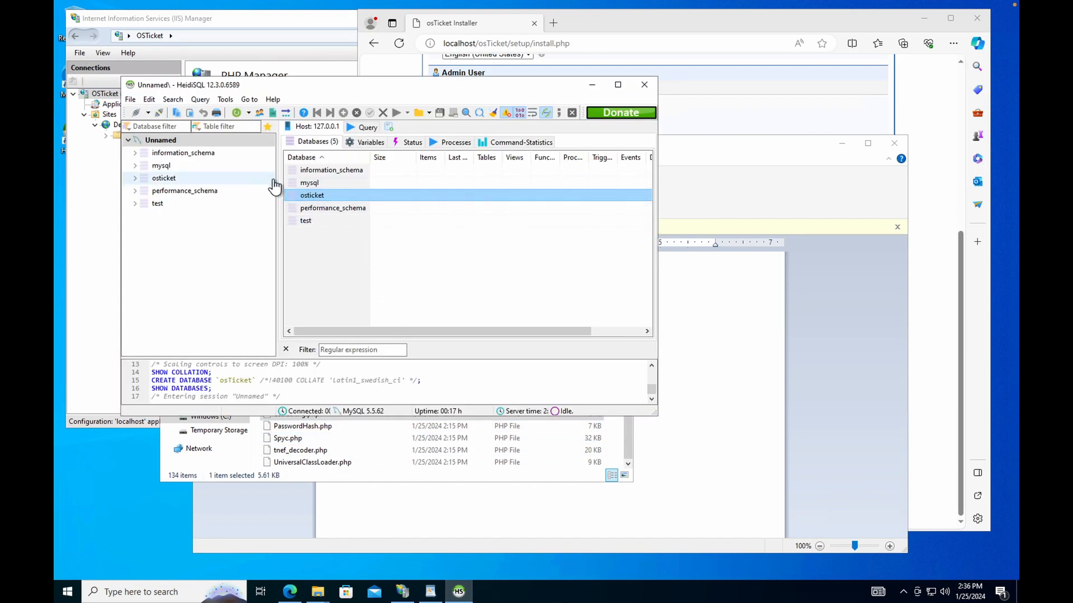
{"action": "double_click", "coordinate": [332, 193]}
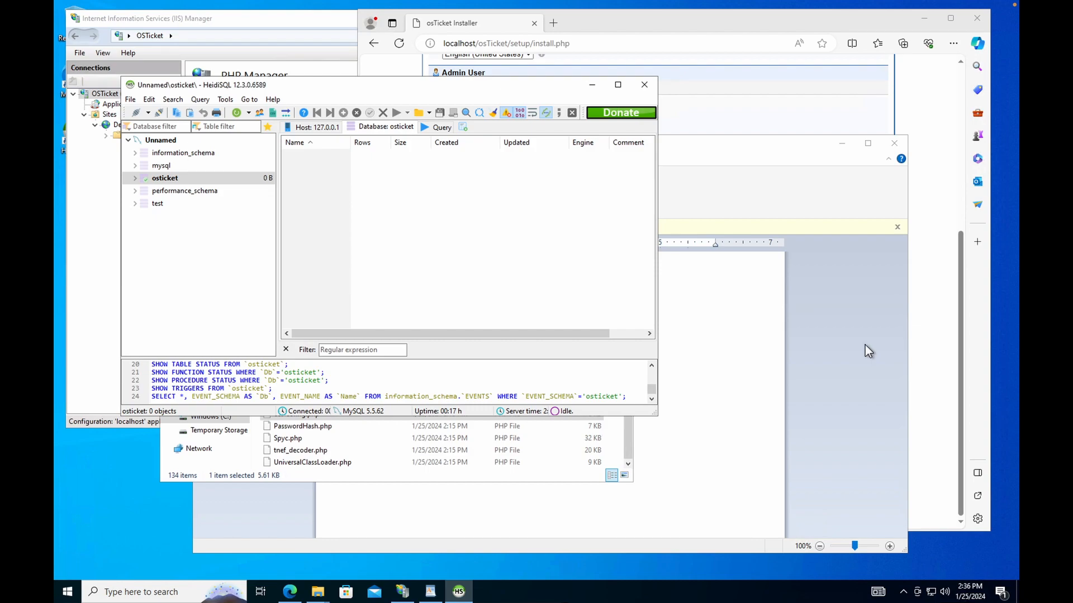
{"action": "left_click", "coordinate": [703, 448]}
Replace the MySQL username with root and rerun Install Now to reach Congratulations.
{"action": "left_click", "coordinate": [653, 21]}
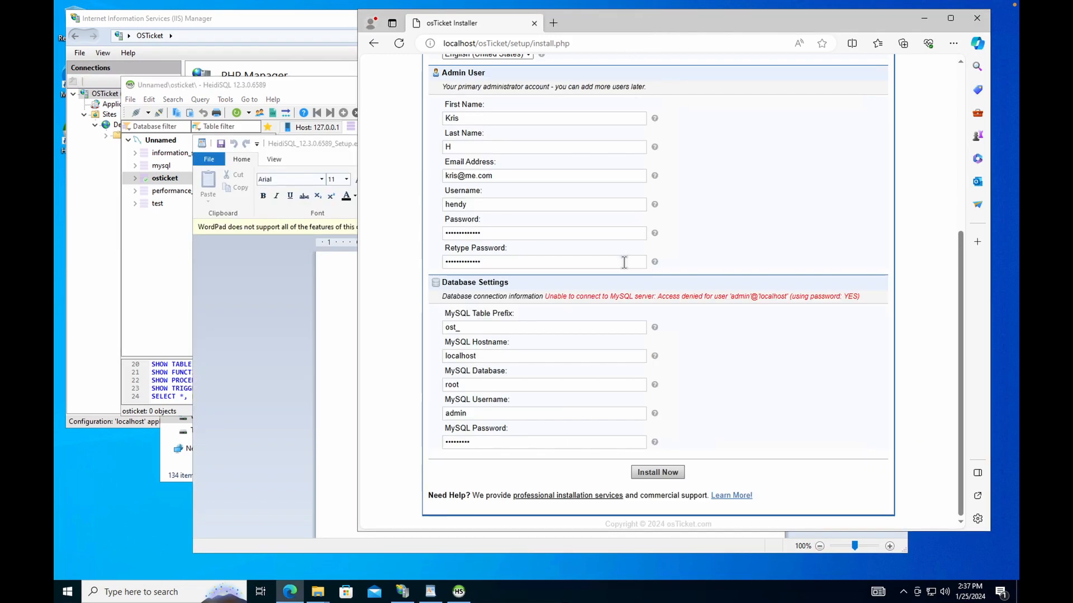
{"action": "left_click_drag", "start_coordinate": [481, 413], "coordinate": [443, 416]}
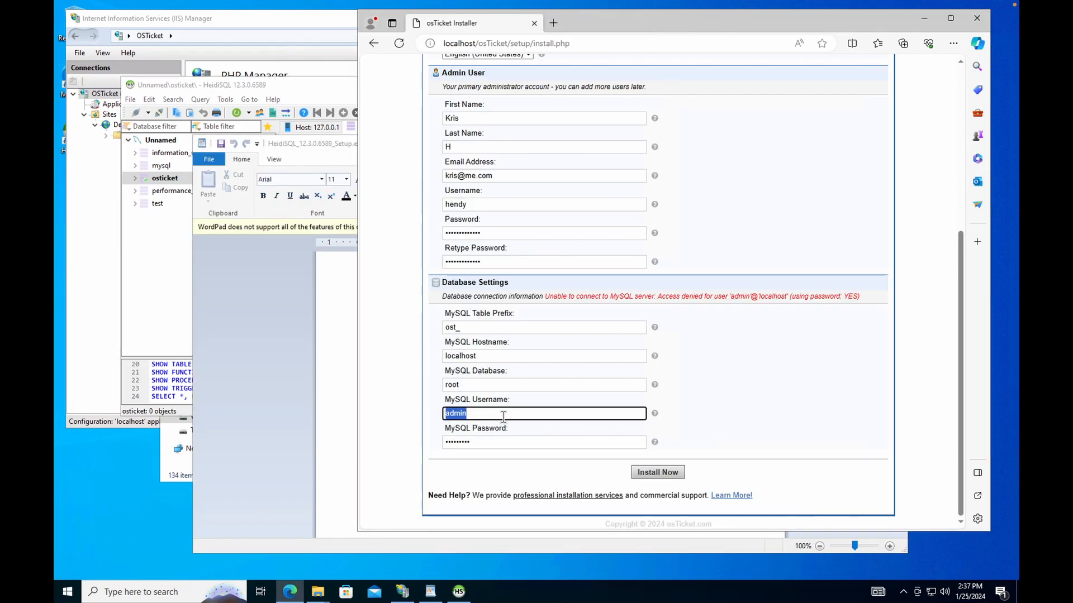
{"action": "type", "text": "root"}
{"action": "scroll", "coordinate": [481, 239], "scroll_direction": "up", "scroll_amount": 5}
{"action": "scroll", "coordinate": [481, 240], "scroll_direction": "down", "scroll_amount": 5}
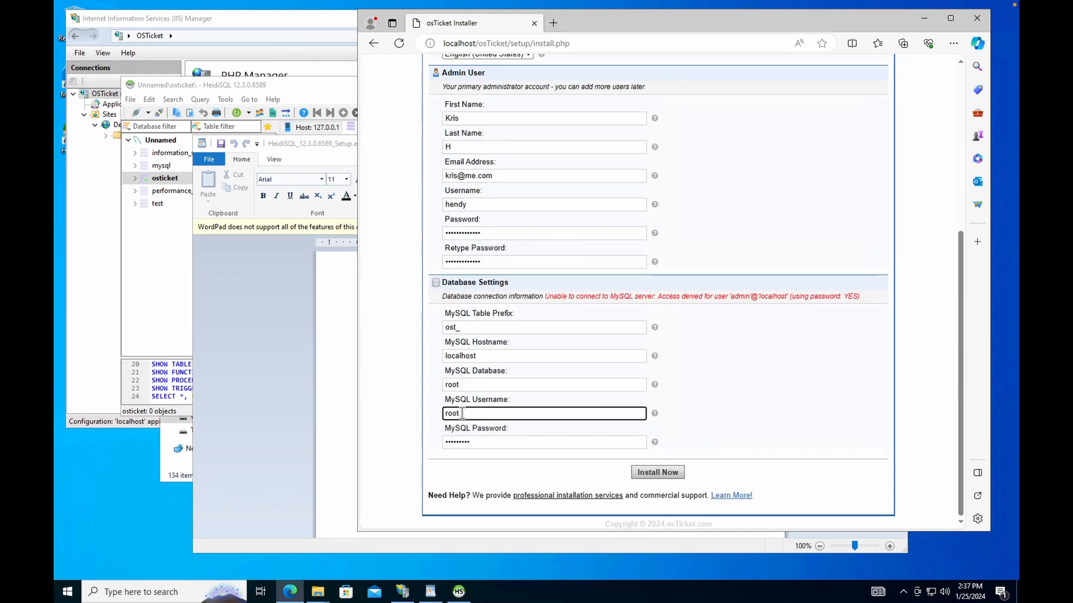
{"action": "left_click", "coordinate": [670, 476]}
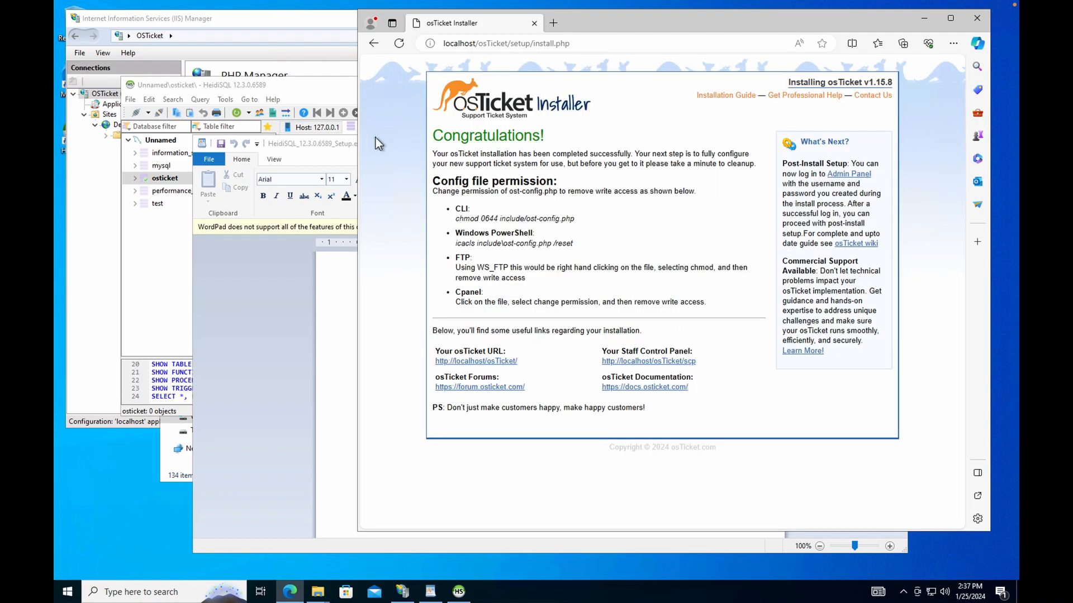
Read the Congratulations page's ost-config.php permission instructions, briefly looking the text up in Edge.
{"action": "left_click_drag", "start_coordinate": [548, 144], "coordinate": [415, 133]}
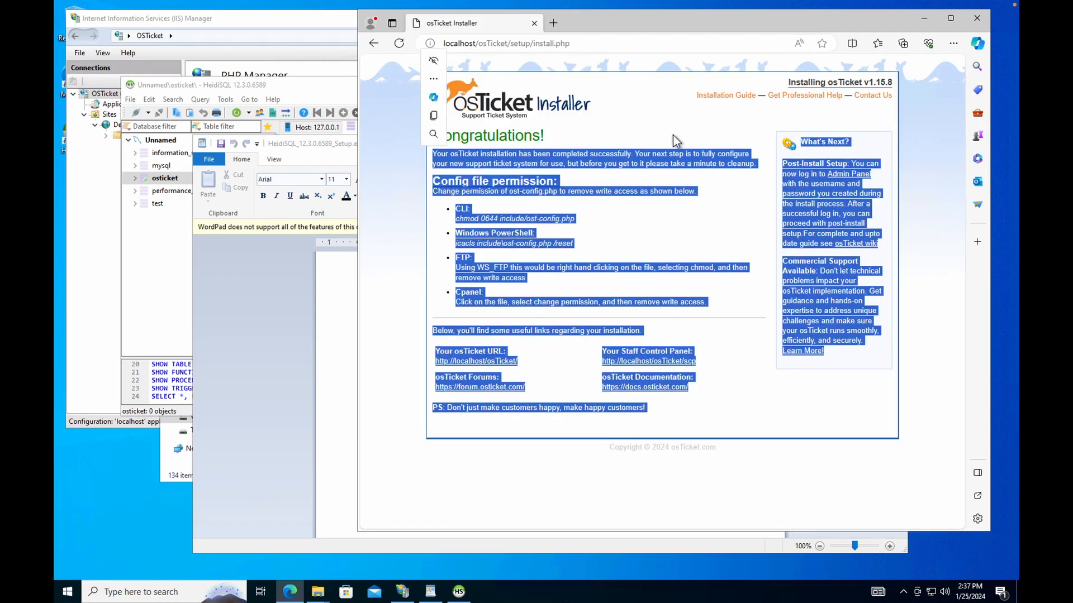
{"action": "left_click", "coordinate": [604, 129]}
{"action": "left_click_drag", "start_coordinate": [548, 139], "coordinate": [418, 136]}
{"action": "left_click", "coordinate": [433, 88]}
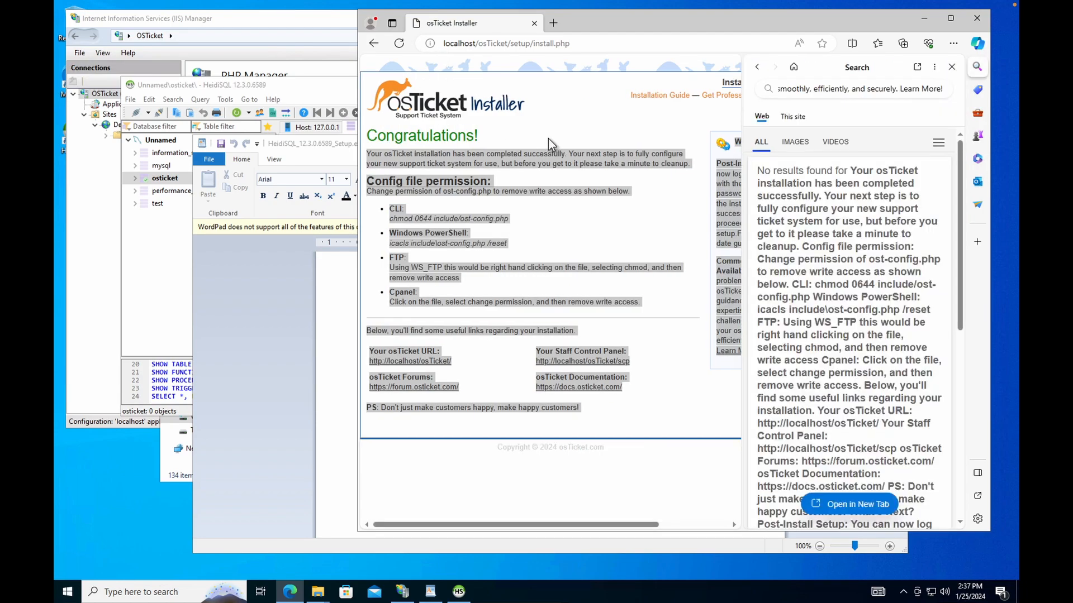
{"action": "left_click", "coordinate": [951, 66]}
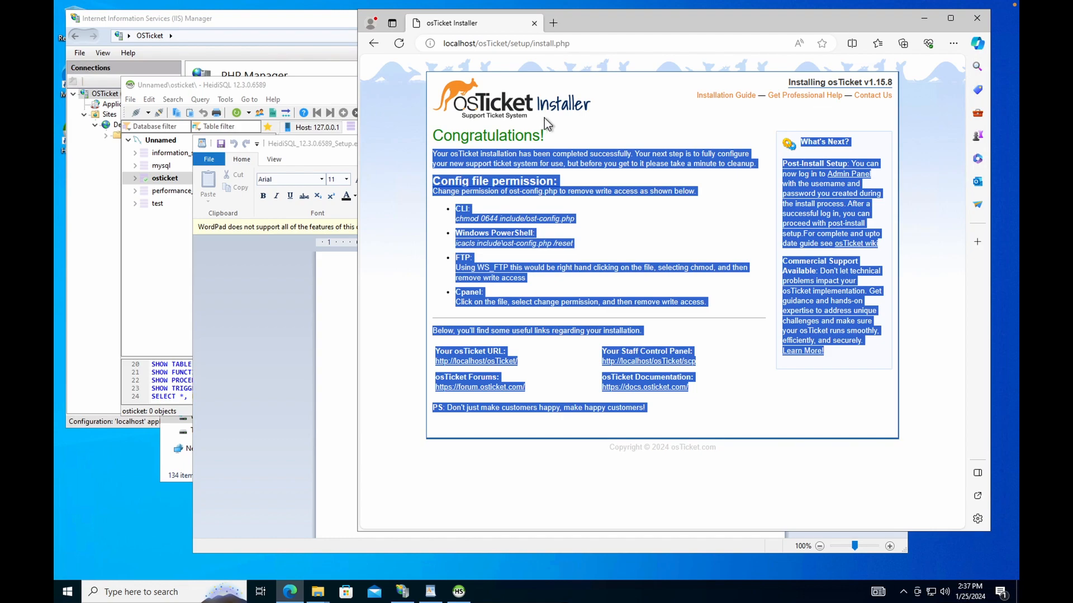
{"action": "left_click", "coordinate": [599, 129]}
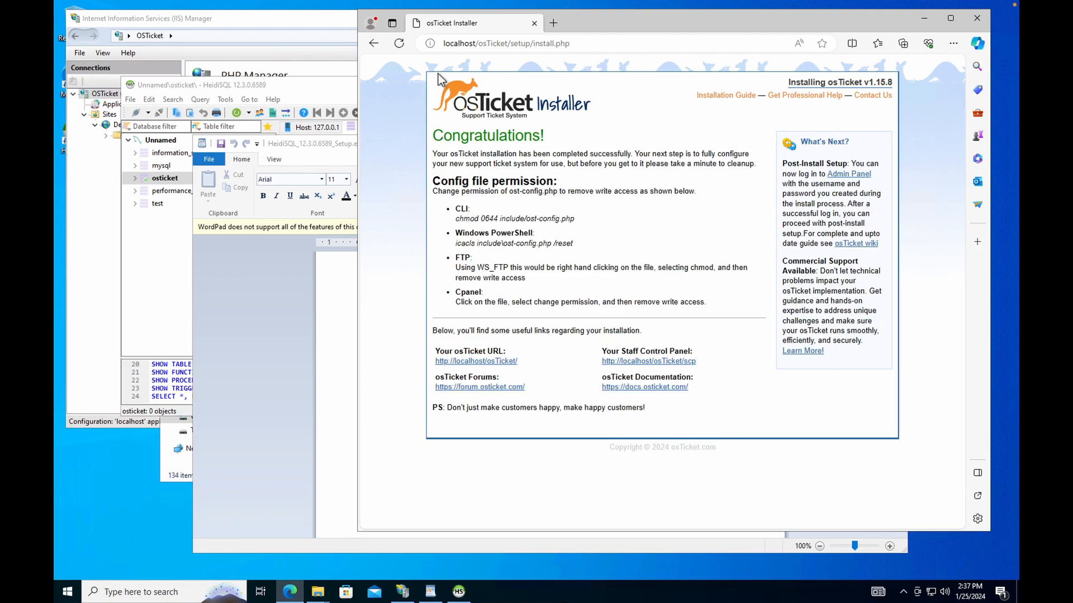
{"action": "left_click_drag", "start_coordinate": [546, 137], "coordinate": [440, 136]}
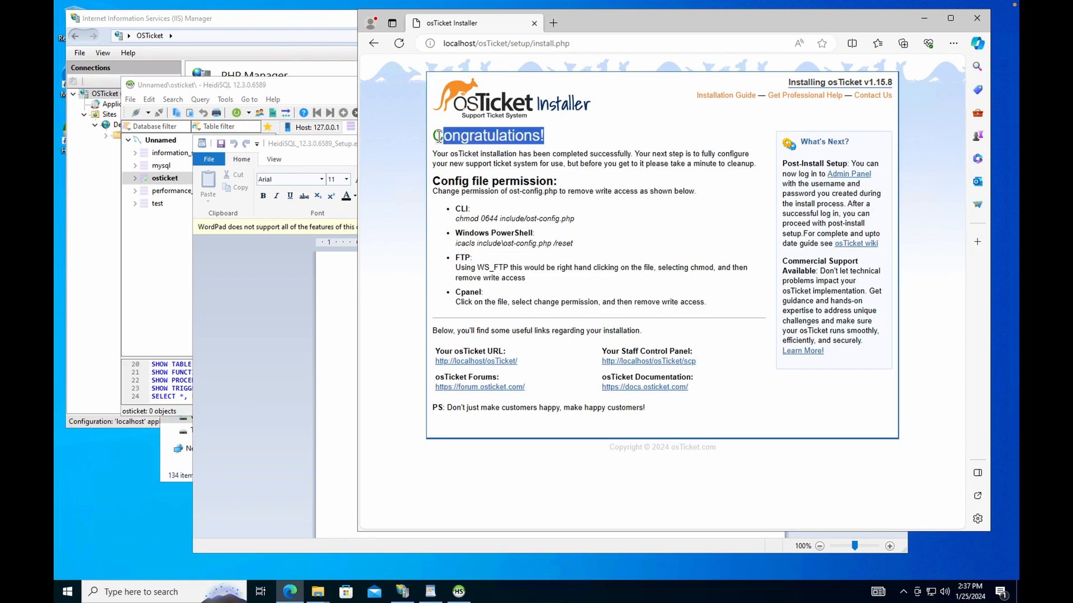
{"action": "left_click", "coordinate": [564, 159]}
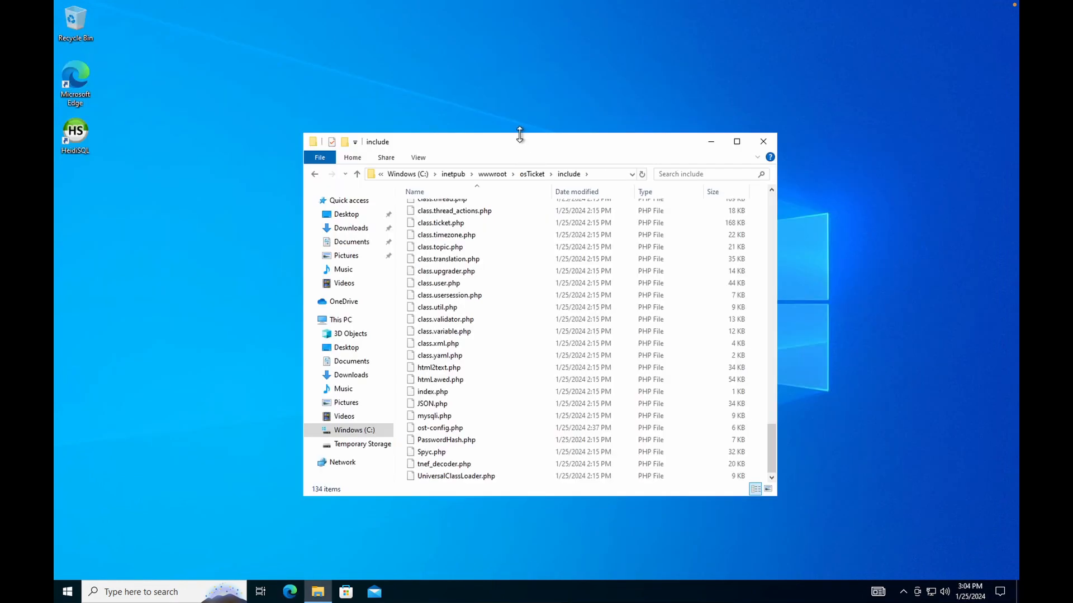
Open the Advanced security settings for ost-config.php in the include folder.
{"action": "left_click_drag", "start_coordinate": [519, 142], "coordinate": [451, 125]}
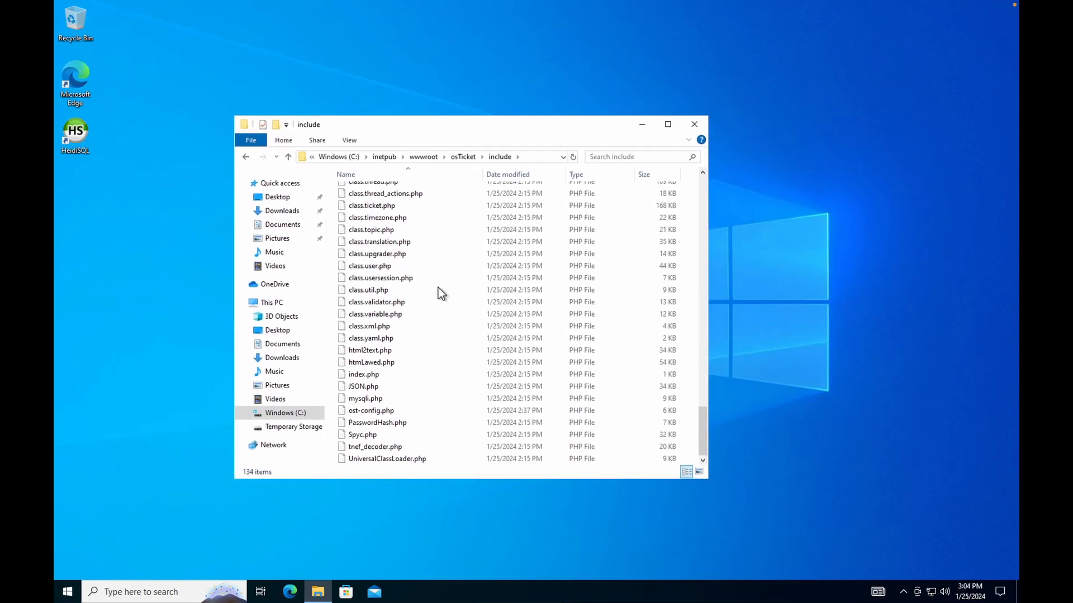
{"action": "right_click", "coordinate": [367, 414]}
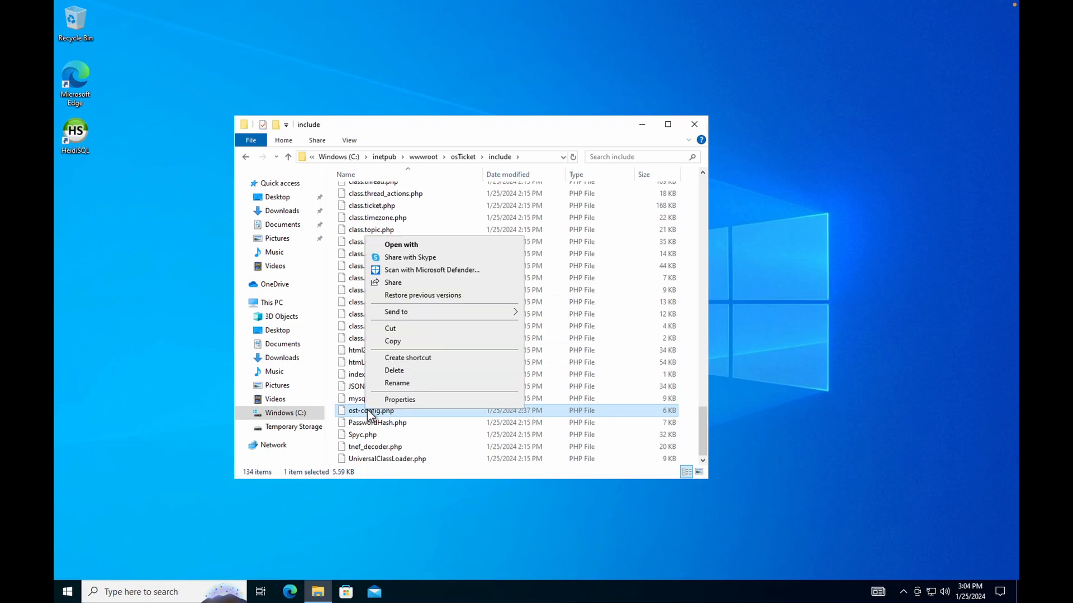
{"action": "left_click", "coordinate": [430, 399]}
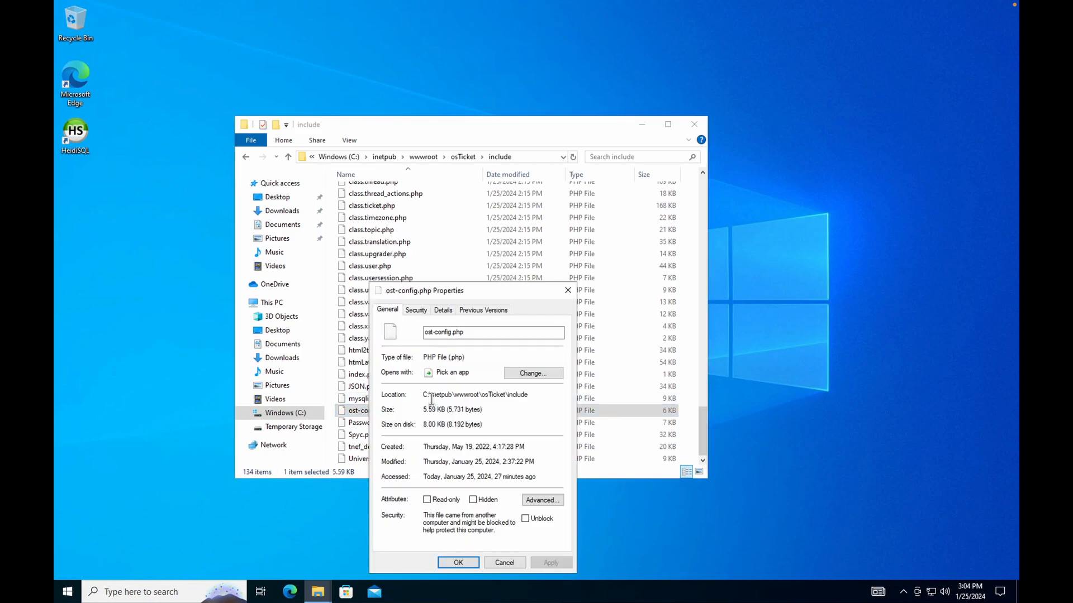
{"action": "left_click_drag", "start_coordinate": [499, 293], "coordinate": [505, 216]}
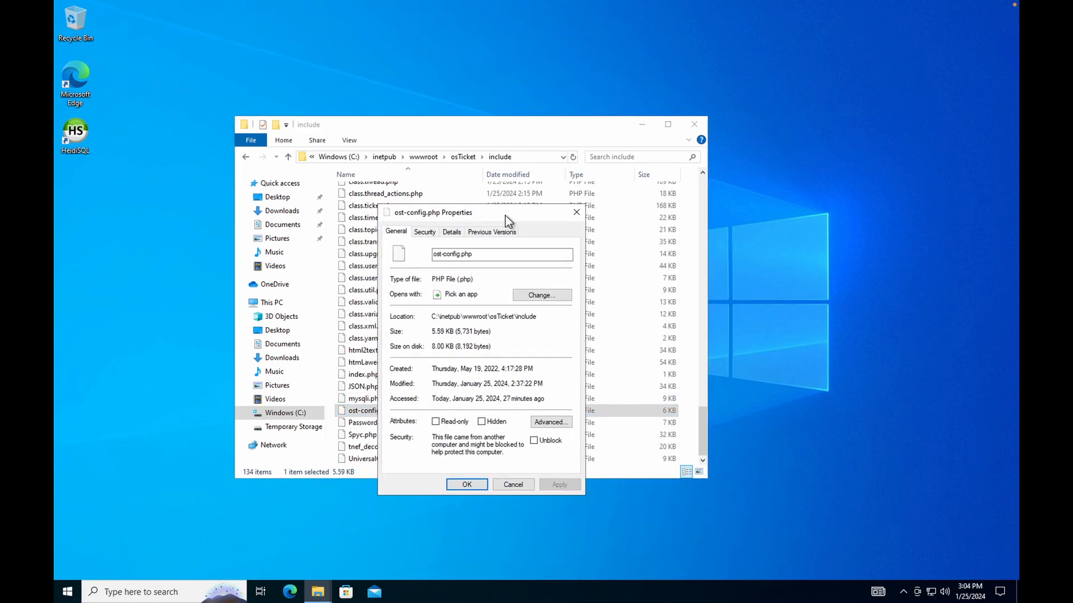
{"action": "left_click", "coordinate": [424, 233]}
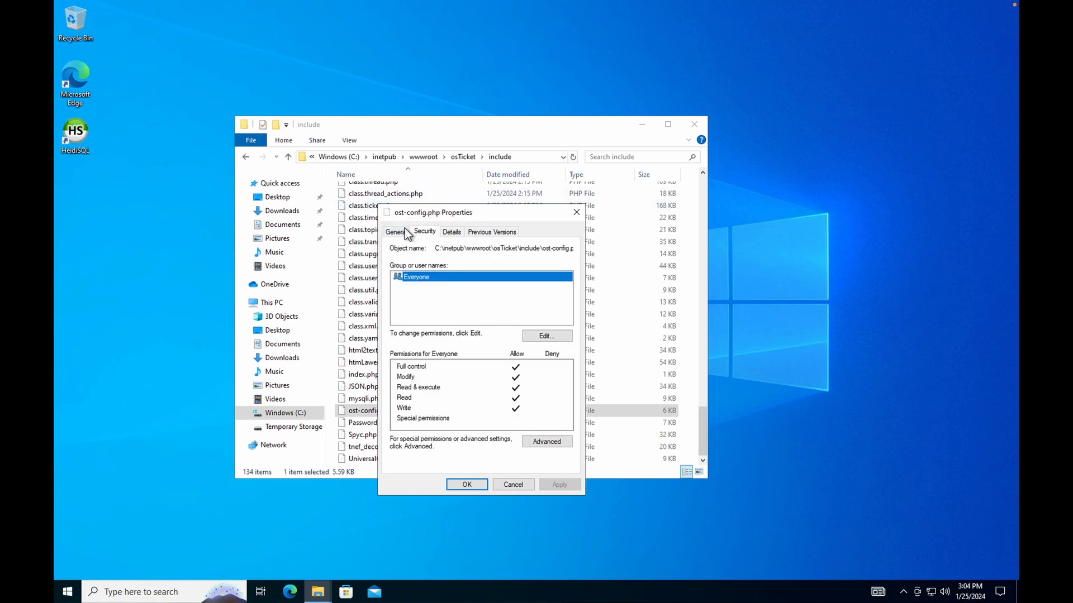
{"action": "left_click", "coordinate": [542, 442]}
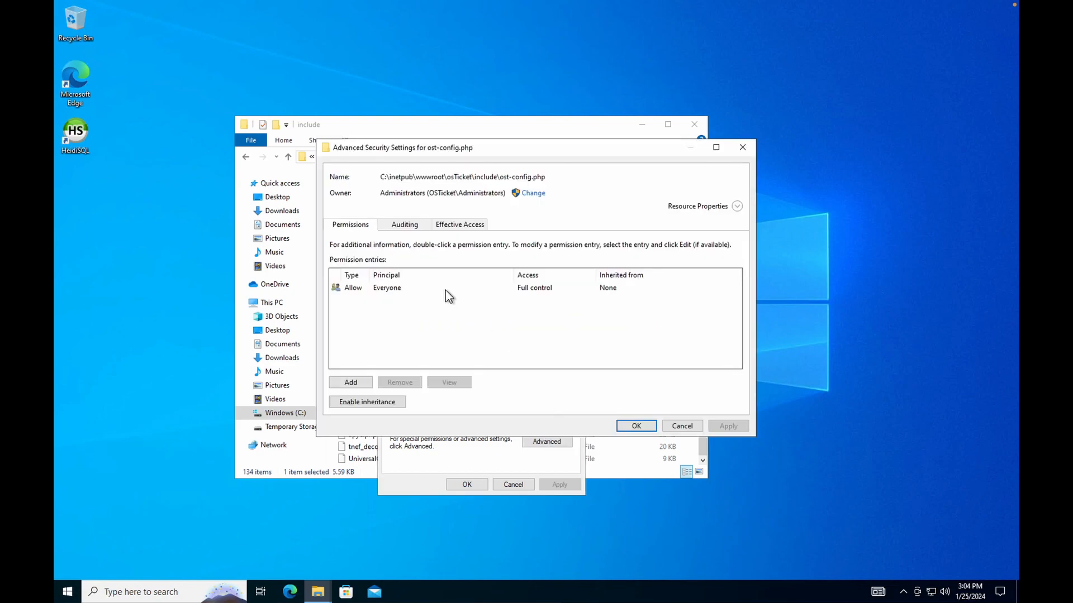
Limit Everyone to Read & execute, Read and Write, and confirm all permission dialogs.
{"action": "left_click", "coordinate": [401, 288]}
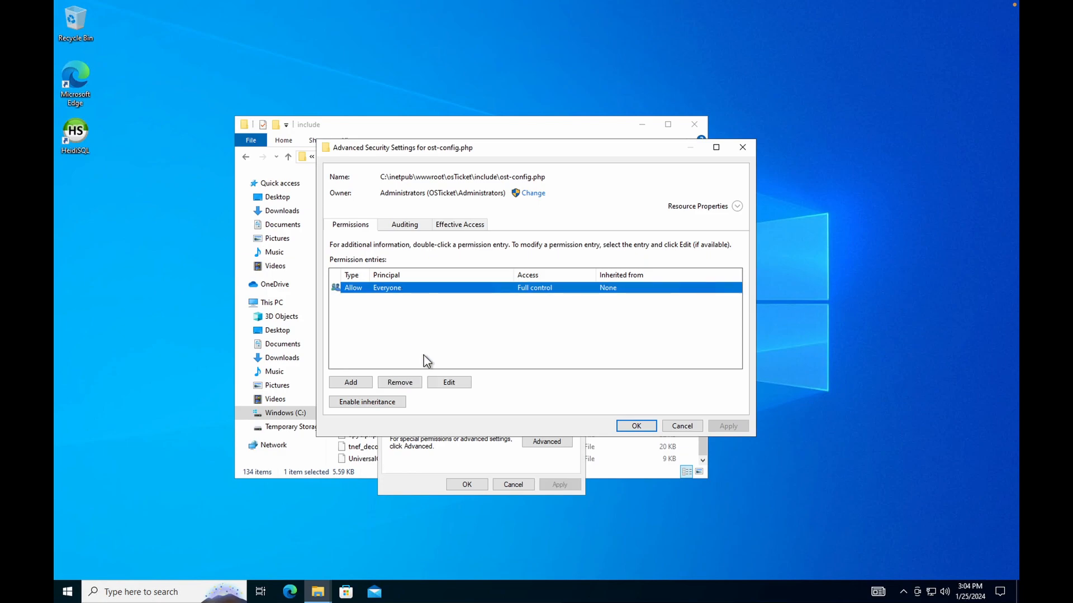
{"action": "left_click", "coordinate": [450, 383]}
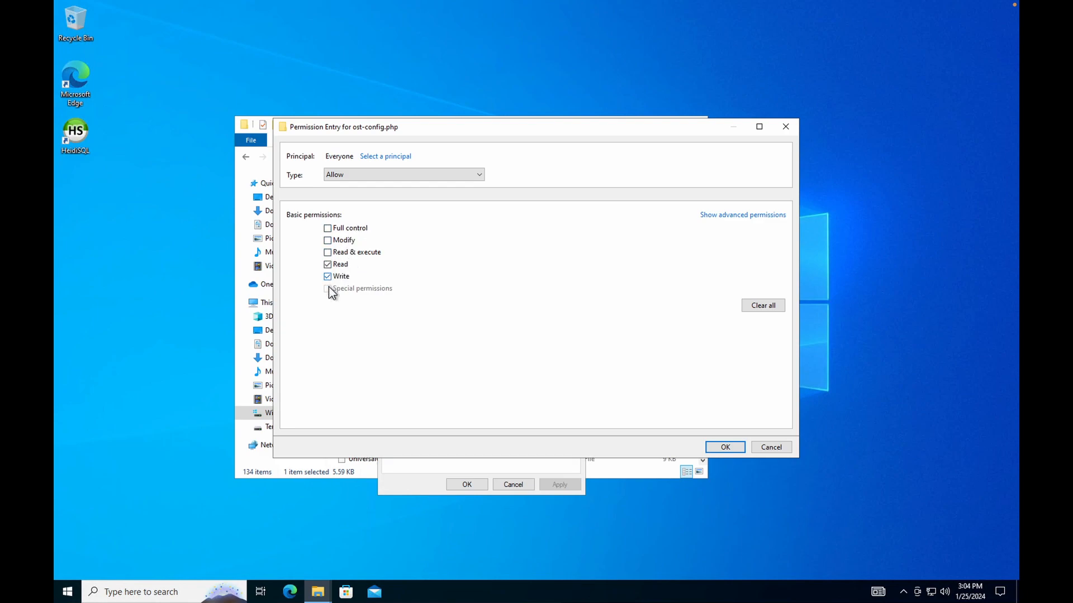
{"action": "left_click", "coordinate": [328, 253]}
{"action": "left_click", "coordinate": [726, 447]}
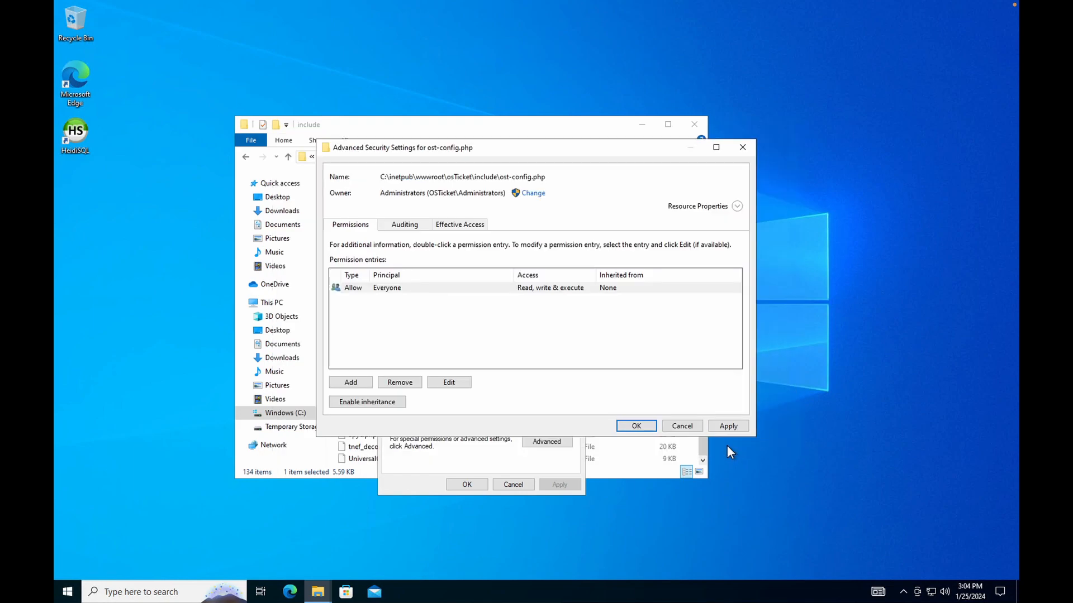
{"action": "left_click", "coordinate": [637, 426]}
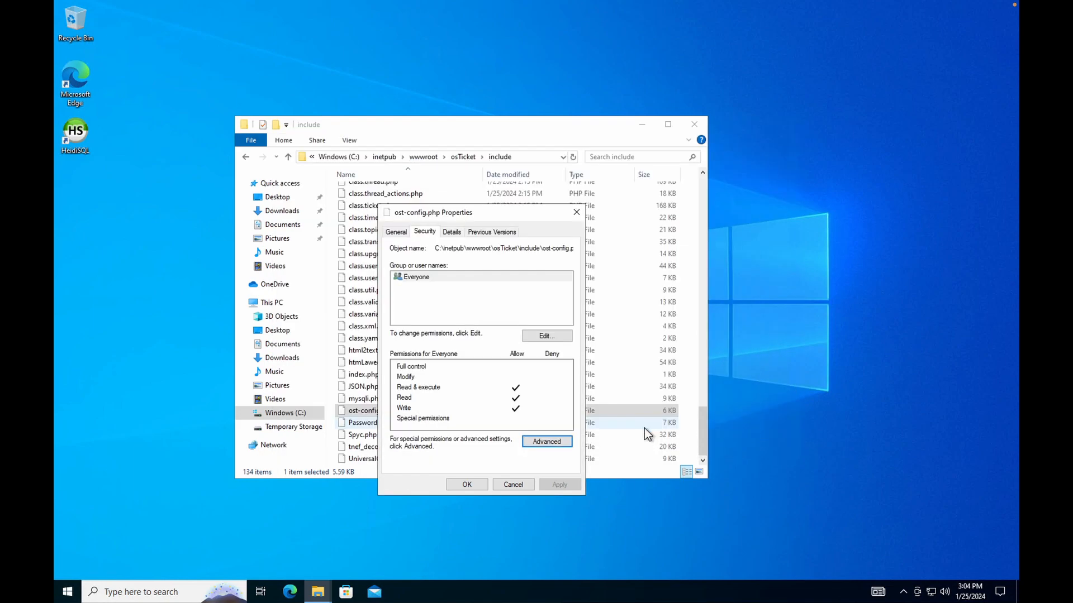
{"action": "left_click", "coordinate": [467, 484]}
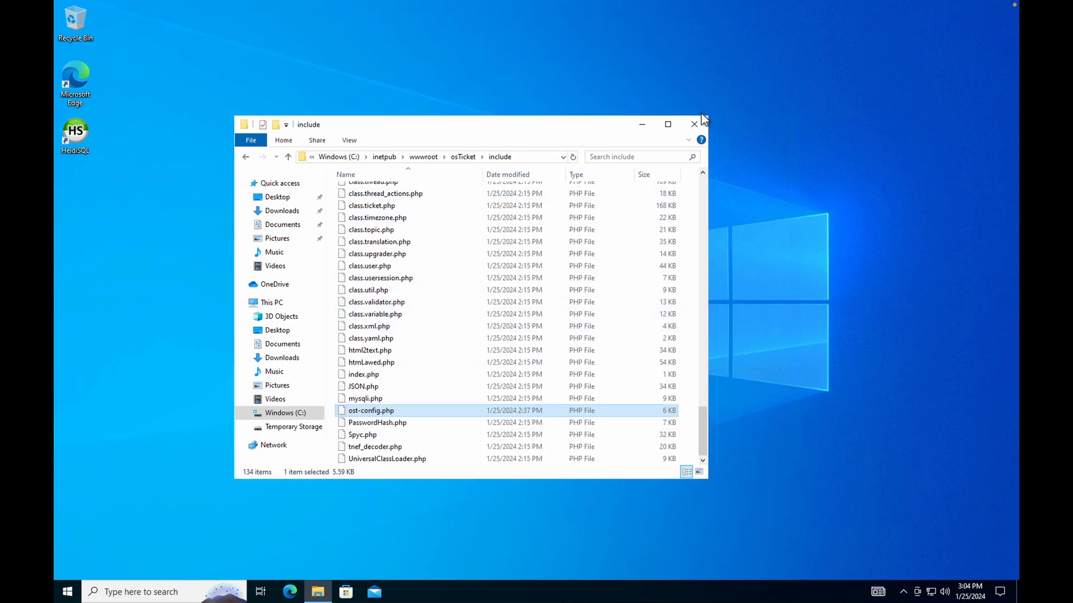